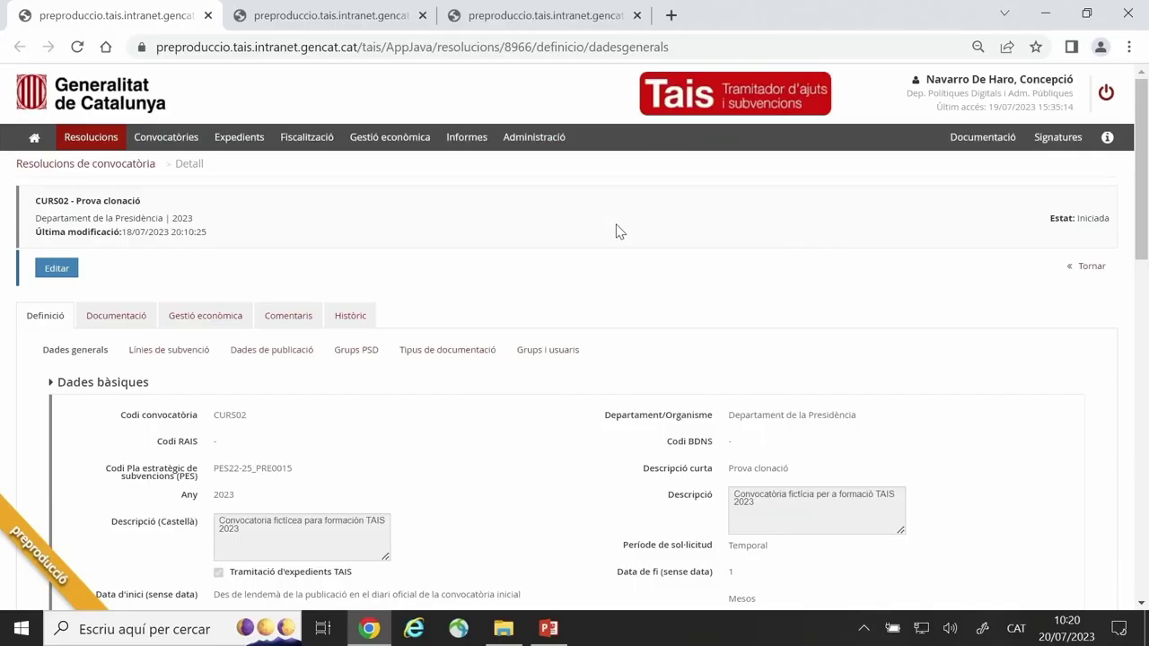
Put the CURS02 resolution into edit mode and show its economic movements under Gestió econòmica
click(72, 137)
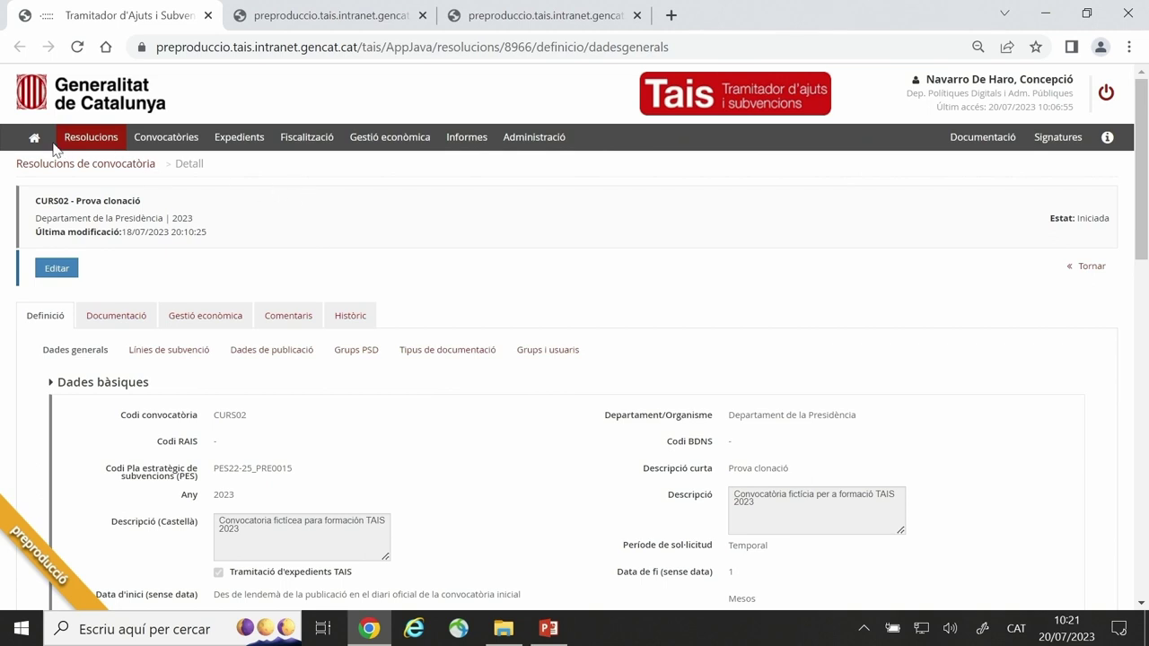
click(59, 269)
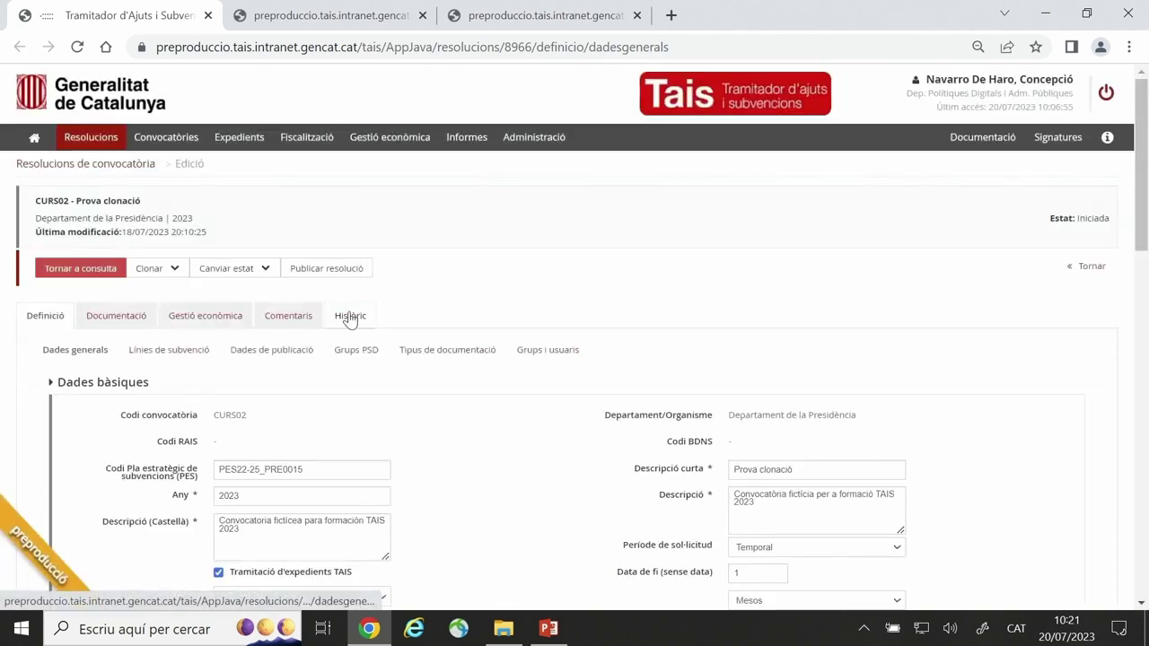
click(215, 324)
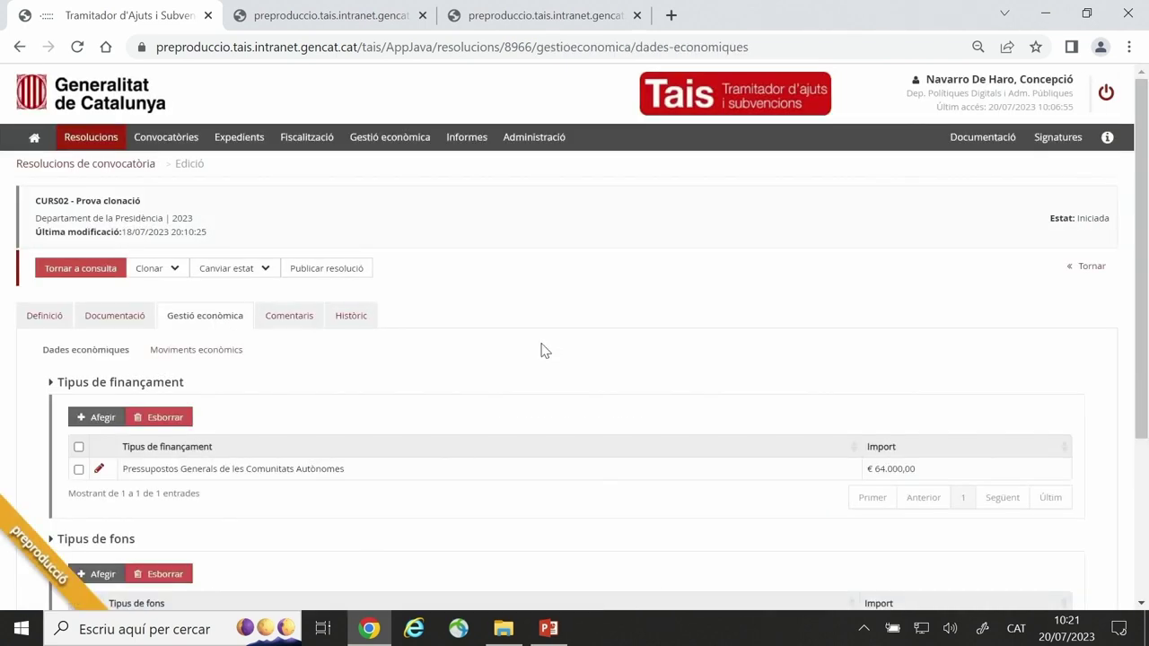
scroll(551, 352, down, 1)
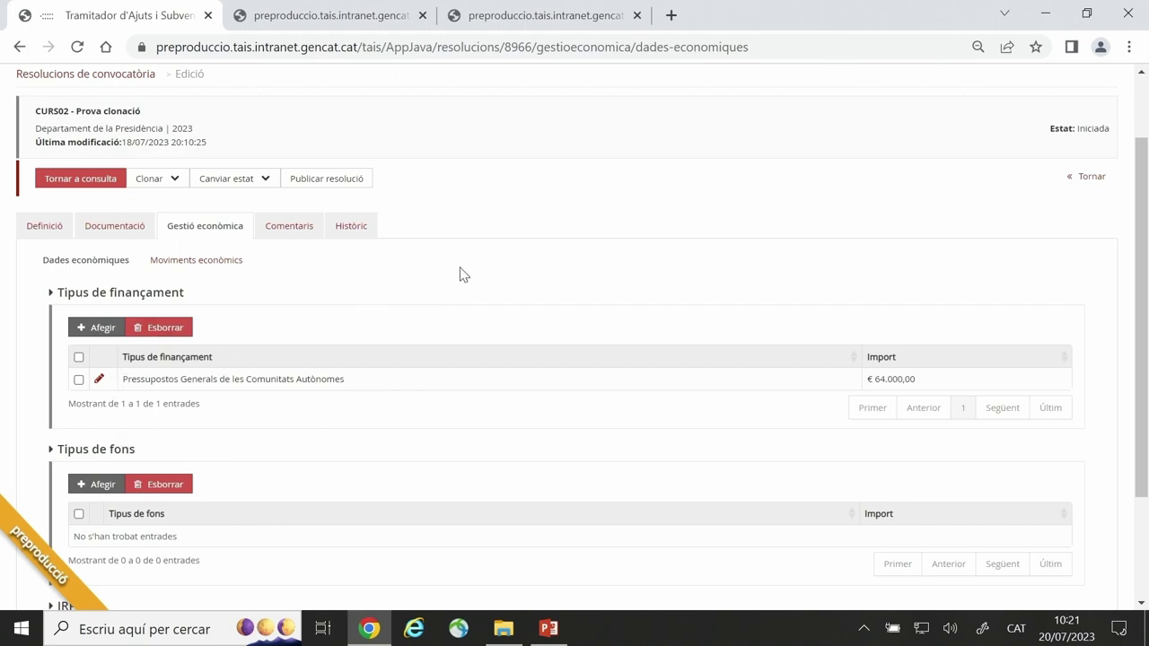
click(209, 270)
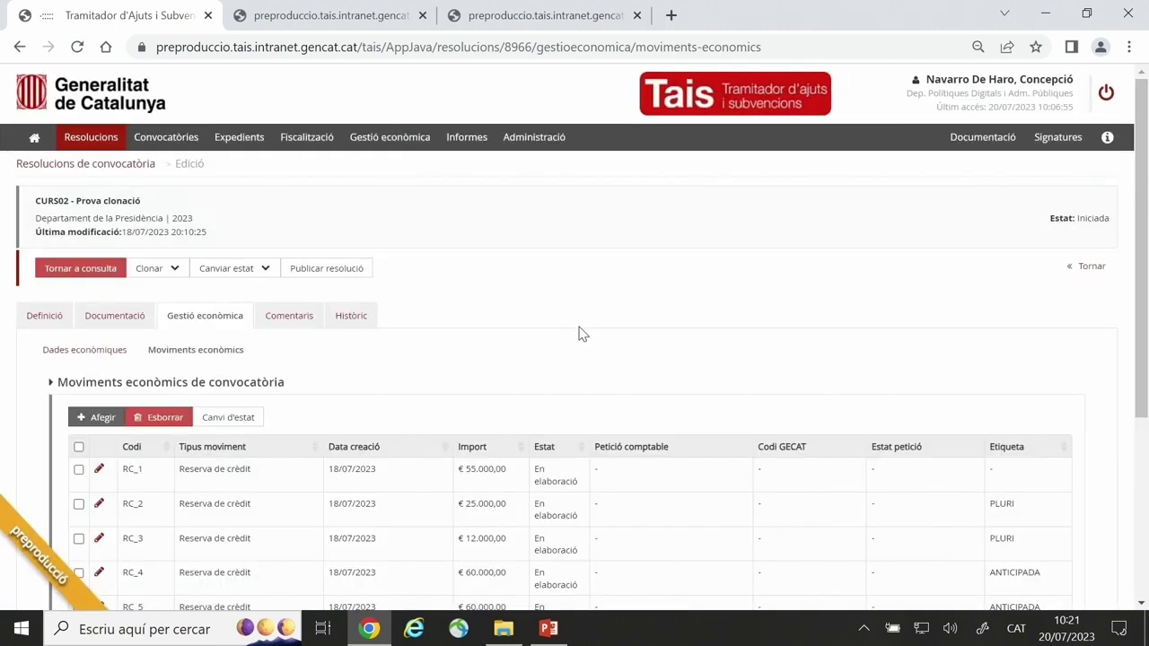
scroll(580, 334, down, 2)
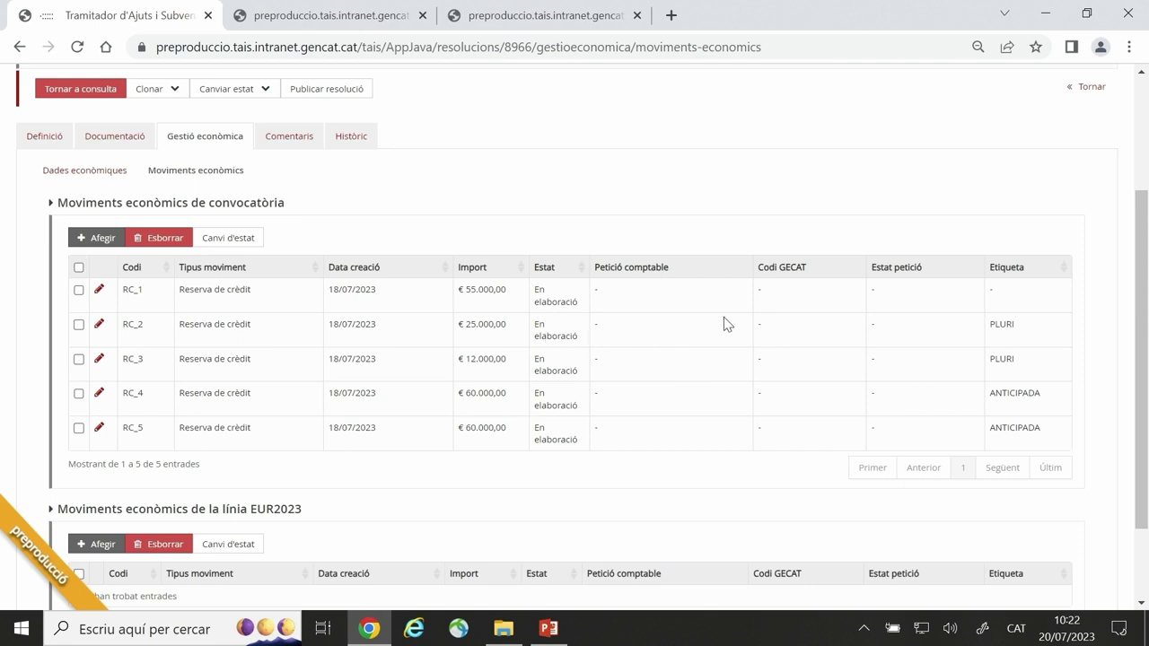
Open credit reserve RC_1, check the reserve type options keeping Estàndard, and close the form without saving
click(100, 290)
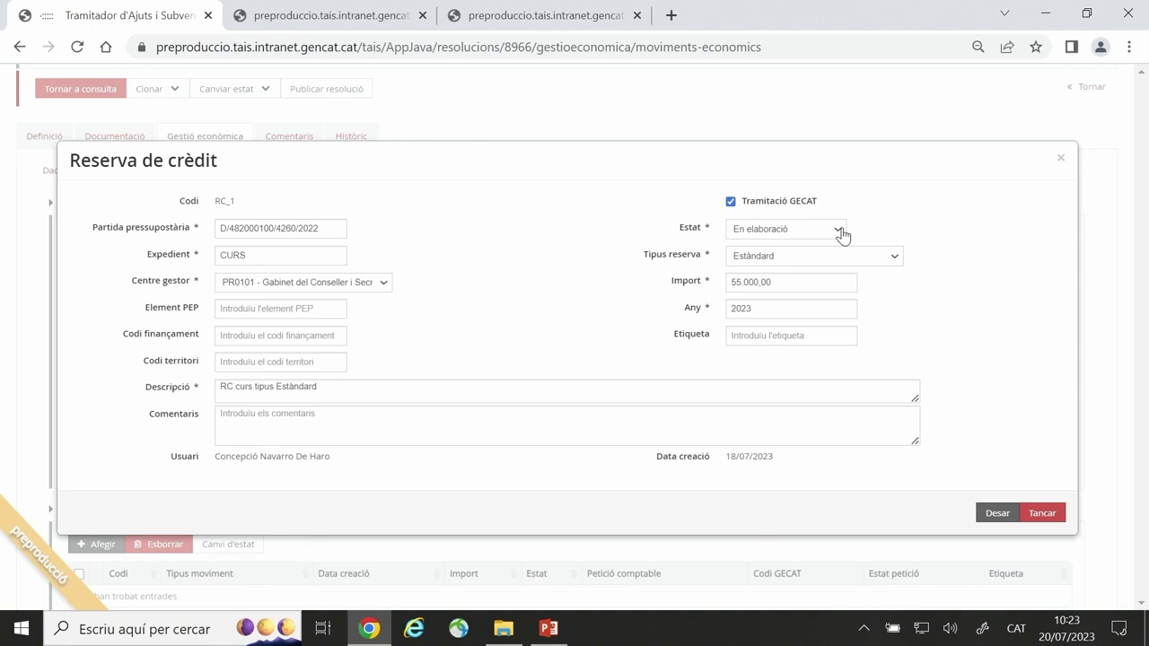
click(898, 259)
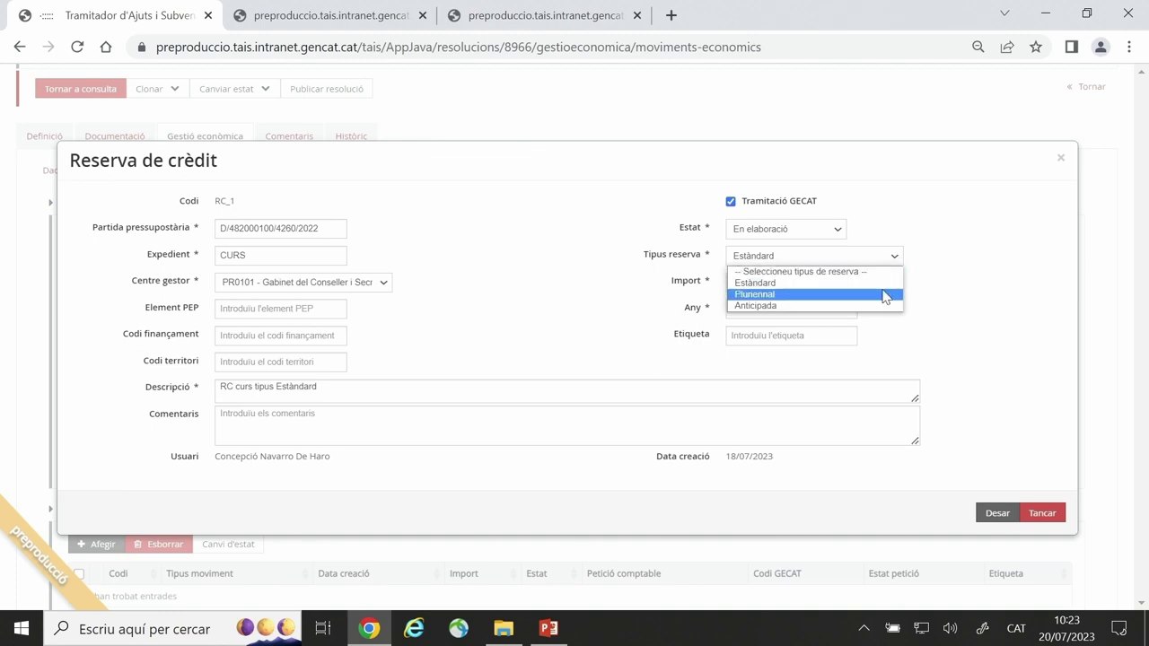
click(884, 285)
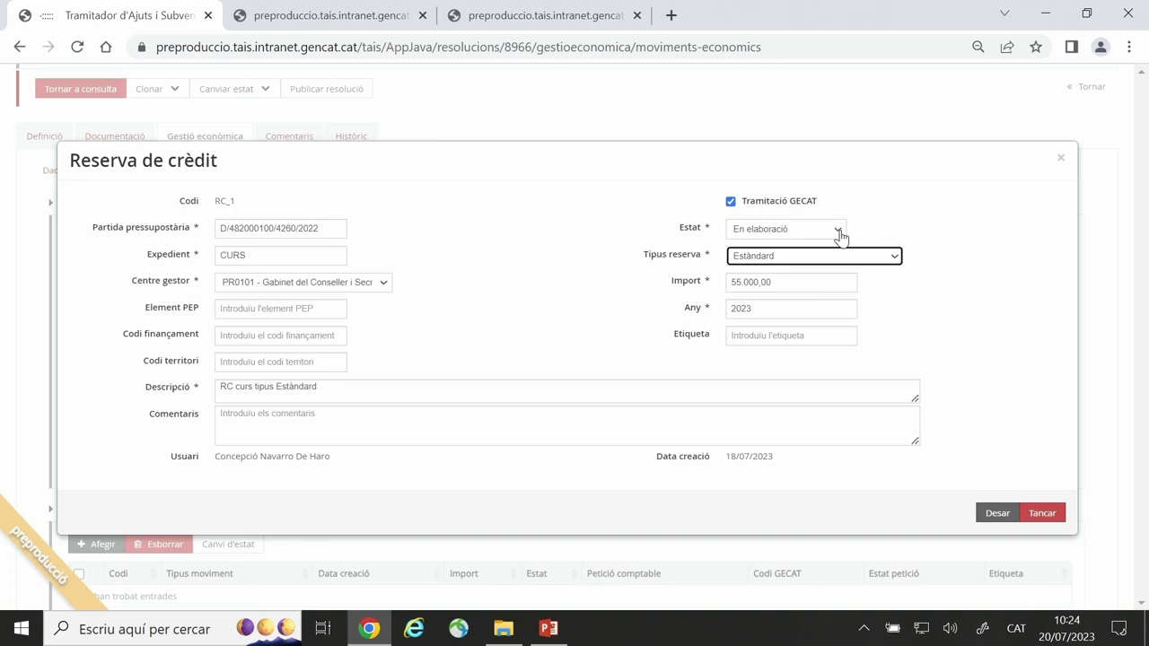
click(1042, 516)
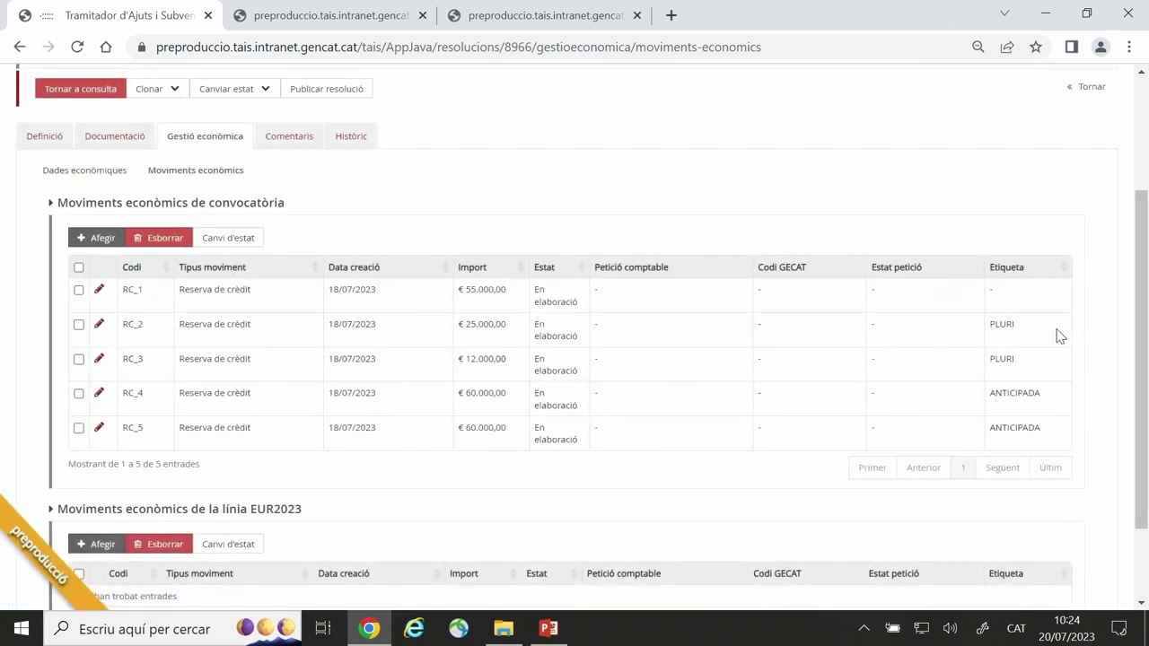
Open credit reserve RC_2 and re-enter PL/CURS as its Expedient
click(100, 326)
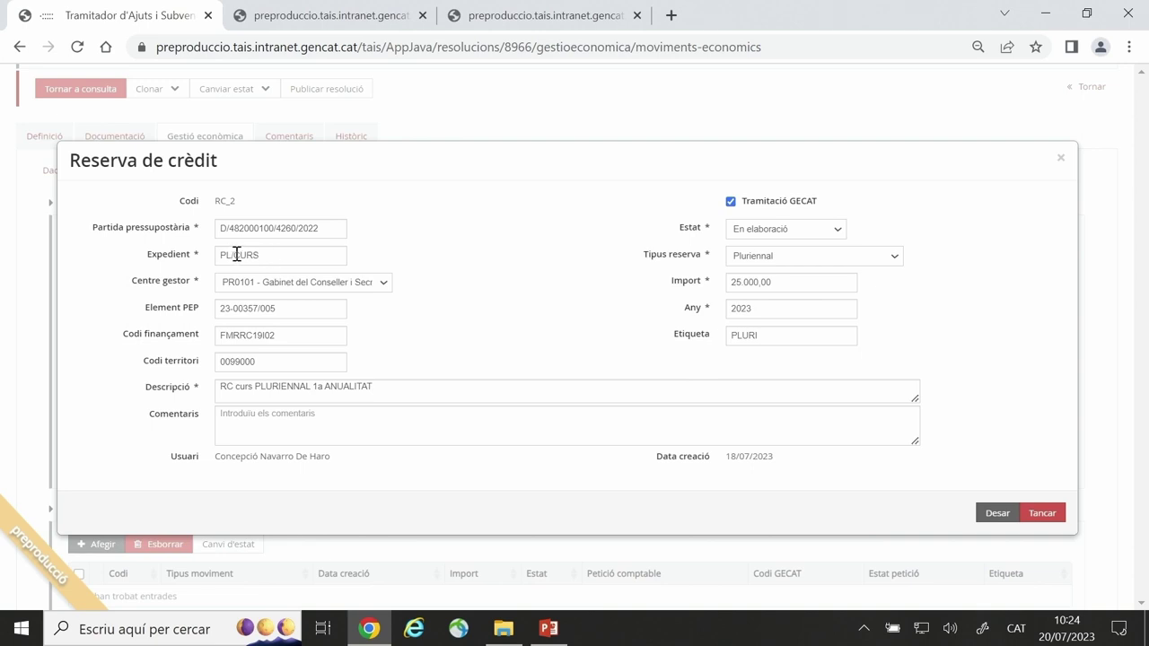
click(286, 255)
key(BackSpace)
key(BackSpace)
key(BackSpace)
key(BackSpace)
key(BackSpace)
key(BackSpace)
key(BackSpace)
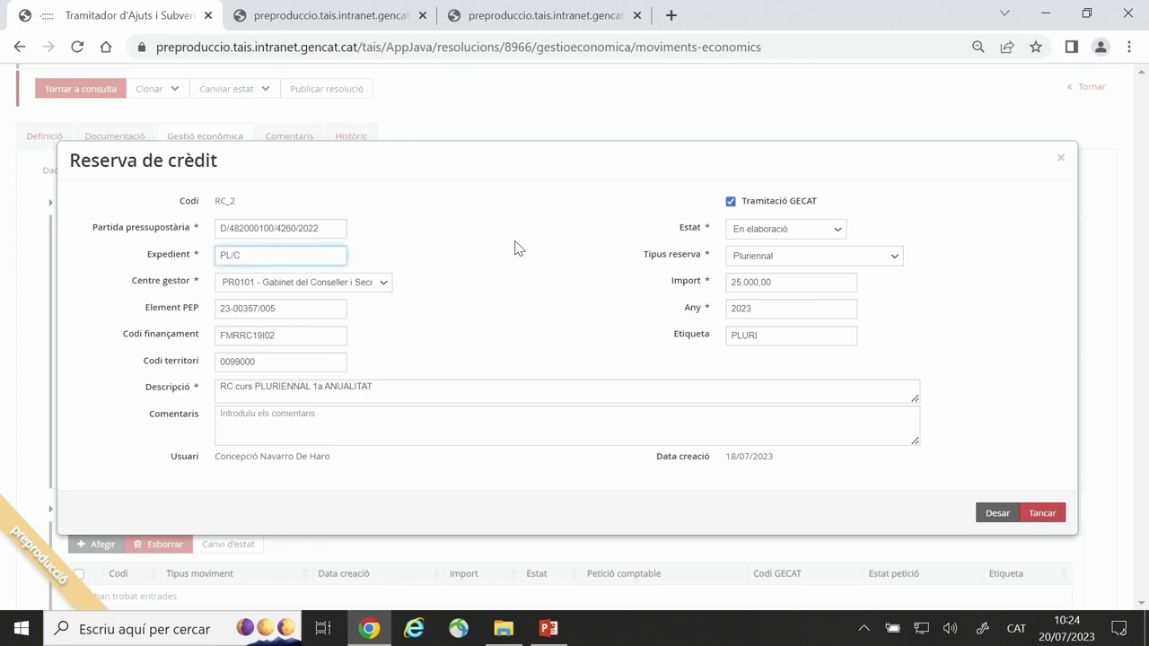
text(PL/CURS)
click(509, 293)
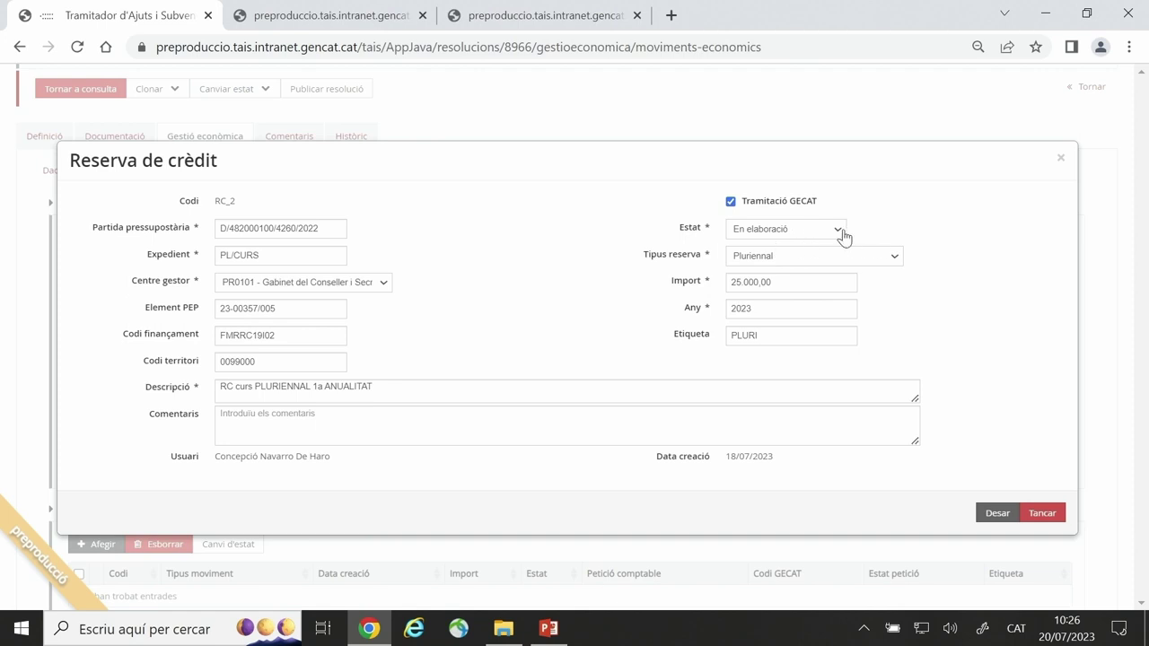
Reselect Pluriennal as the reserve type of RC_2 and close the form without saving
click(891, 261)
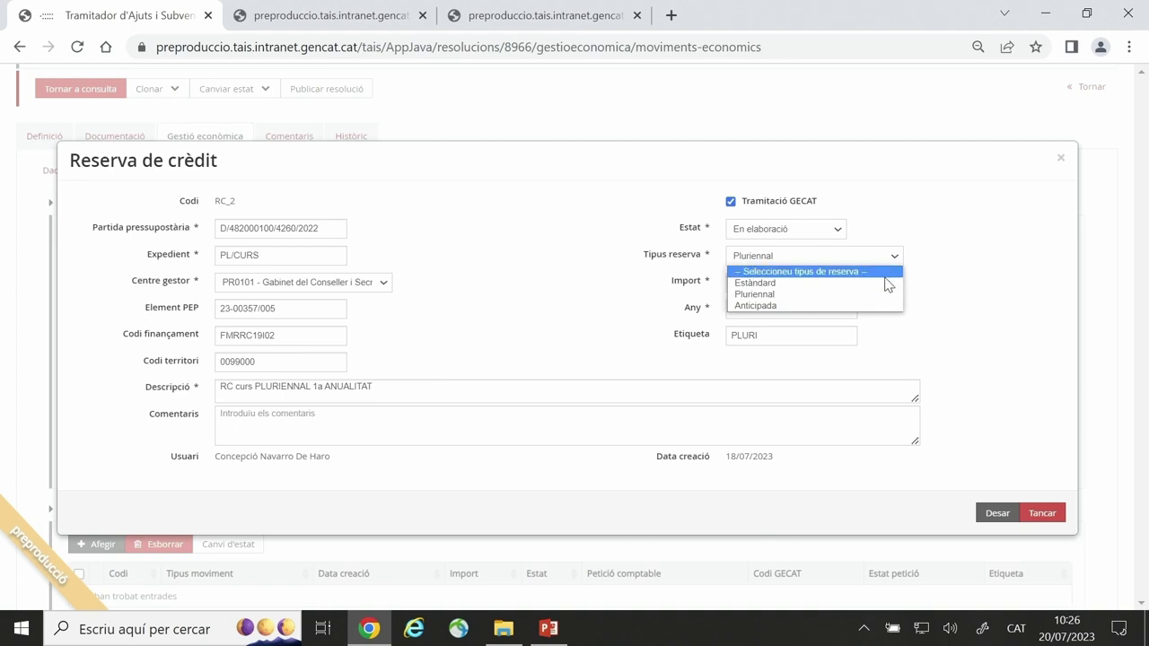
click(880, 294)
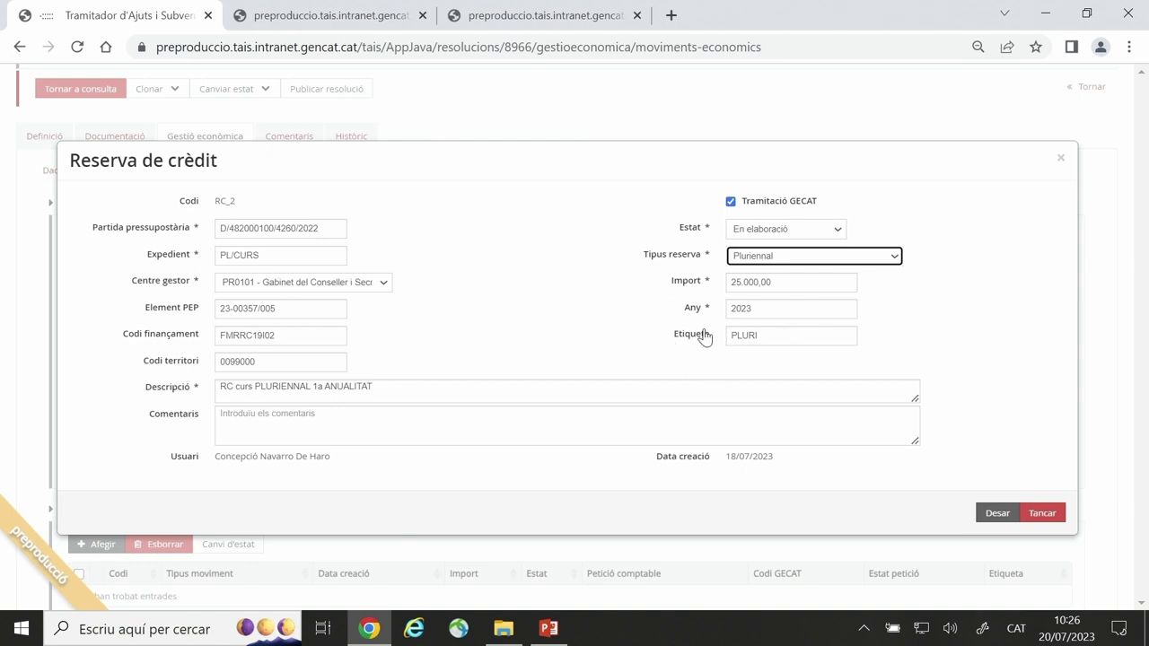
click(1041, 513)
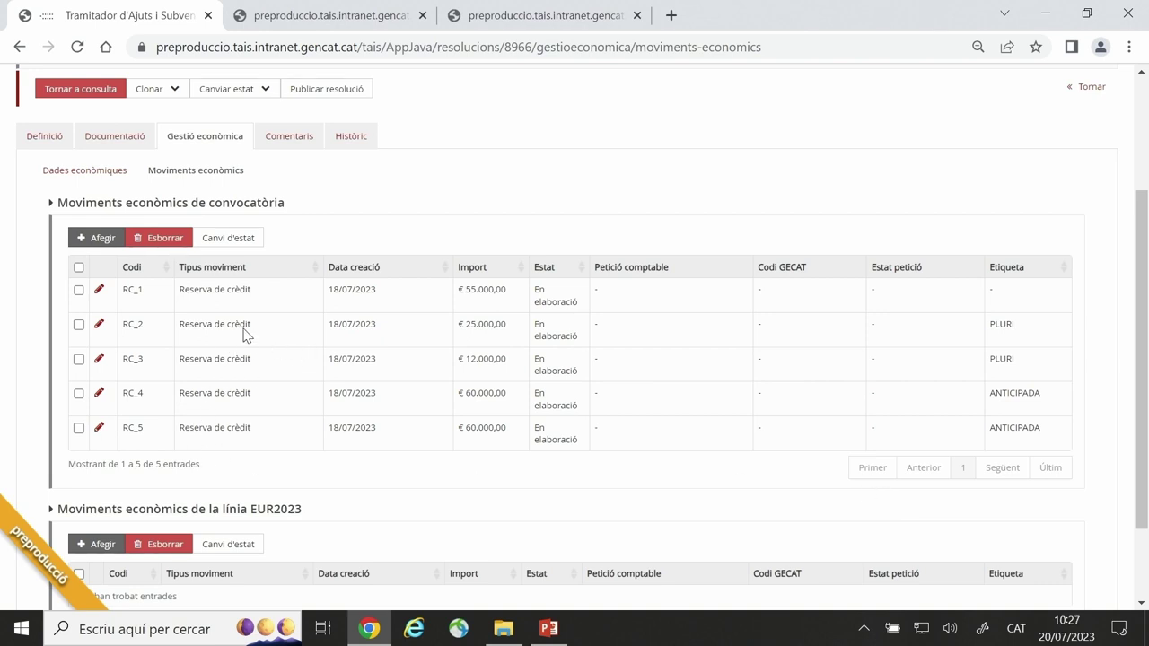
Open credit reserve RC_3, examine its GECAT processing, year and description settings, and close it without saving
click(99, 361)
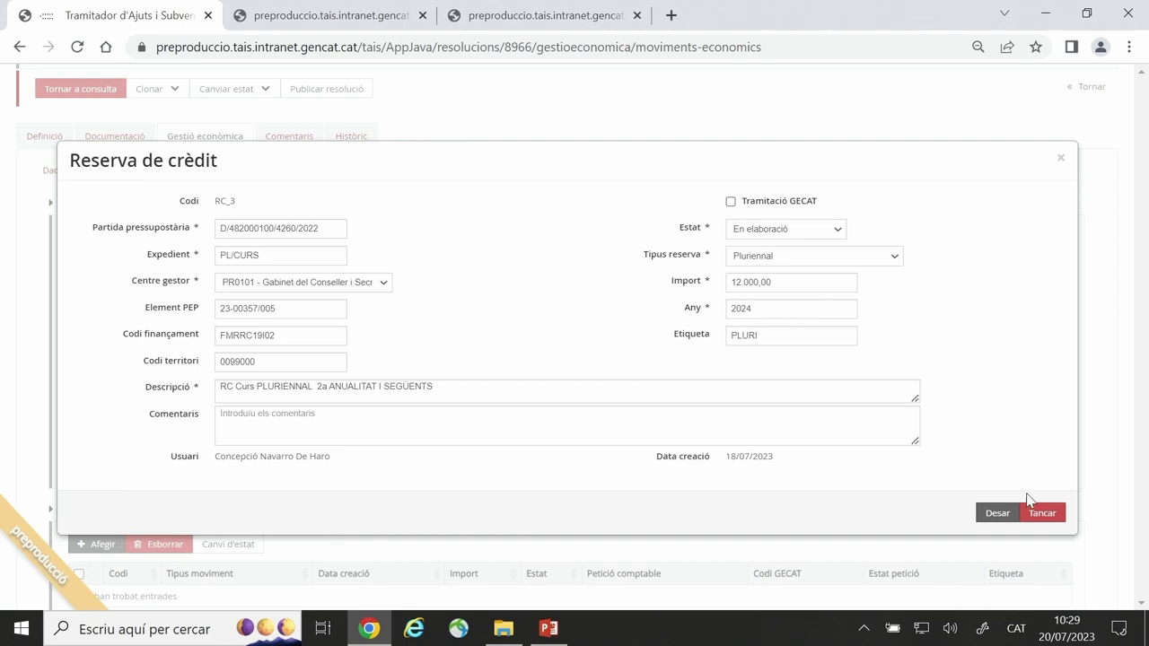
click(1050, 518)
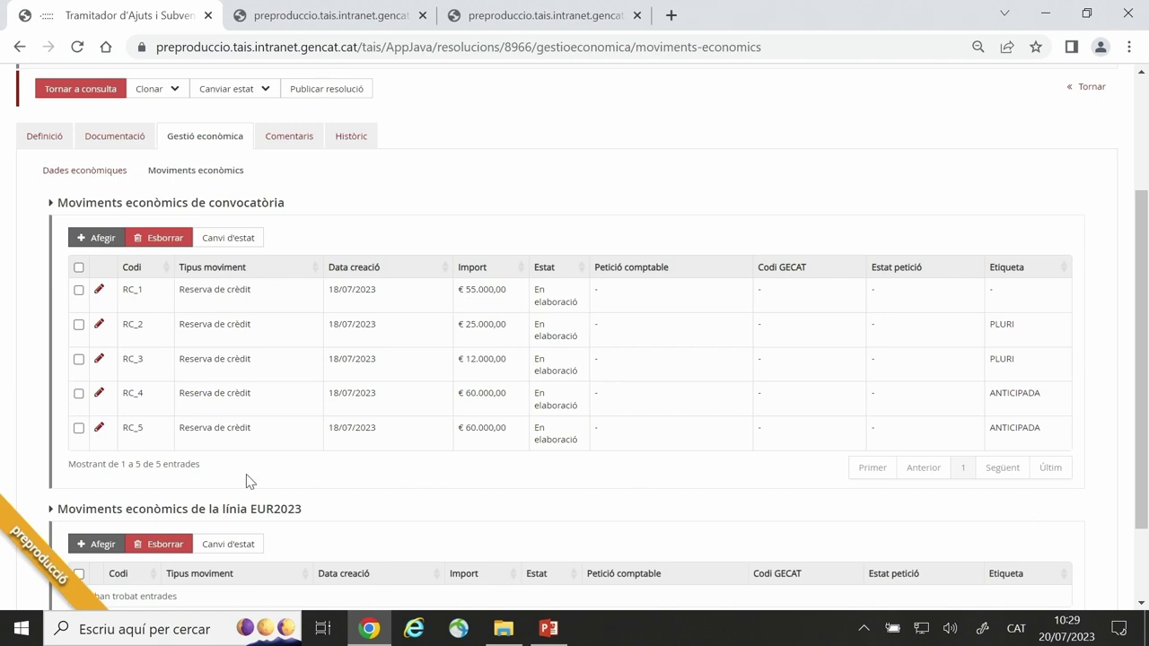
Open credit reserve RC_4 and re-enter AN/CURS as its Expedient
click(100, 397)
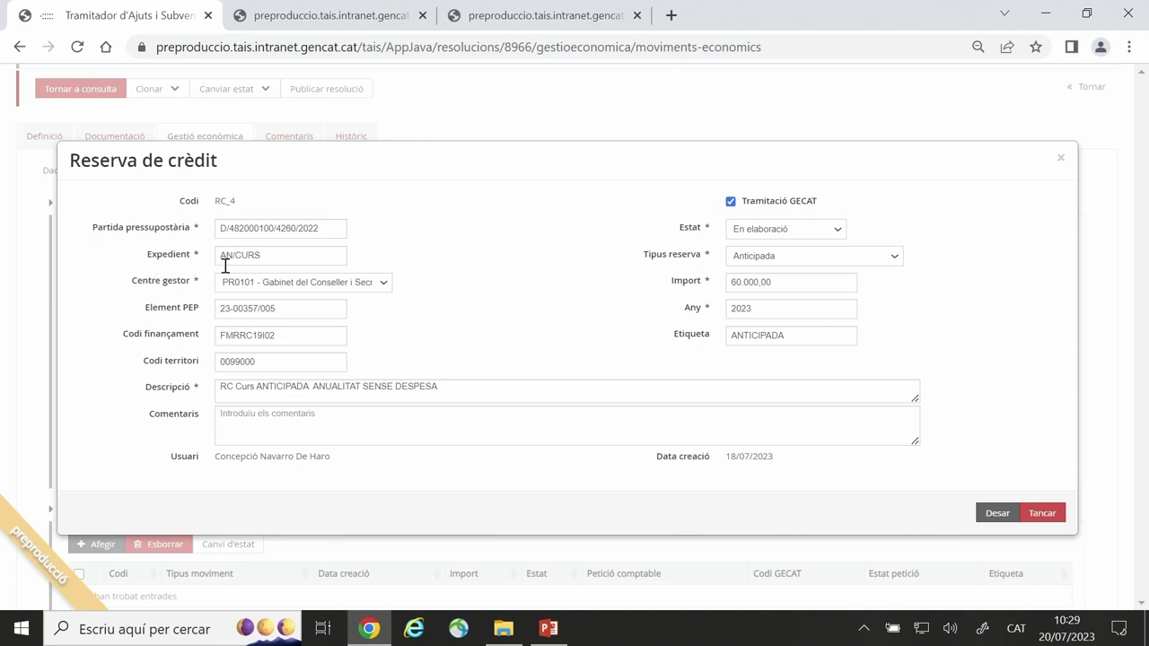
click(335, 252)
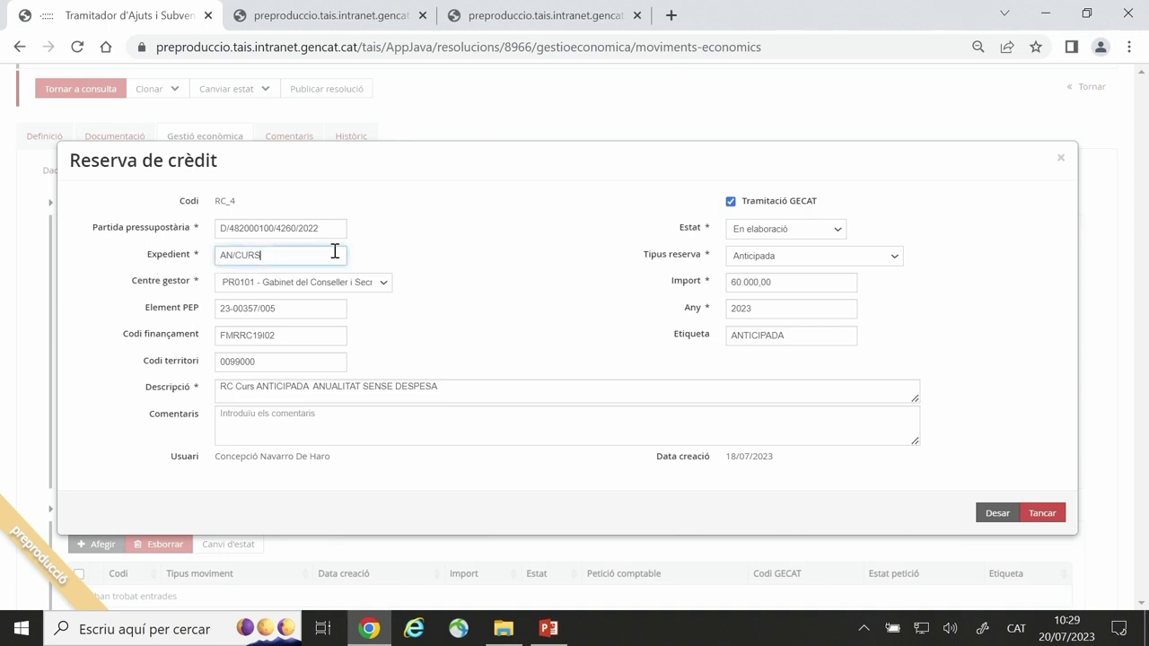
key(BackSpace)
key(BackSpace)
key(BackSpace)
key(BackSpace)
key(BackSpace)
key(BackSpace)
key(BackSpace)
text(AN/CURS)
Reselect Anticipada as the reserve type of RC_4 and close the form without saving
click(896, 258)
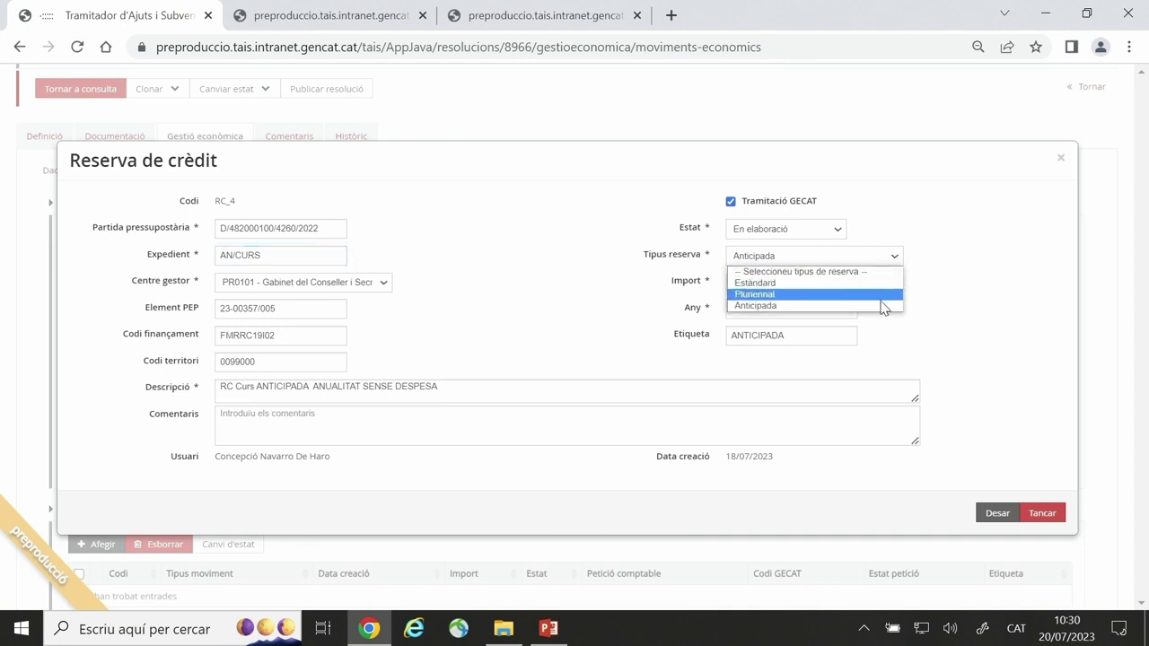
click(877, 307)
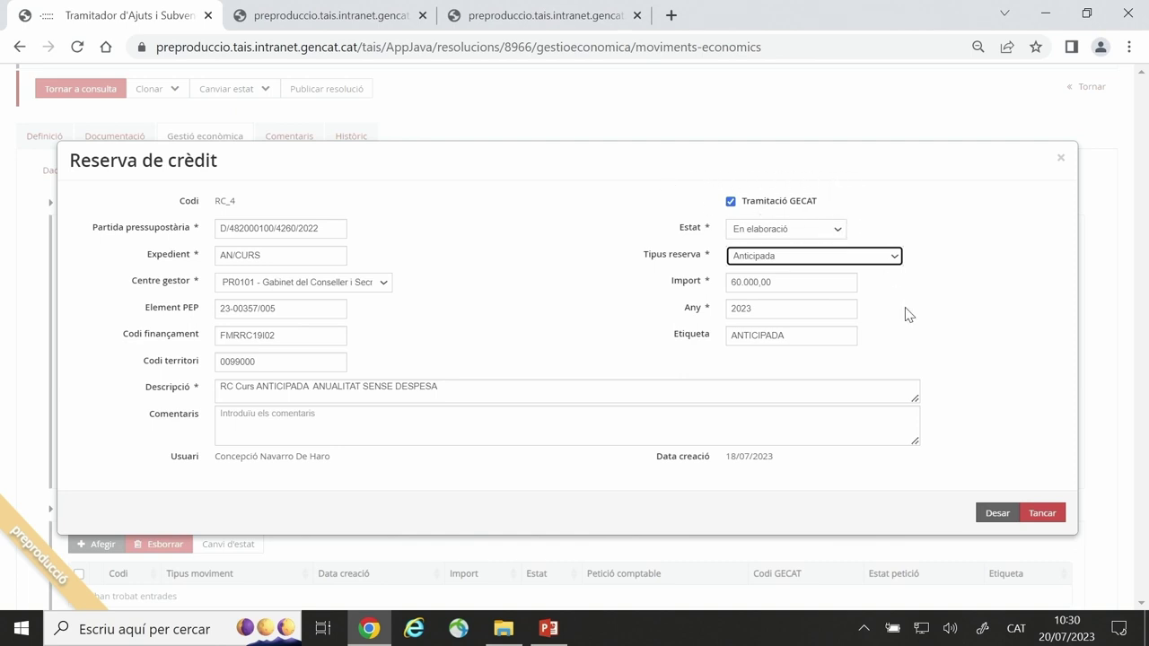
click(1042, 513)
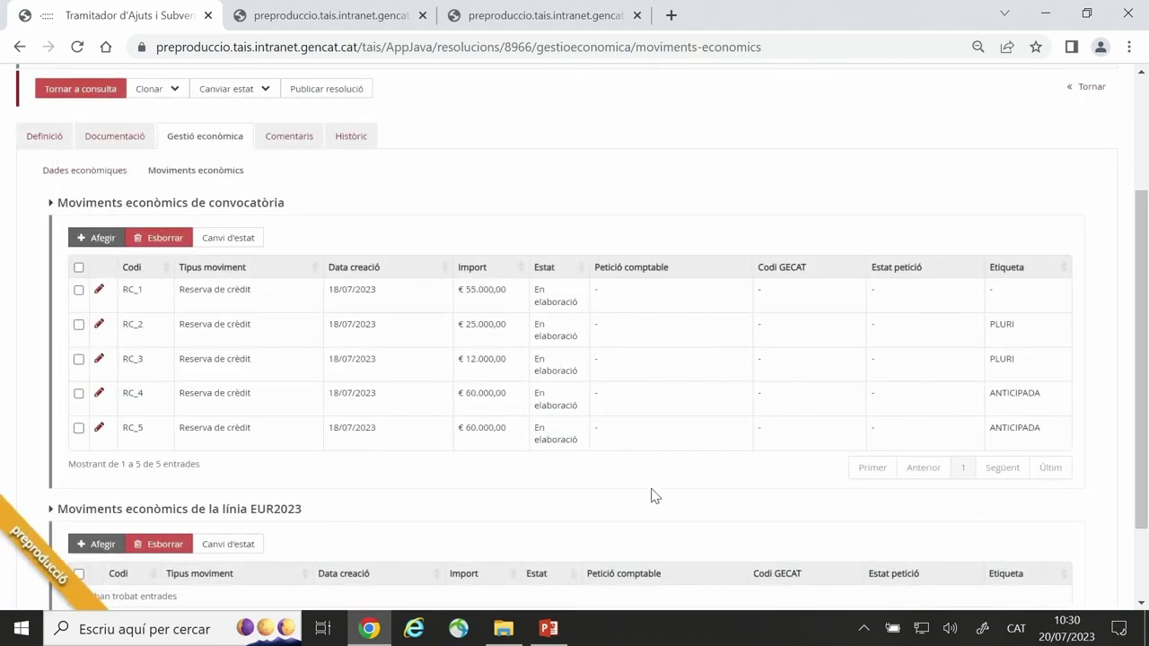
Review credit reserve RC_5, close it without saving, and return the resolution to consultation mode
click(98, 428)
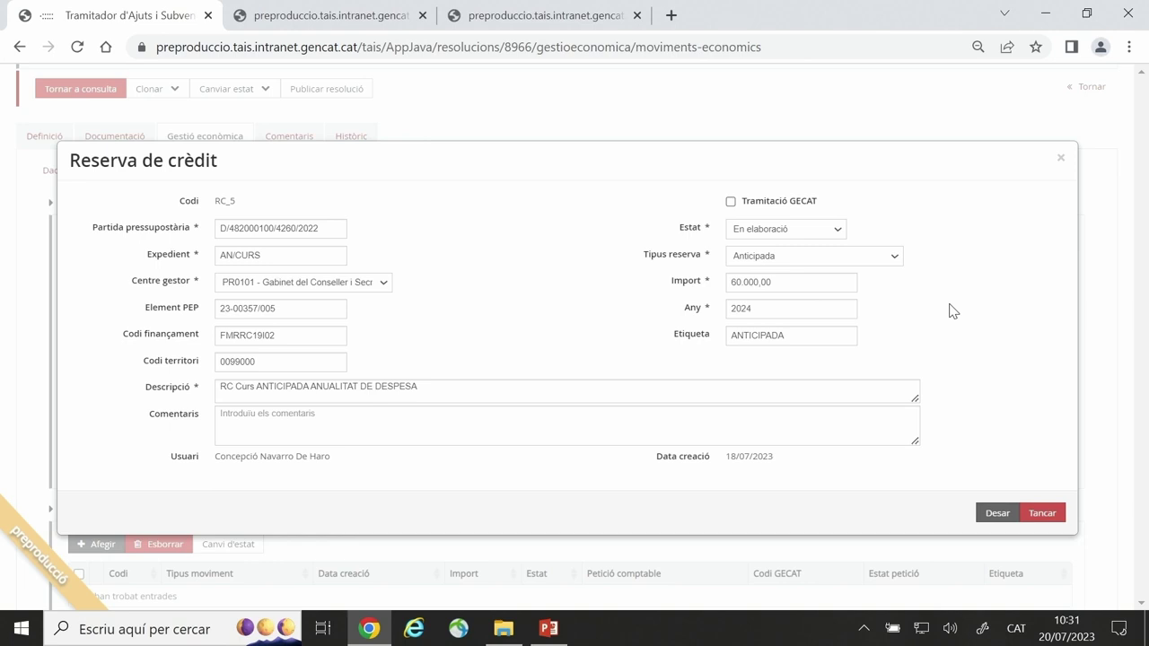
click(1043, 513)
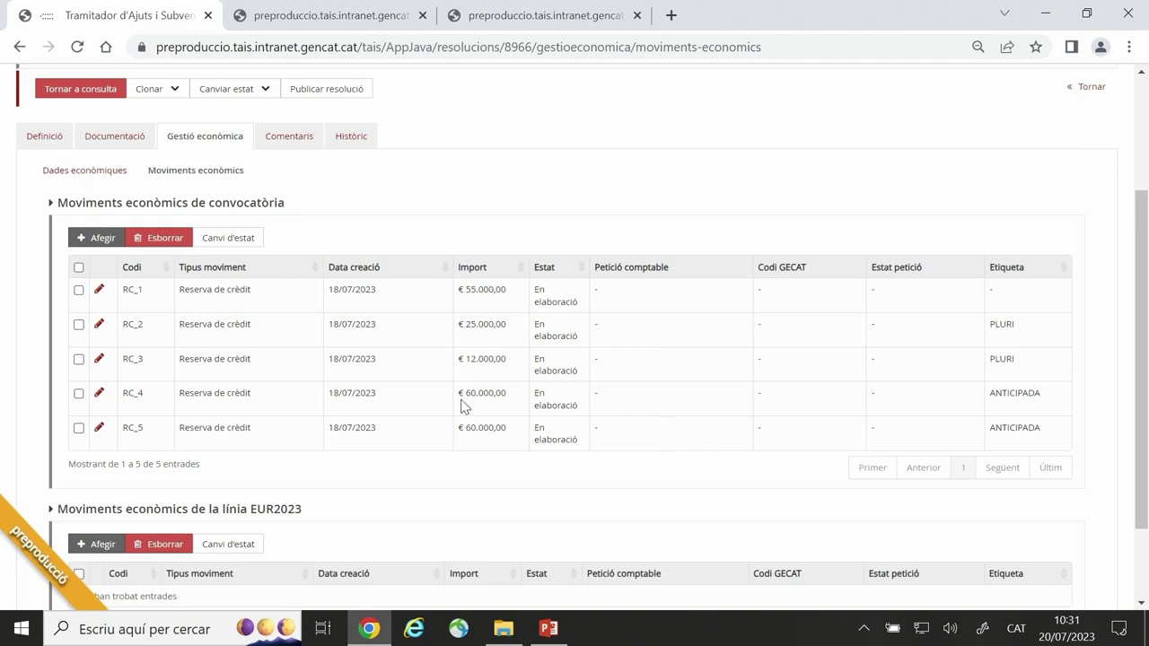
scroll(546, 351, up, 2)
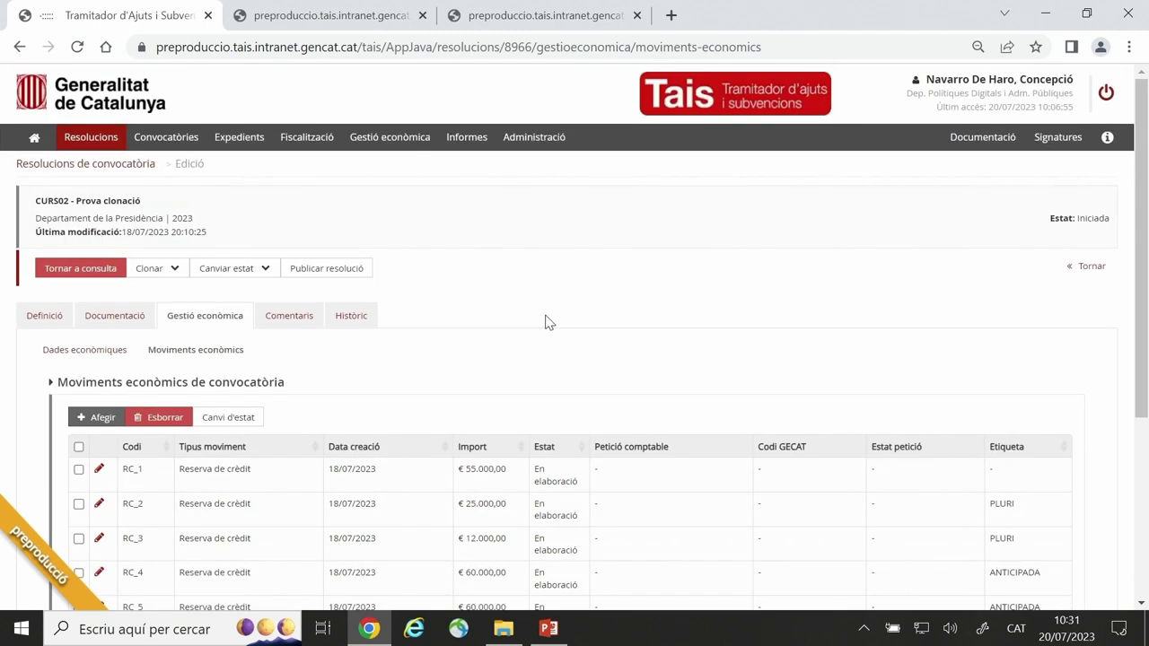
click(59, 269)
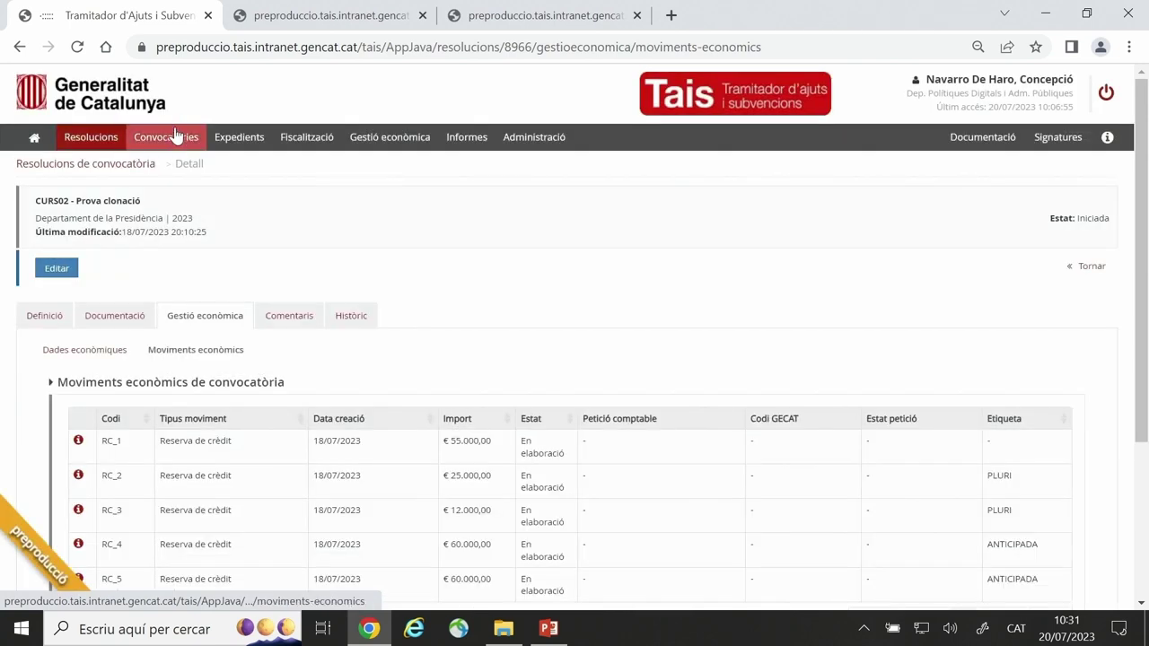
click(553, 15)
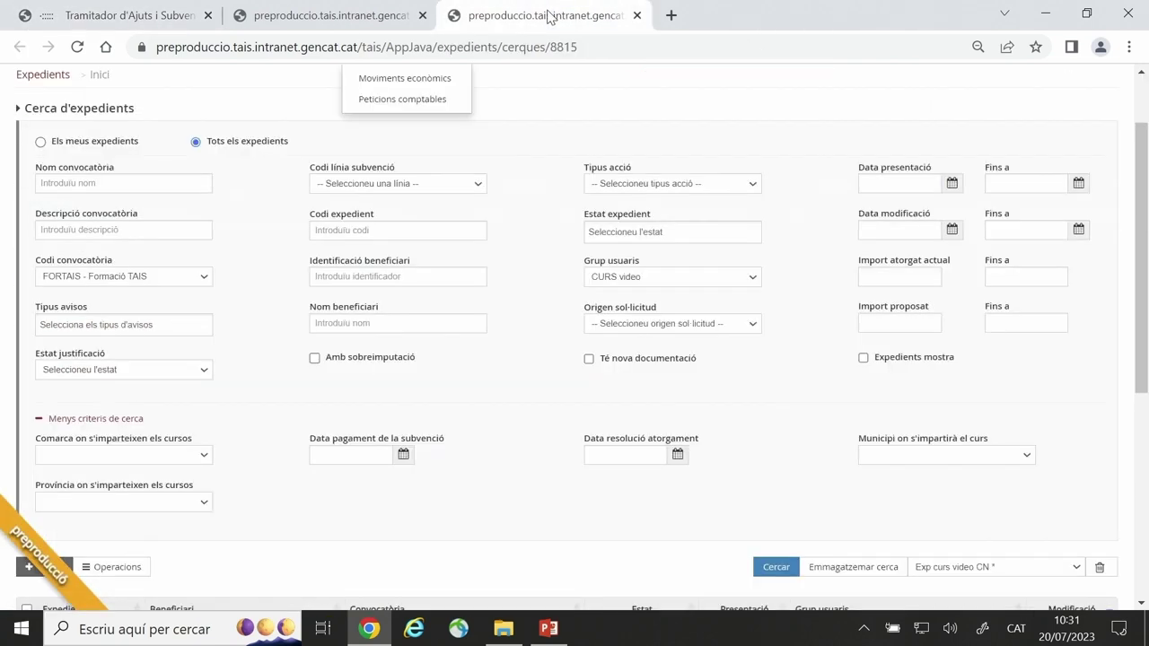
scroll(503, 174, up, 1)
click(359, 16)
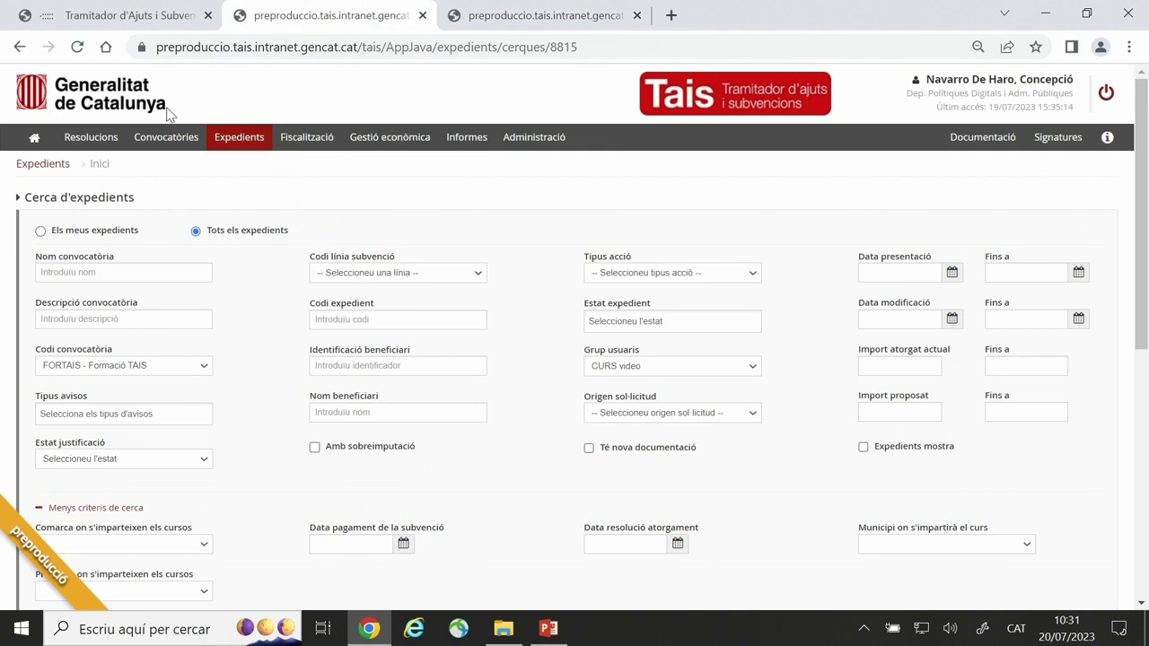
click(182, 14)
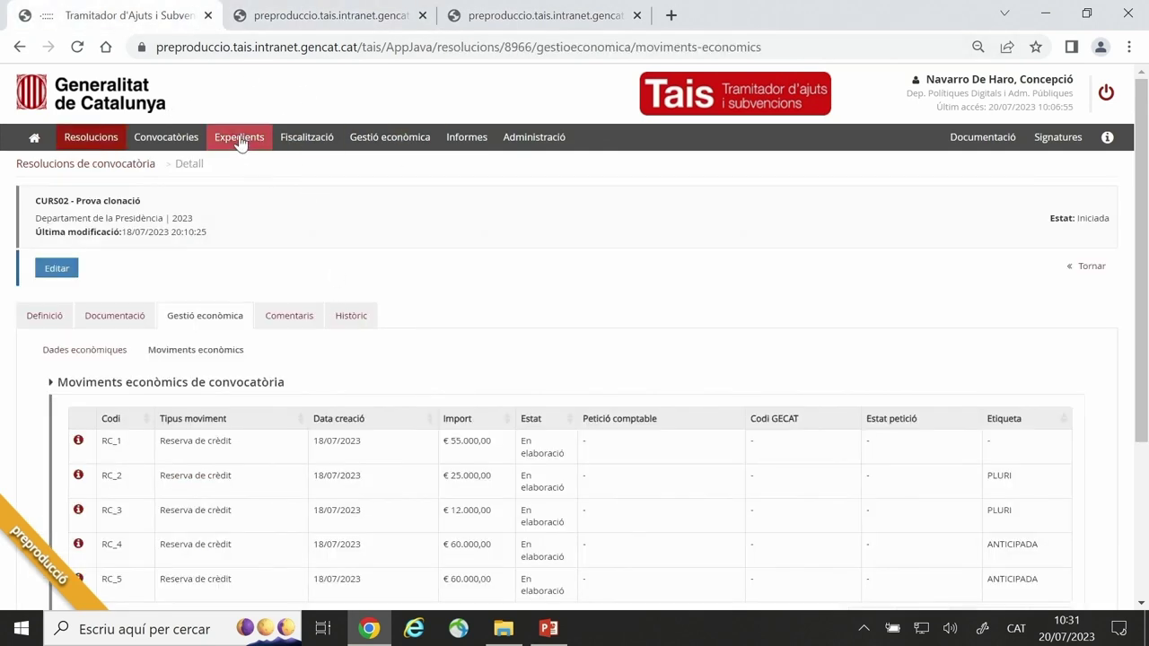
Search the Convocatòries section for the call with code CURS02
mouse_move(159, 139)
click(162, 167)
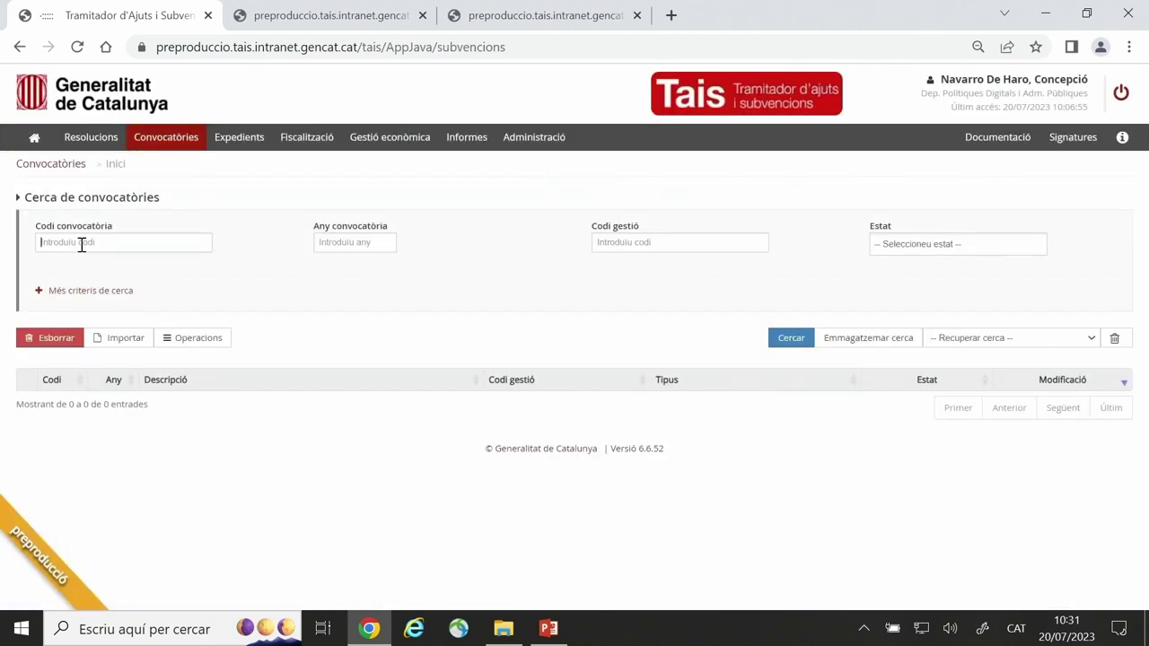
text(CUR)
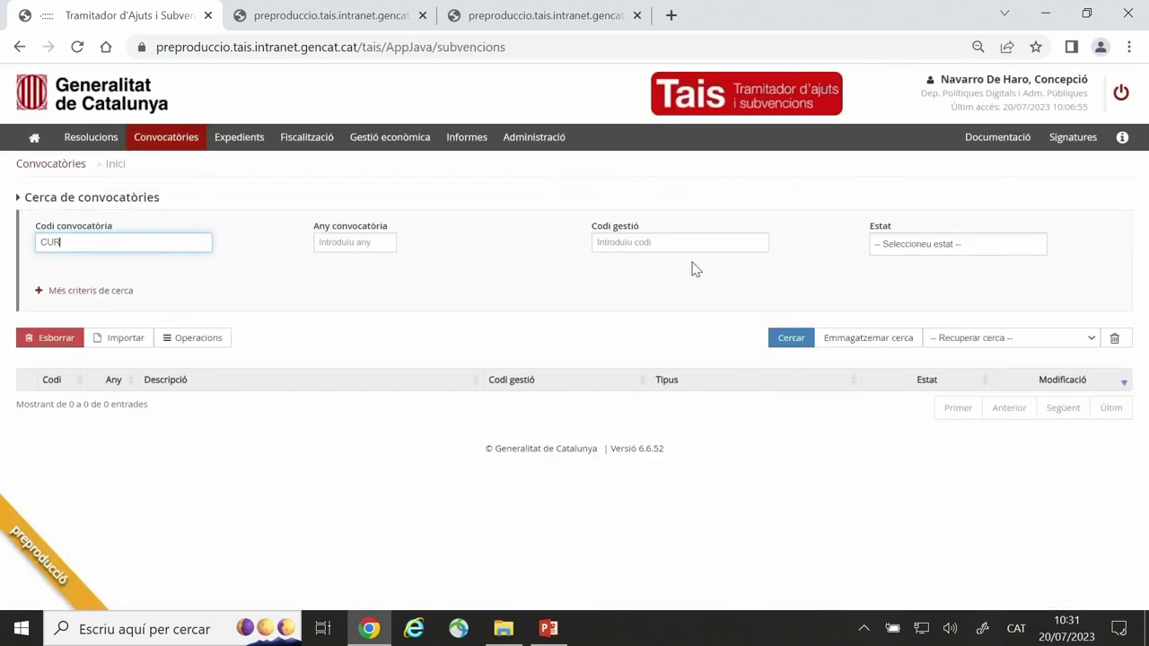
text(S02)
click(782, 338)
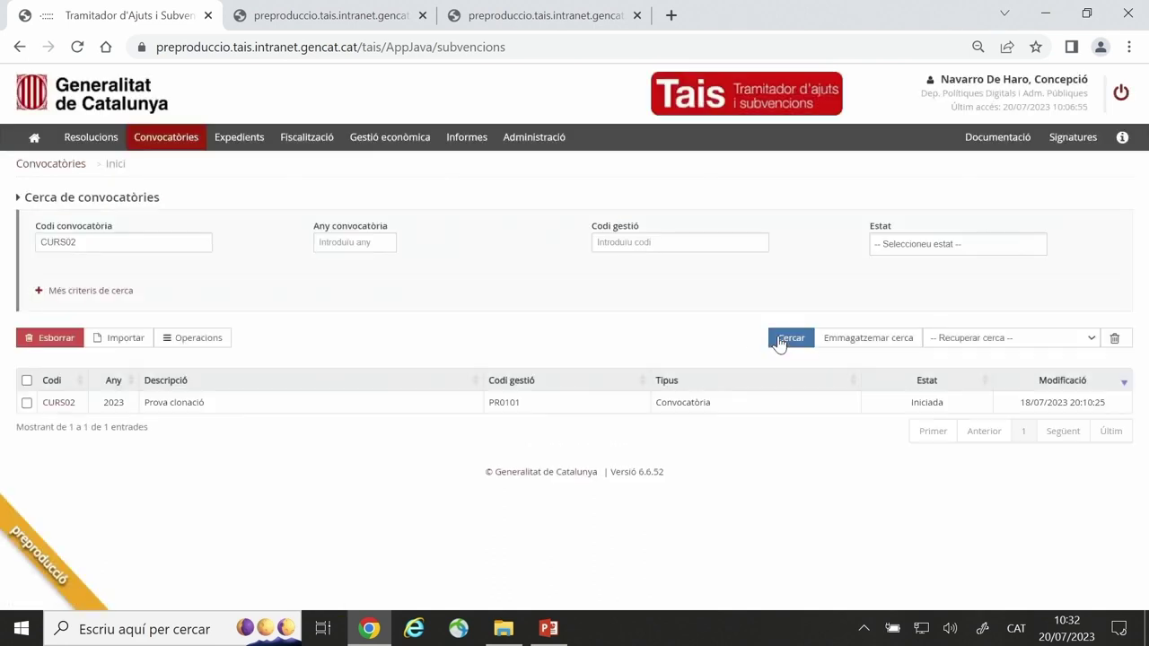
Open the CURS02 call and show its economic reserves under Dades econòmiques
click(59, 403)
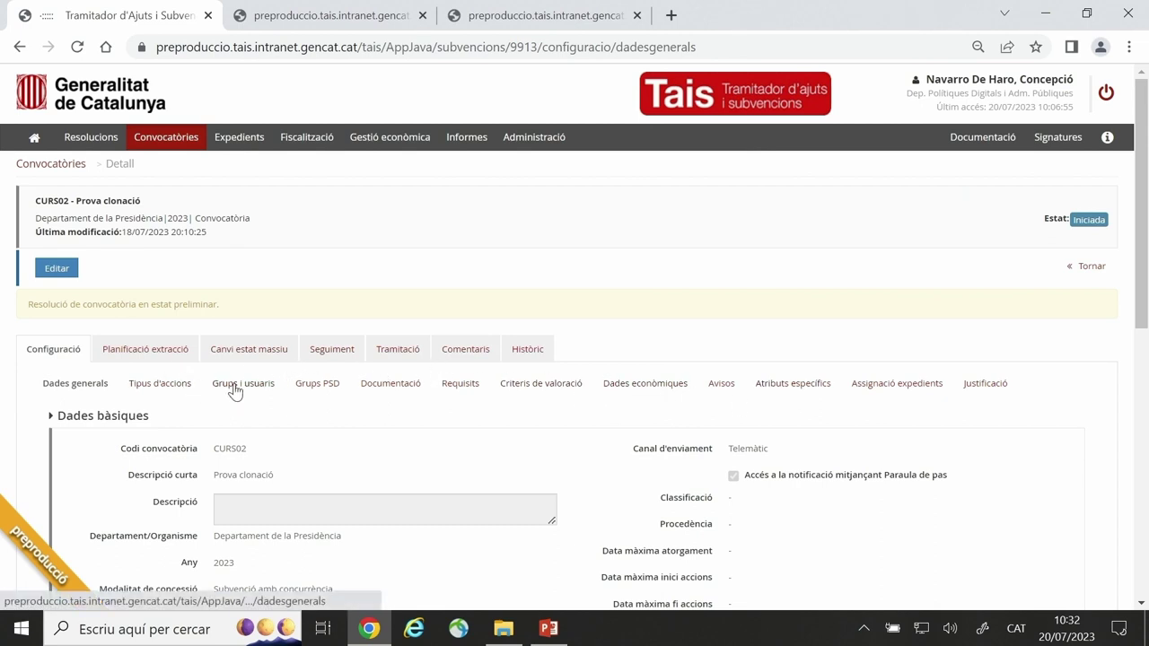
click(670, 388)
scroll(626, 413, down, 3)
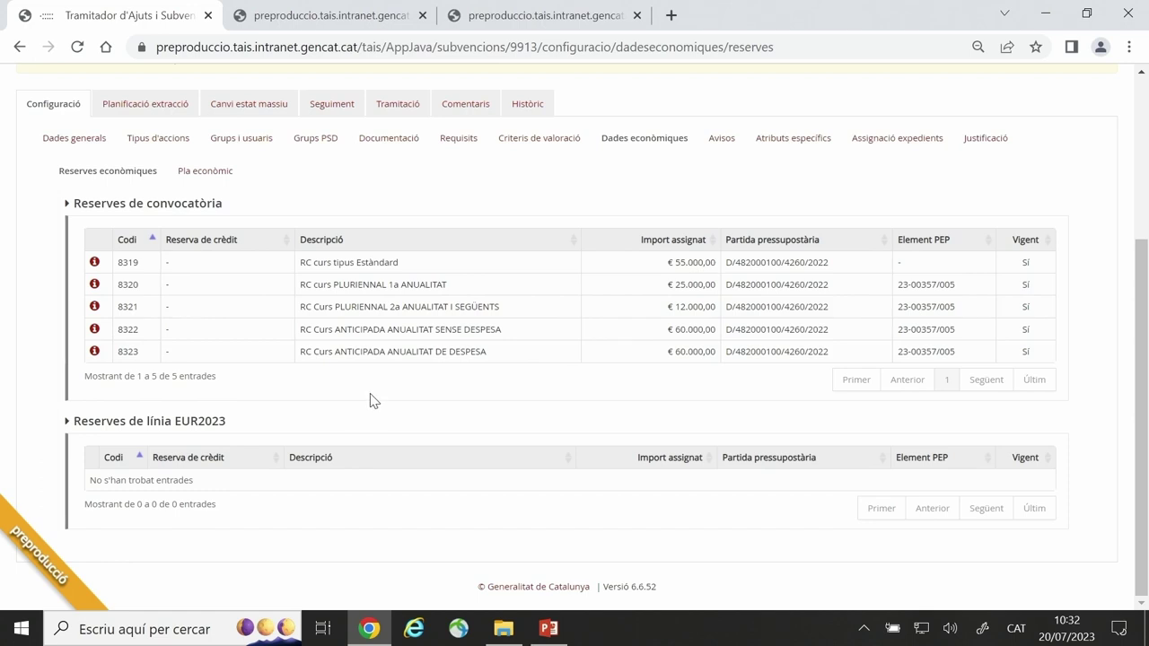
Switch the CURS02 call to edit mode and look over its economic reserves
scroll(378, 378, up, 2)
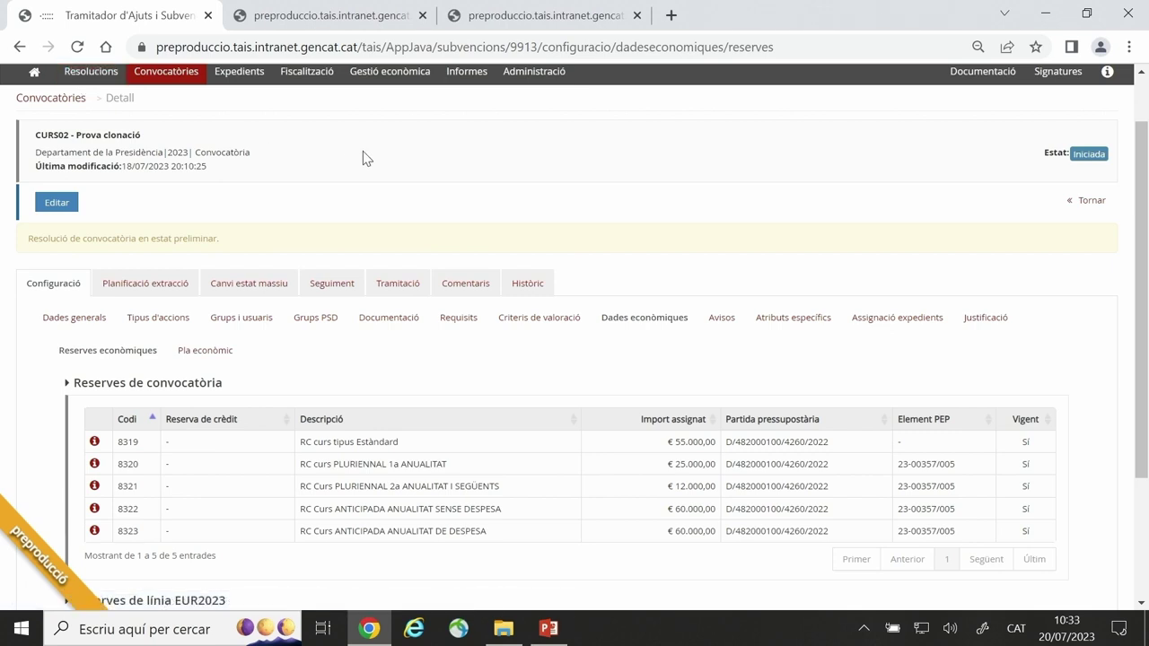
click(56, 202)
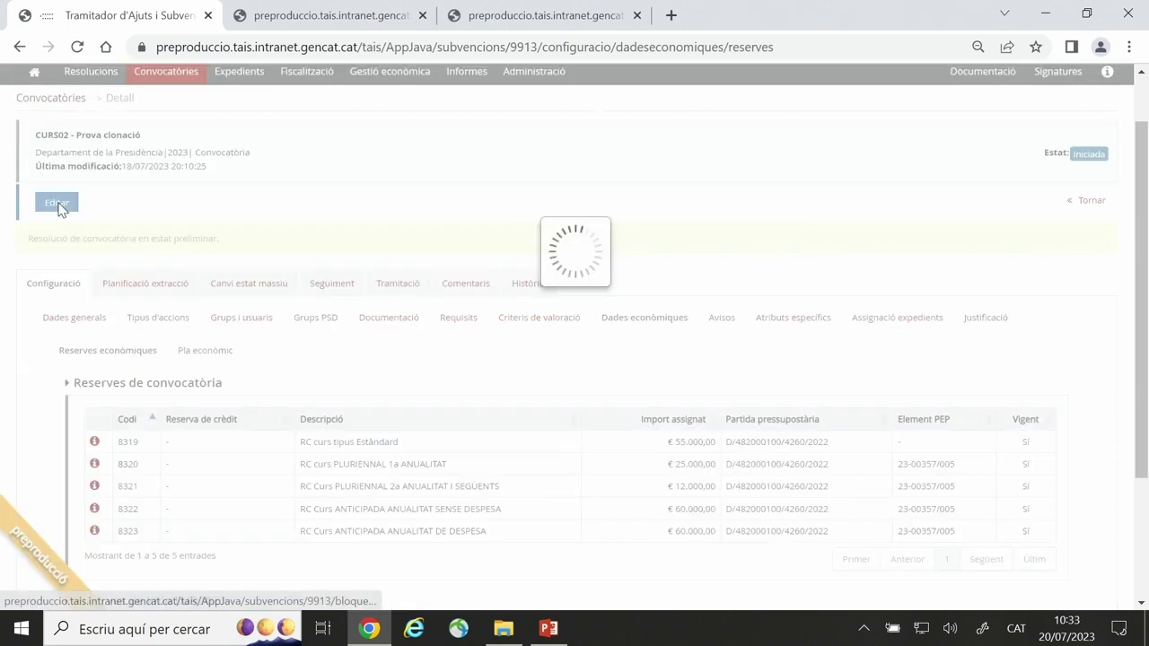
scroll(309, 411, down, 2)
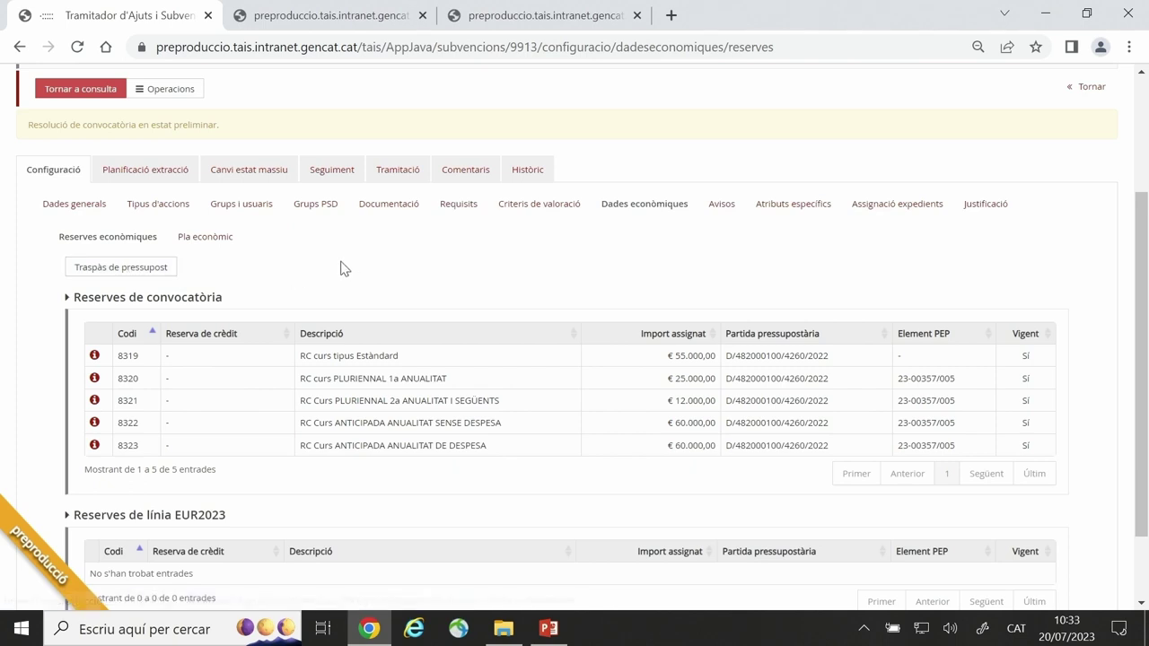
scroll(341, 266, up, 1)
scroll(337, 241, up, 1)
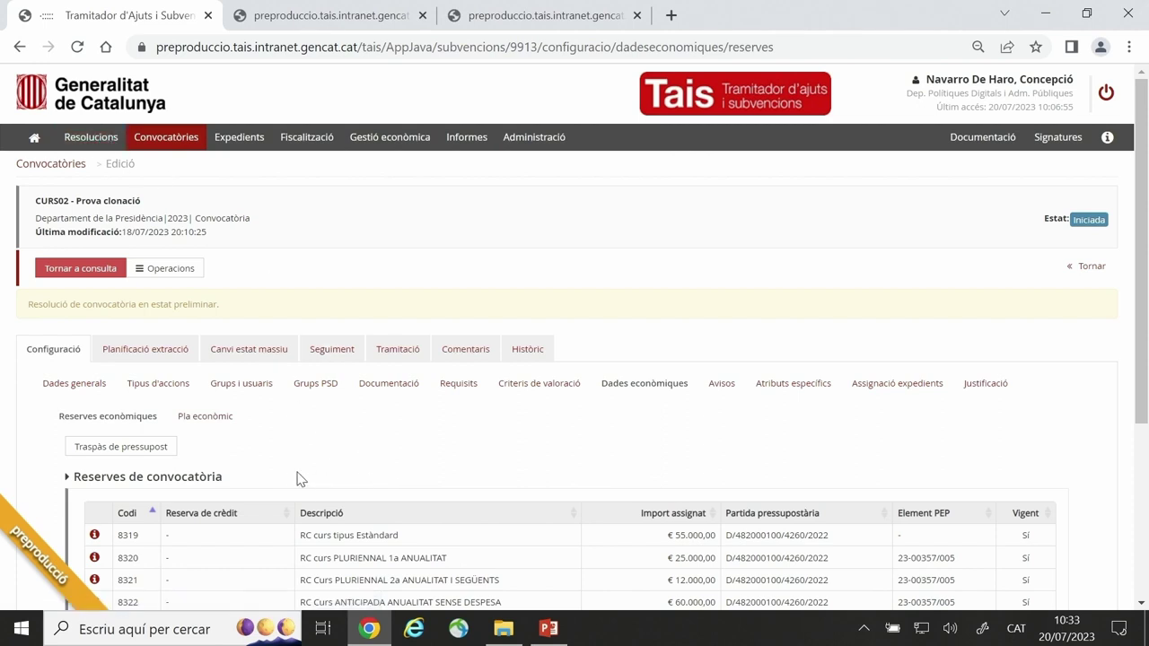
Check the origin reserve options for a Traspàs de pressupost, close the form and return the call to consultation mode
click(137, 451)
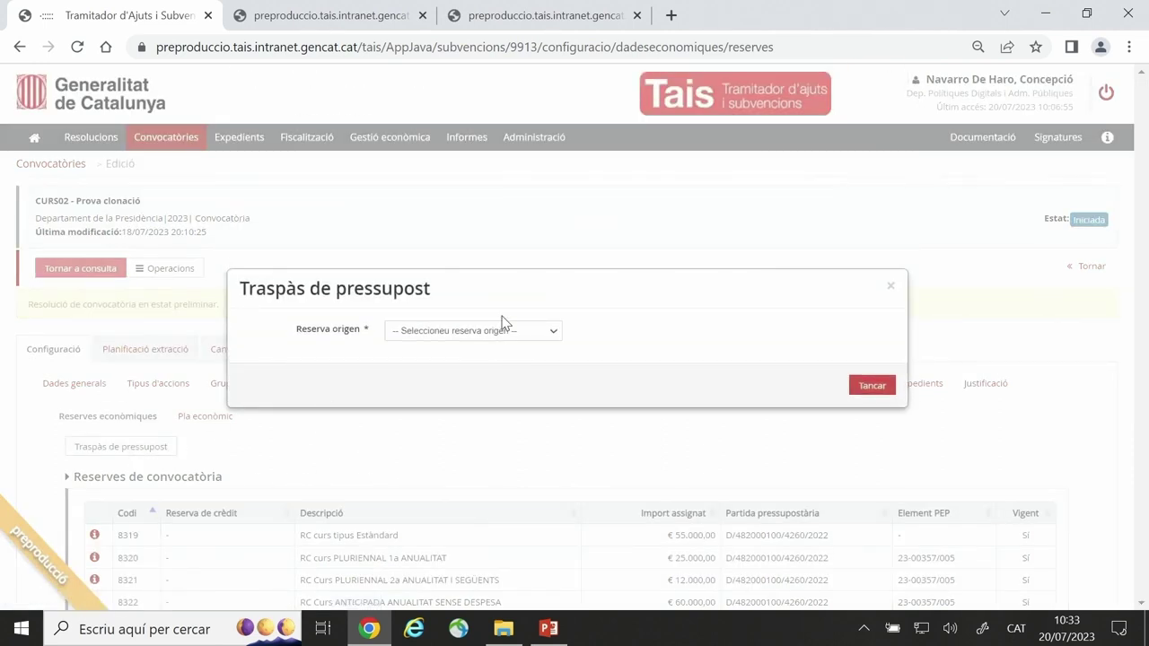
click(553, 331)
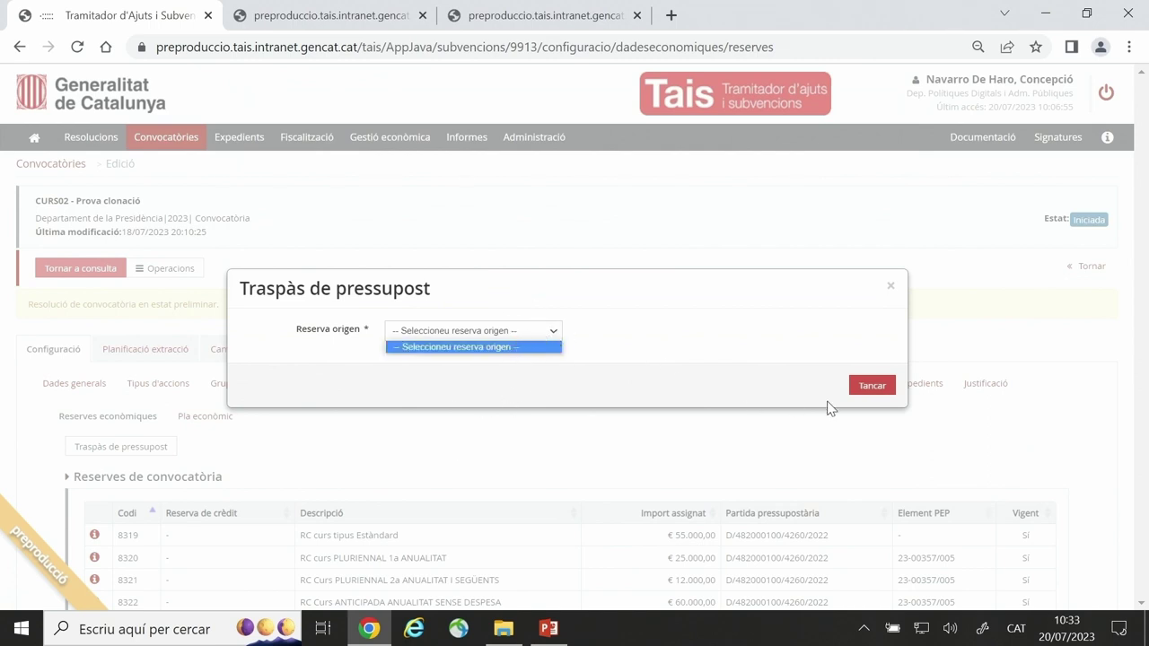
click(891, 292)
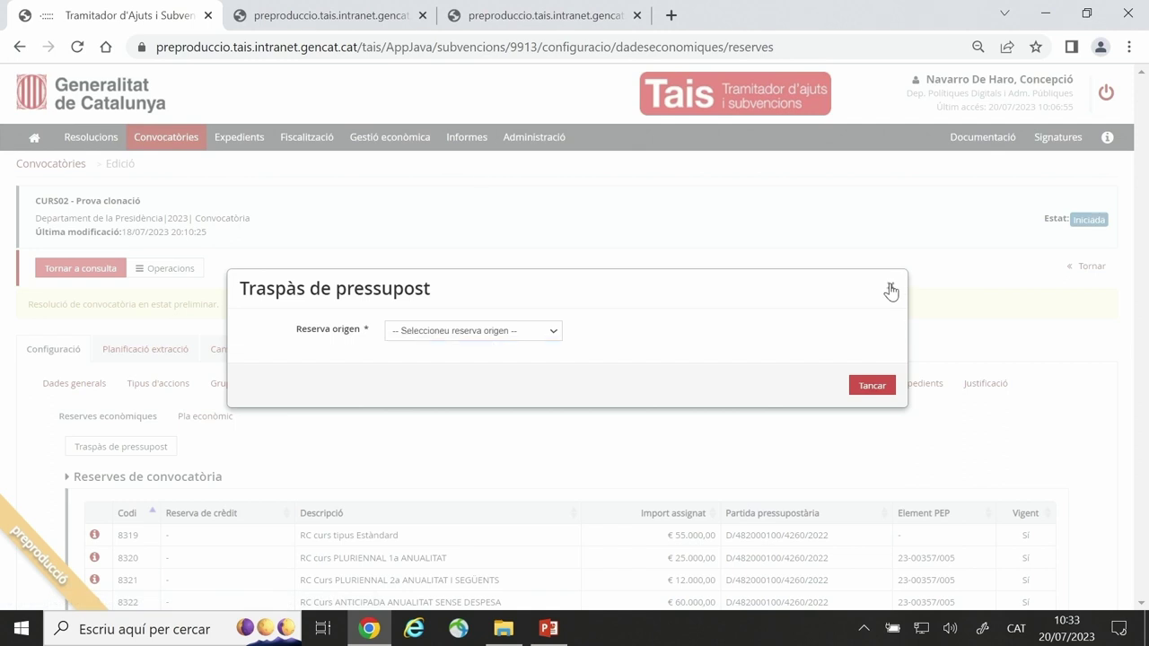
click(891, 291)
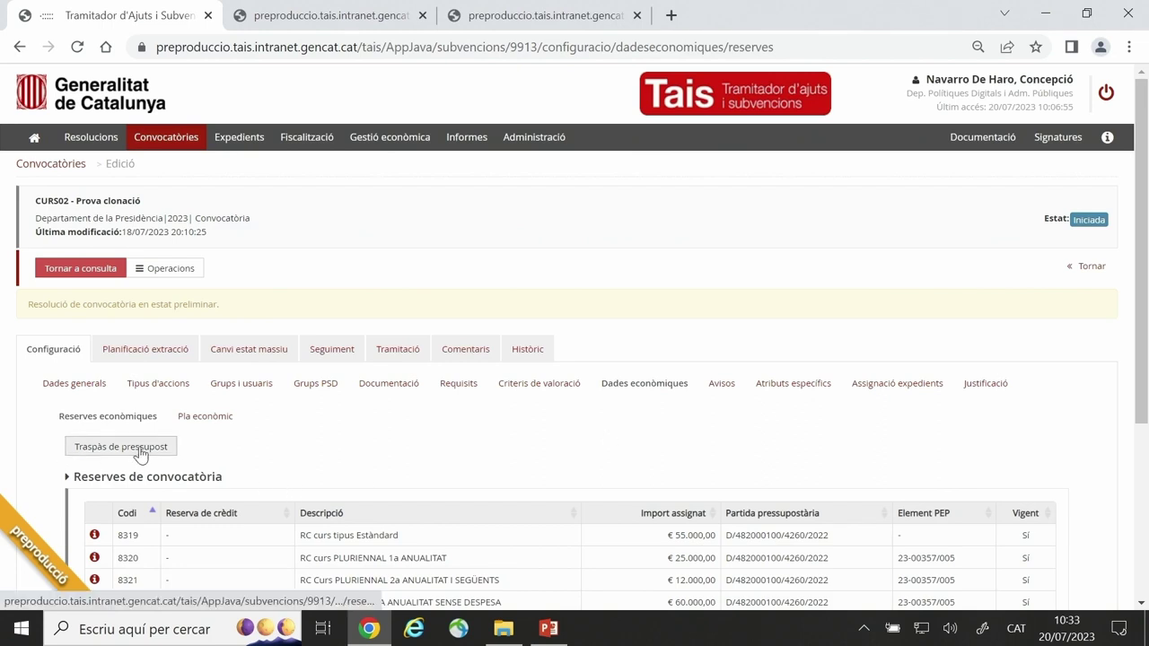
click(106, 265)
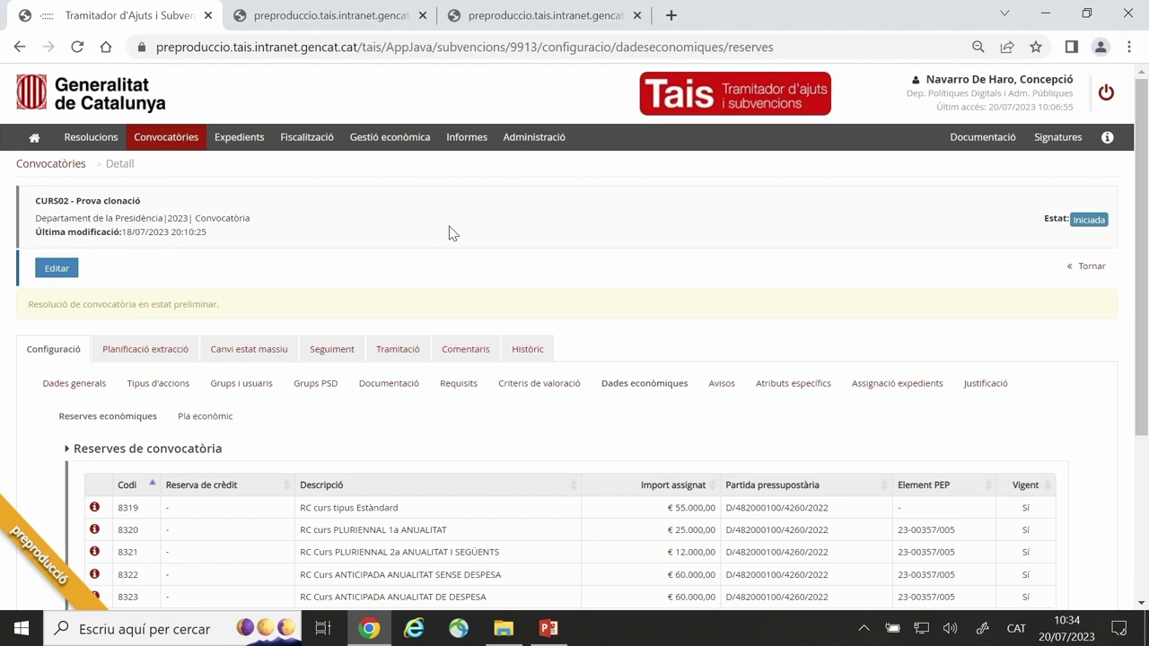
In the already open Expedients search, select all six files in Atorgat state
click(321, 17)
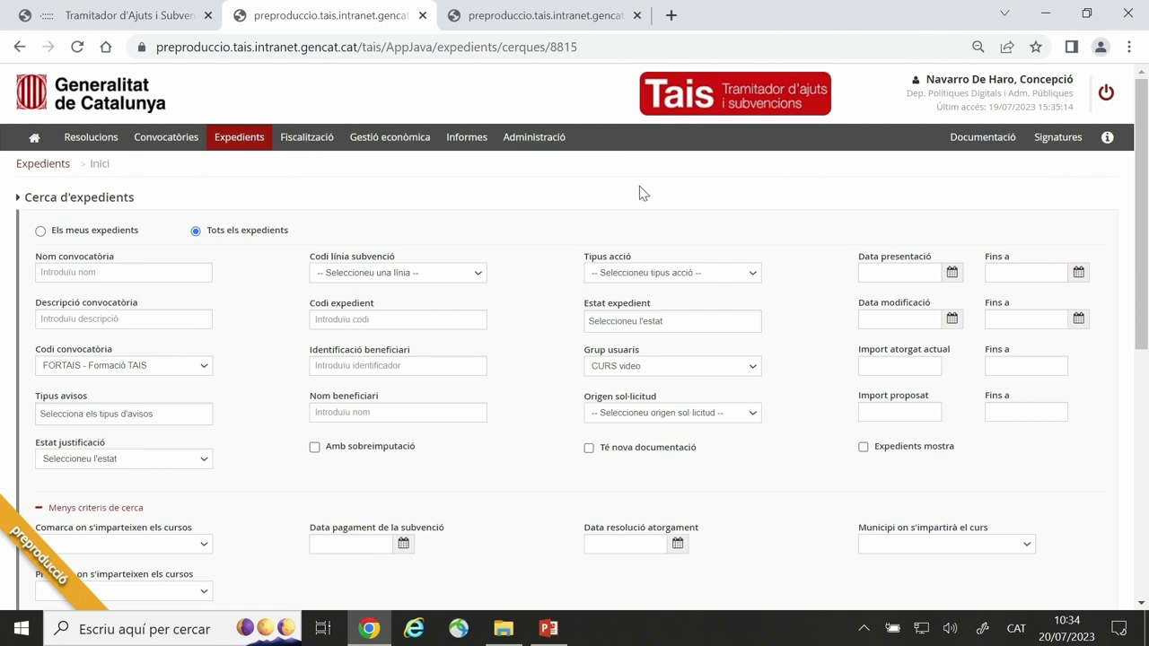
scroll(639, 186, down, 5)
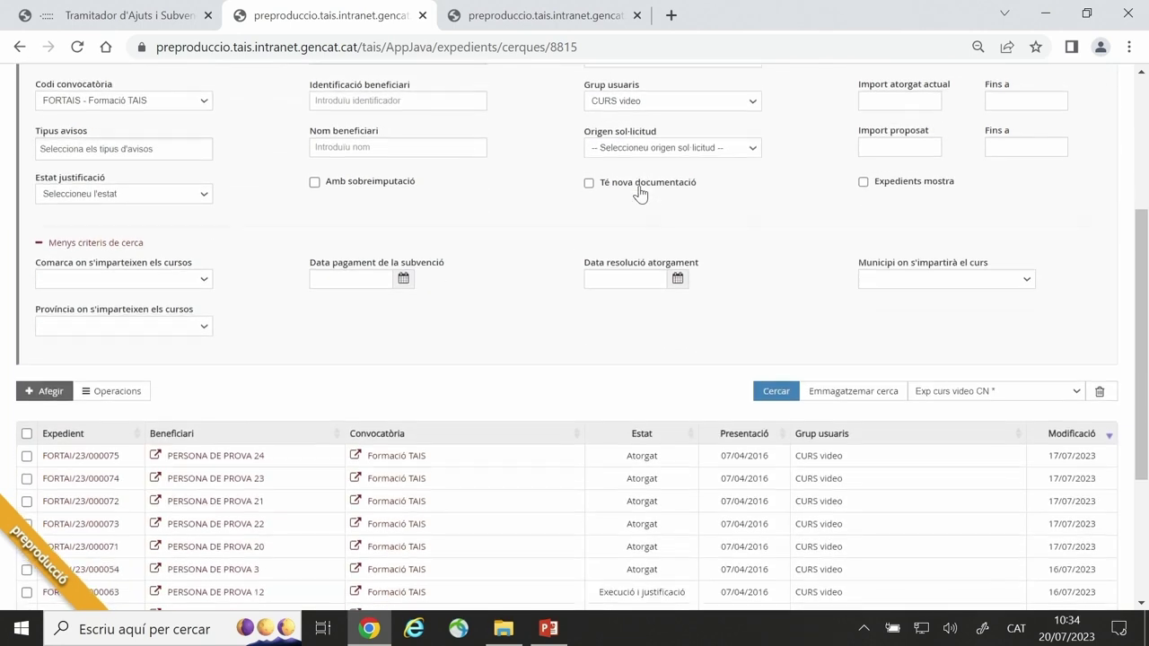
scroll(639, 195, down, 1)
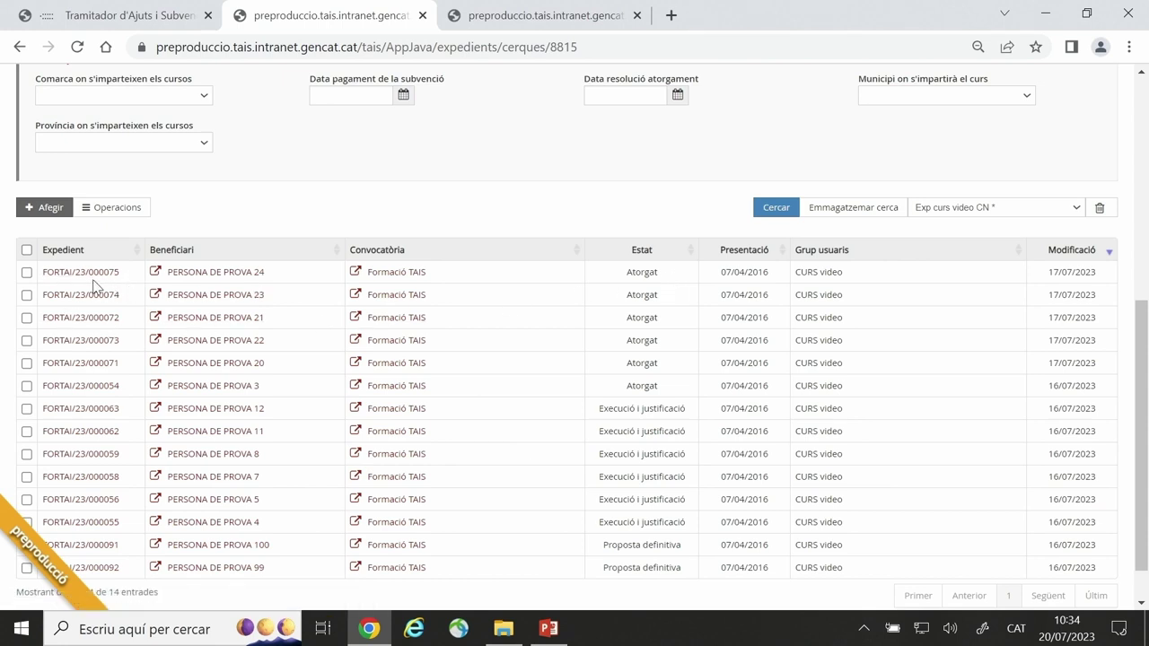
click(26, 273)
click(26, 295)
click(26, 318)
click(26, 341)
click(26, 386)
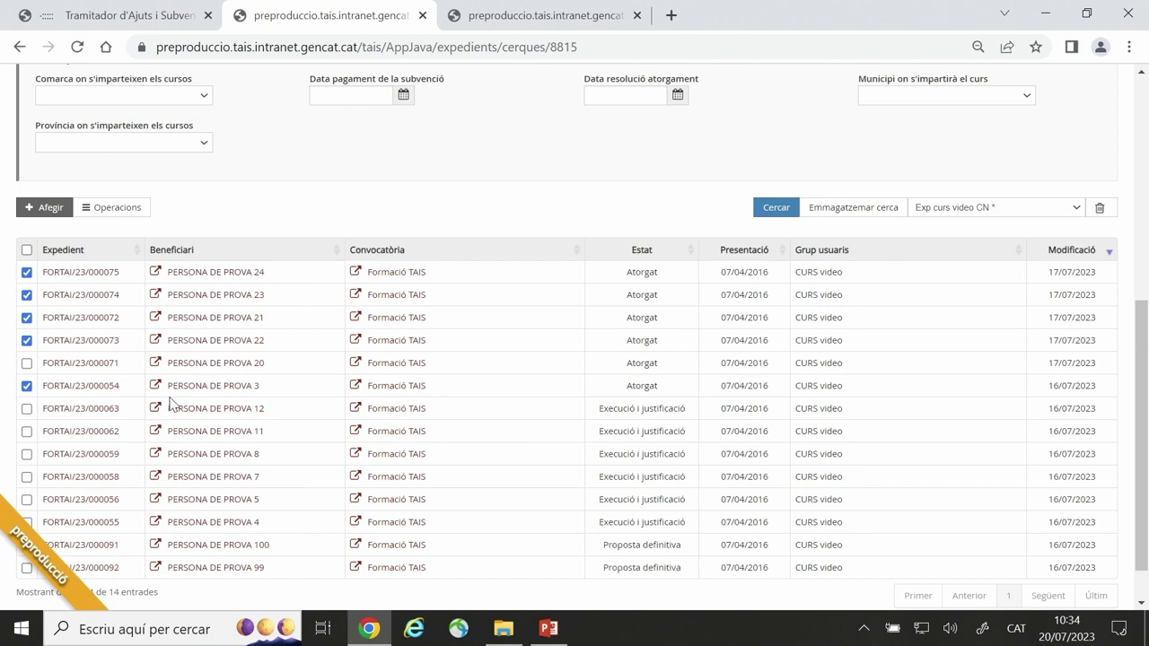
click(26, 363)
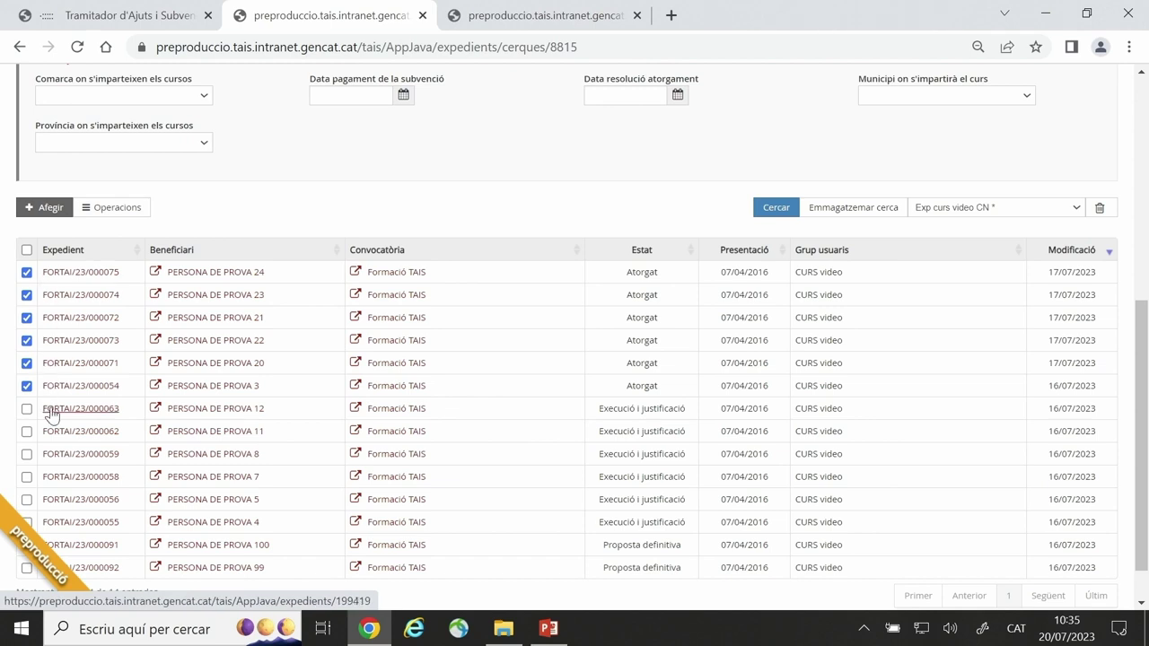
Change the state of the selected files with the decision Obrir període de justificació, confirm it and reload the file list
click(121, 208)
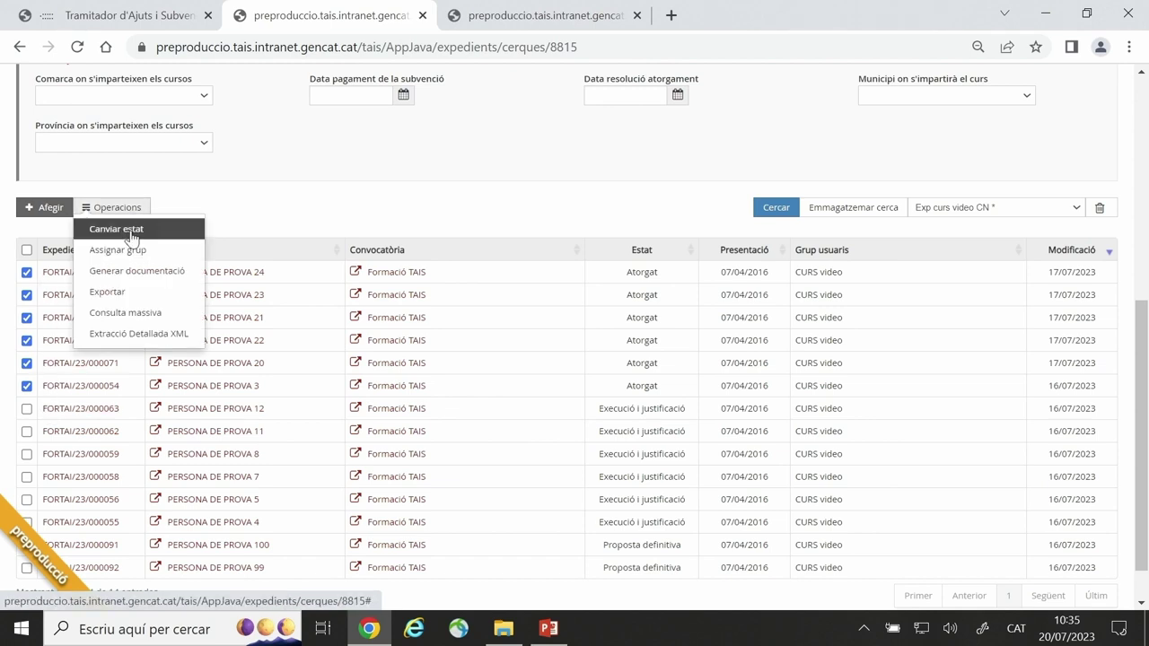
click(132, 231)
click(669, 280)
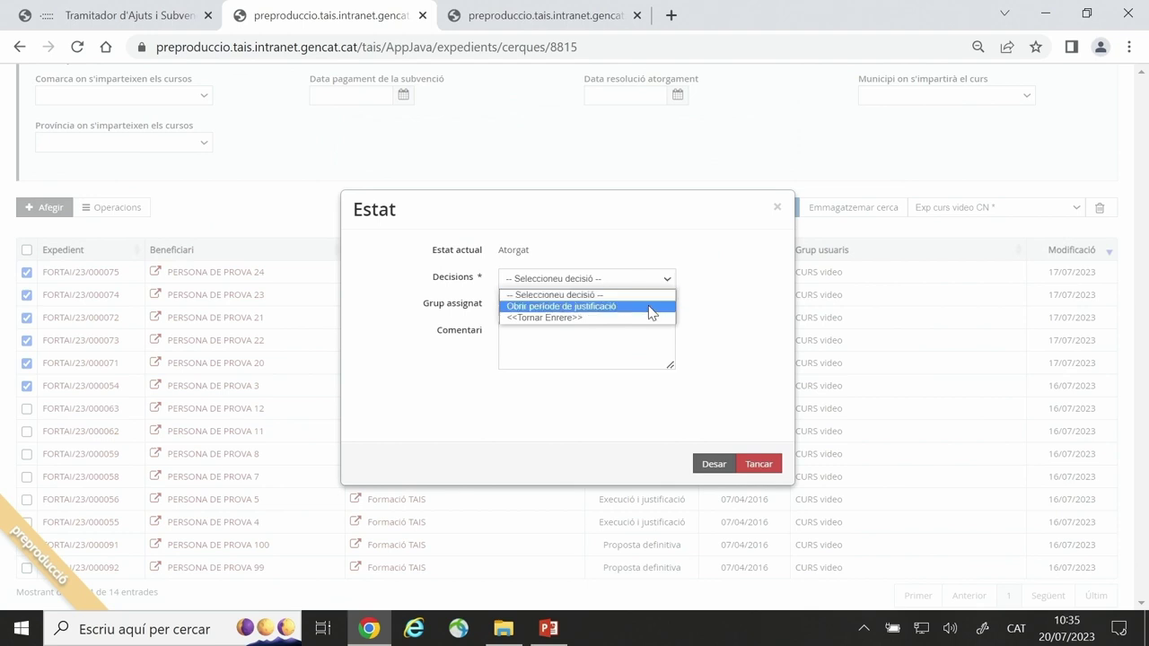
click(651, 307)
click(718, 465)
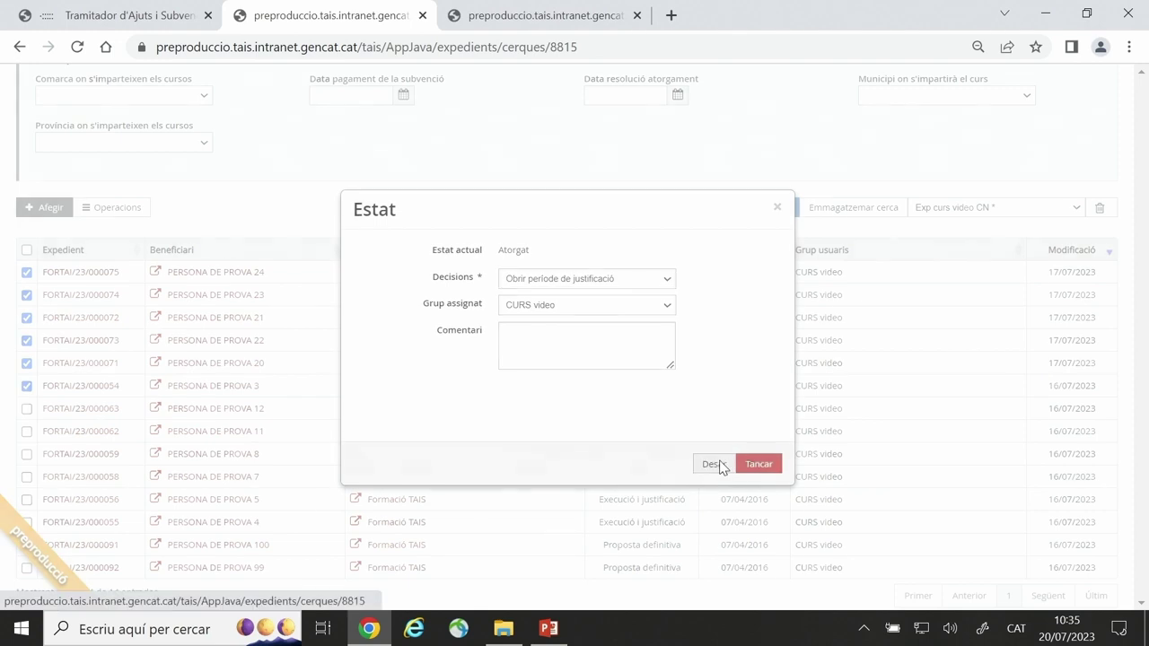
click(703, 358)
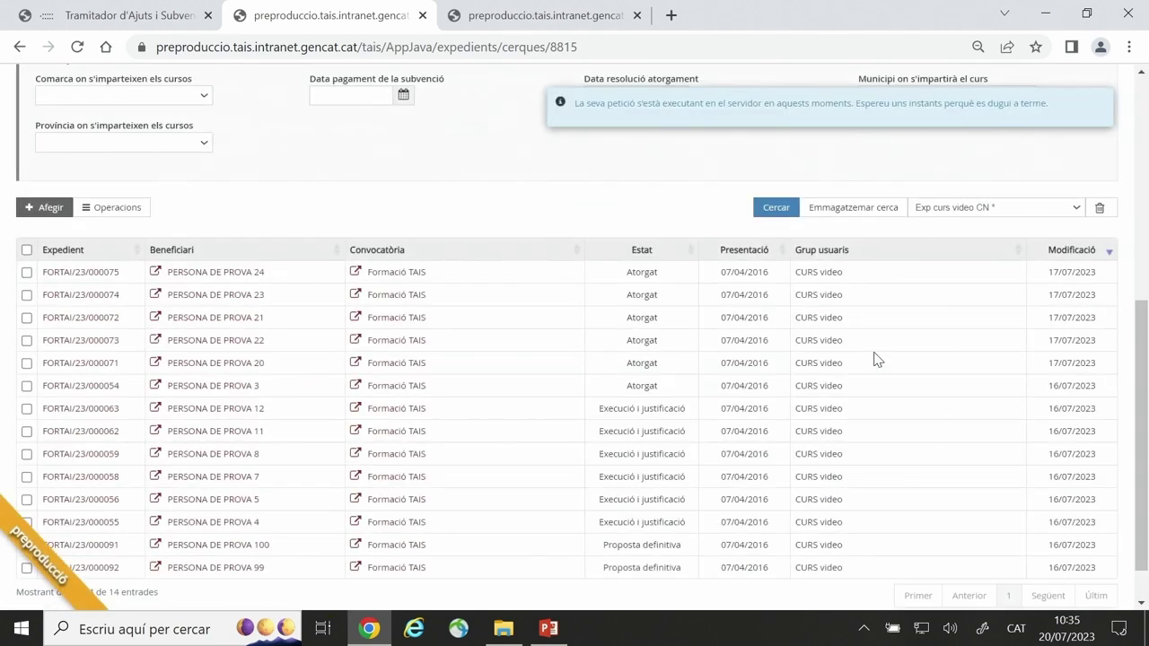
click(78, 51)
scroll(679, 367, down, 4)
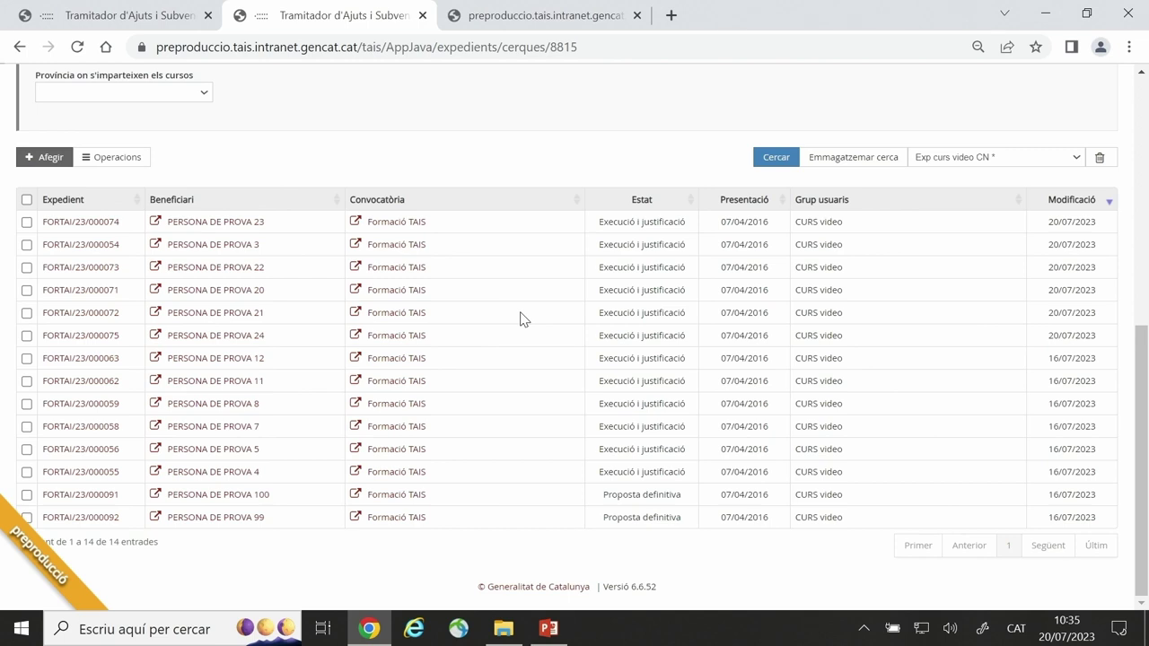
Open file FORTAI/23/000072 in a separate browser tab and review the summary of its Moviments econòmics
right_click(85, 323)
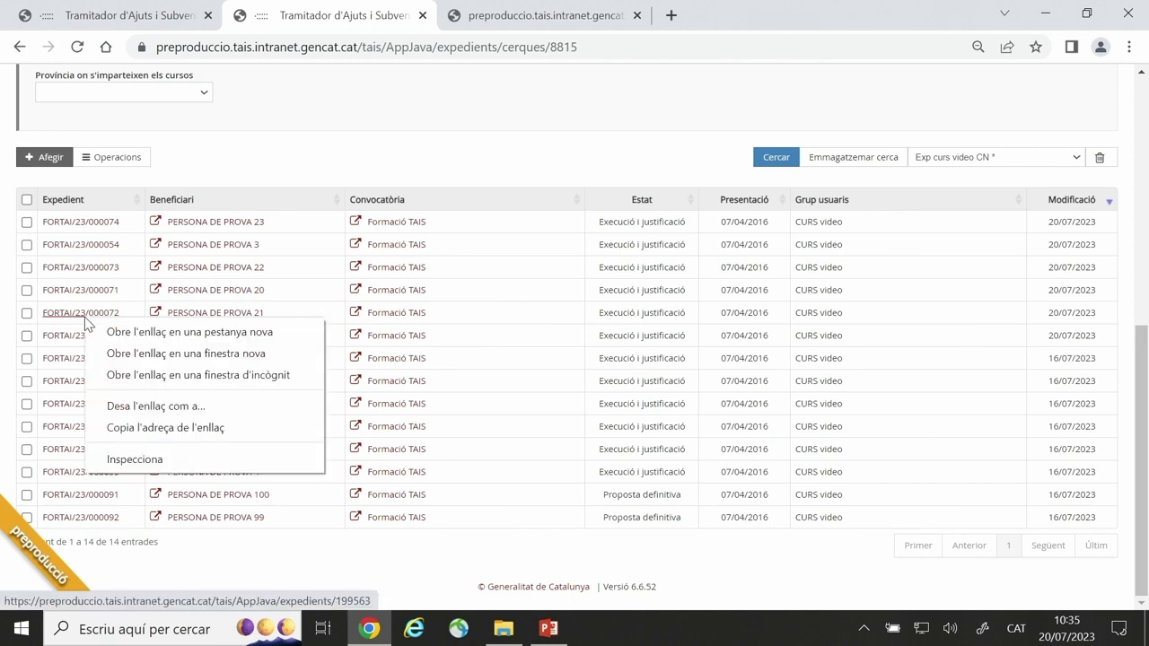
click(154, 329)
click(545, 18)
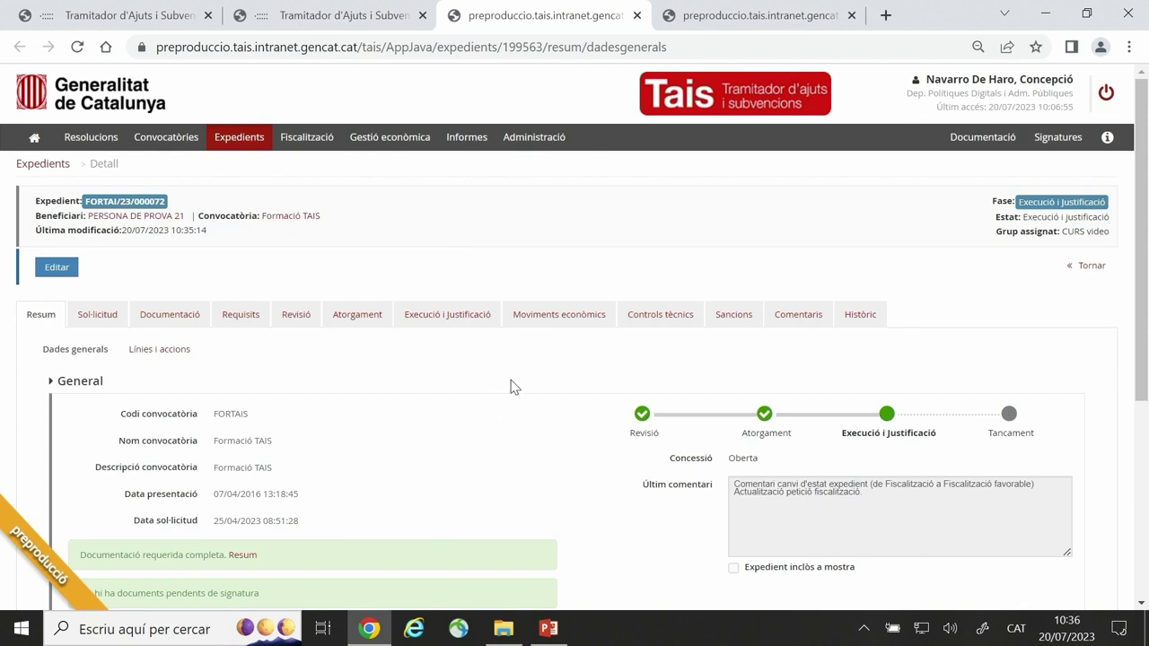
click(571, 323)
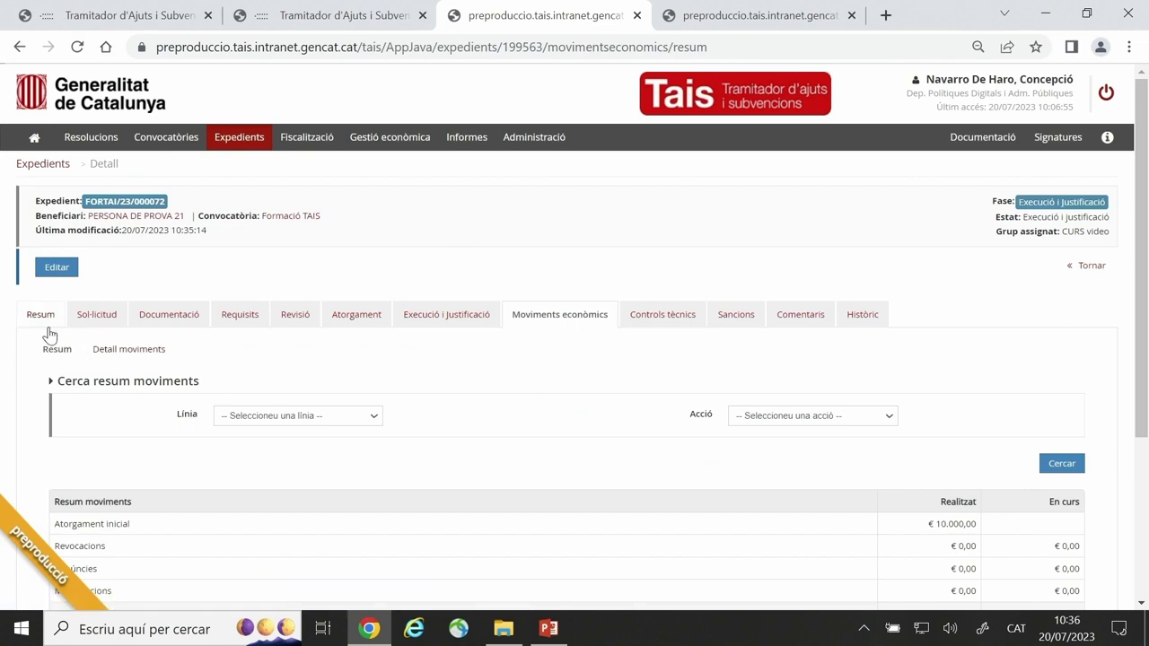
scroll(477, 349, down, 2)
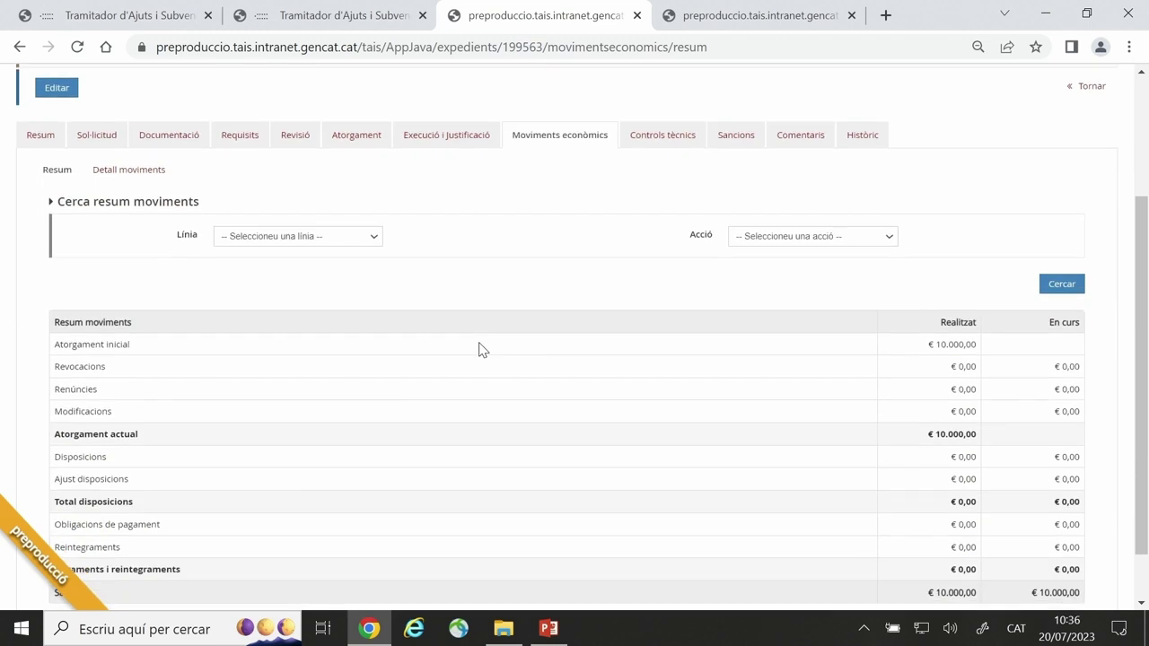
scroll(479, 349, down, 1)
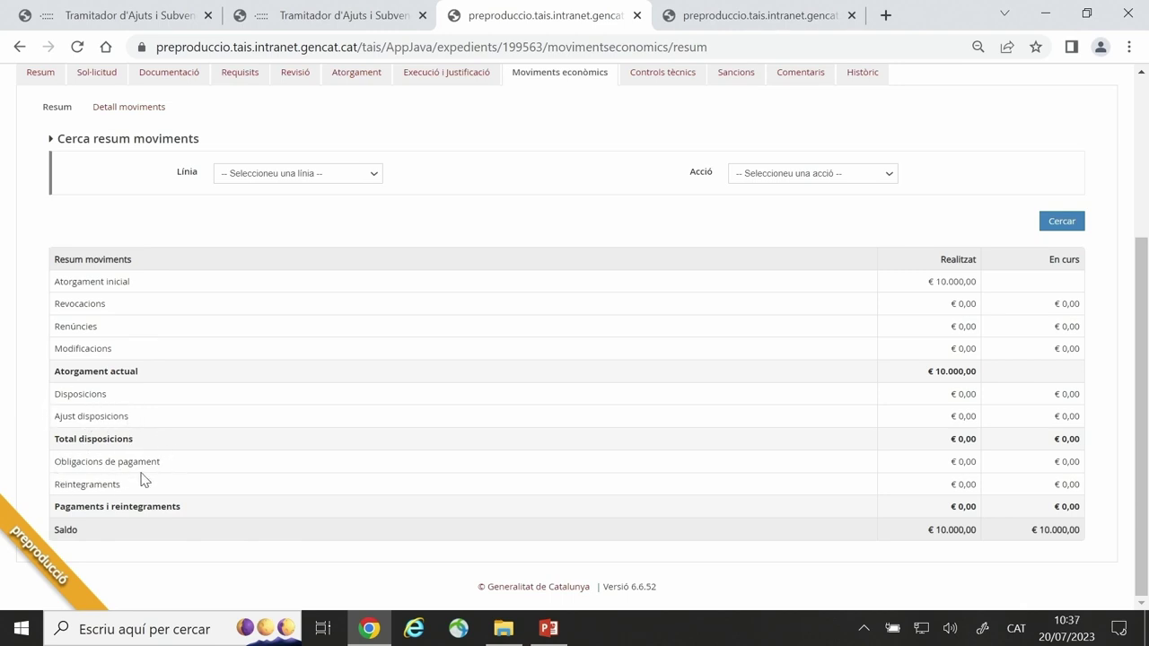
Switch the file to edit mode and show its Detall moviments
scroll(476, 406, up, 5)
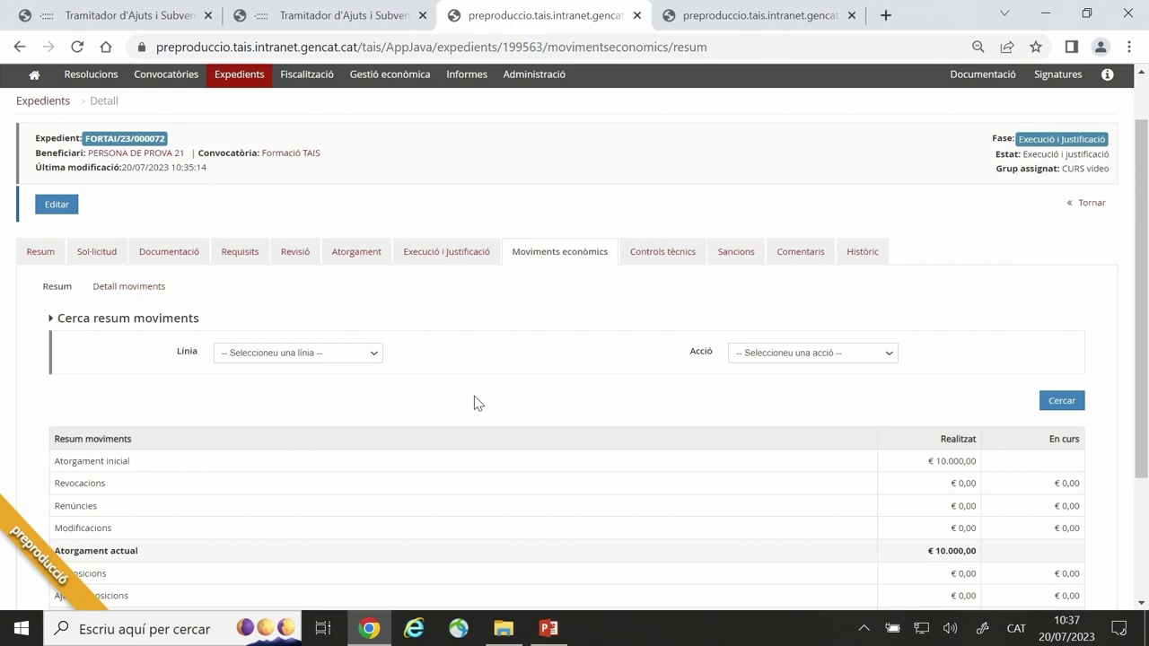
click(57, 204)
scroll(642, 395, down, 3)
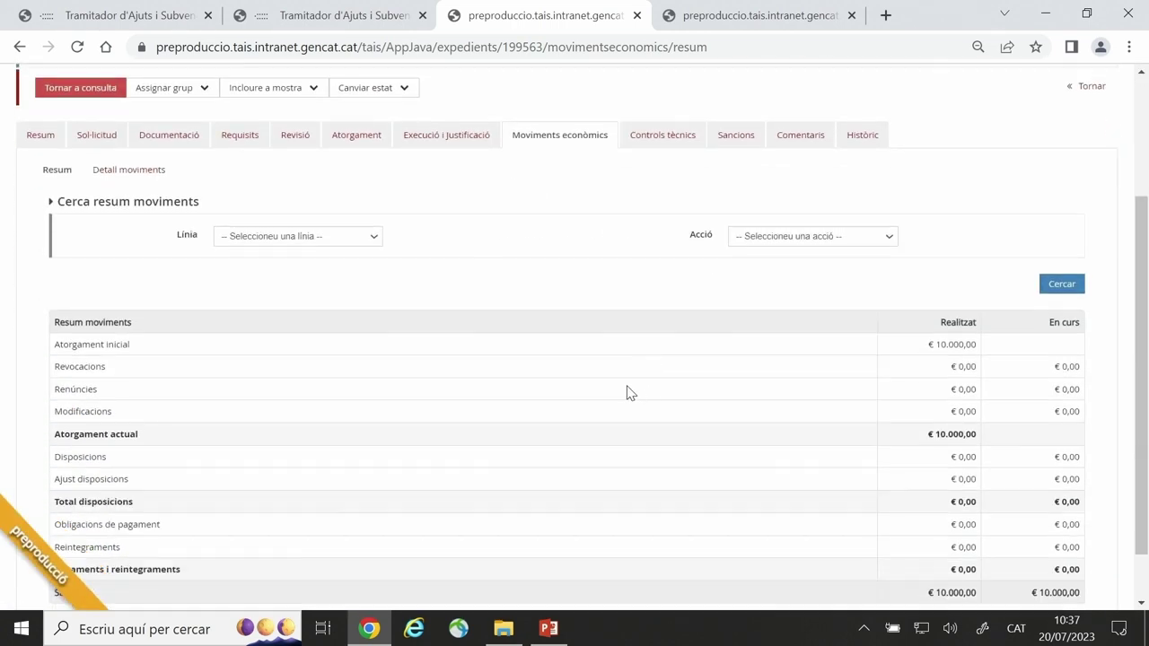
click(152, 179)
scroll(633, 337, down, 1)
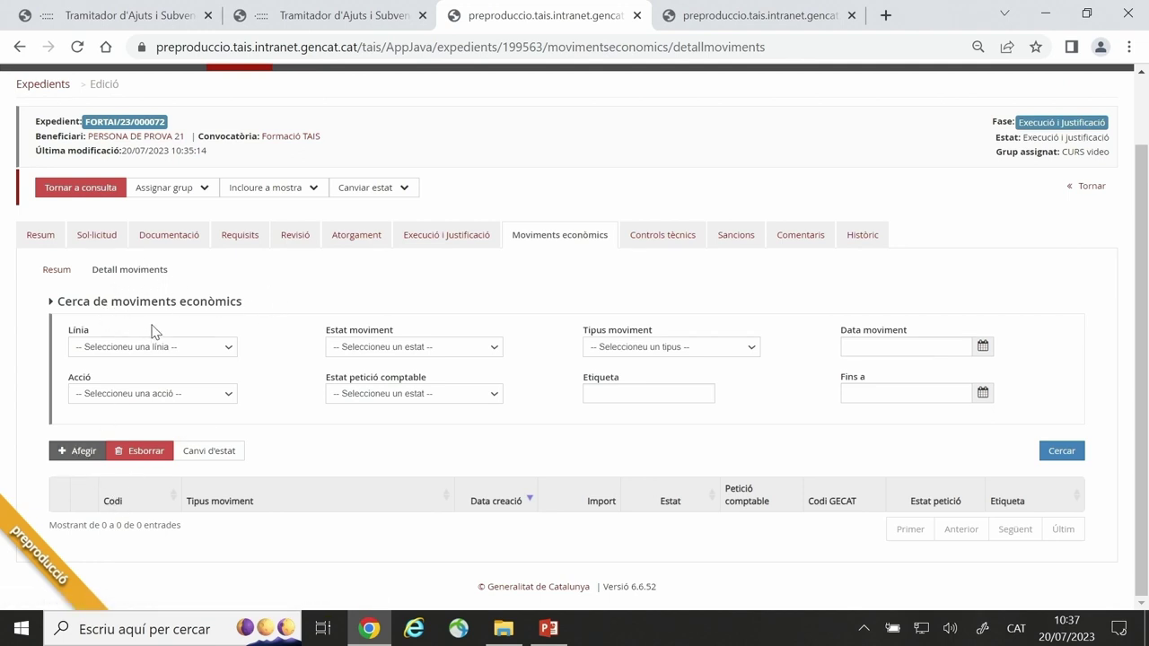
Add an economic movement of type Disposició de reserva to the file
click(84, 458)
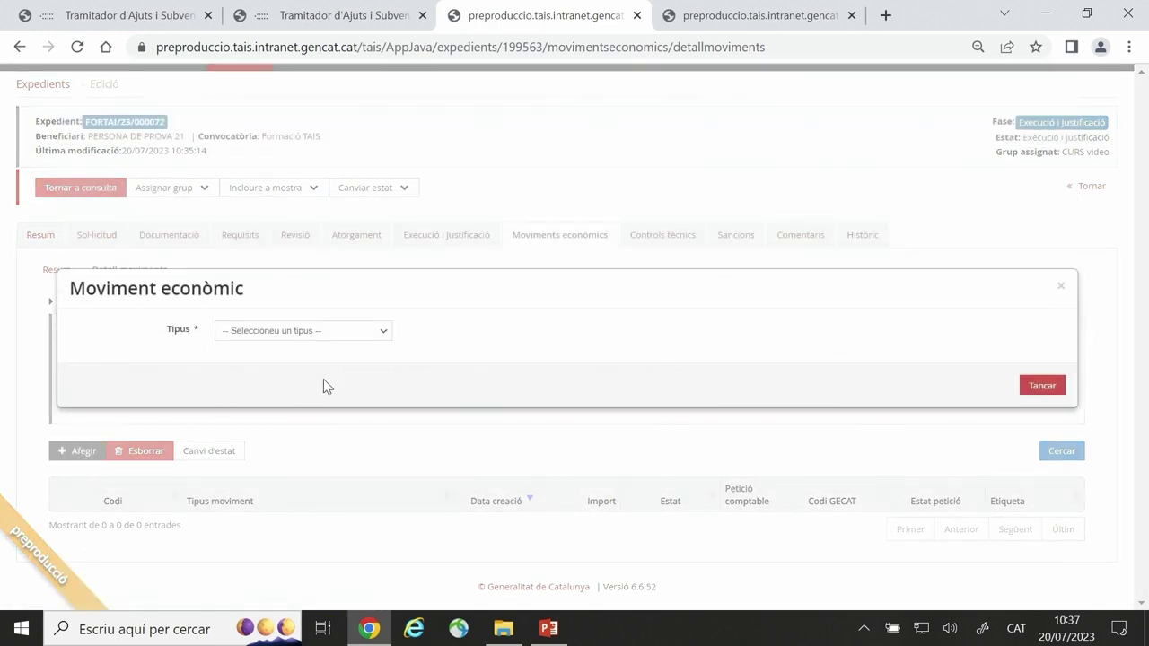
click(386, 333)
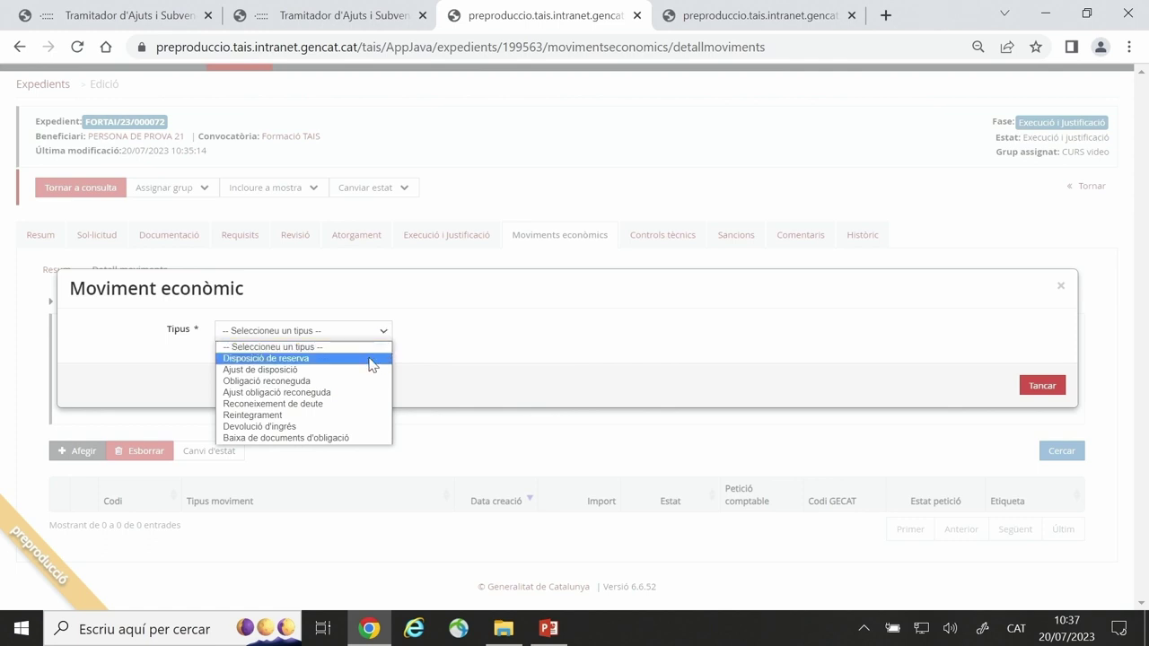
click(372, 359)
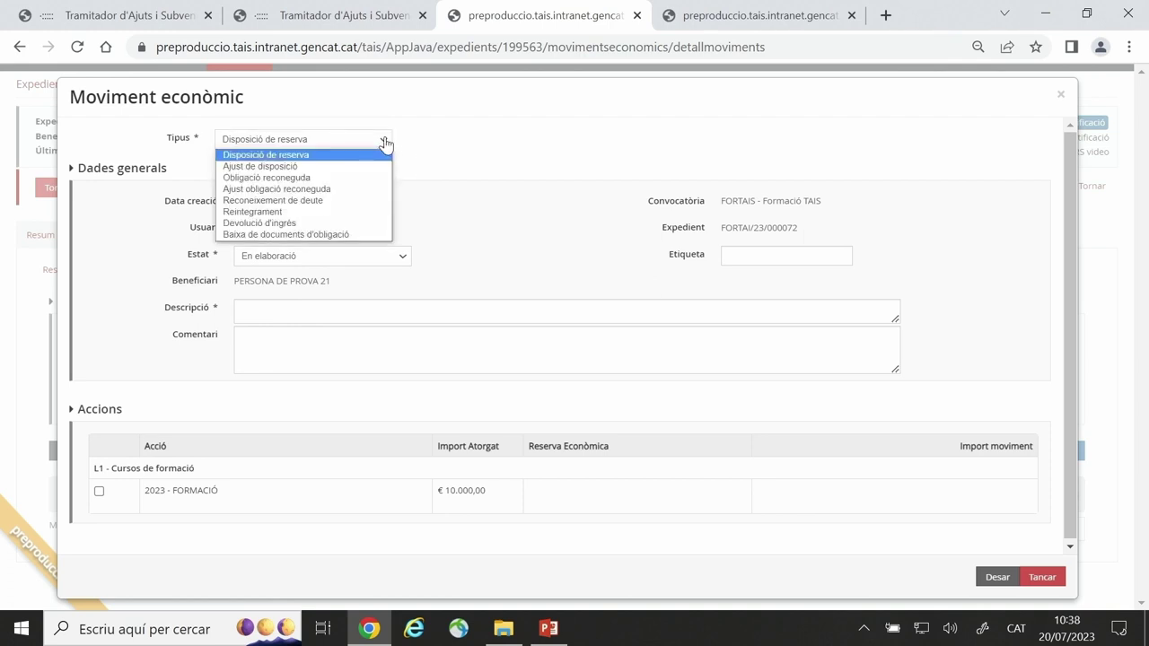
click(385, 143)
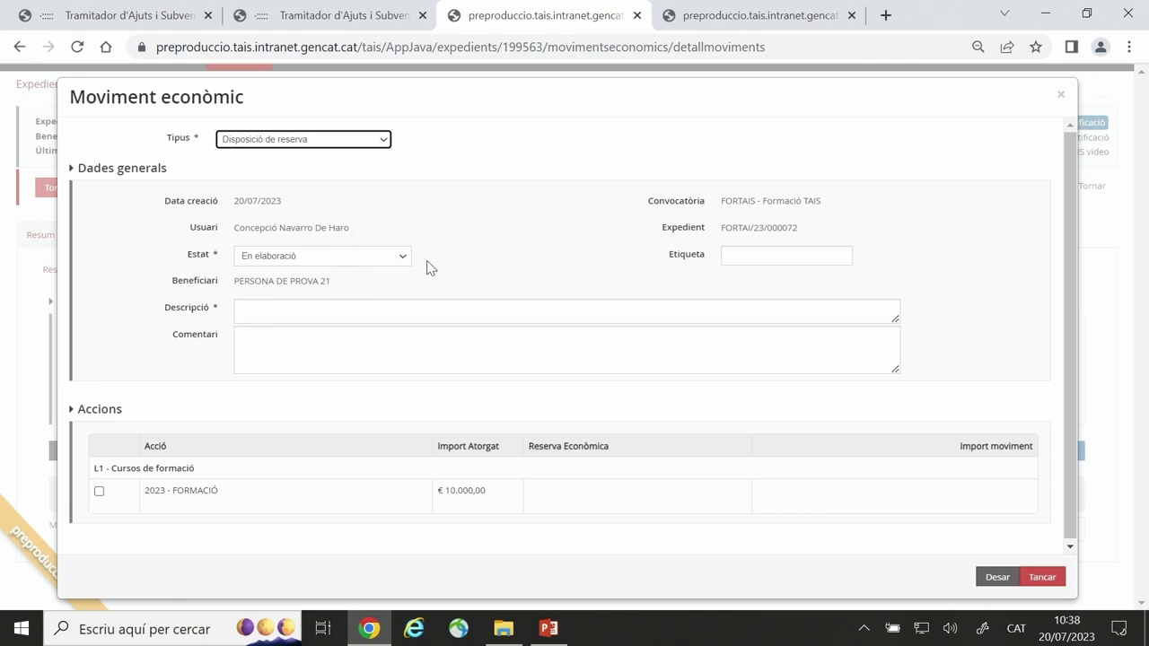
Describe the movement as "Descripció D individual" and include the action 2023 - FORMACIÓ in it
click(302, 315)
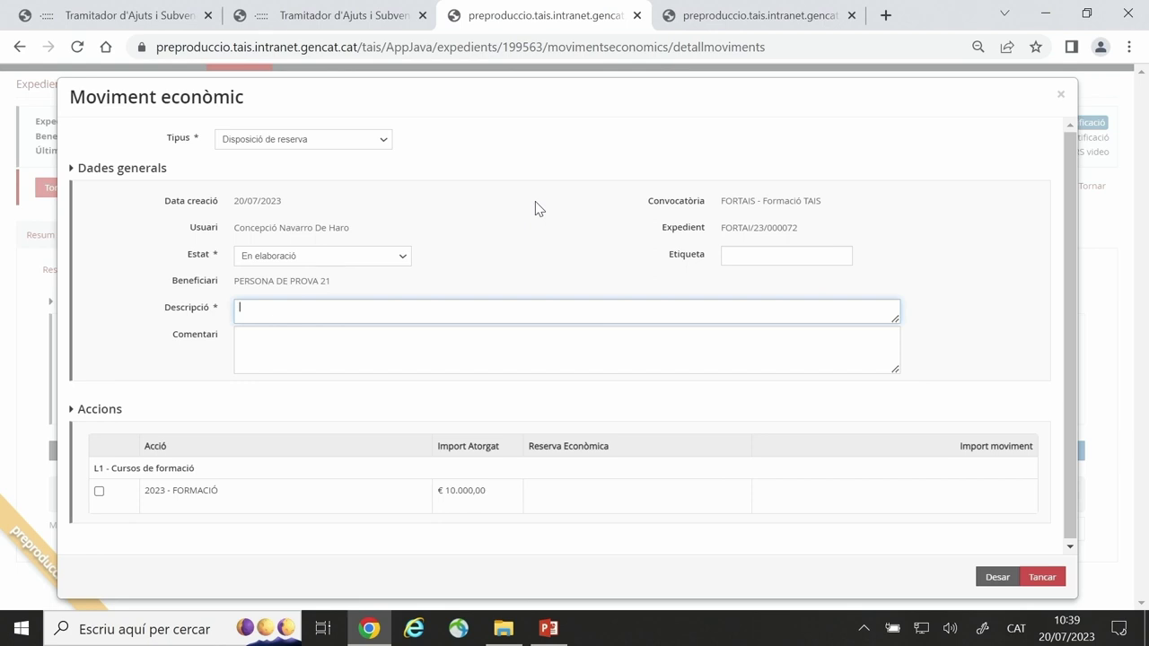
text(Descripció D individual)
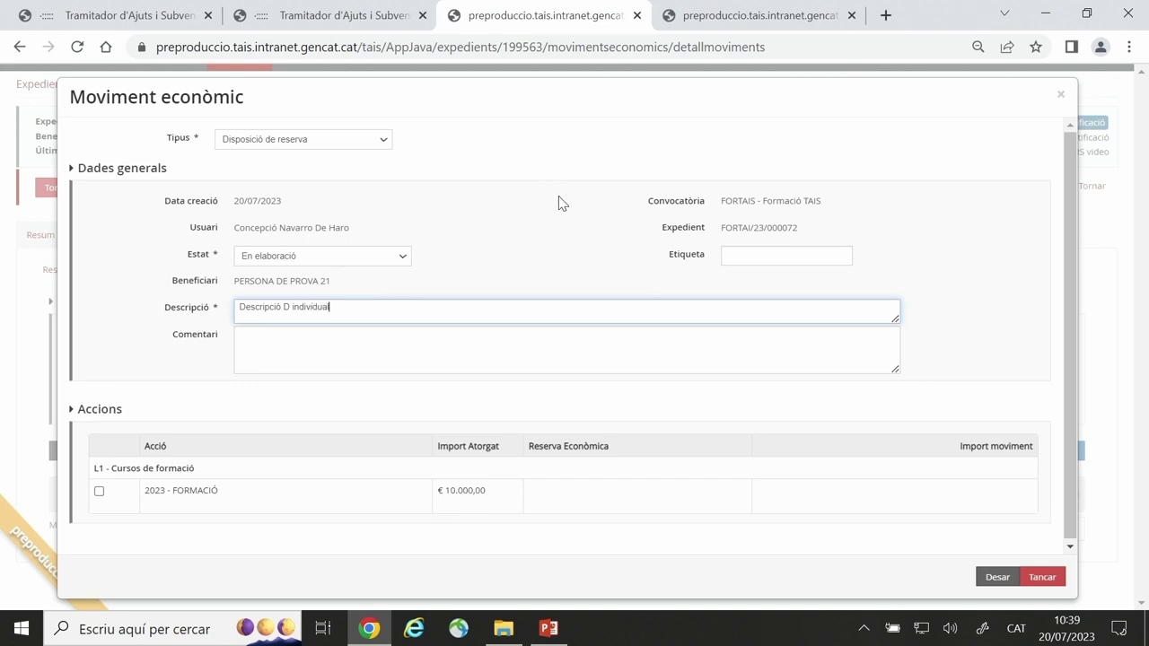
click(795, 288)
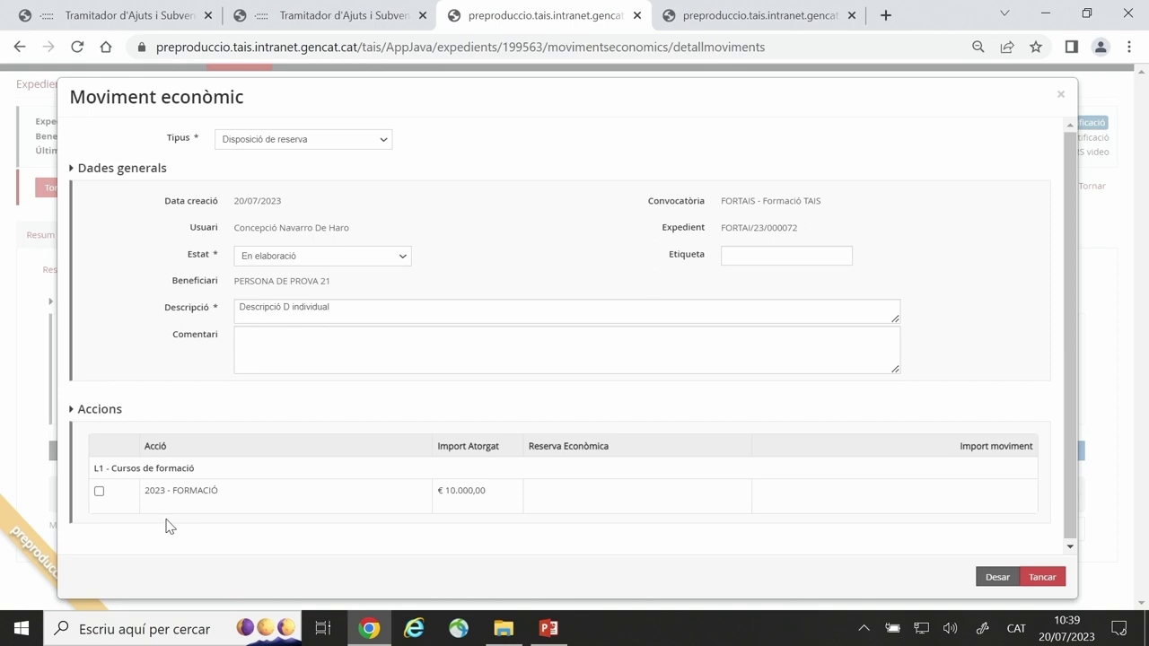
click(98, 494)
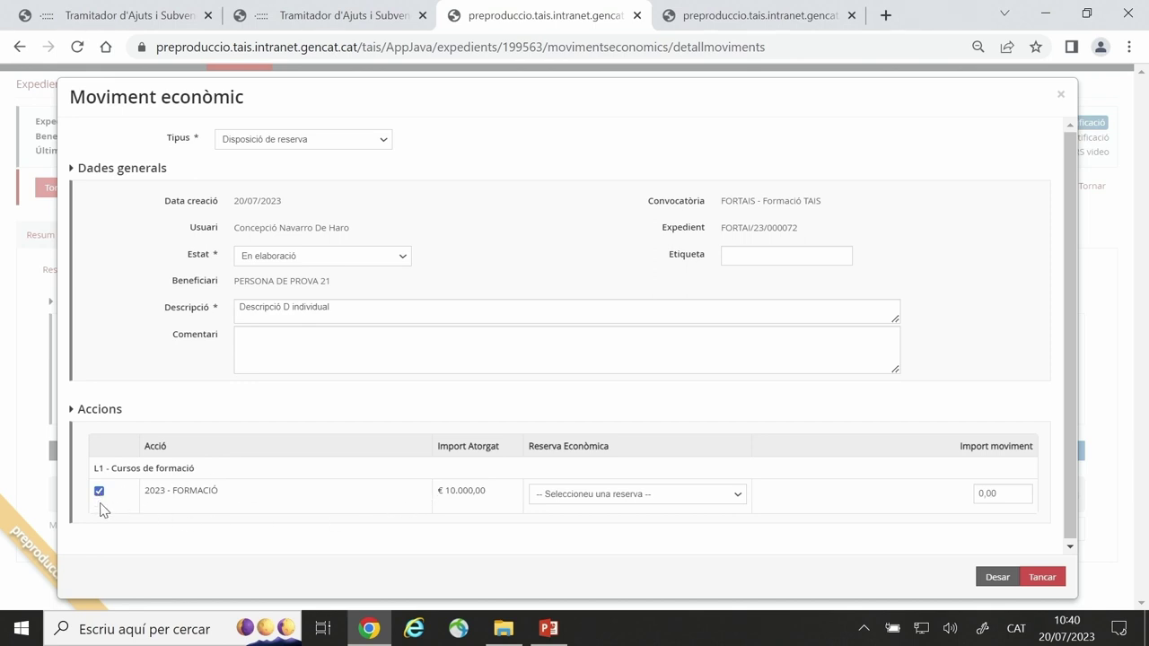
Keep the action 2023 - FORMACIÓ included in the movement and assign it the economic reserve 7475 - A entitats de formació
click(98, 494)
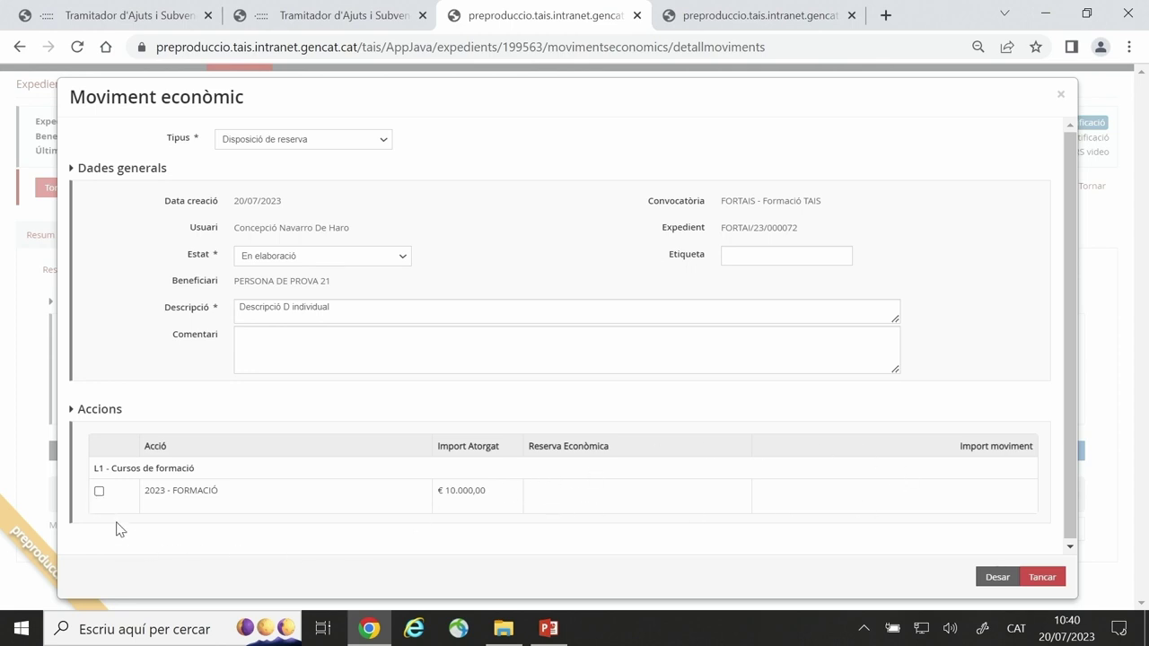
click(98, 493)
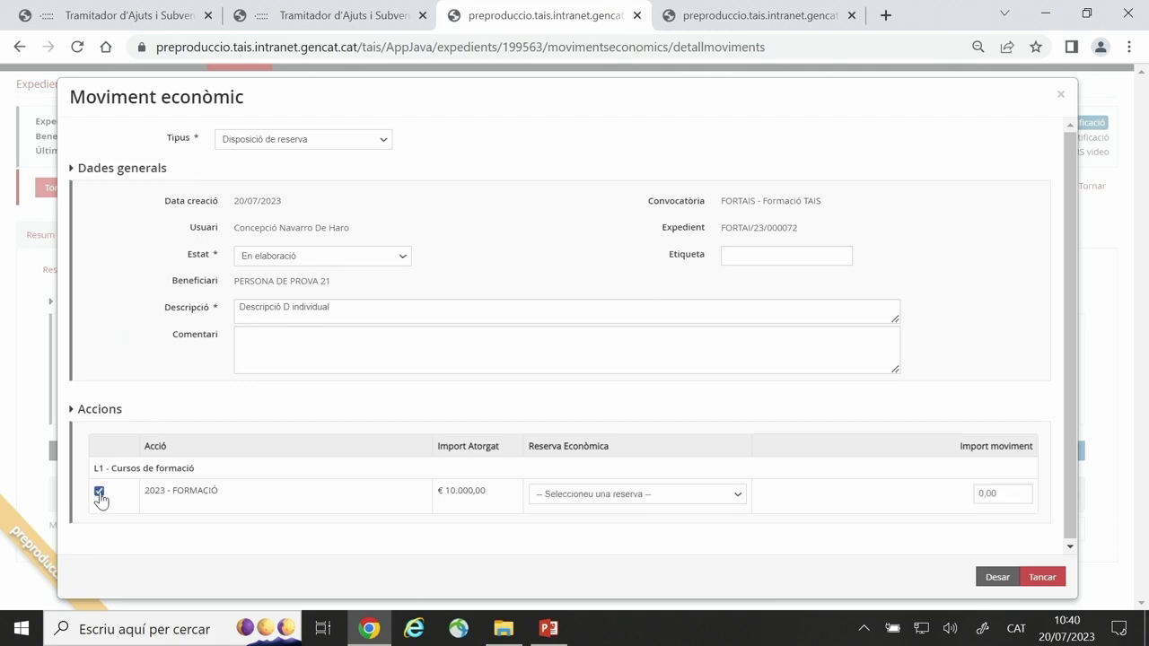
click(737, 501)
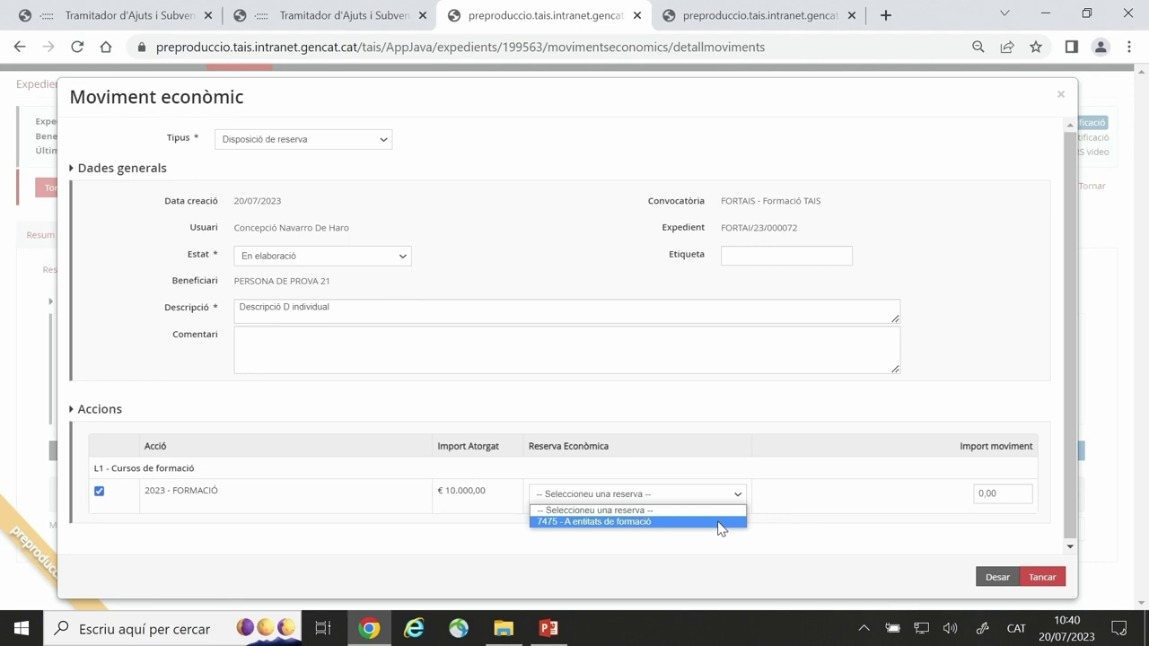
click(718, 521)
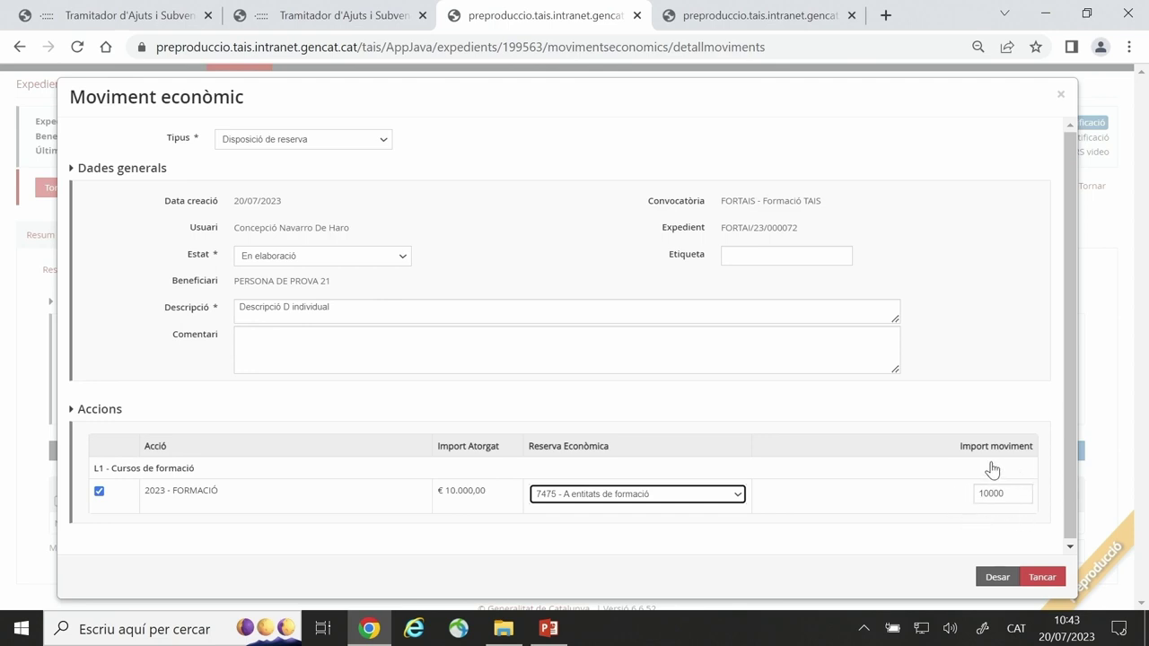
Try 8000 as the movement amount for the action 2023 - FORMACIÓ
click(1013, 493)
double_click(1013, 493)
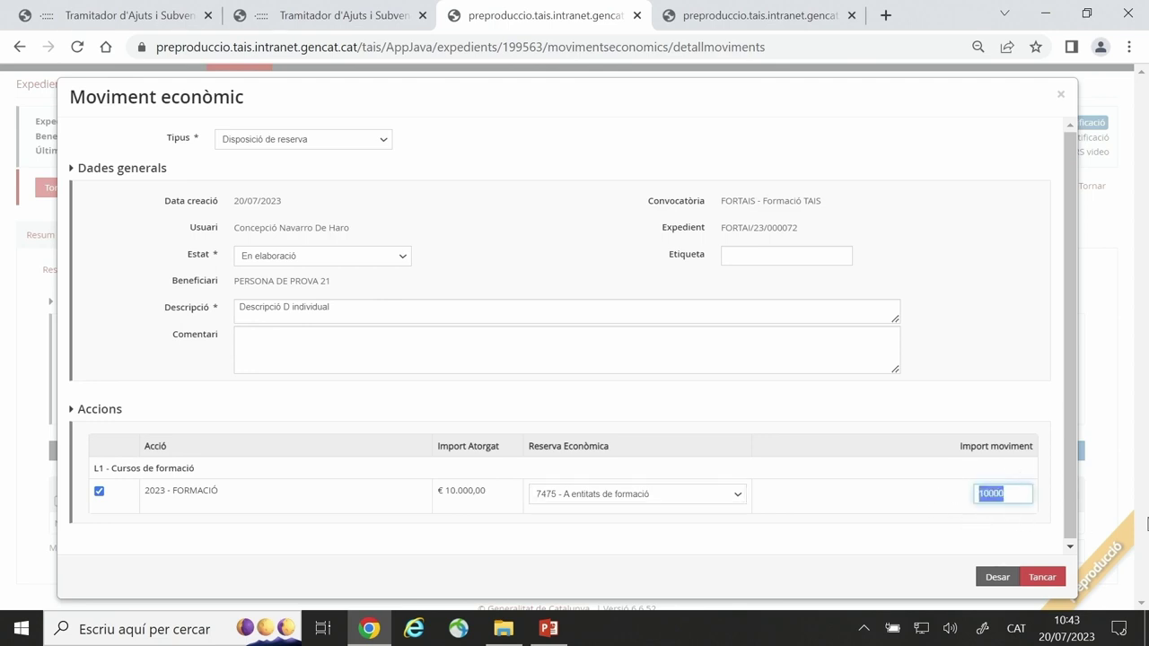
text(8000)
click(873, 510)
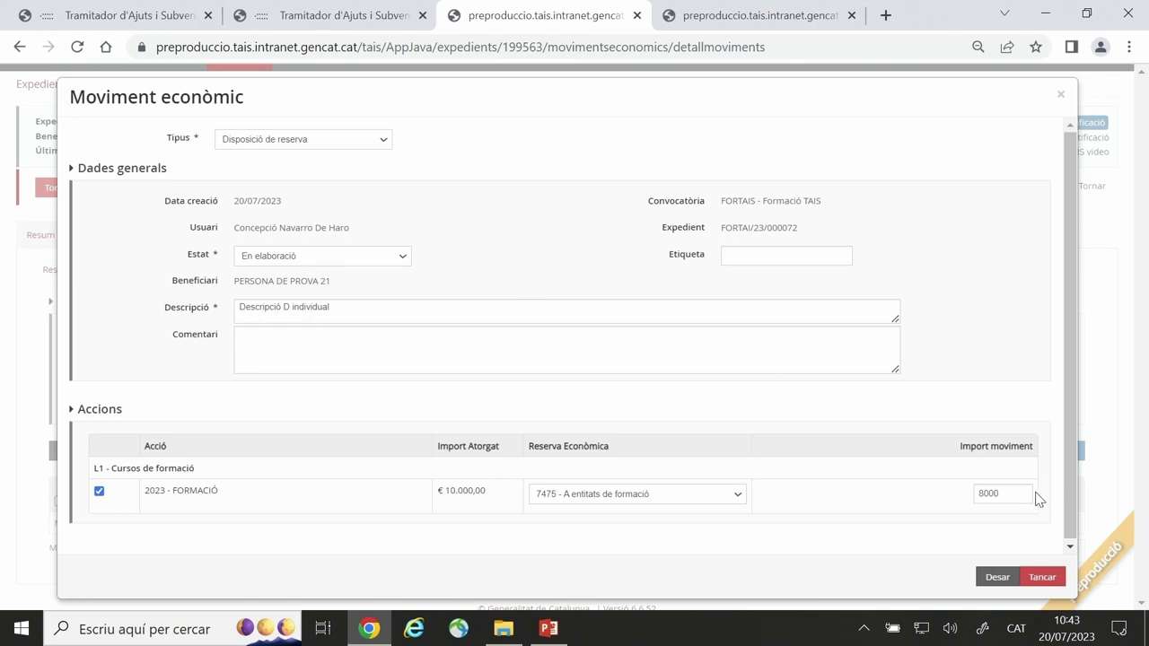
Set the movement amount of the action 2023 - FORMACIÓ to 10000 and save the movement
double_click(986, 493)
text(10)
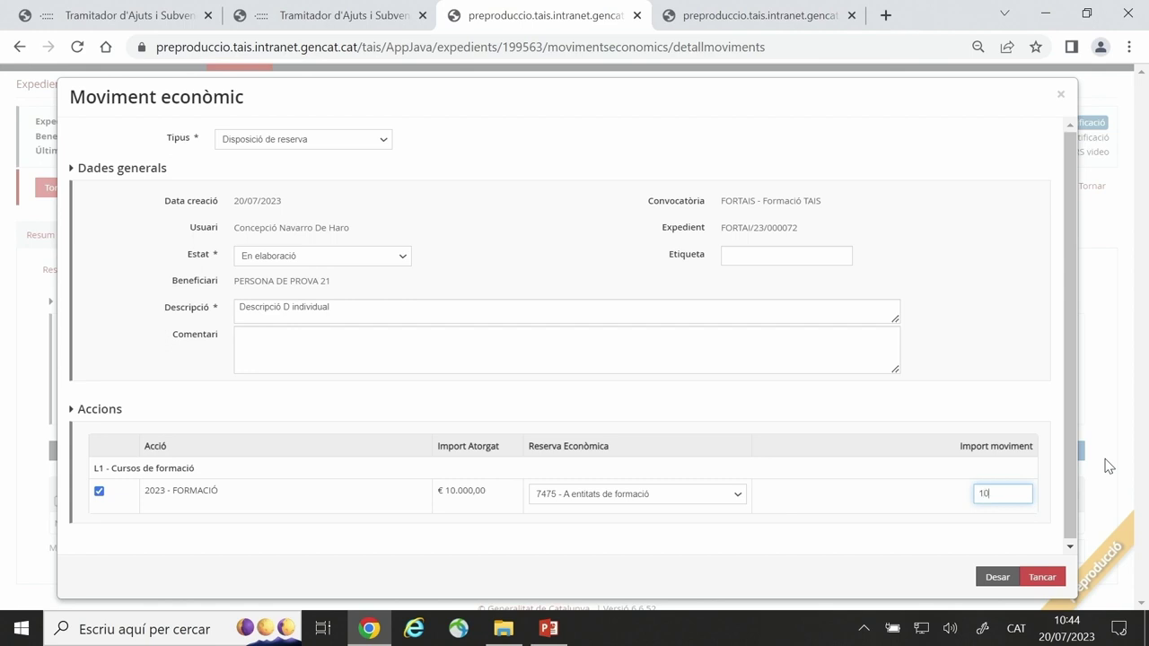
text(000)
click(821, 551)
click(995, 579)
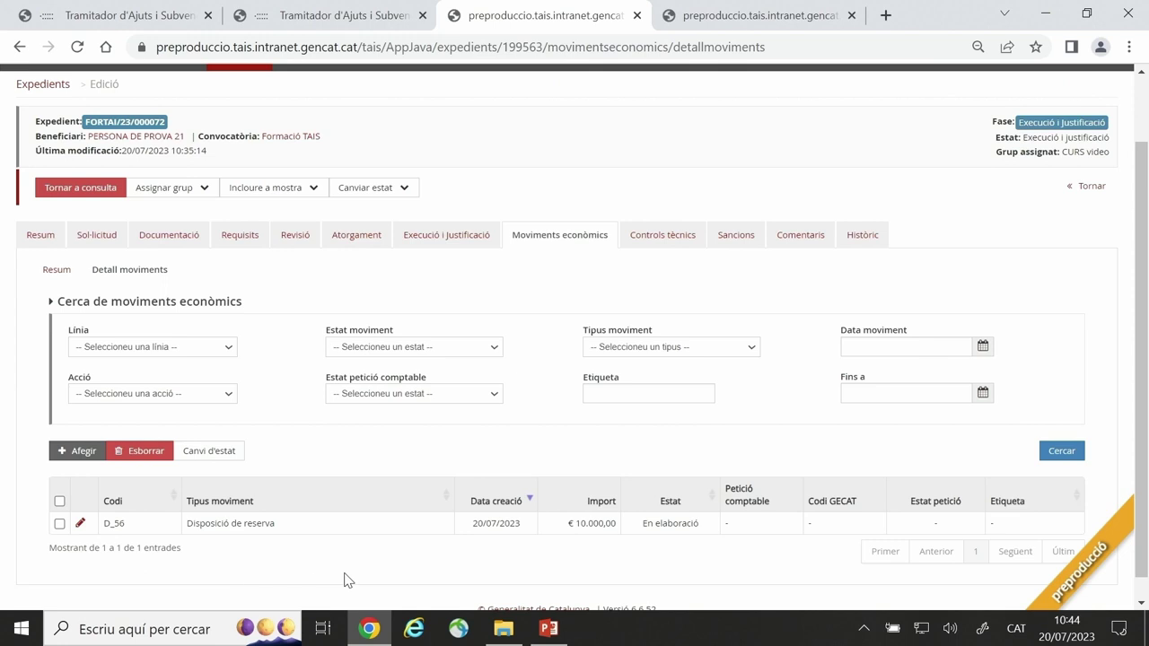
Change the state of movement D_56 to Pendent petició comptable, save it and return the file to consultation mode
click(79, 525)
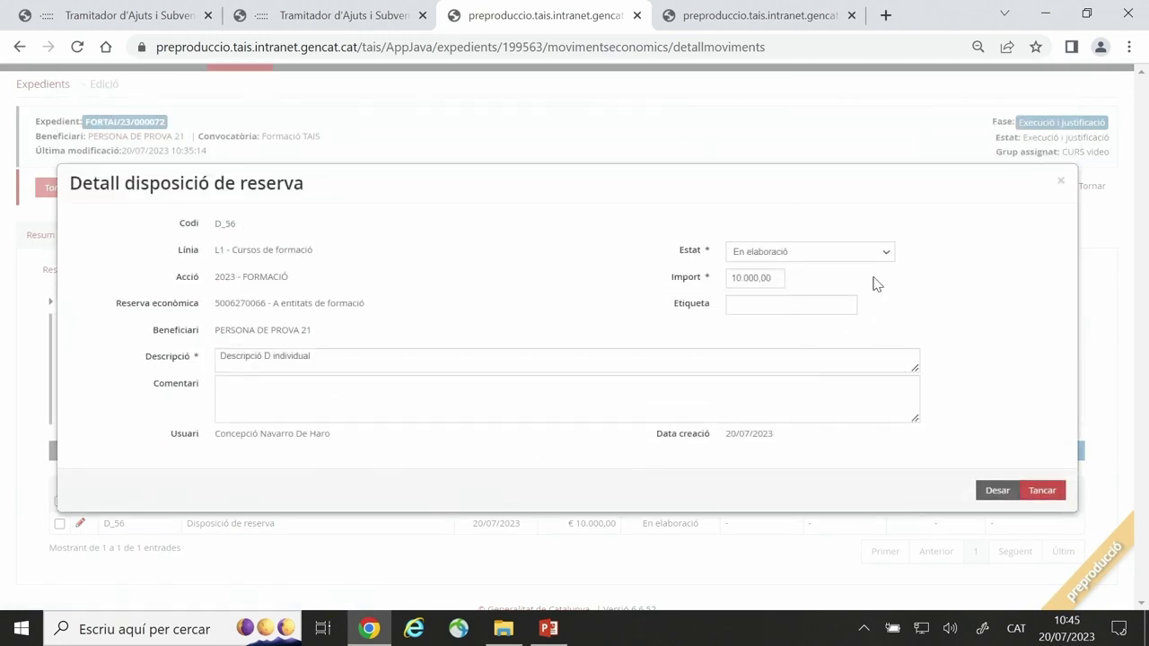
click(890, 254)
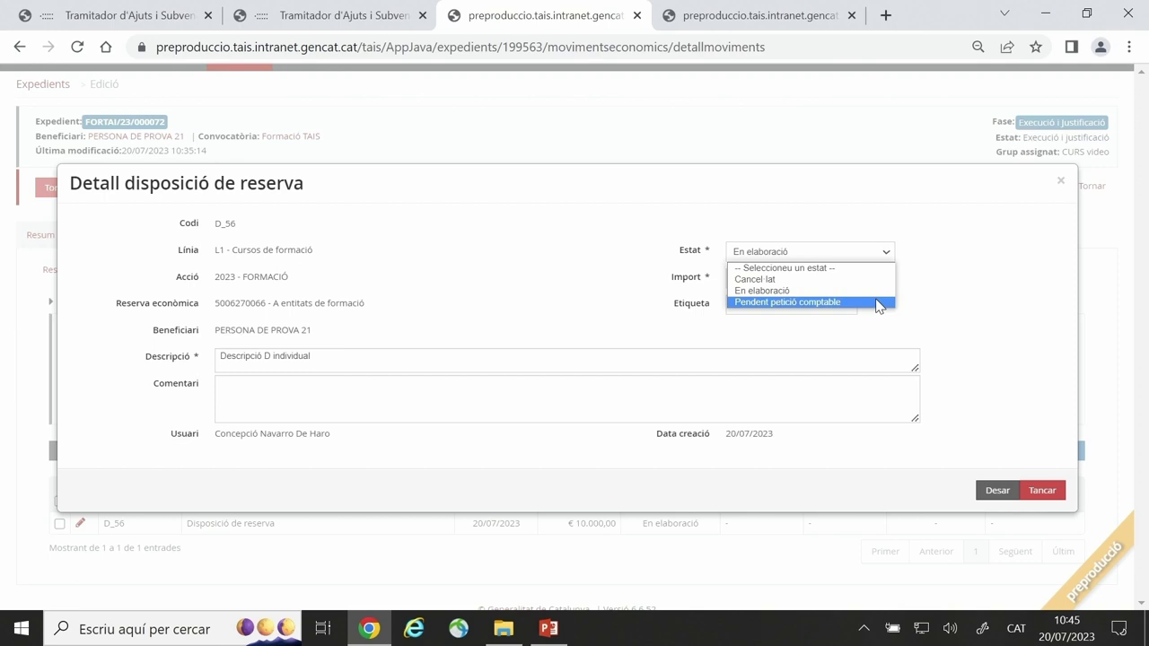
click(878, 303)
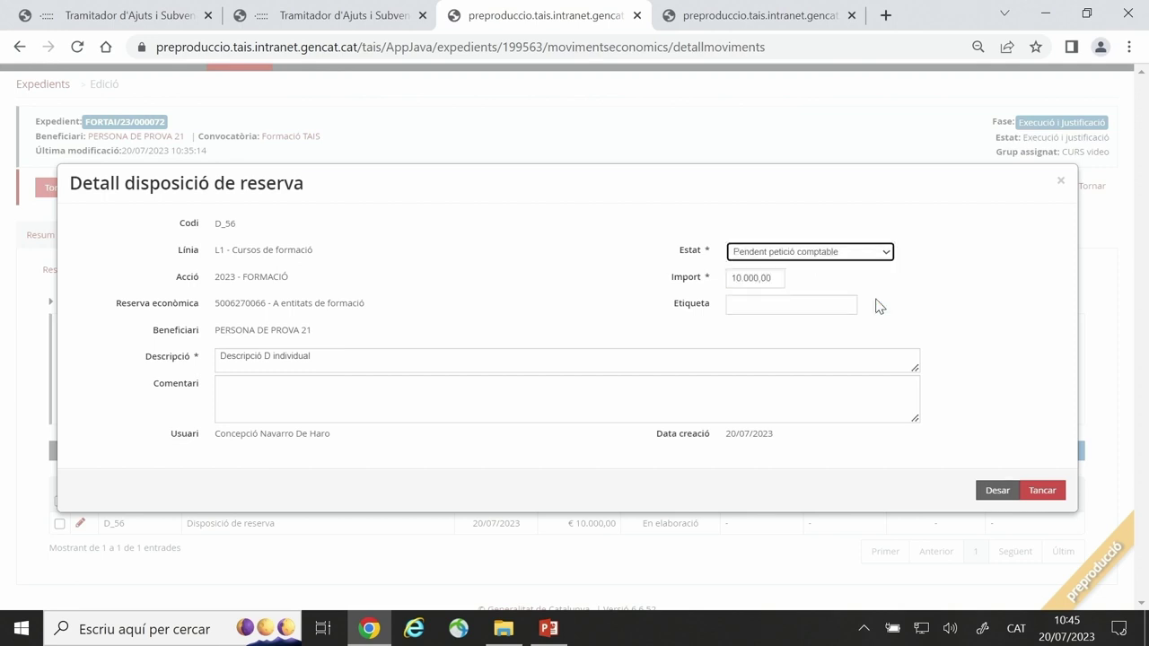
click(998, 495)
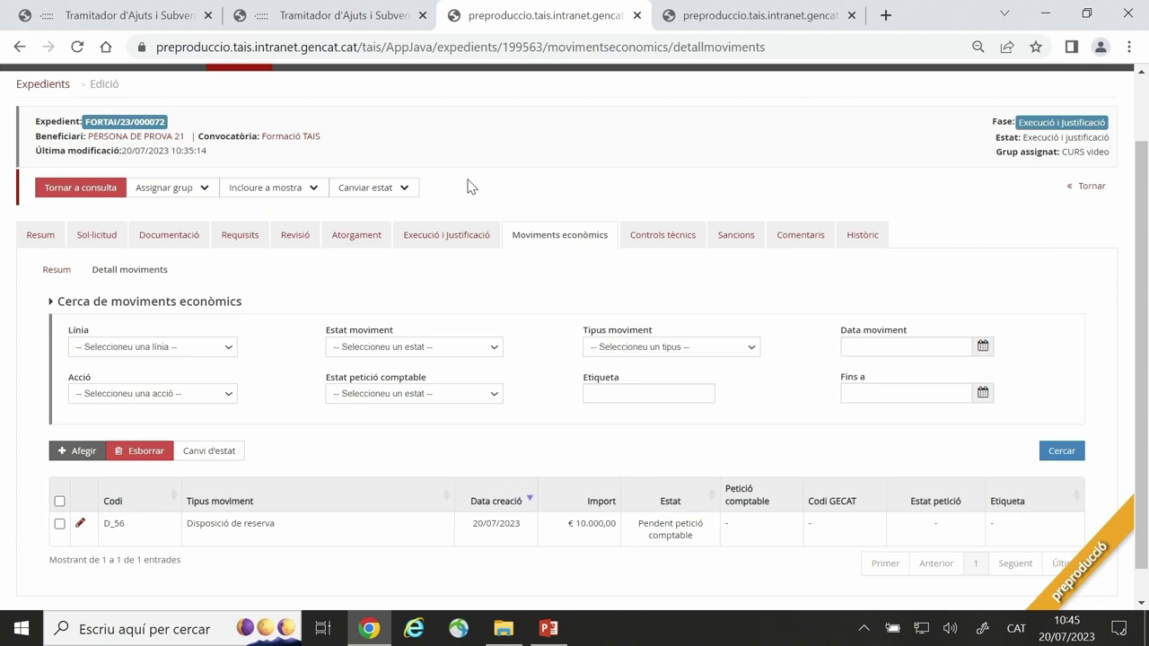
scroll(466, 185, up, 1)
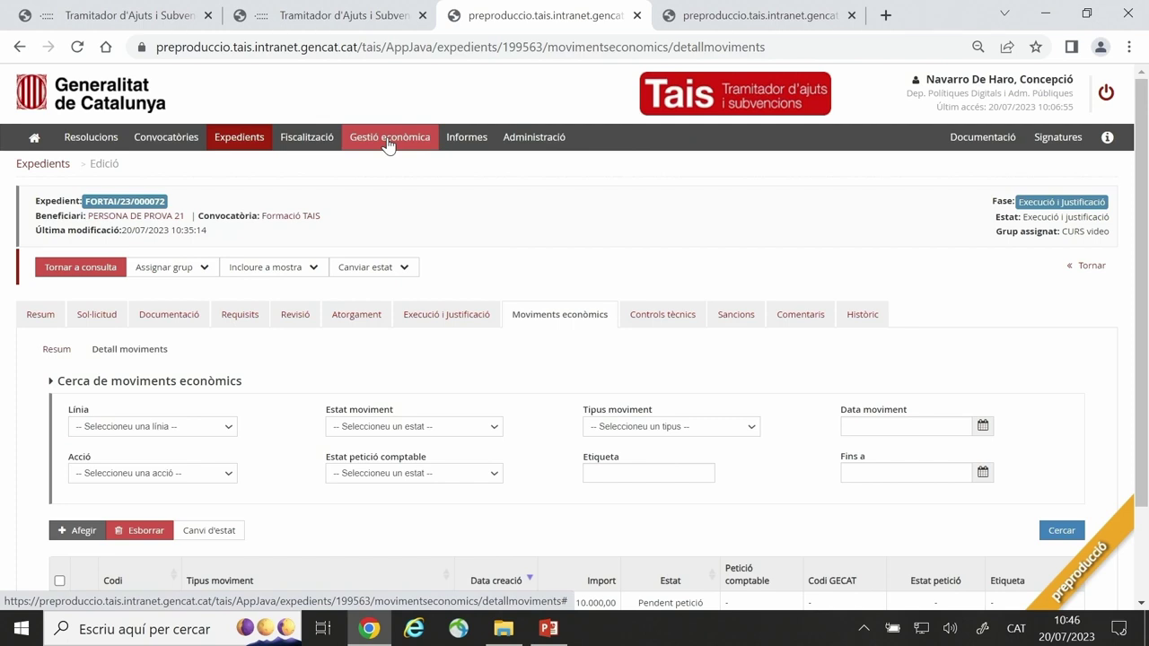
click(79, 268)
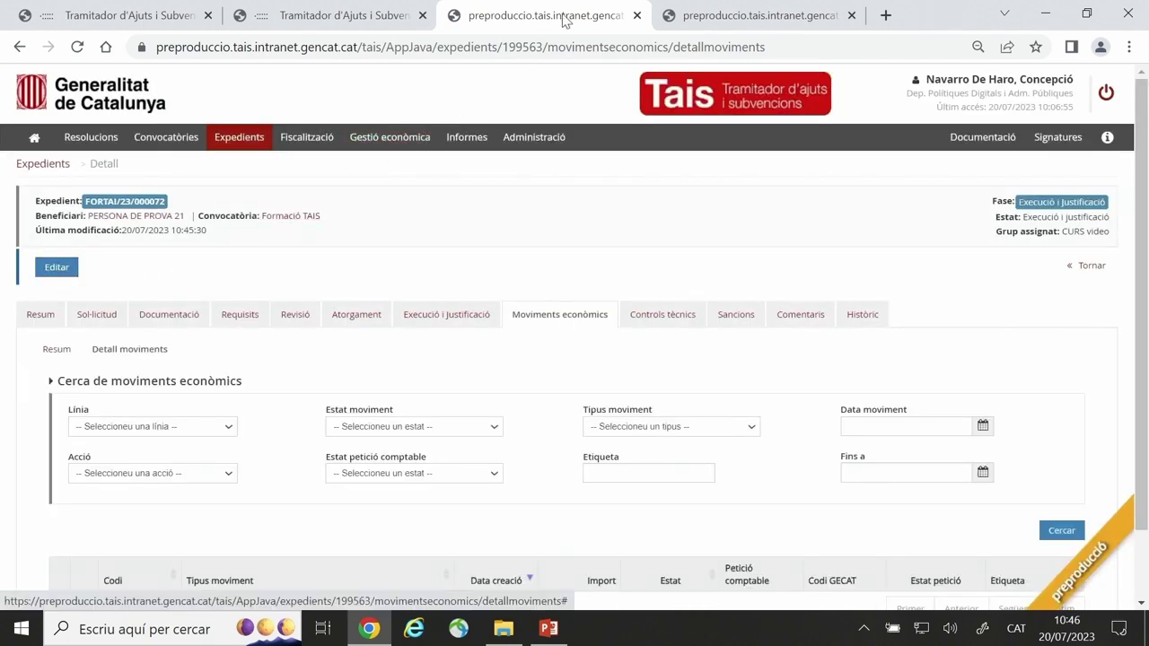
In the other browser tab, search the economic movements for type Disposició de reserva, call FORTAIS - Formació TAIS and state Pendent petició comptable
click(732, 13)
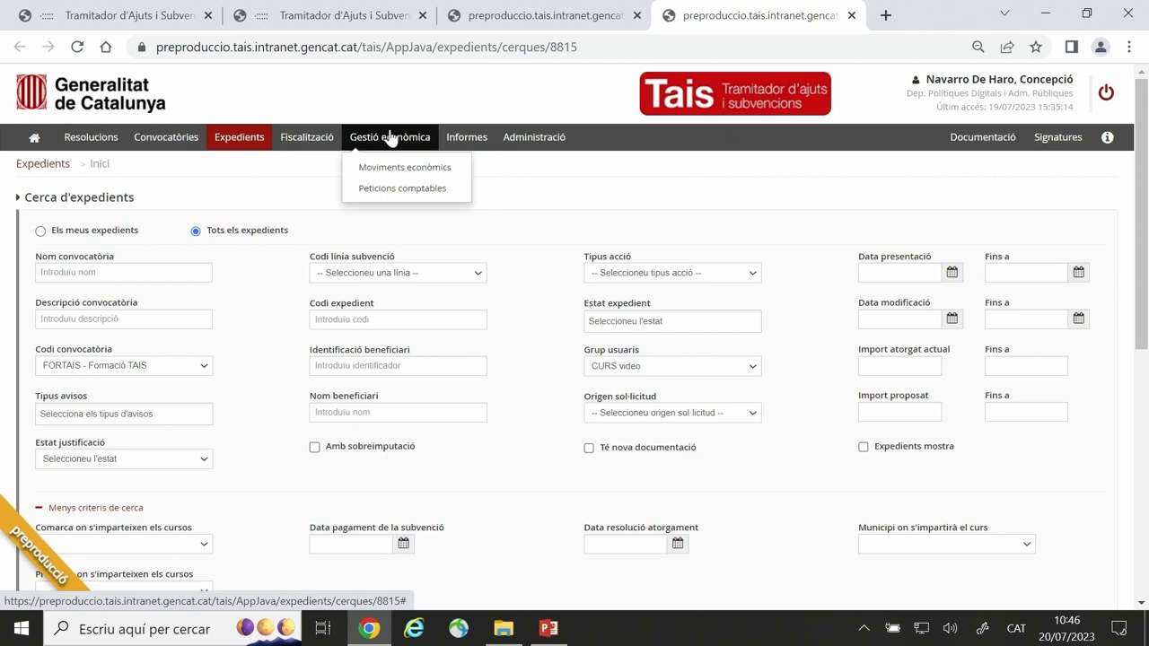
click(448, 176)
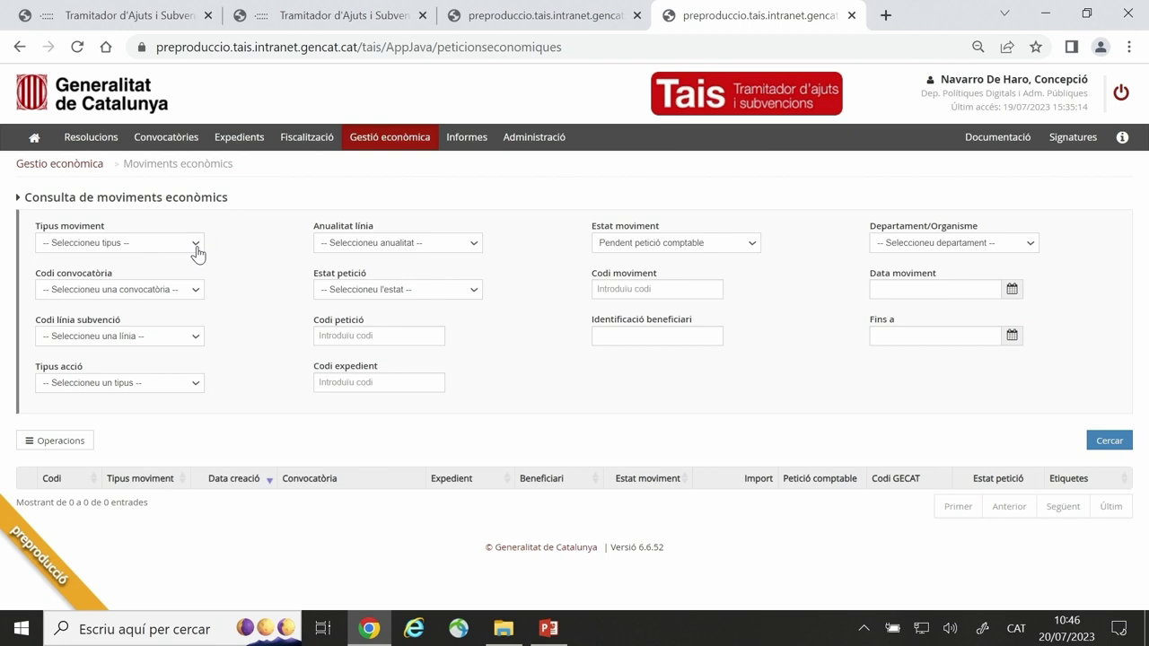
click(195, 244)
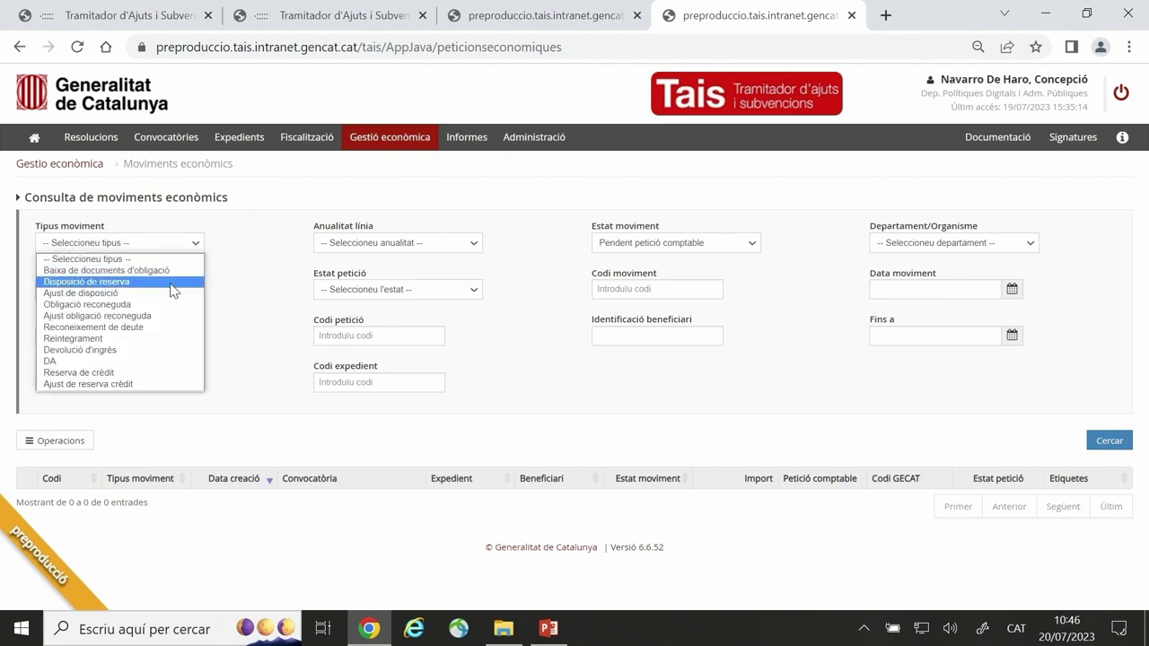
click(173, 282)
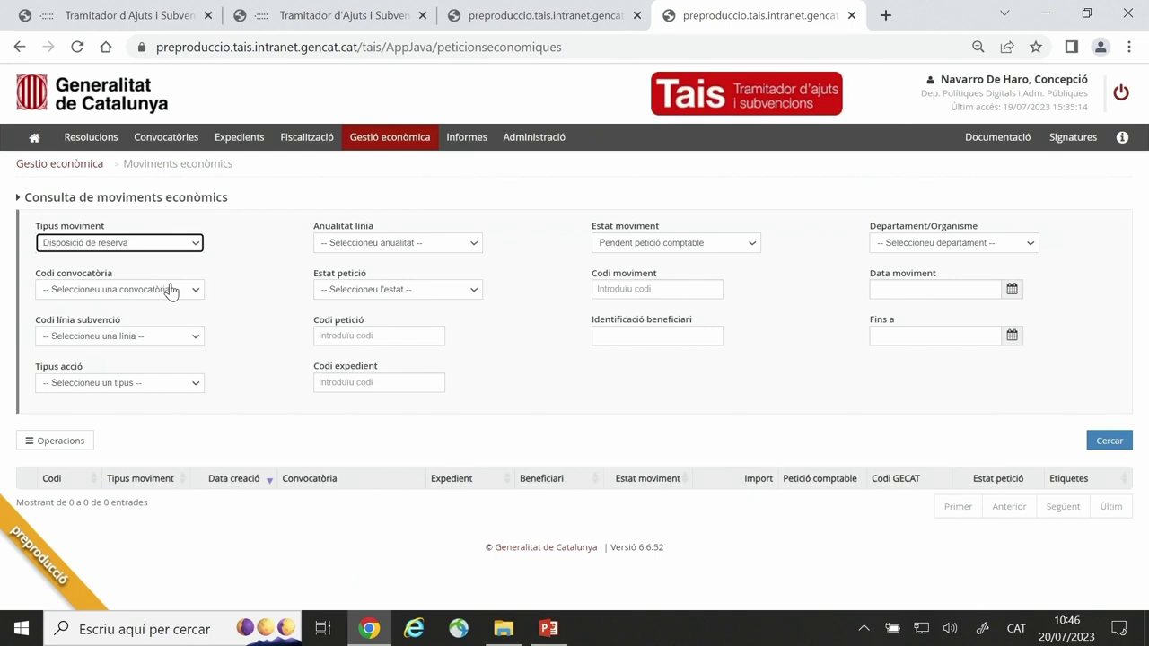
click(194, 292)
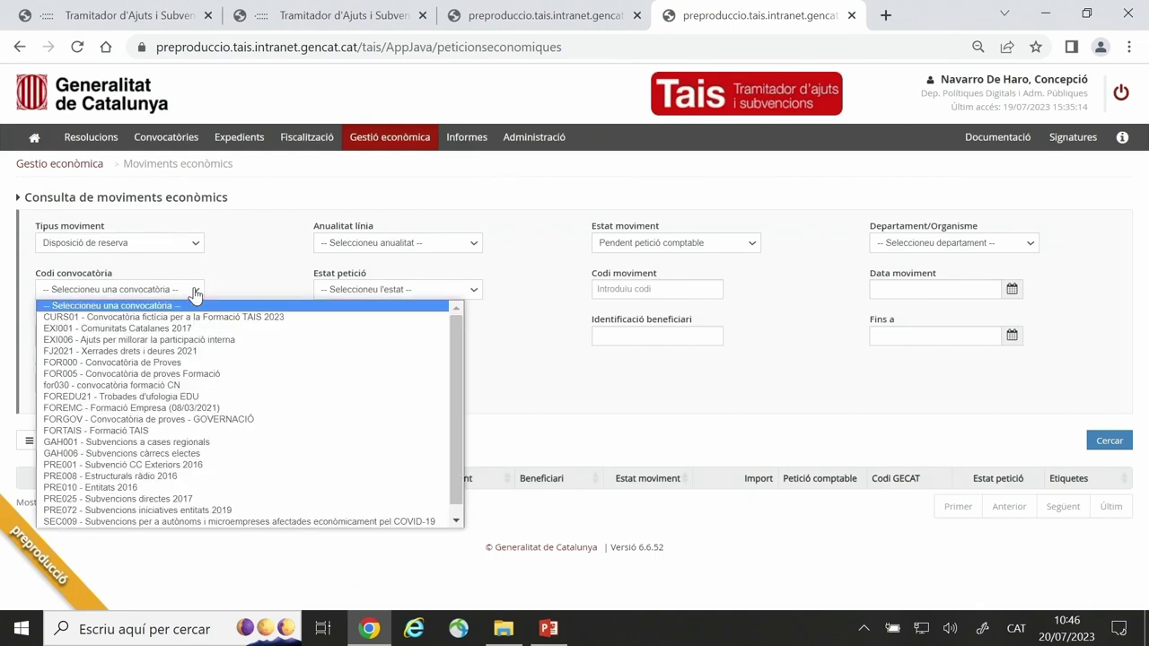
scroll(101, 384, down, 1)
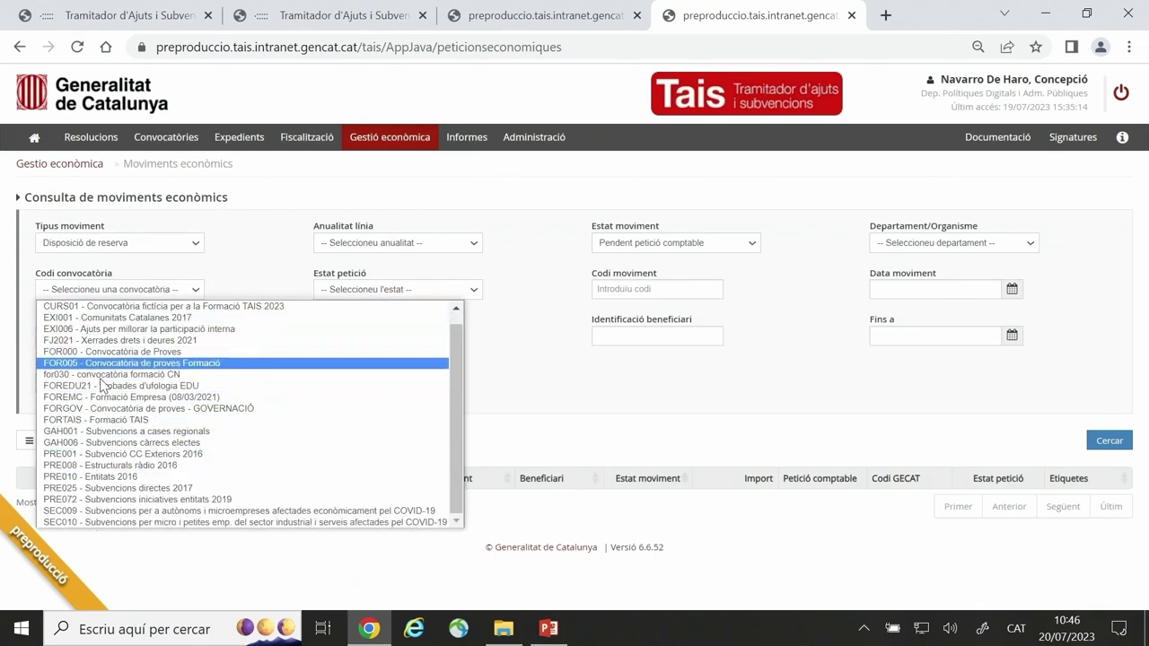
click(126, 421)
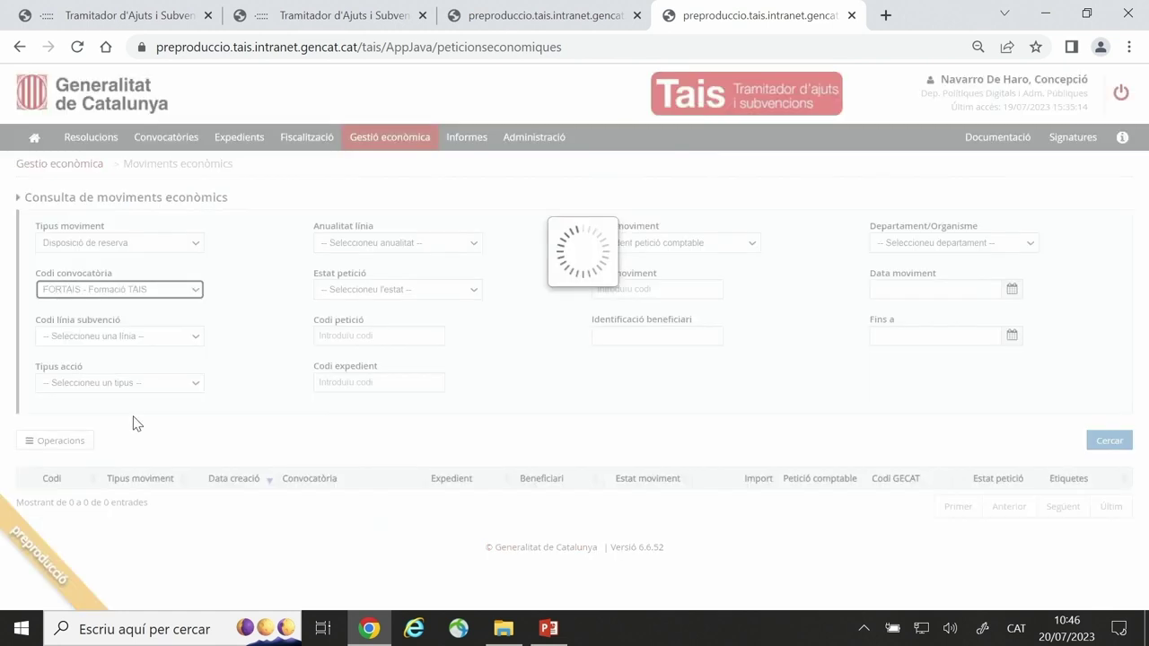
click(745, 245)
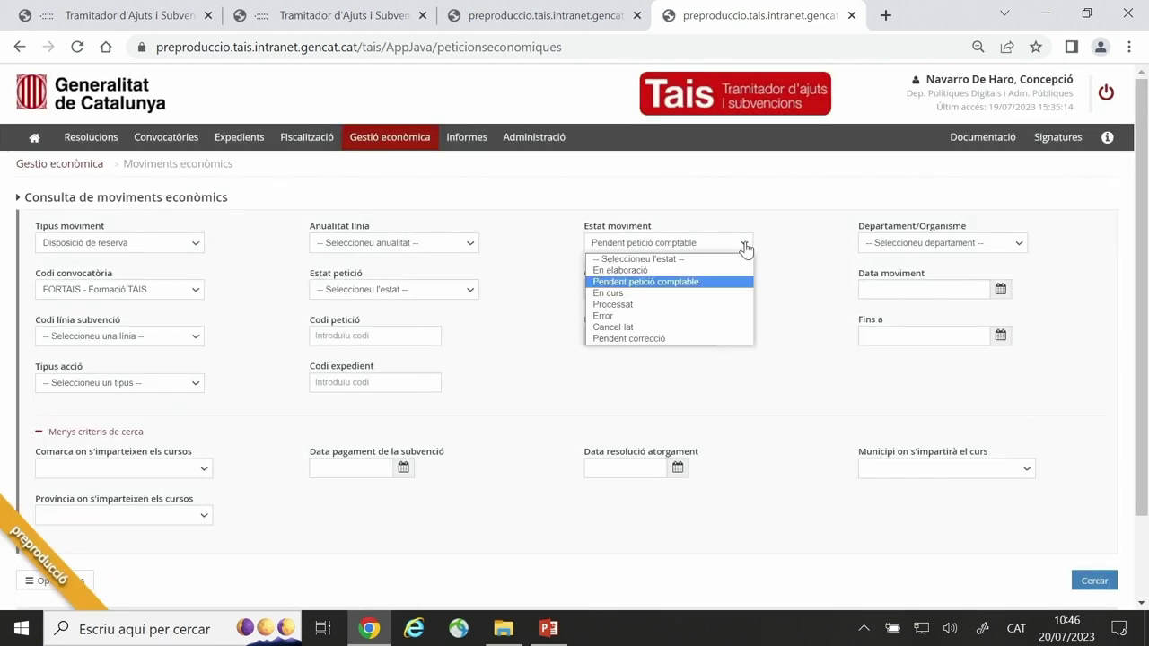
click(731, 282)
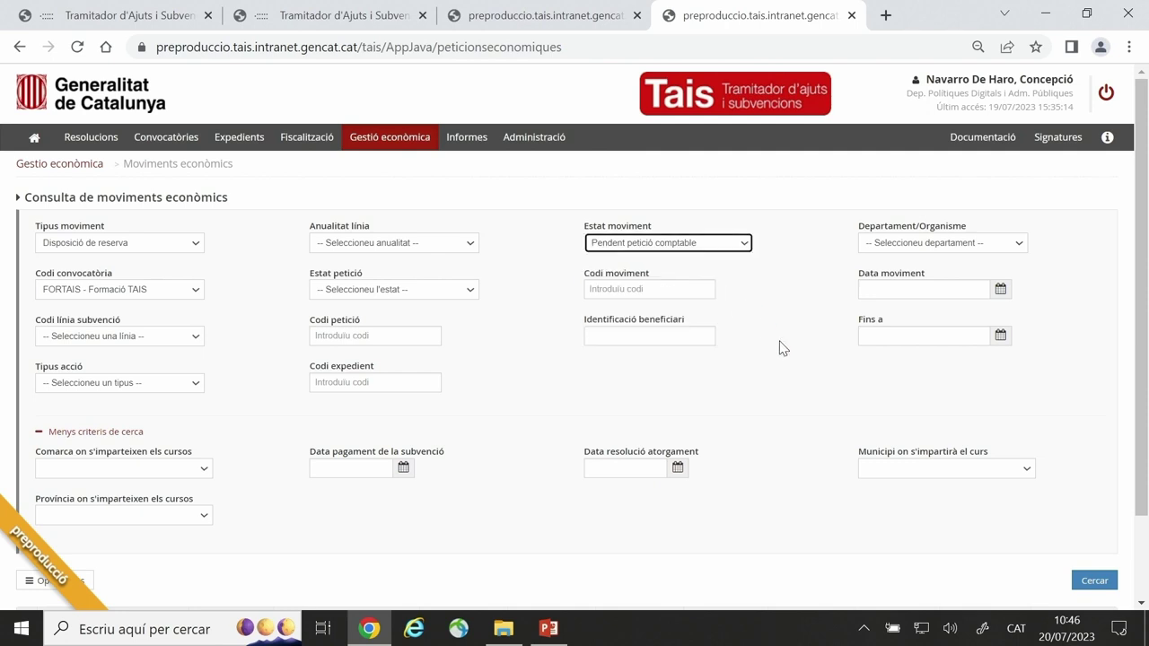
click(1095, 582)
scroll(913, 422, down, 2)
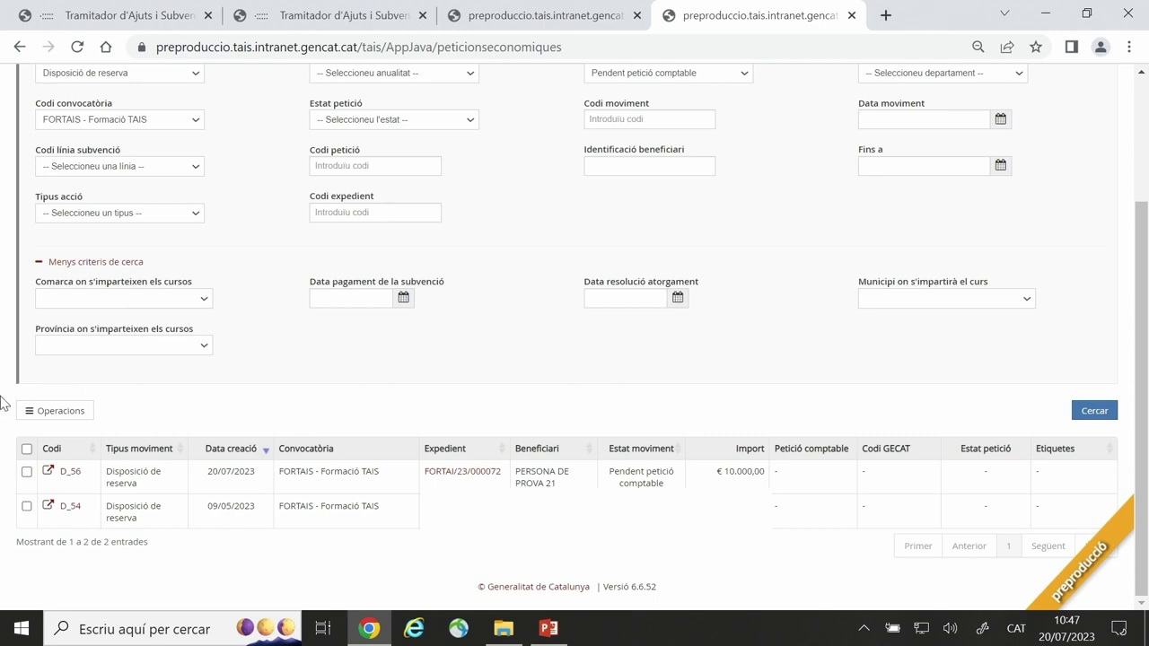
Start the mass creation of economic movements (Creació massiva) from the movements query
scroll(344, 341, up, 2)
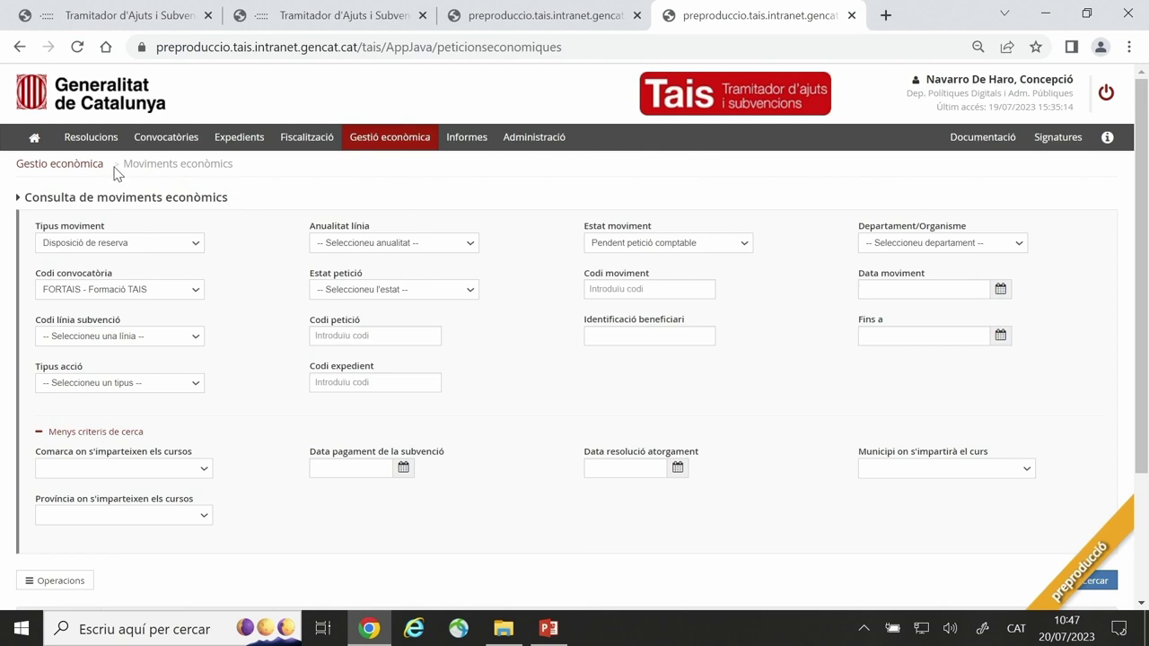
scroll(264, 264, down, 2)
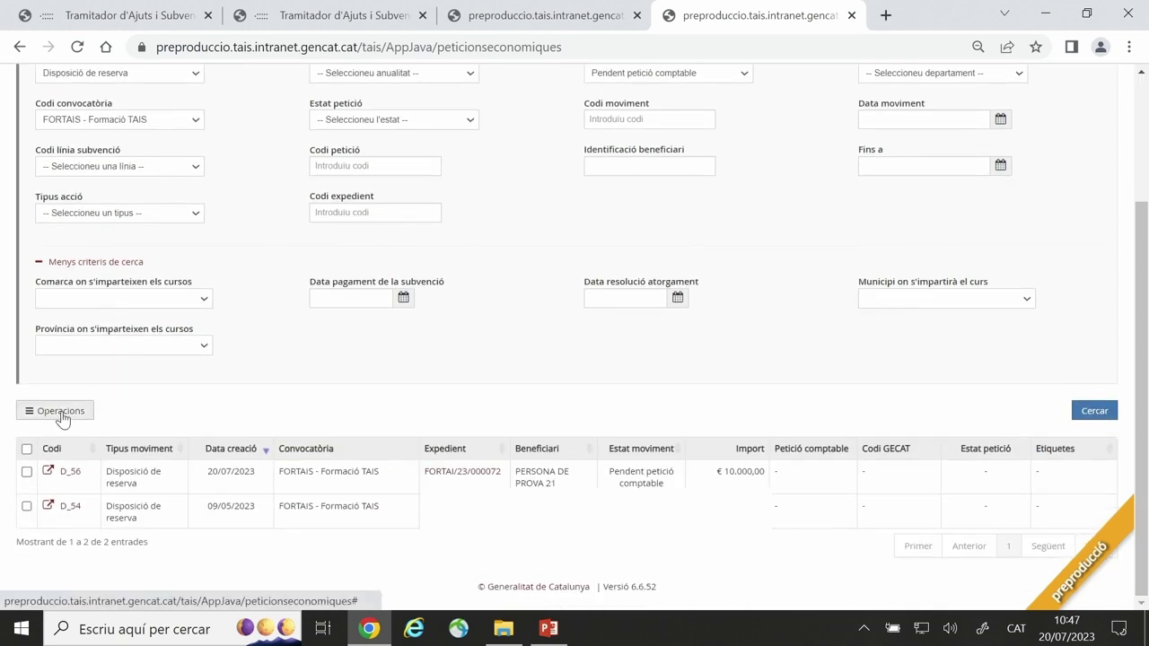
click(61, 416)
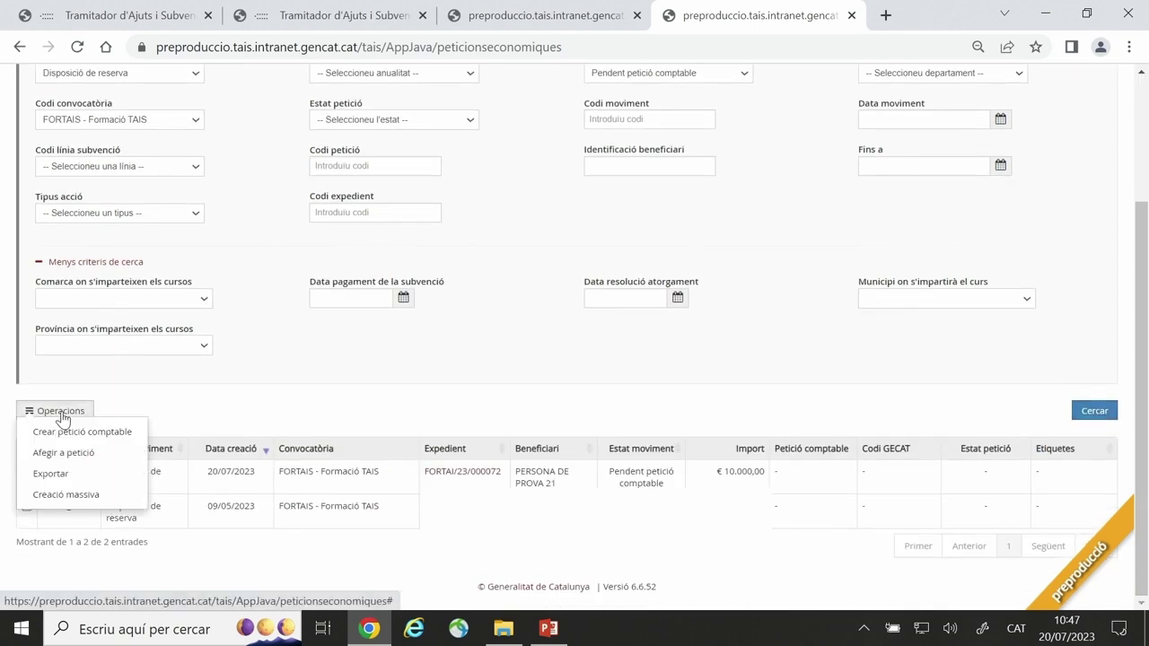
click(67, 503)
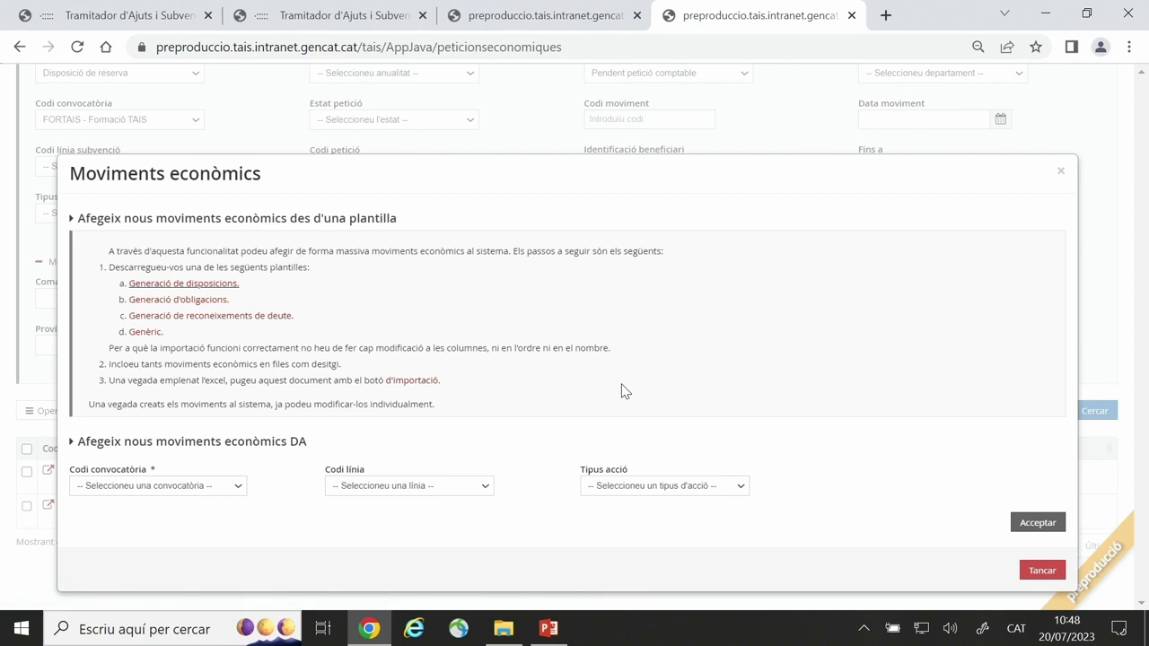
Choose the call FORTAIS - Formació TAIS for adding new DA economic movements
click(238, 488)
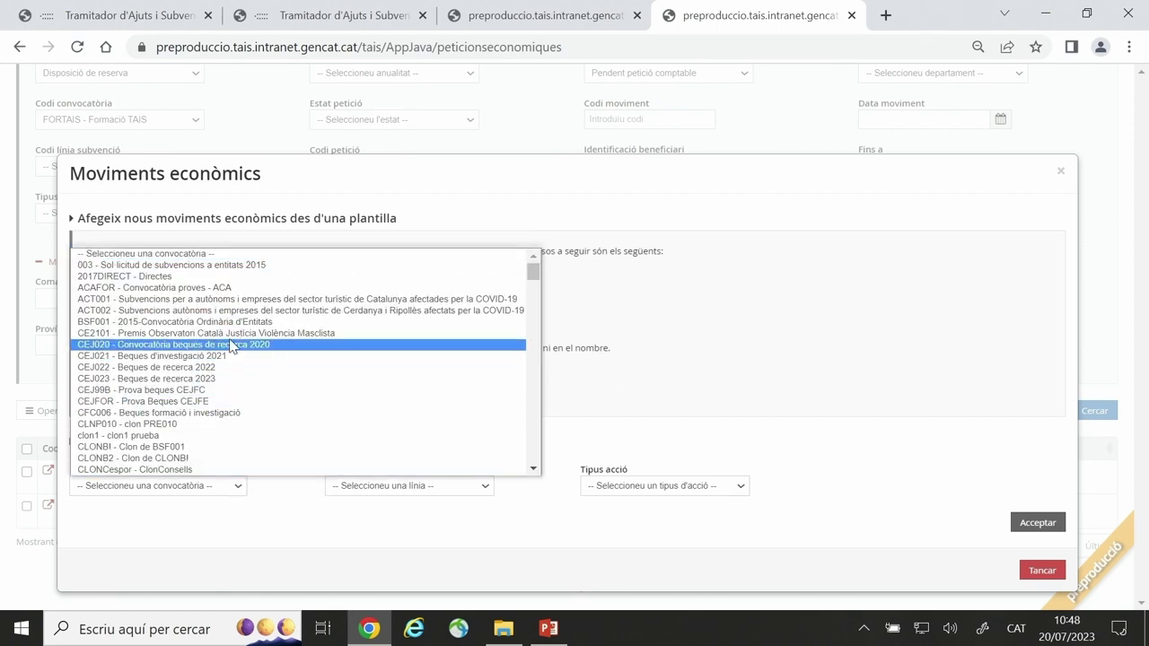
scroll(231, 344, down, 5)
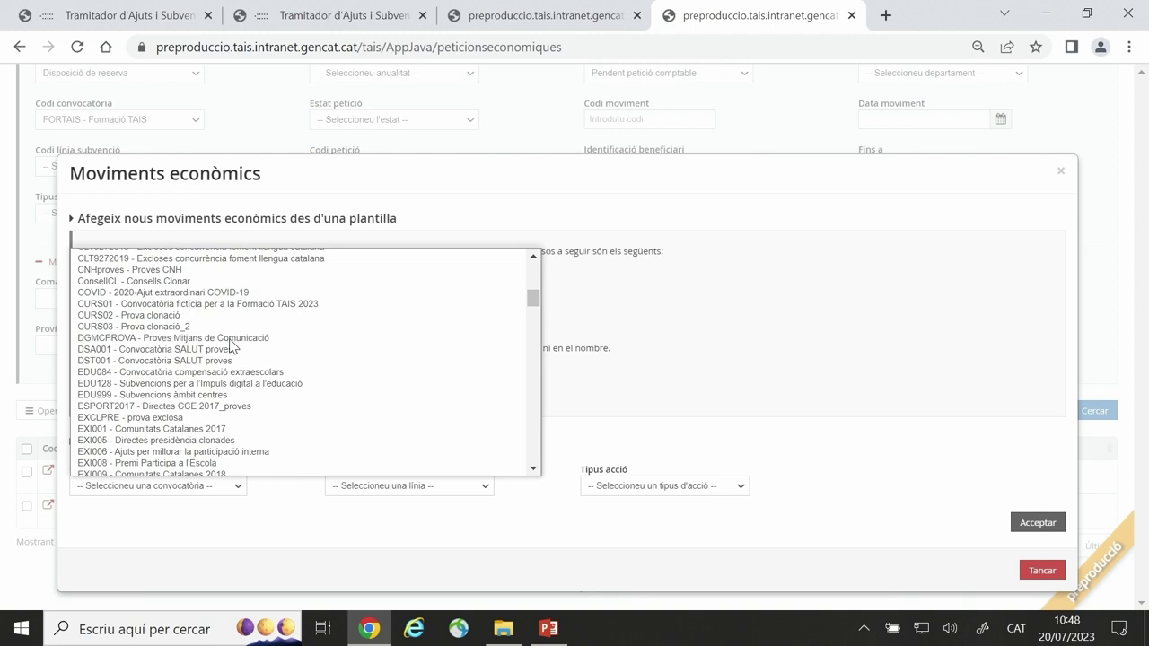
scroll(231, 345, up, 10)
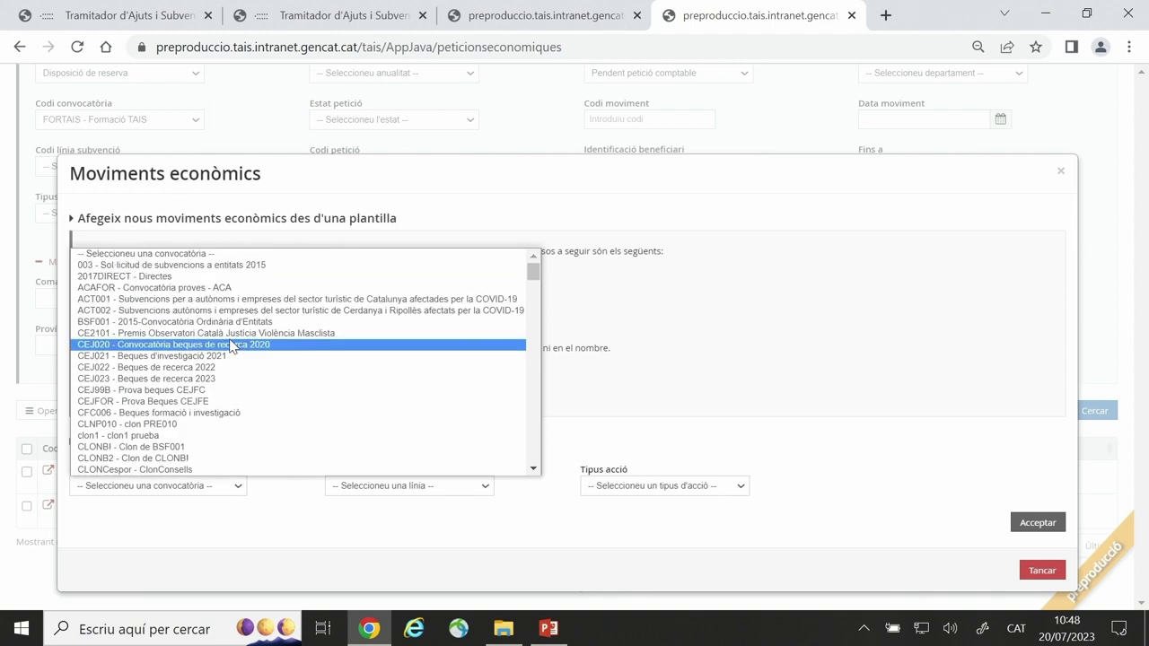
scroll(231, 345, down, 5)
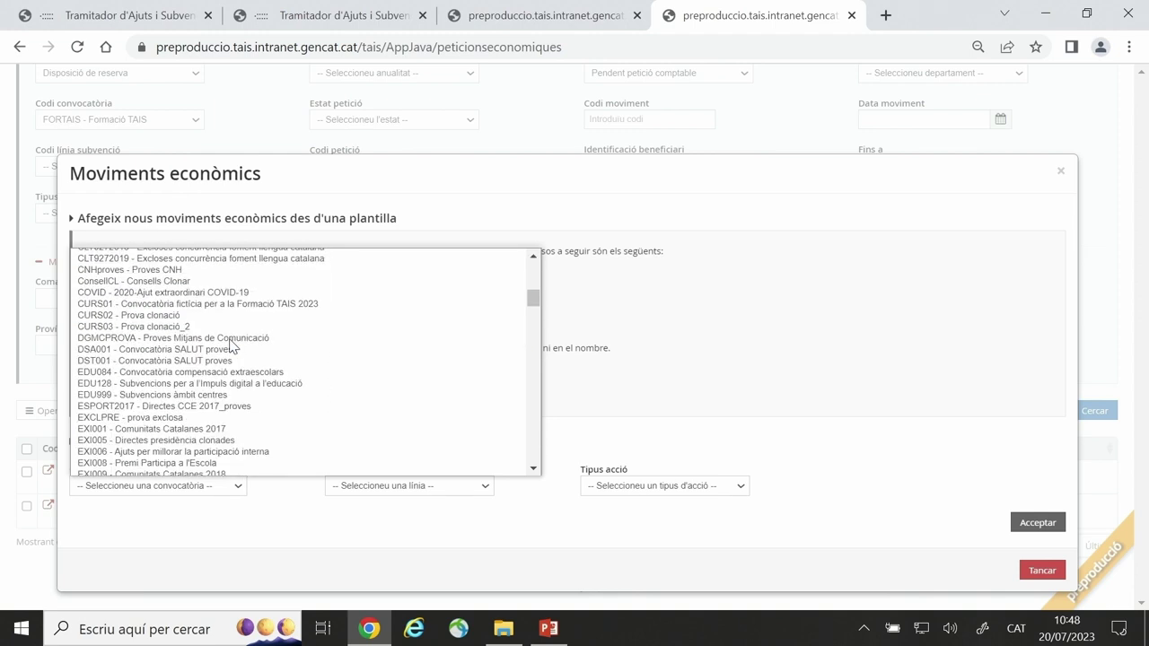
scroll(231, 345, down, 8)
scroll(231, 345, up, 3)
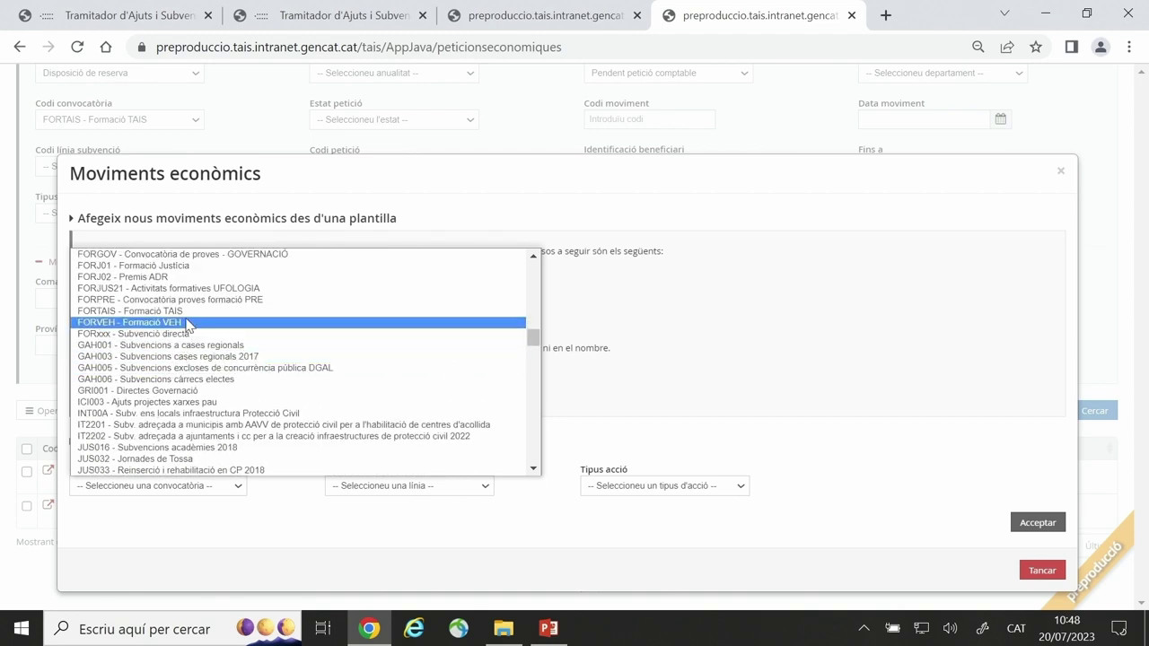
click(187, 314)
scroll(830, 391, down, 1)
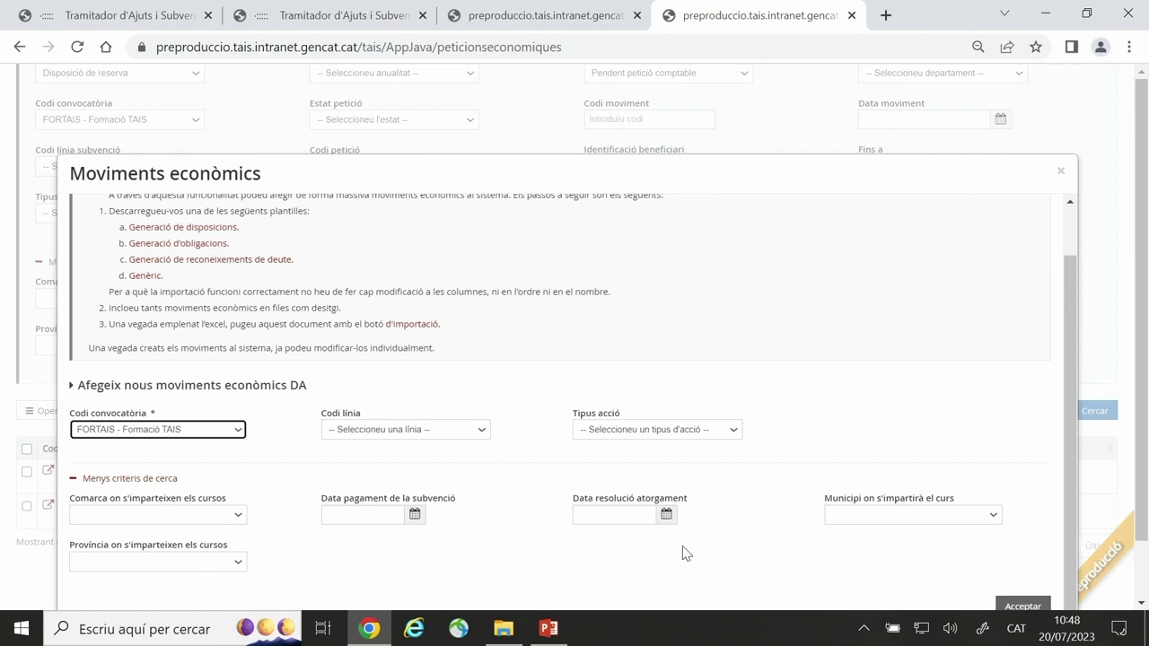
scroll(741, 508, down, 1)
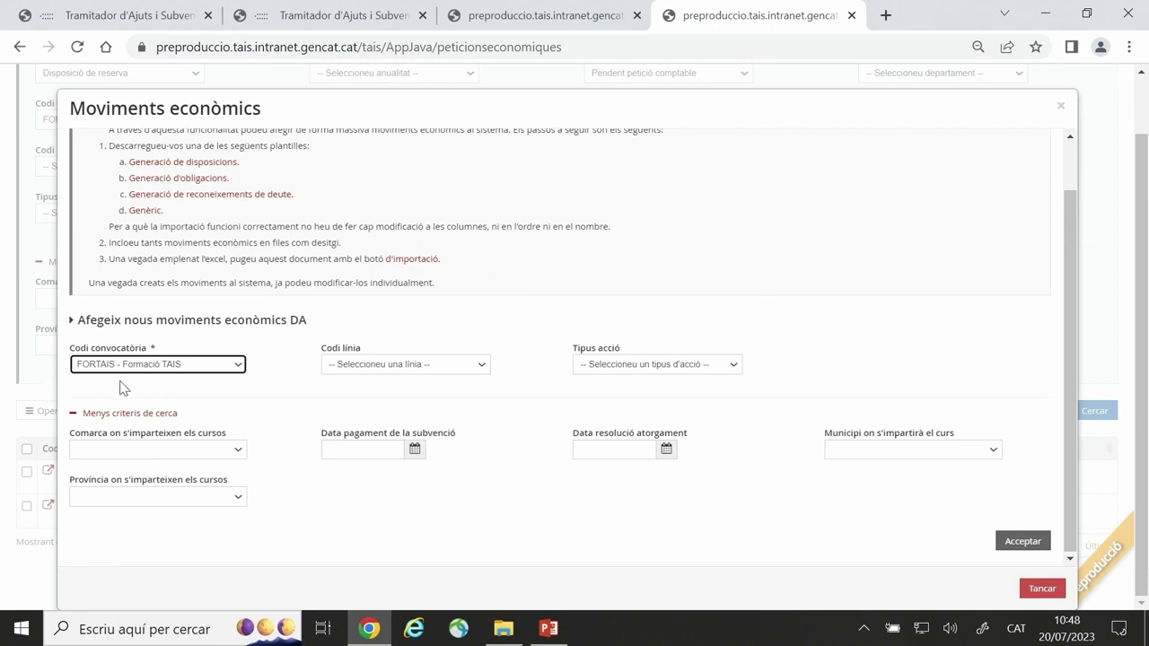
Export the mass-creation template for the call, and open Plantilla especial alta massiva disposicions_15.xlsx from the call's internal documentation
click(1024, 542)
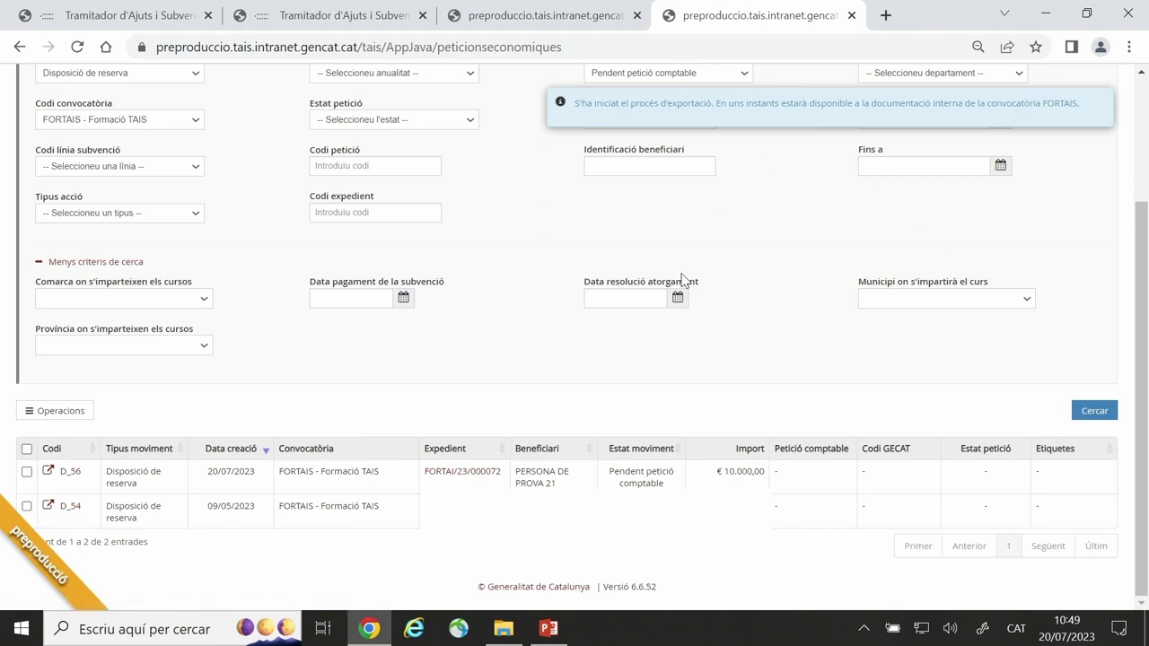
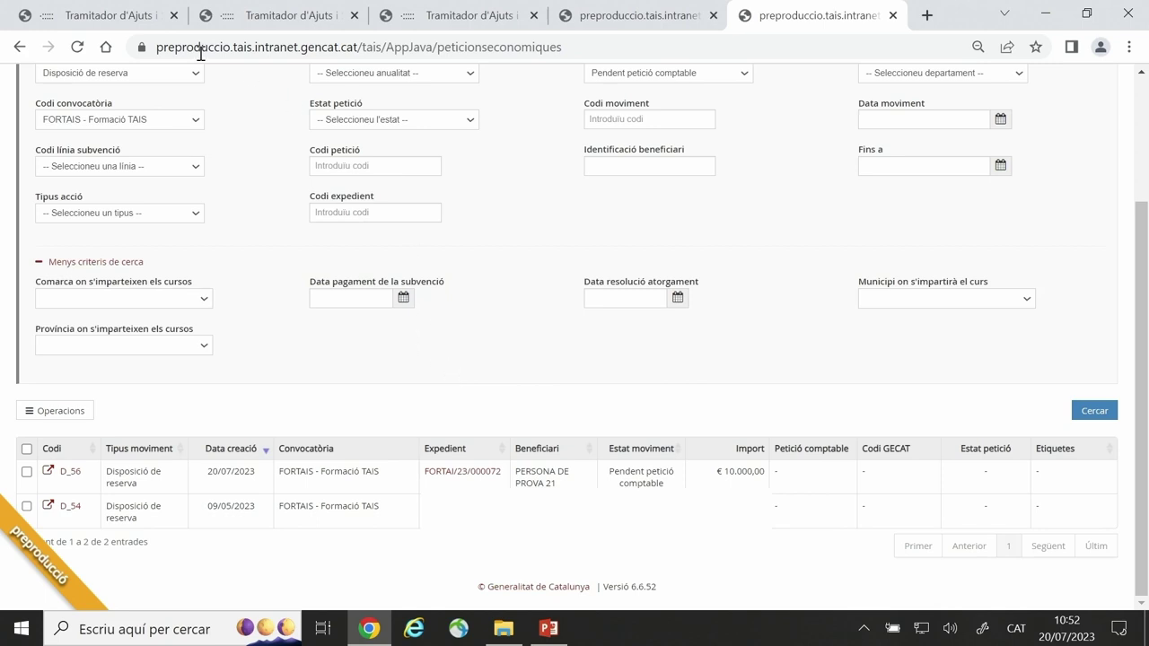
click(76, 21)
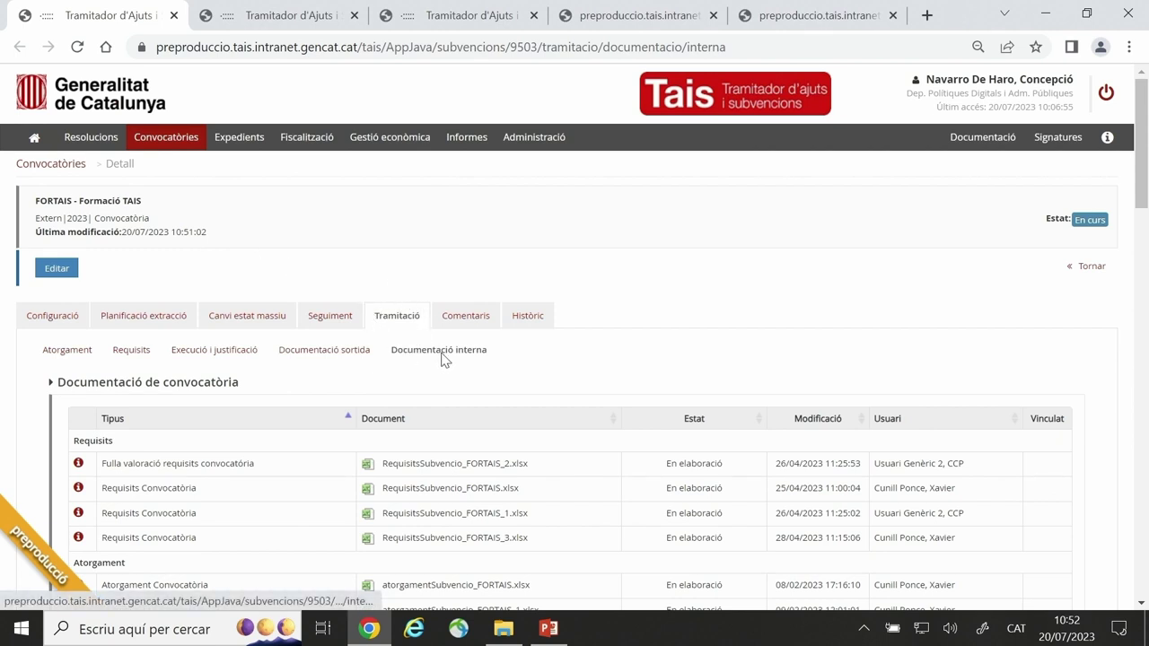
scroll(589, 348, down, 1)
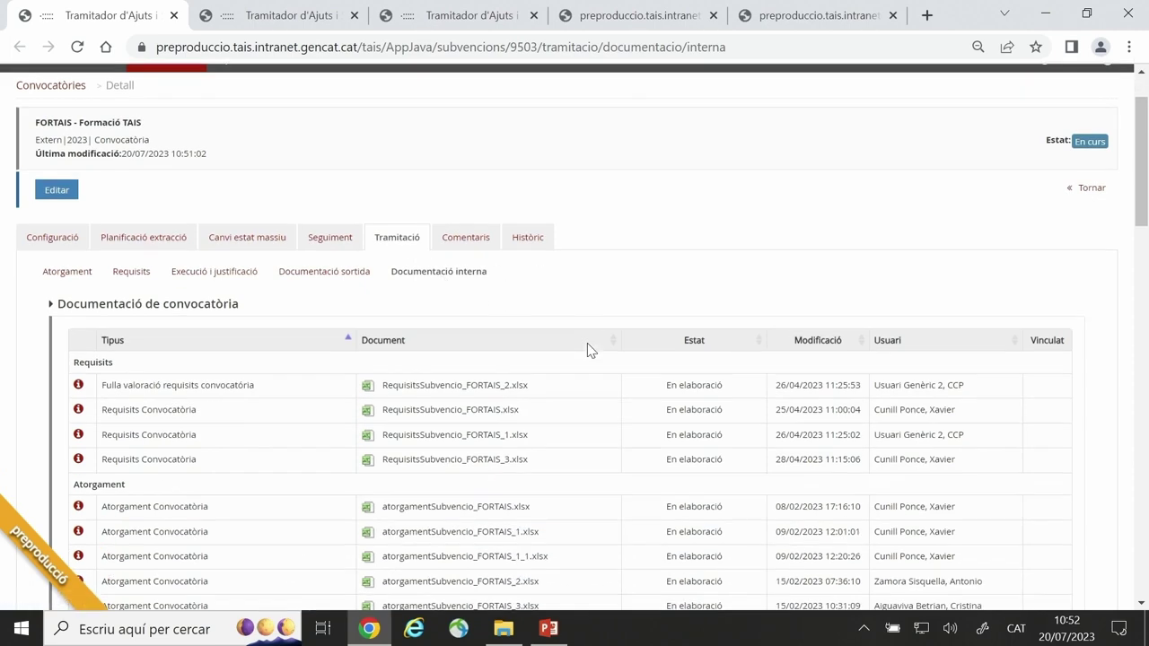
scroll(588, 348, down, 6)
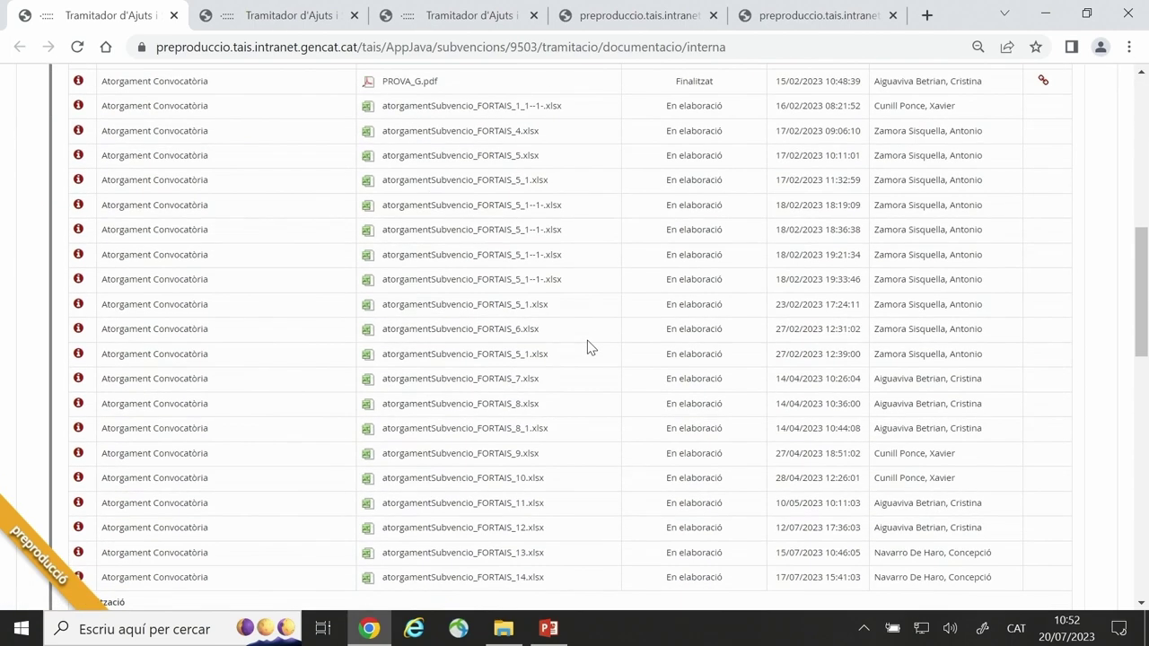
scroll(587, 347, down, 12)
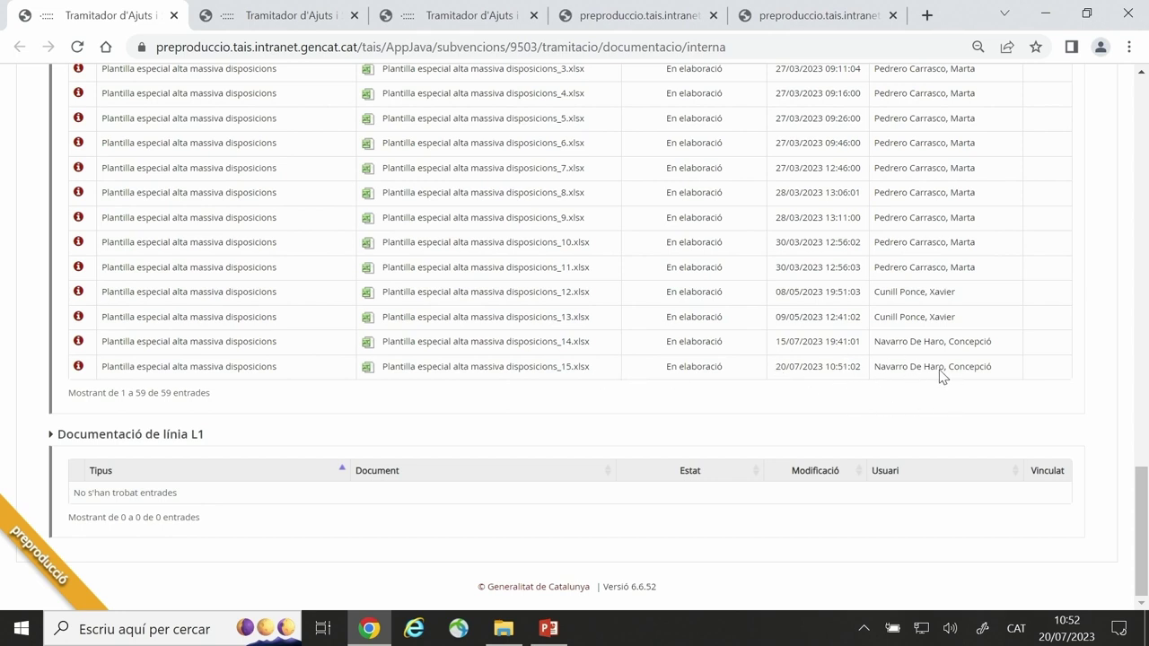
click(367, 370)
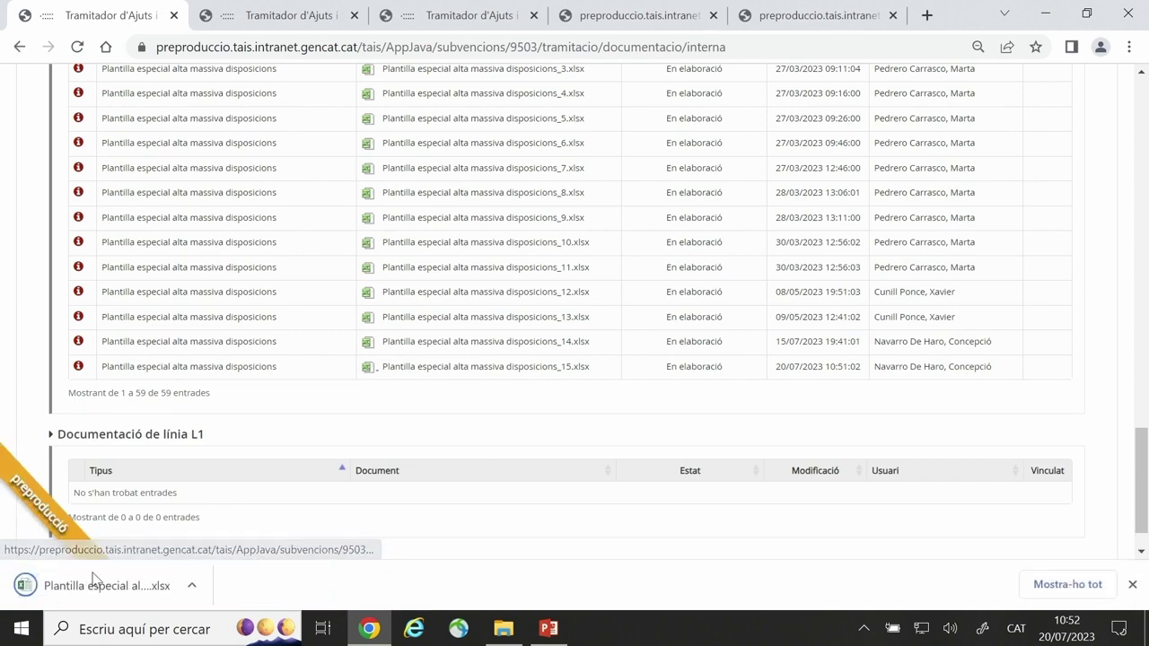
click(72, 587)
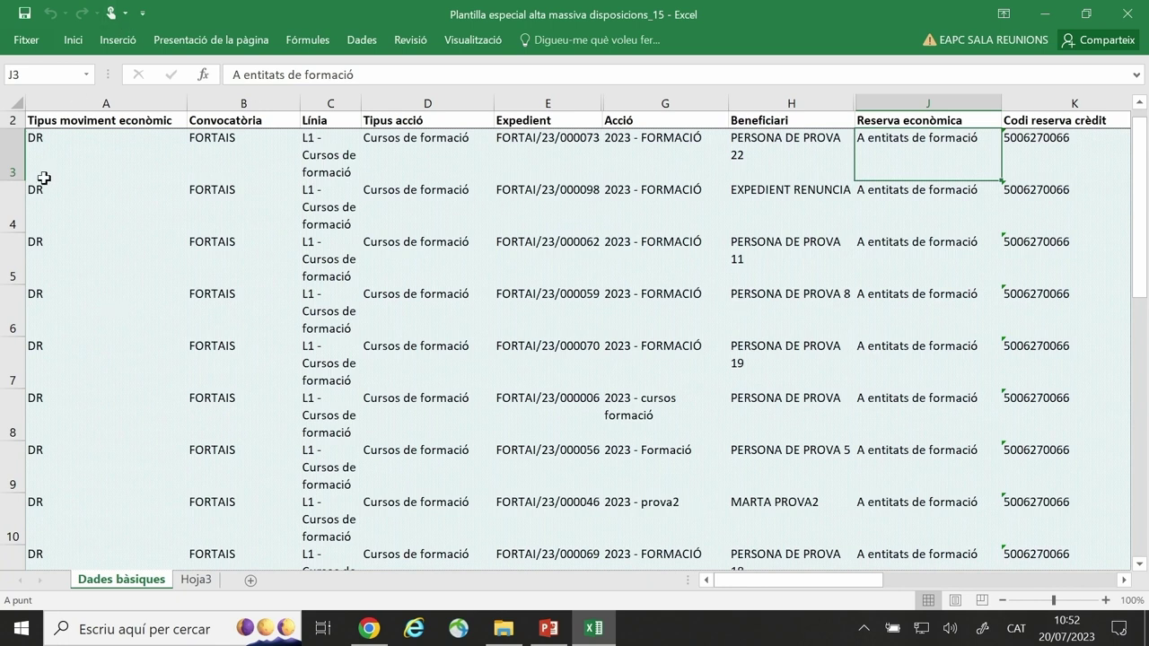
Delete the last three movement rows, 33 to 35, from the Dades bàsiques sheet
scroll(623, 207, down, 7)
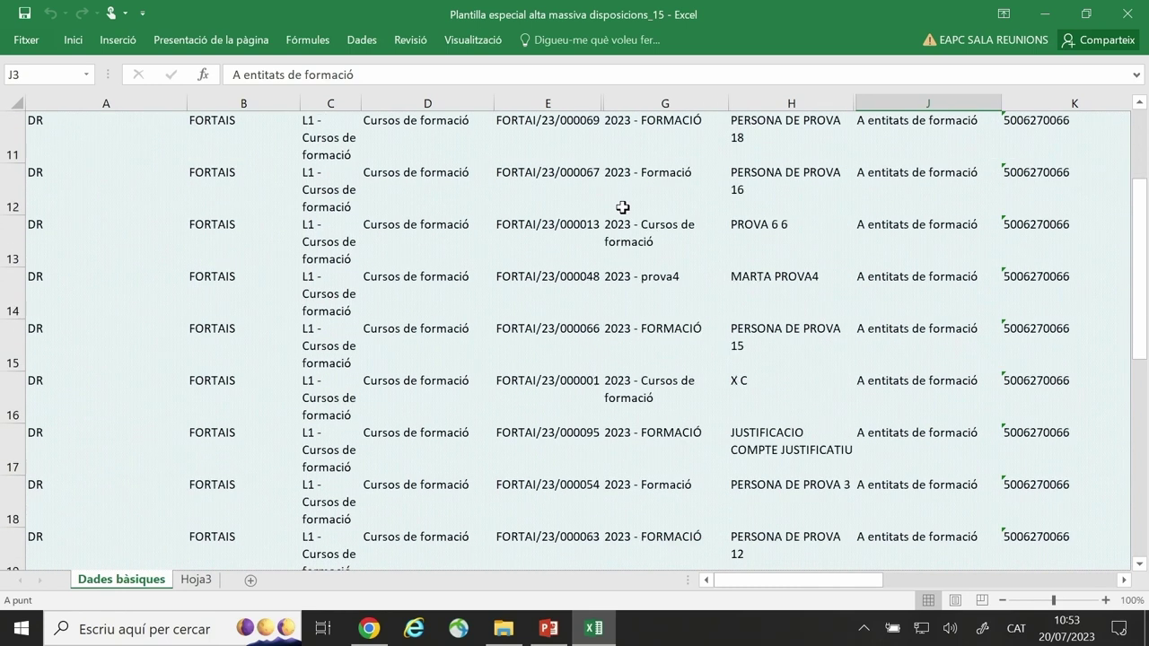
scroll(622, 208, down, 3)
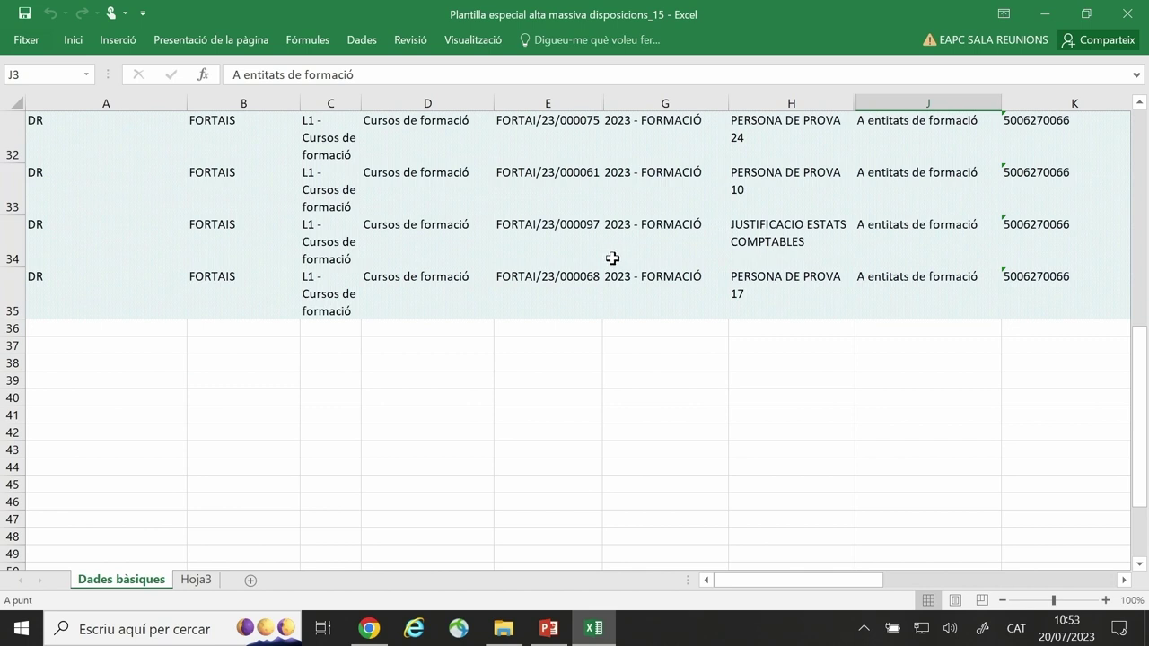
scroll(619, 253, up, 1)
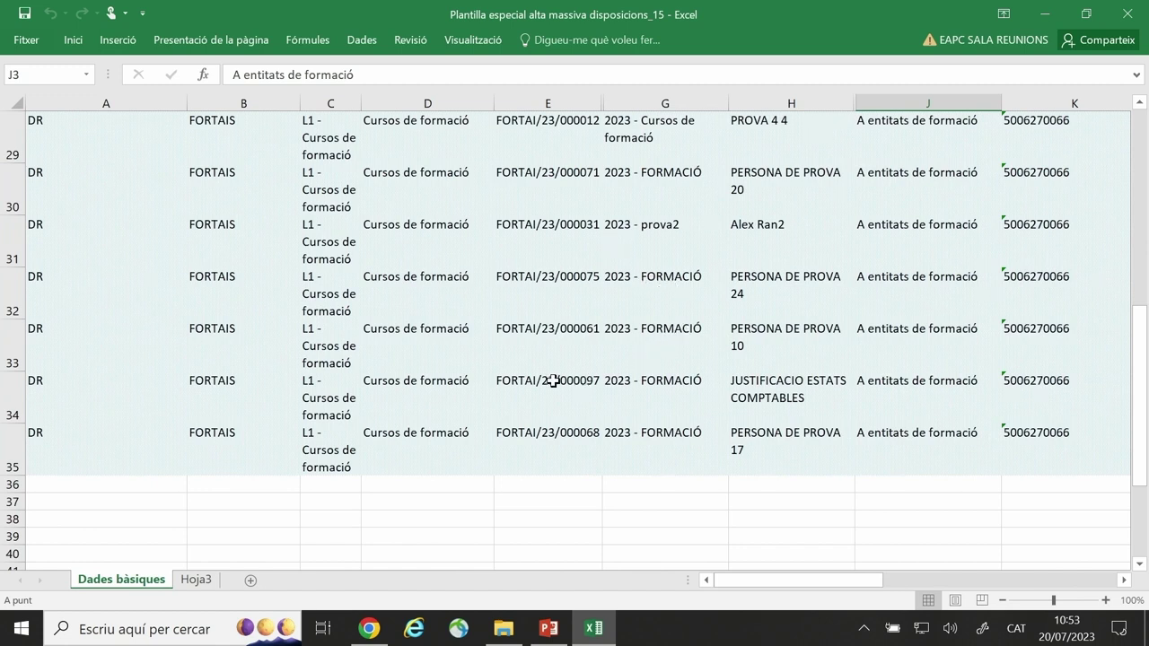
click(13, 446)
drag(13, 446, 12, 349)
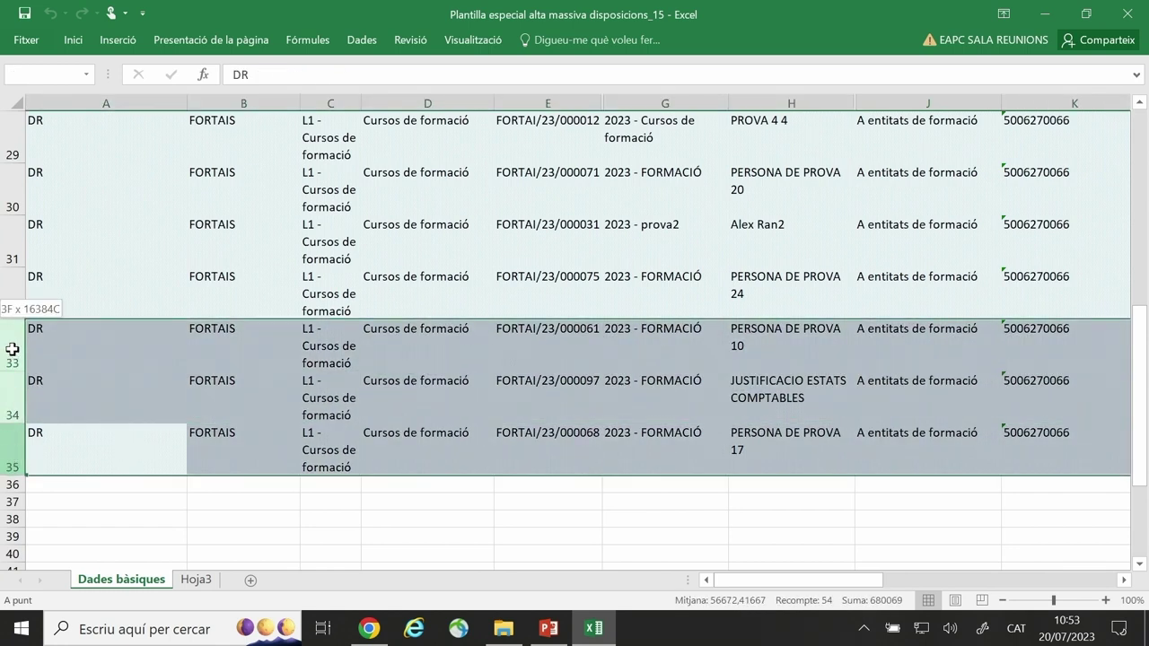
mouse_move(13, 349)
mouse_down()
mouse_move(13, 311)
mouse_move(11, 341)
mouse_up()
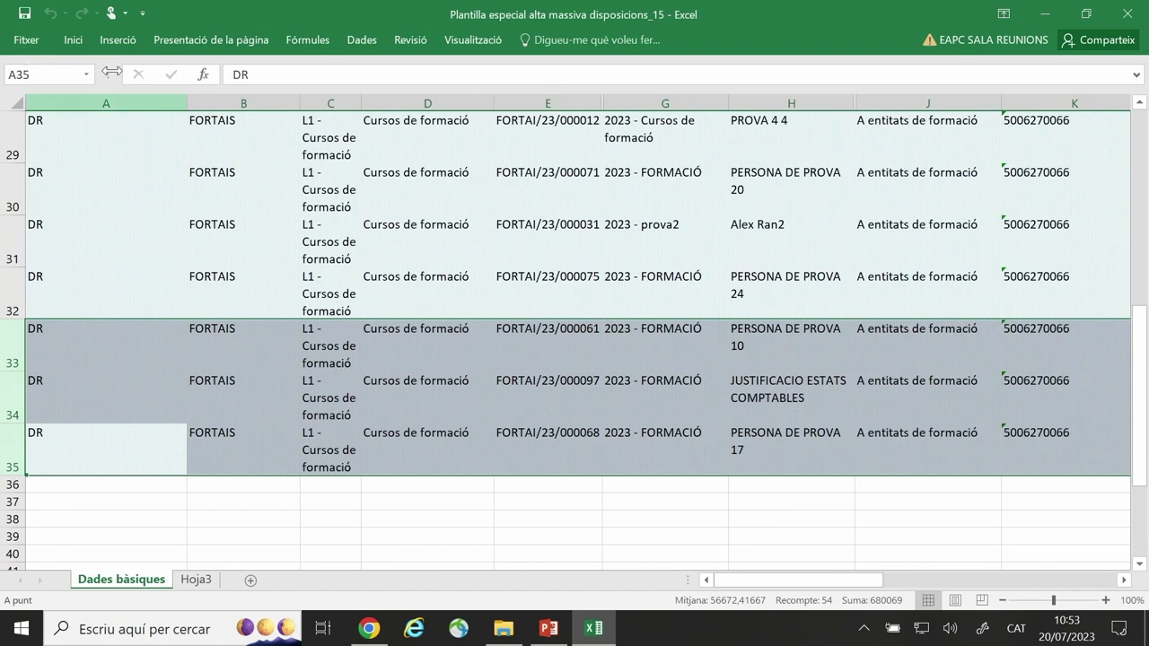
click(33, 46)
click(33, 41)
click(72, 43)
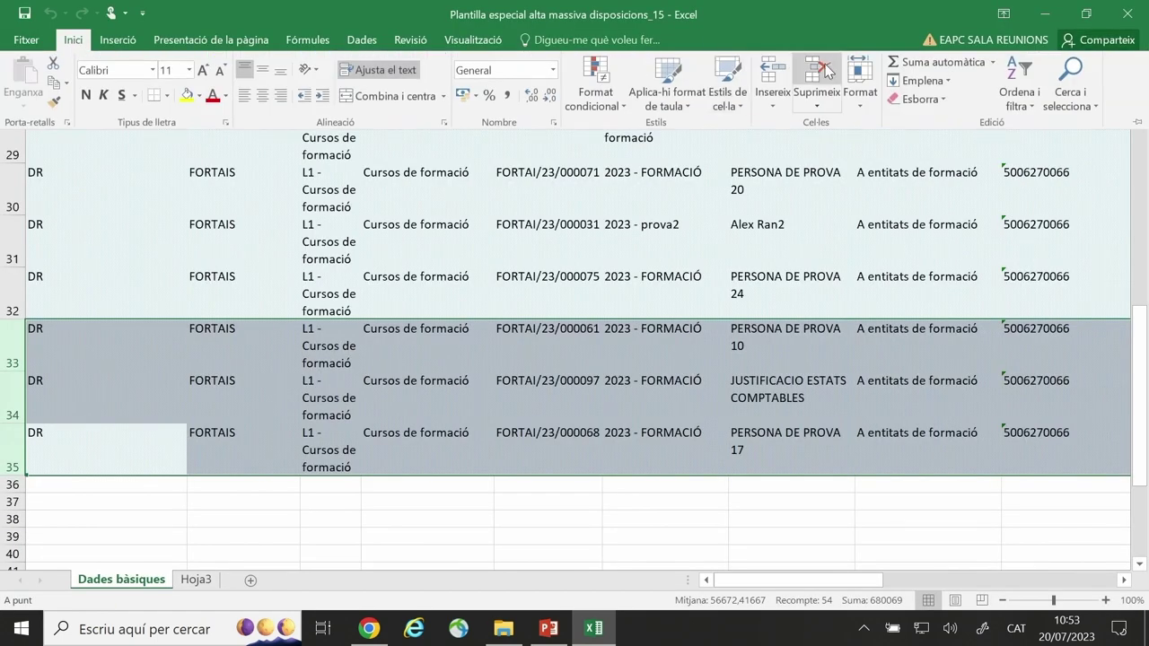
click(825, 68)
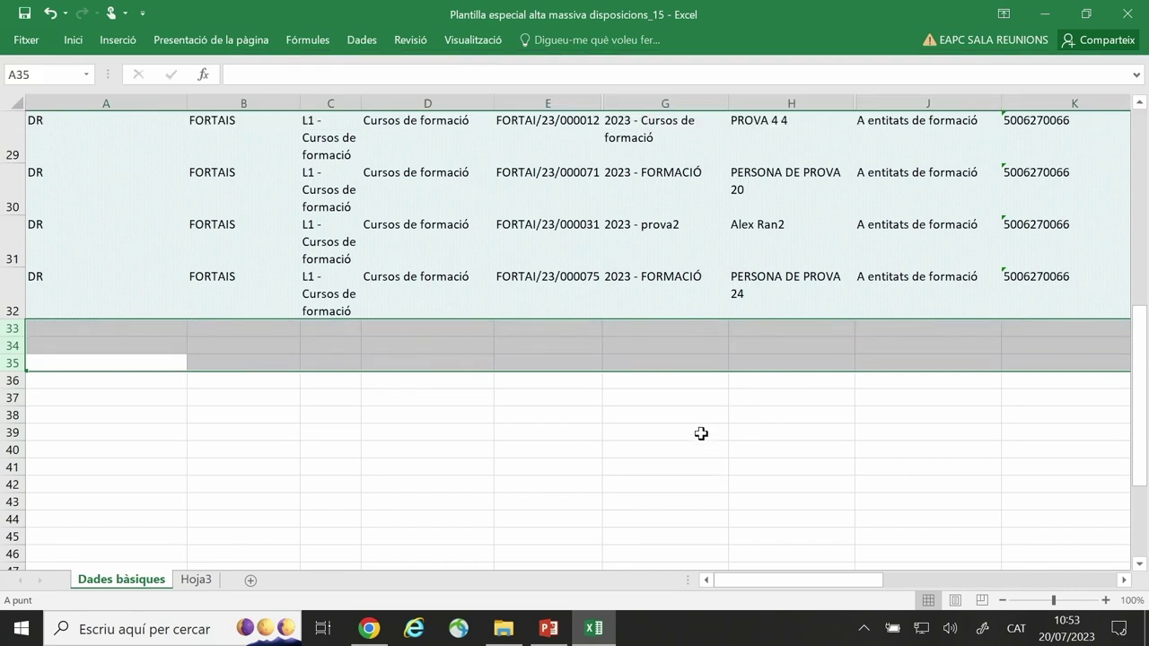
Examine the remaining movement rows and the columns from Tipus moviment econòmic across to Import petició moviment econòmic
scroll(701, 434, up, 4)
scroll(703, 429, up, 1)
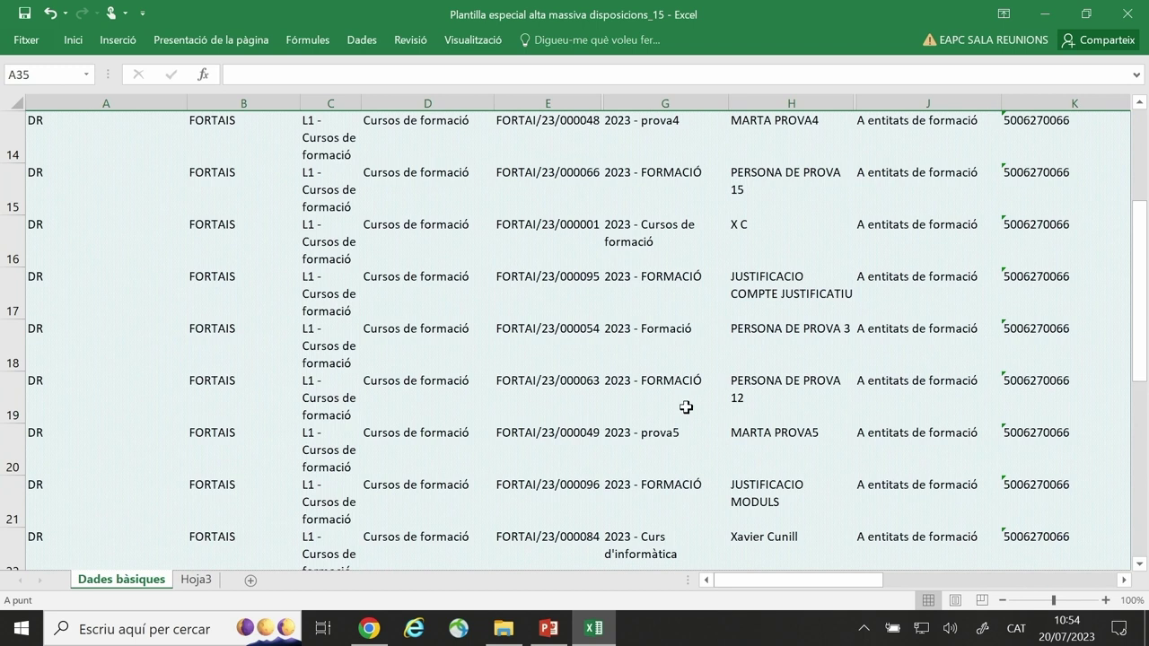
scroll(553, 385, up, 4)
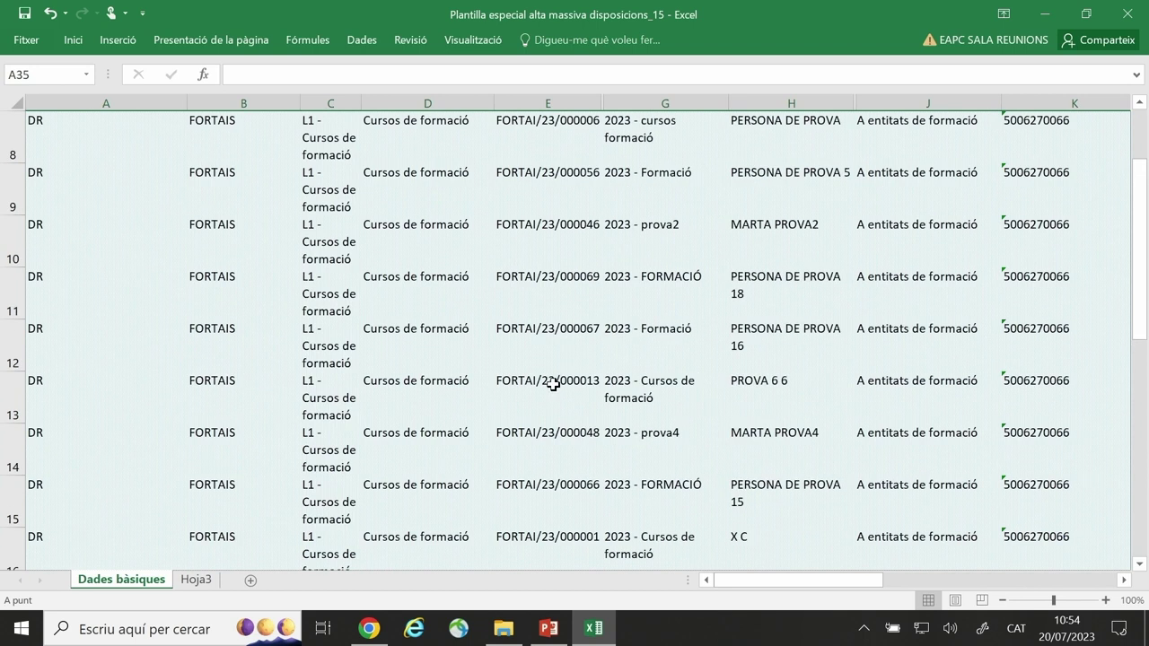
scroll(553, 384, up, 1)
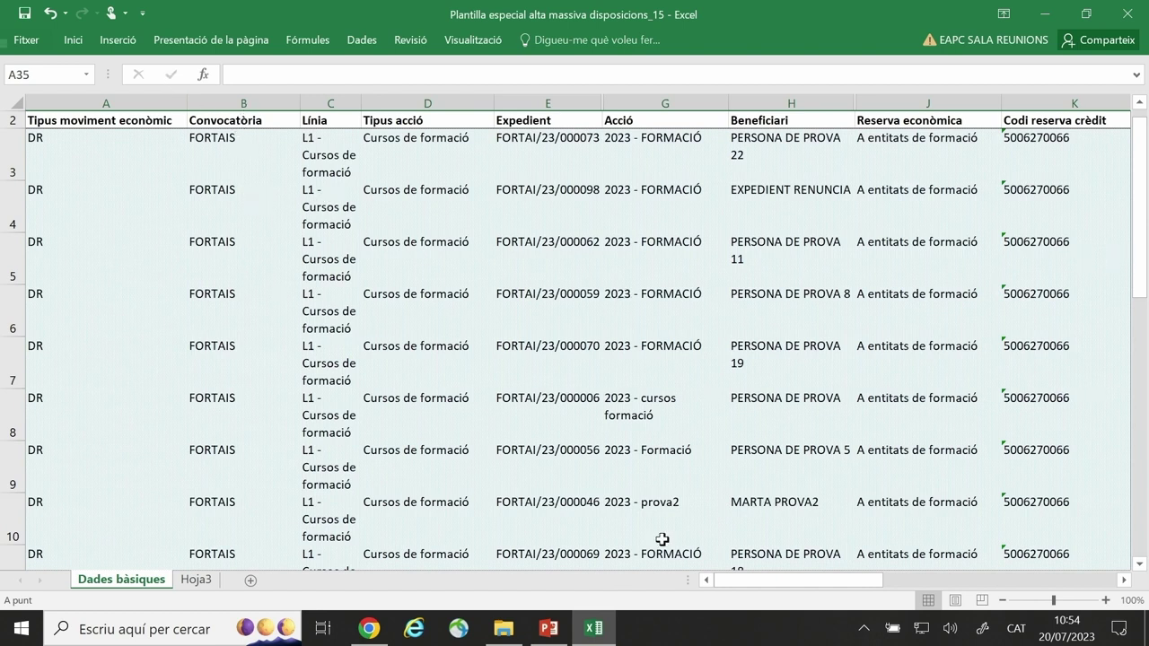
drag(809, 583, 857, 590)
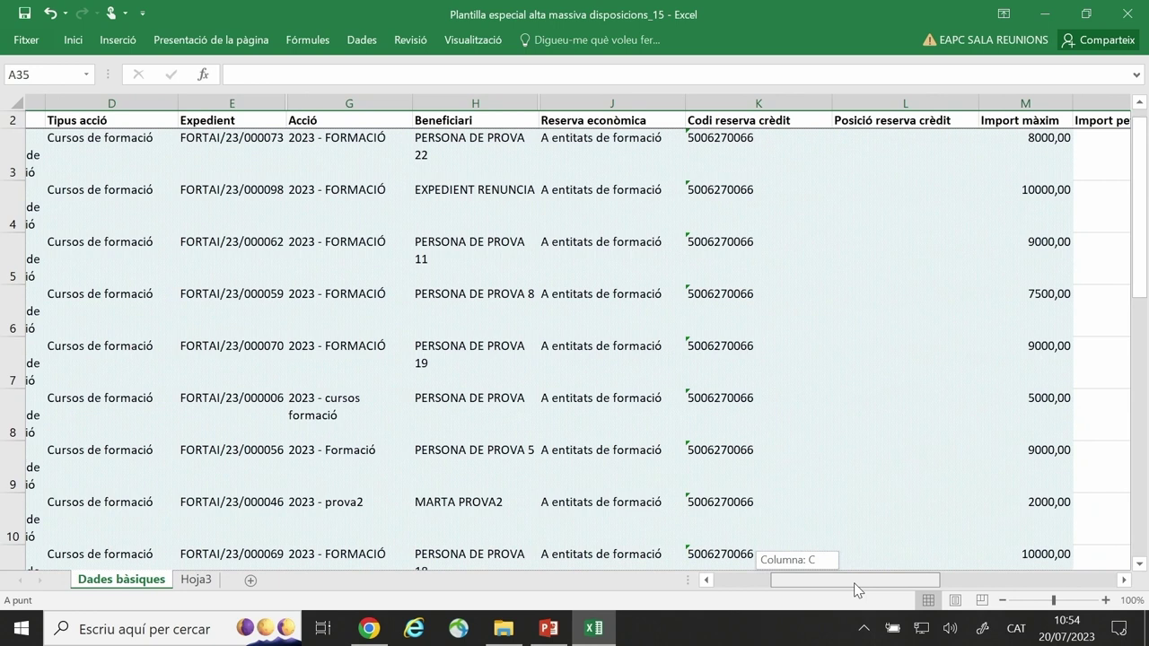
drag(858, 590, 916, 588)
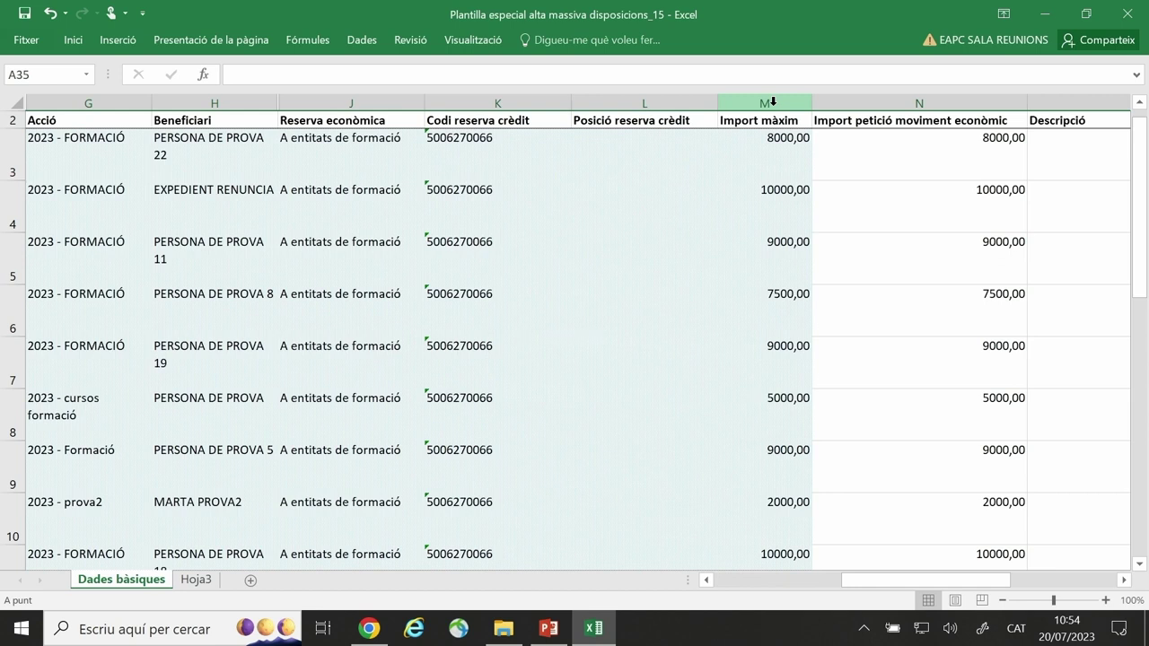
drag(864, 591, 928, 592)
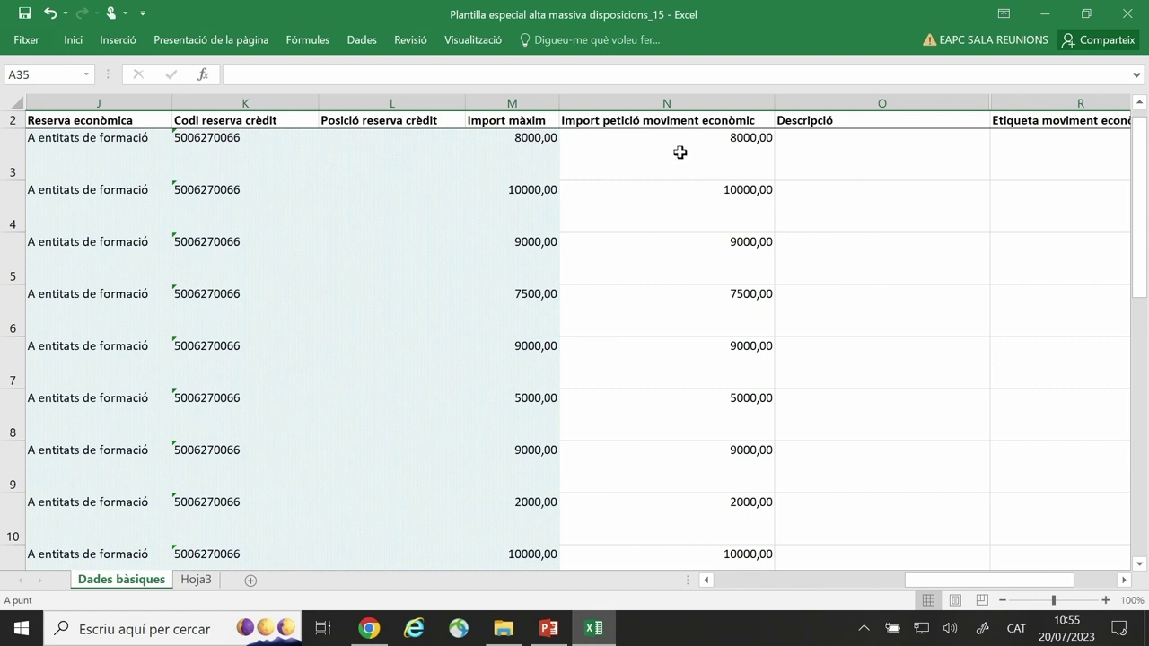
Try an Import petició moviment econòmic of 6000 in row 3, and set it back to 8000
click(683, 159)
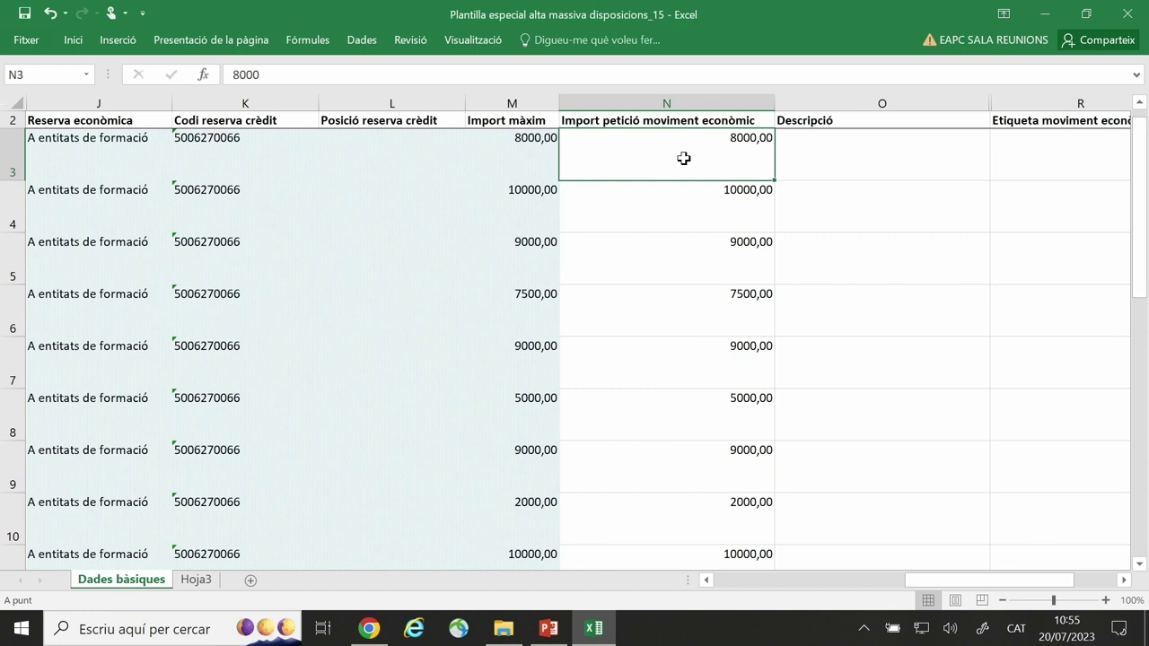
text(6000)
click(916, 243)
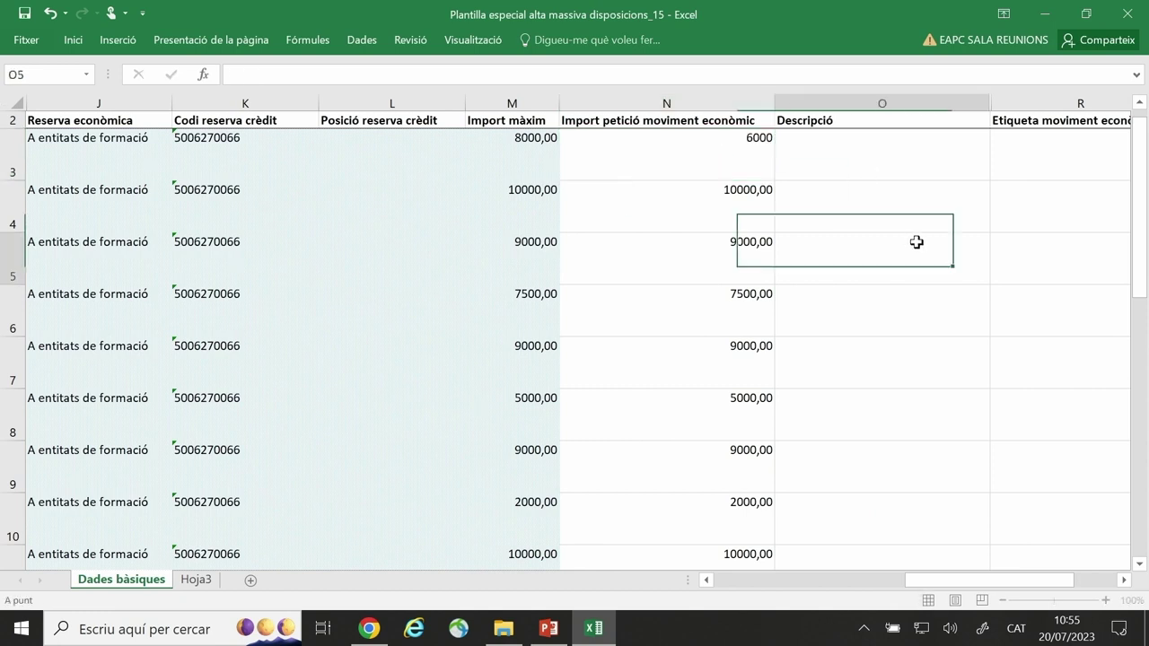
click(713, 137)
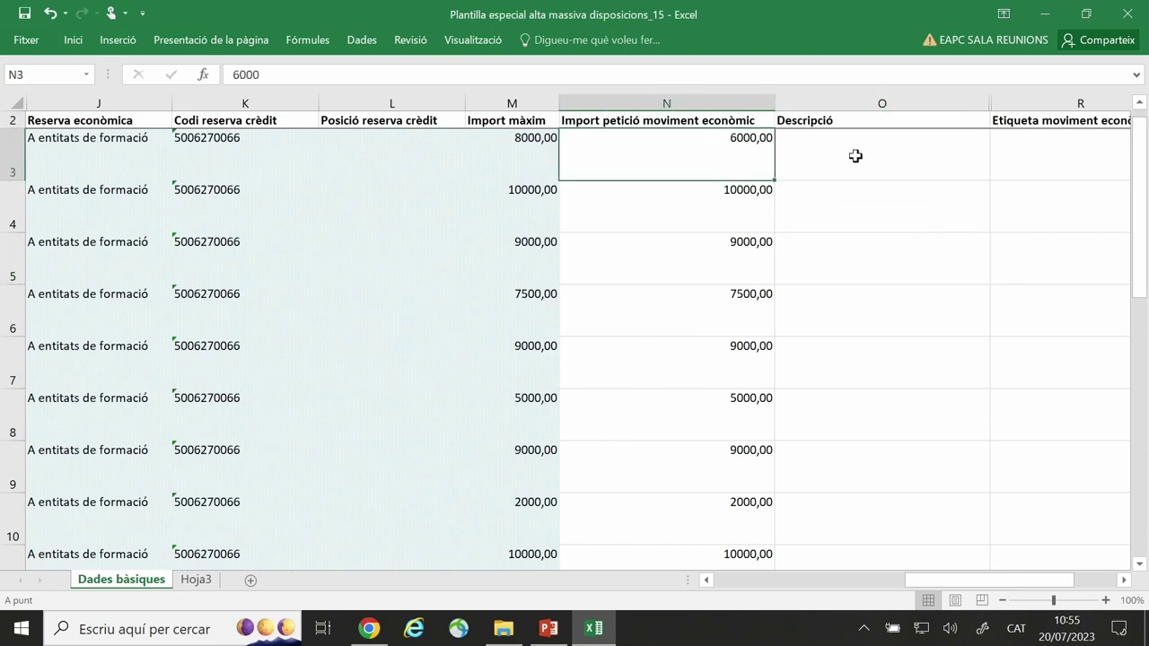
text(8000)
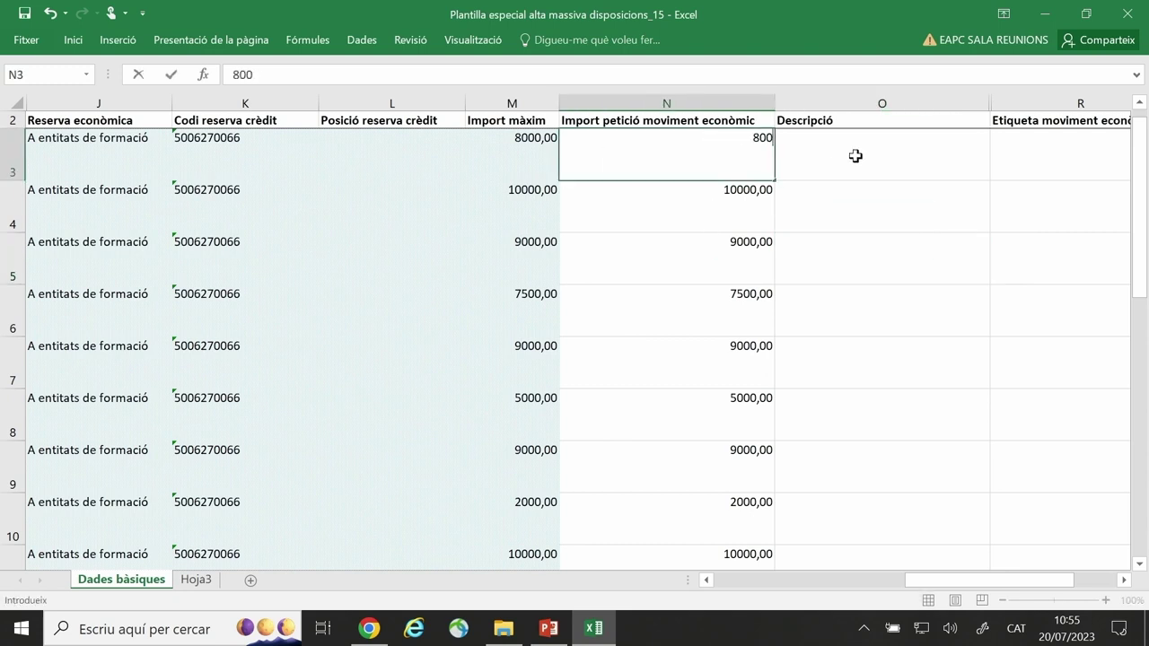
click(876, 268)
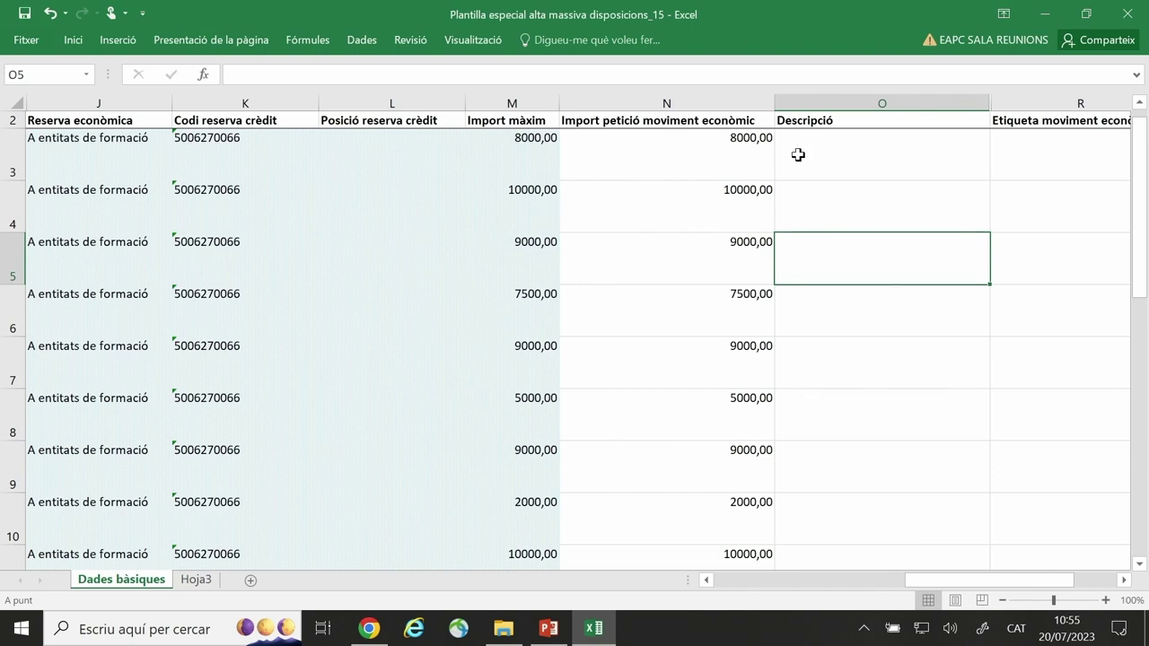
Enter "Descripció D massiva" as the Descripció of the first movement in cell O3
click(892, 145)
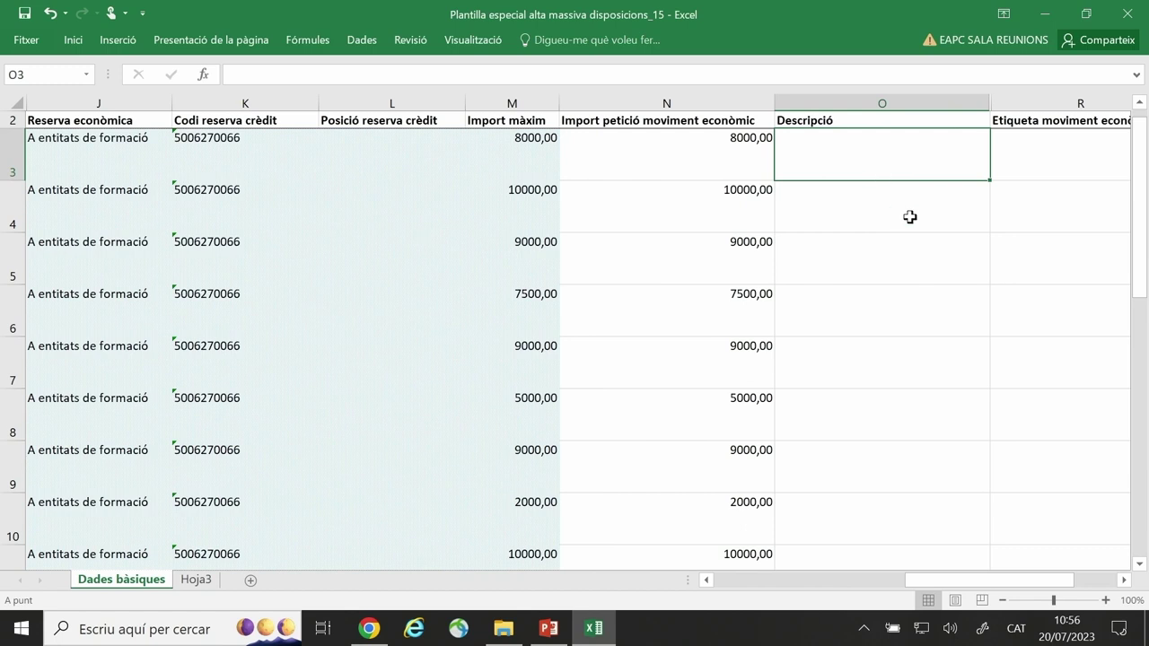
text(Descripció)
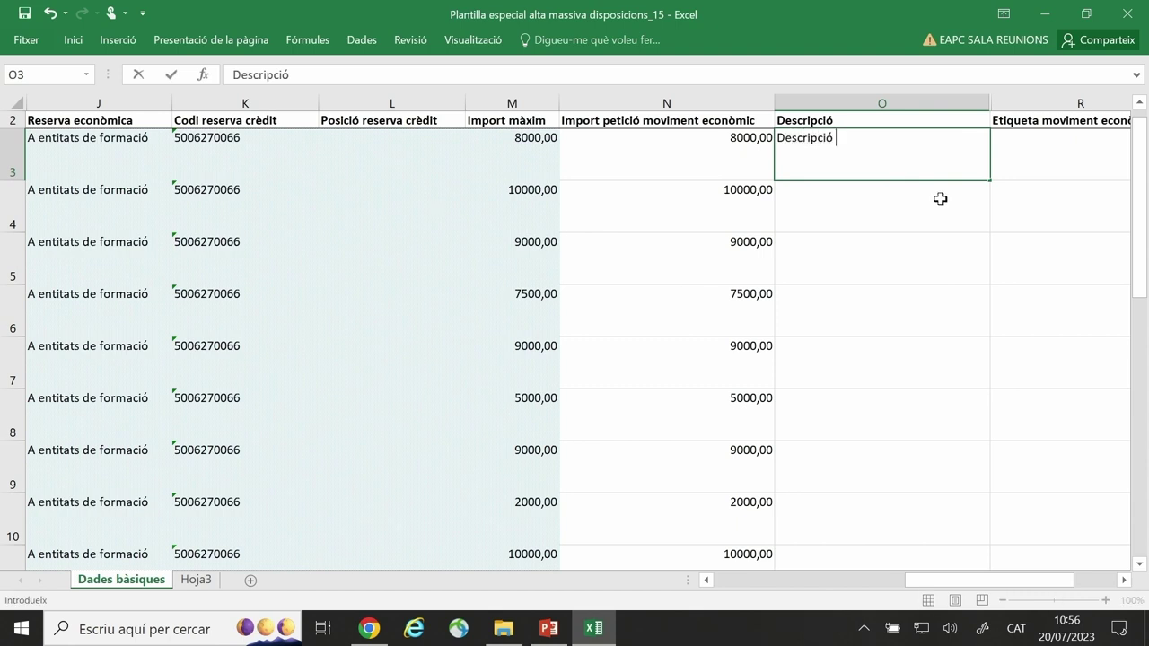
text( D massiva)
click(1055, 257)
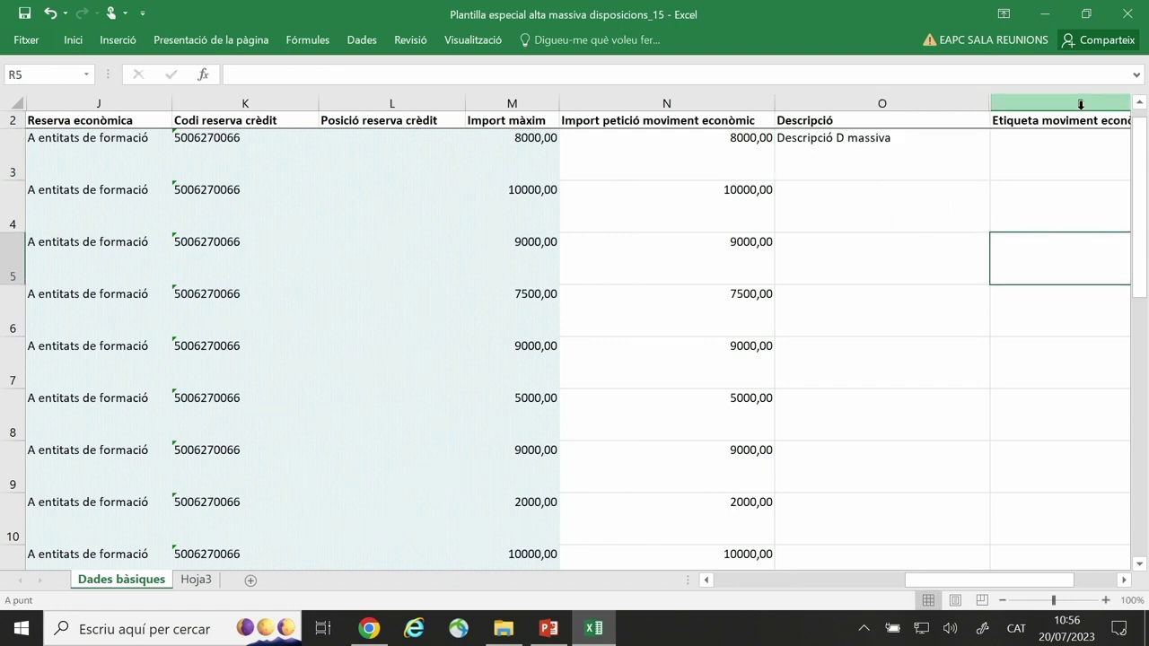
Copy the description from O3 to all the other movement rows, O4 to O32
click(889, 137)
key(ctrl+c)
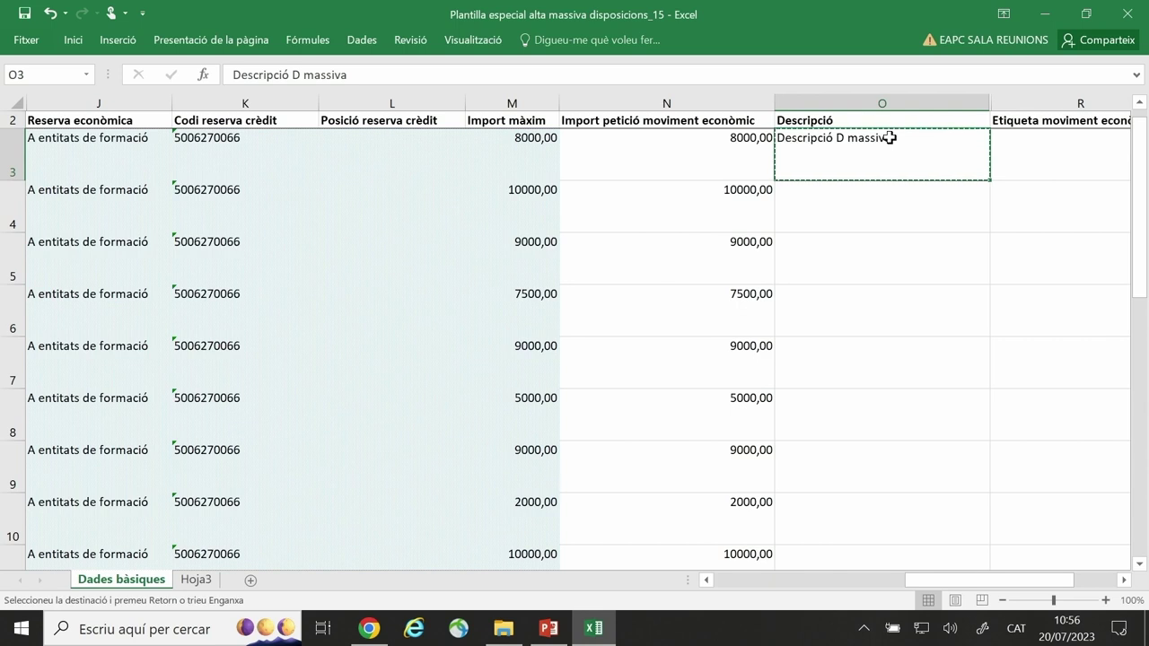
click(850, 192)
drag(850, 192, 880, 493)
key(ctrl+v)
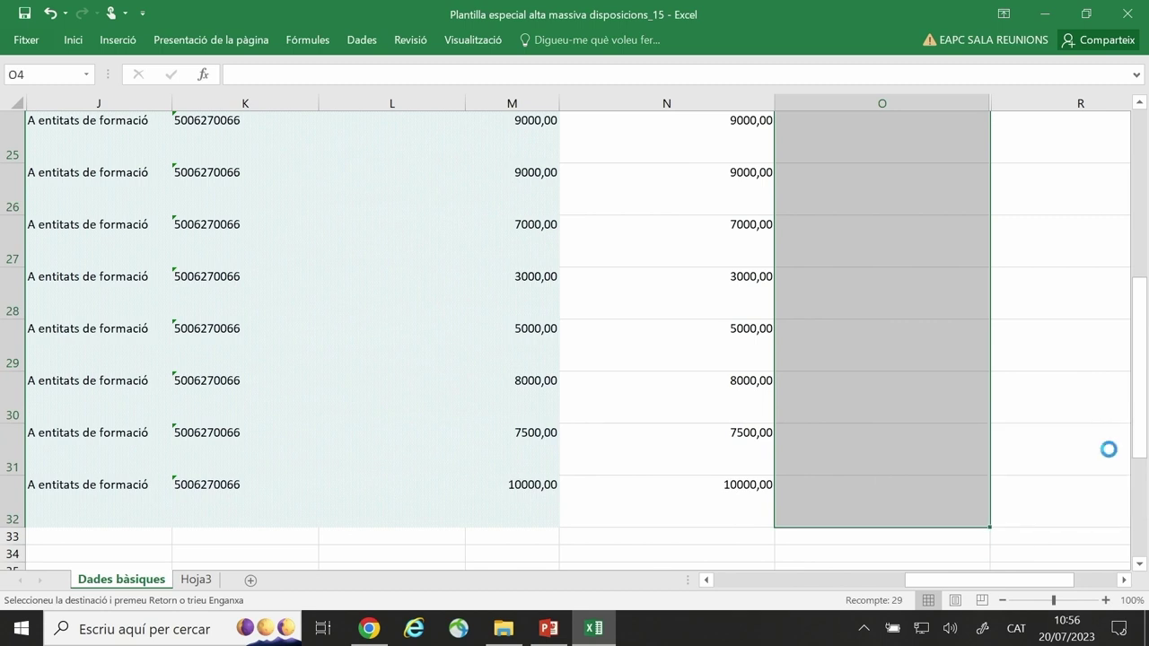
click(1026, 247)
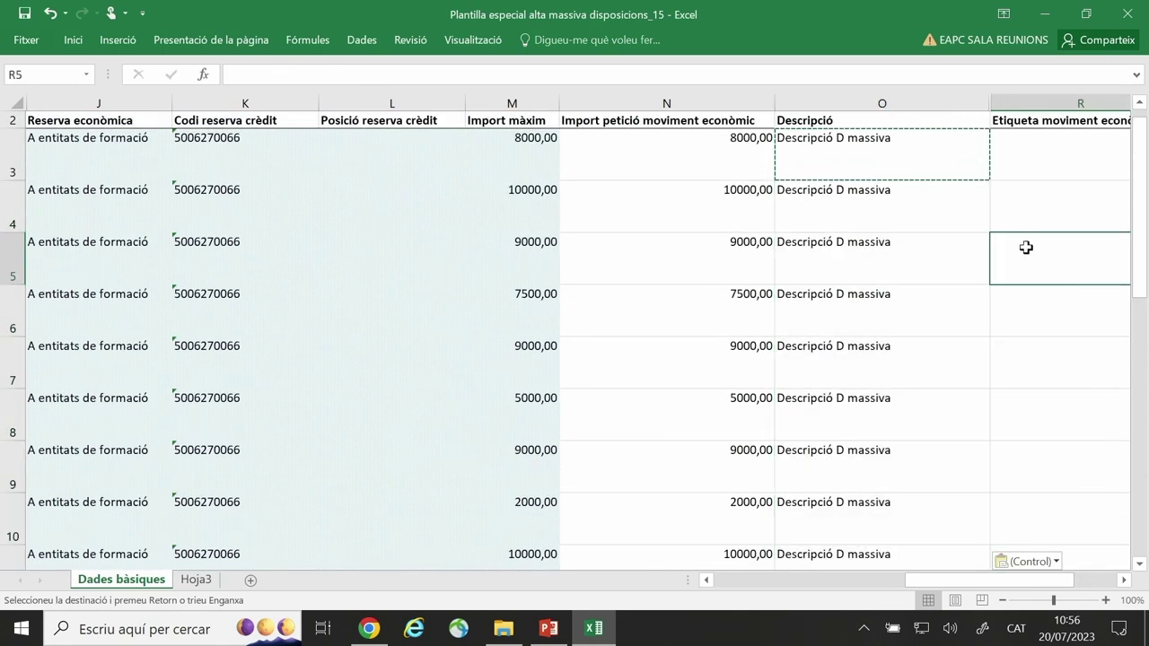
key(Escape)
Examine the empty Etiqueta moviment econòmic and Comentaris fields of the first movement row
scroll(1024, 249, right, 3)
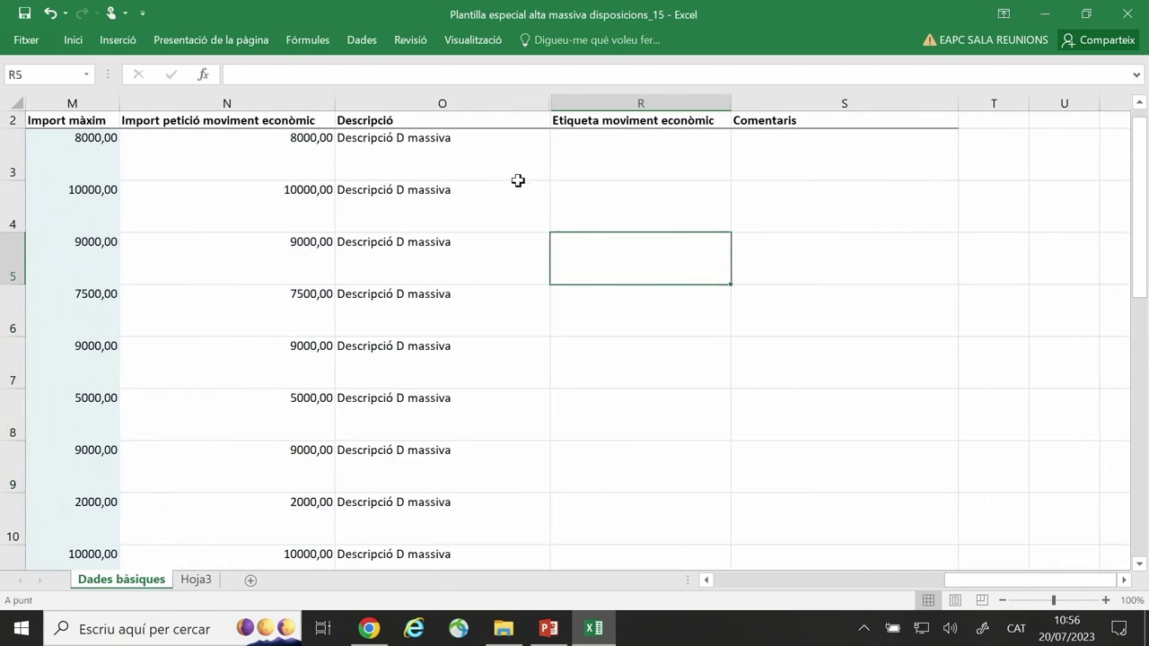
click(662, 158)
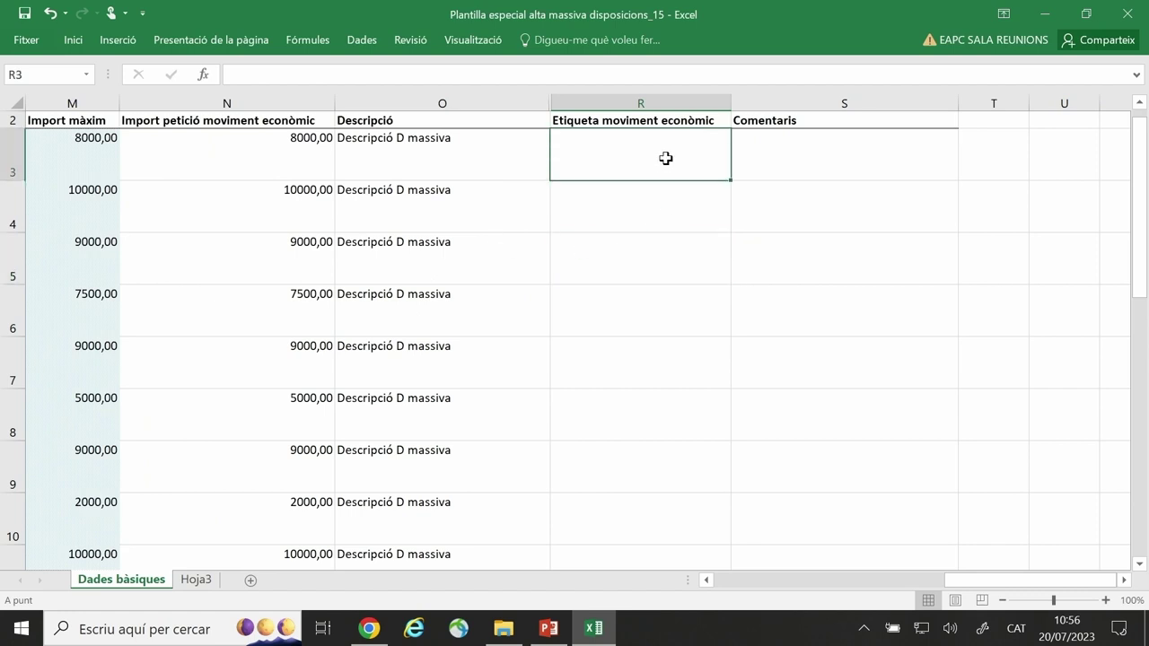
click(830, 158)
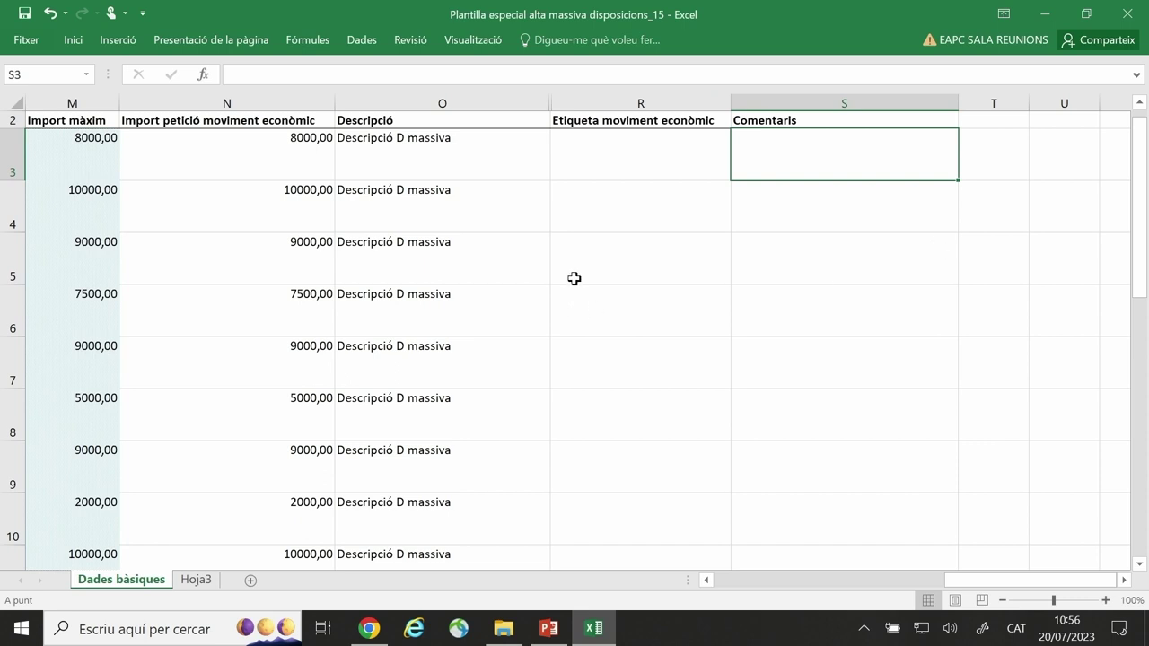
Save and close the completed disposicions_15 template, and check the saved file in the Baixades folder
click(25, 12)
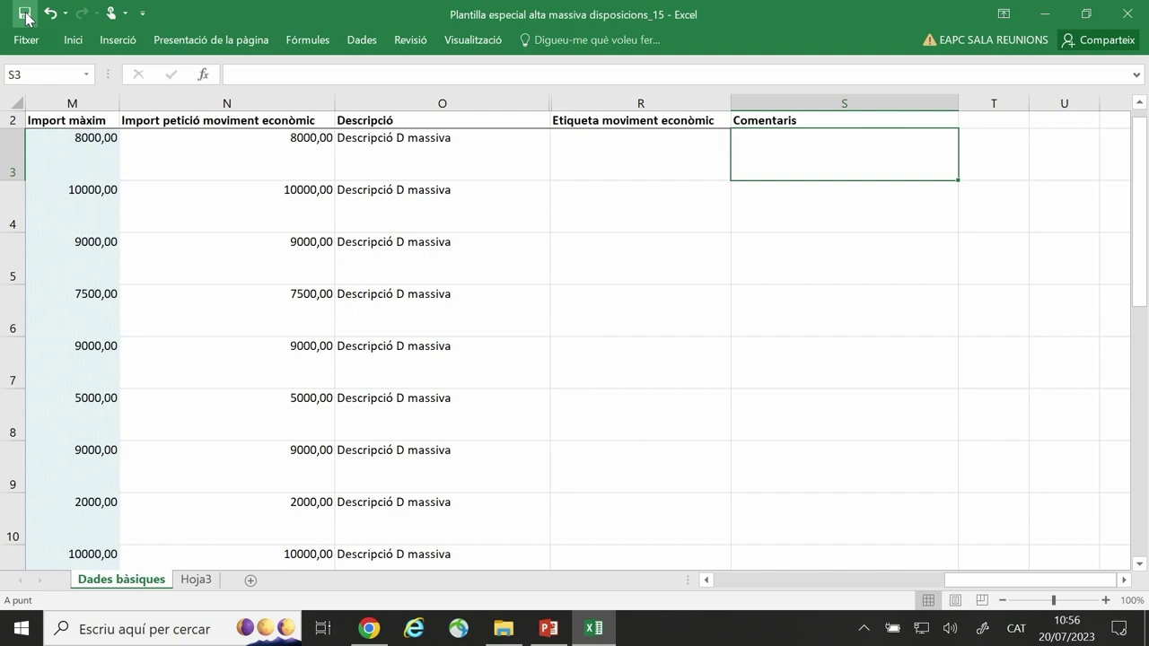
click(1129, 14)
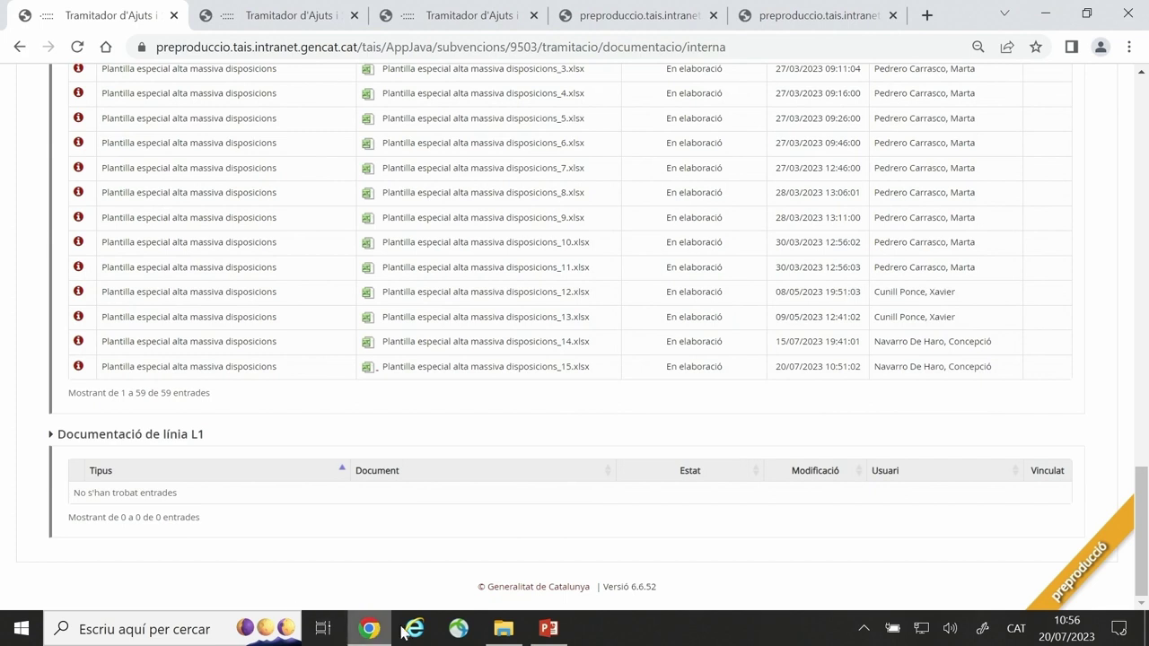
click(503, 629)
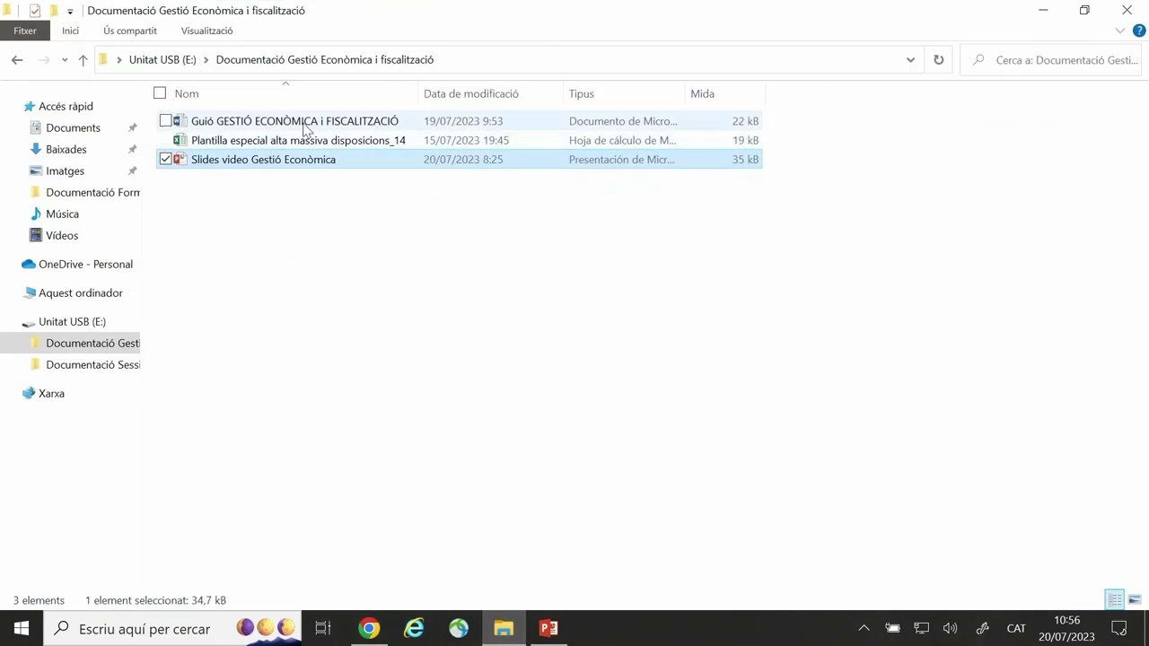
click(64, 148)
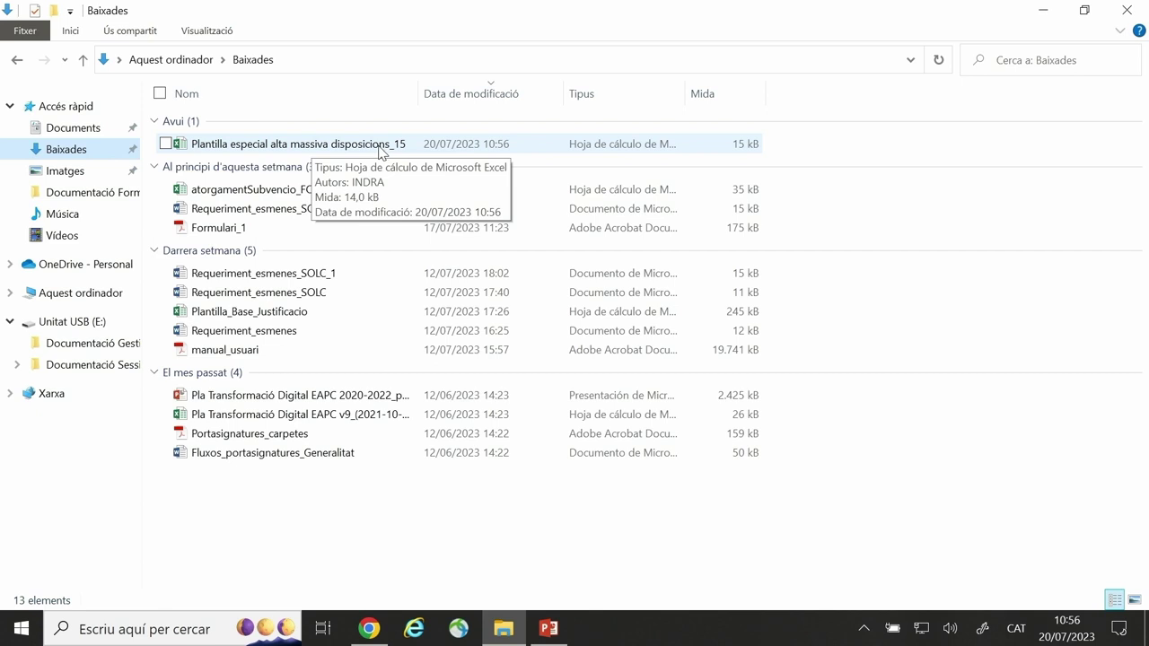
click(1047, 10)
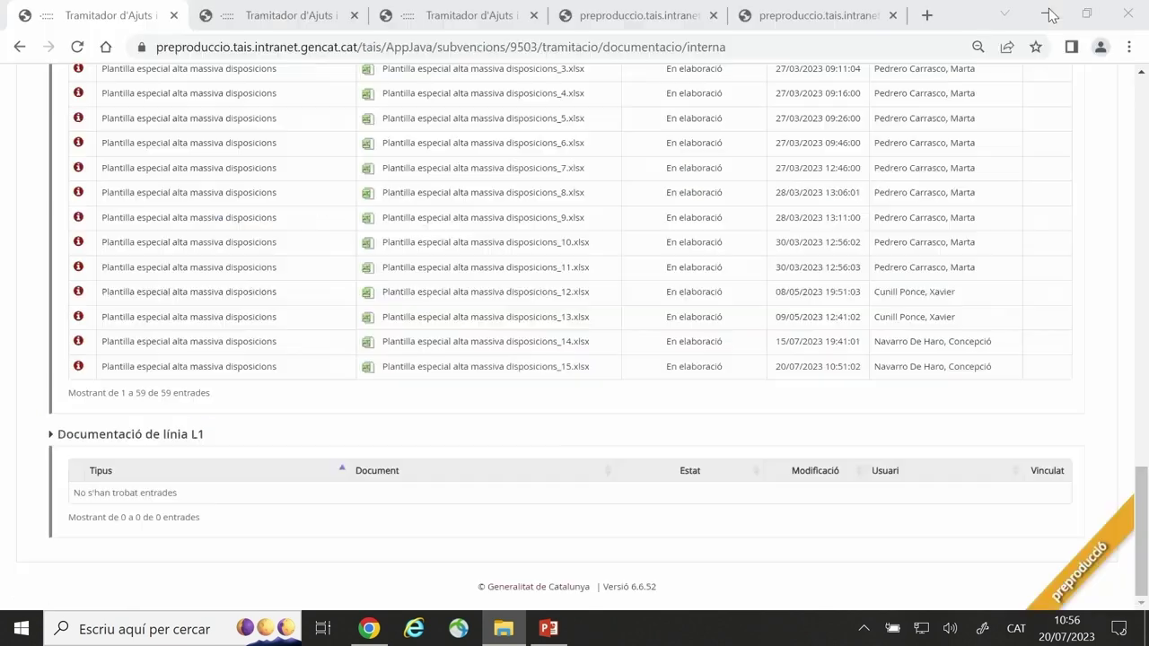
Return to the Consulta de moviments econòmics page in the browser and open the Creació massiva operation
scroll(778, 292, up, 15)
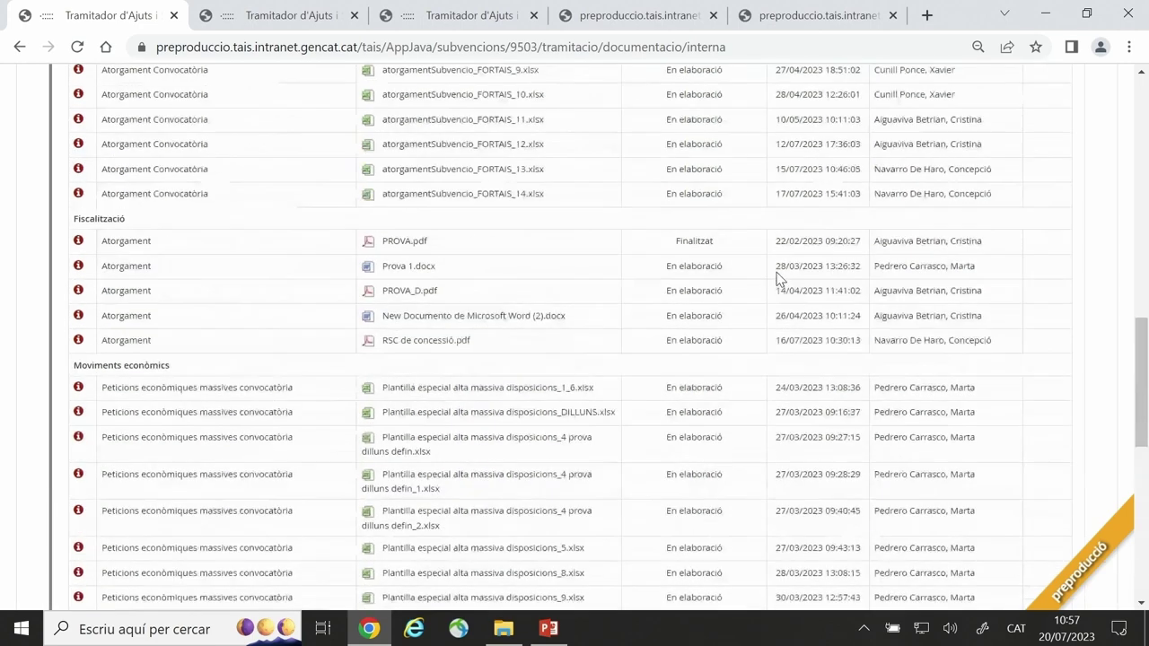
scroll(777, 280, up, 7)
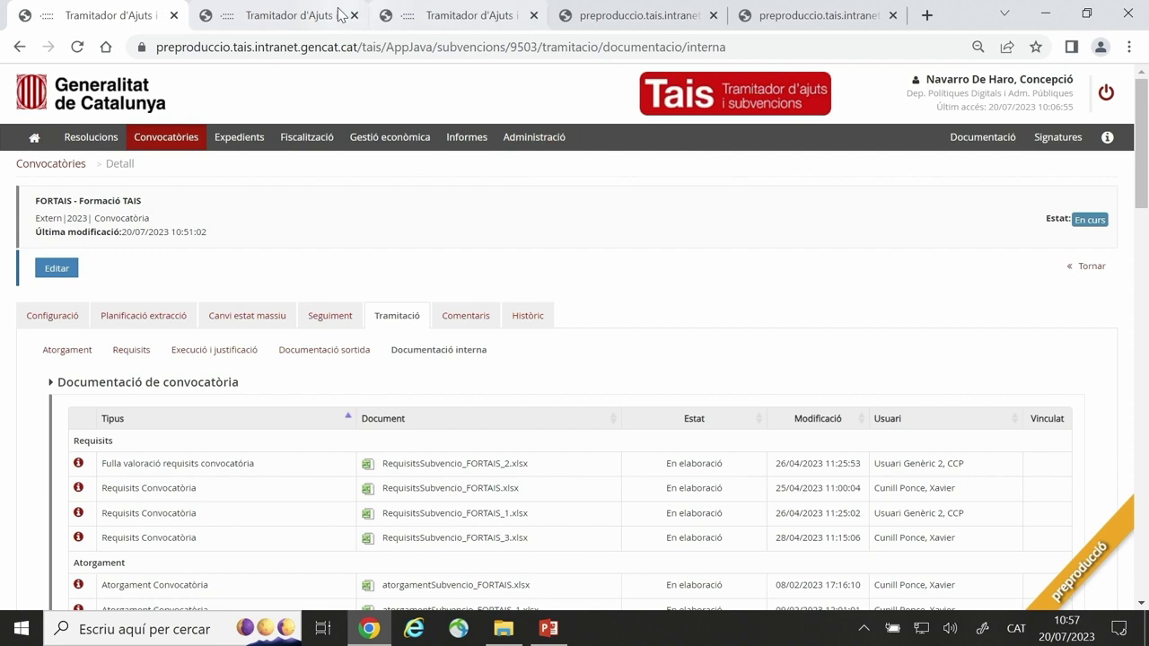
click(269, 18)
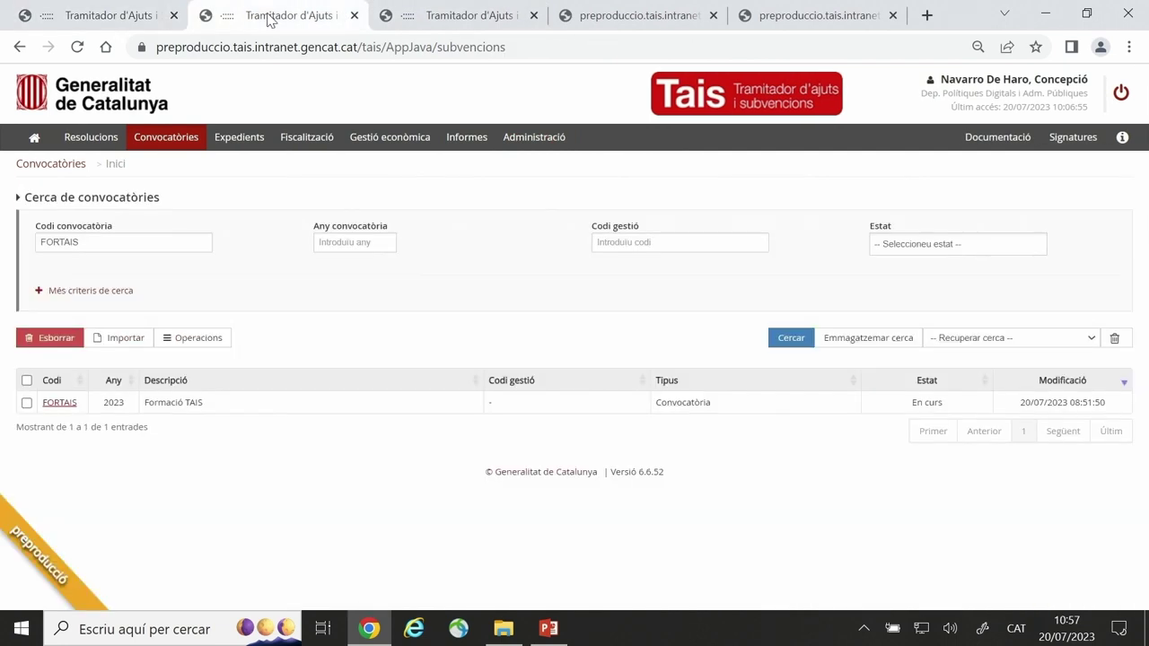
click(804, 13)
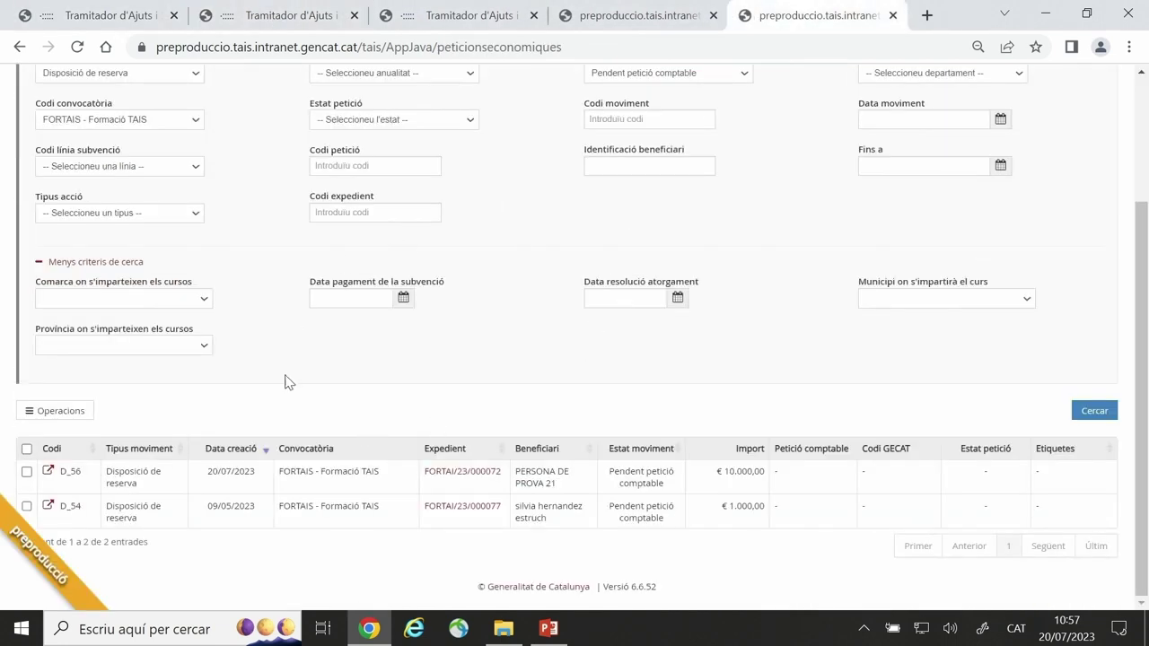
scroll(321, 308, up, 2)
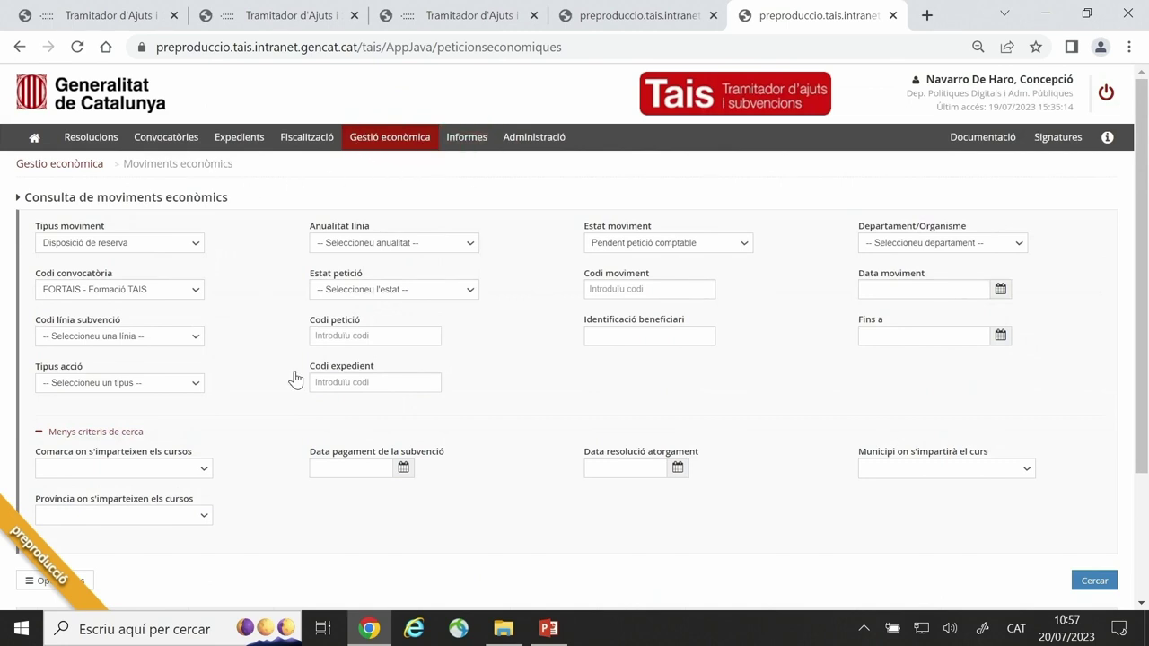
scroll(404, 362, down, 2)
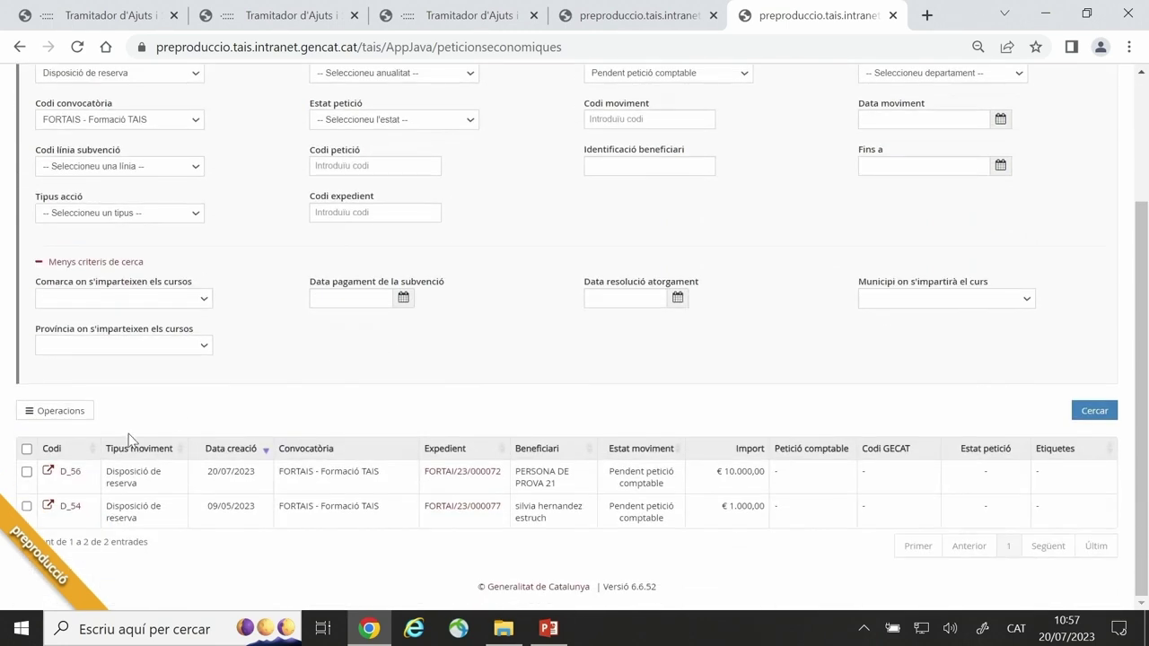
click(54, 413)
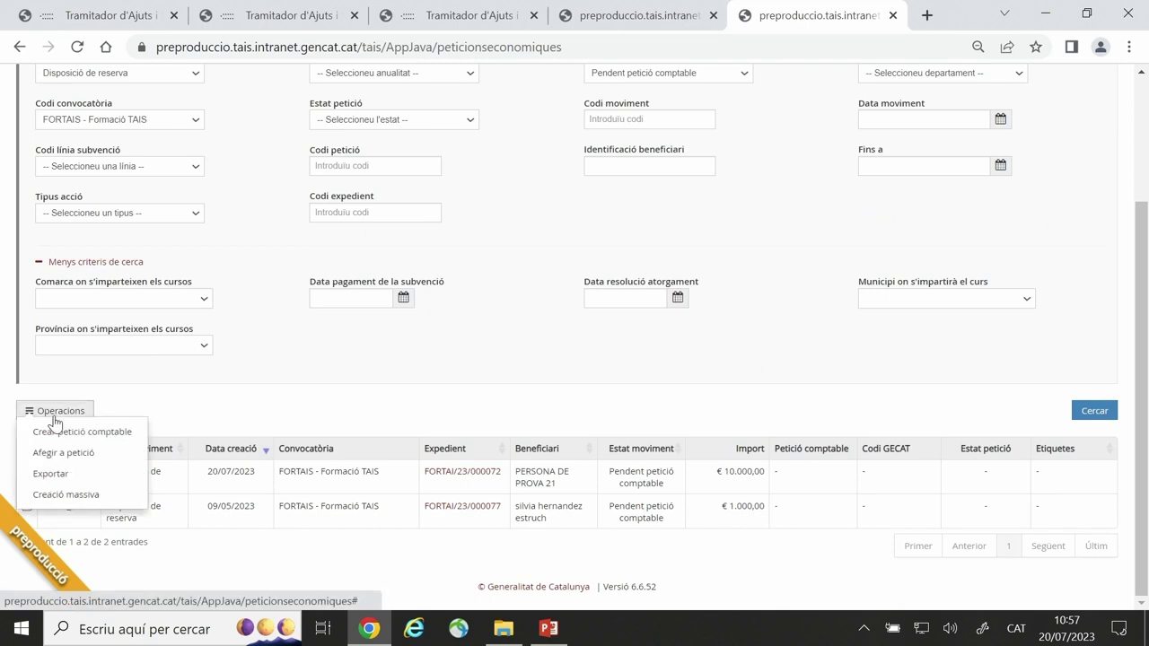
click(76, 494)
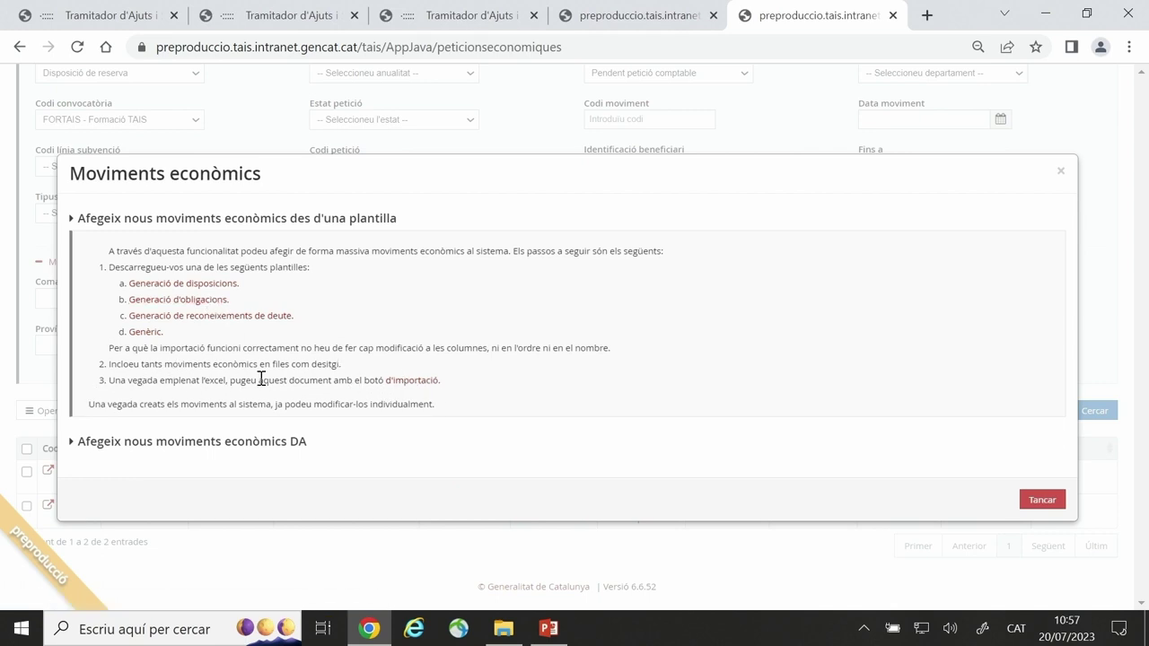
Import "Plantilla especial alta massiva disposicions_15" from Baixades as the mass-creation file and save it to create the movements
click(412, 384)
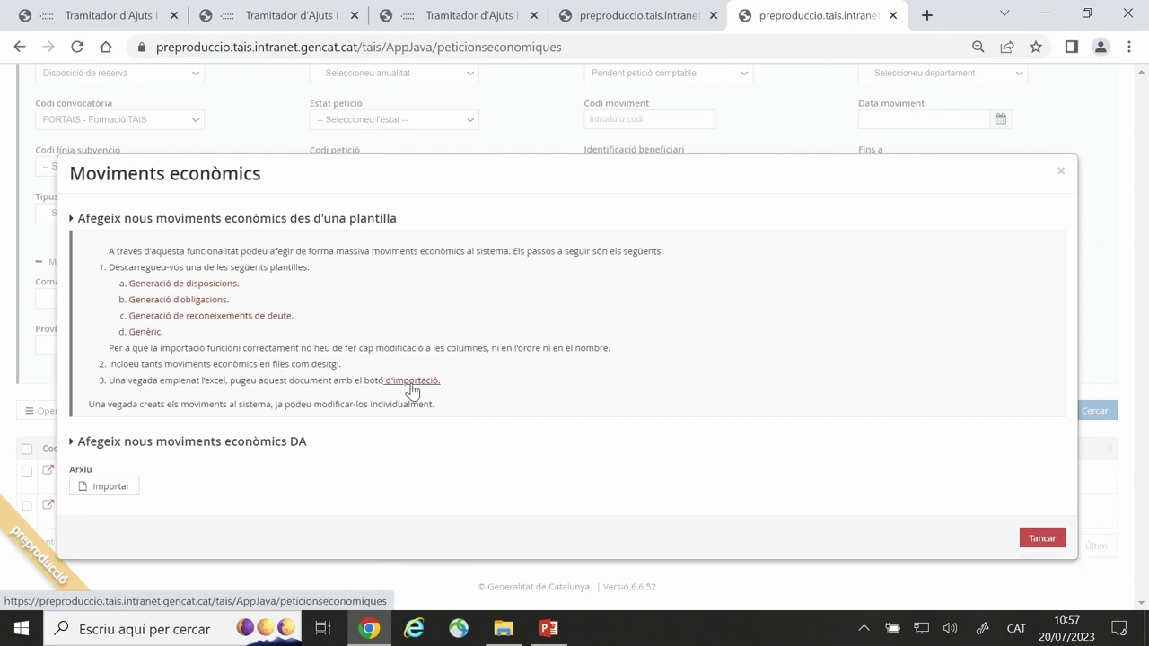
click(110, 490)
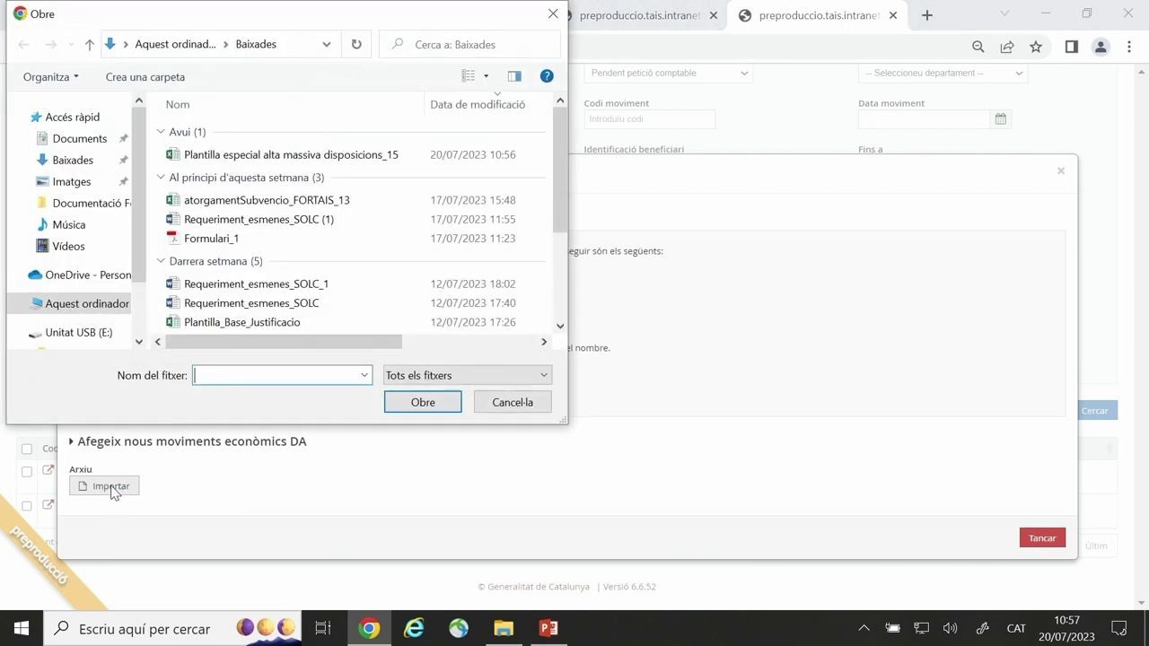
click(72, 166)
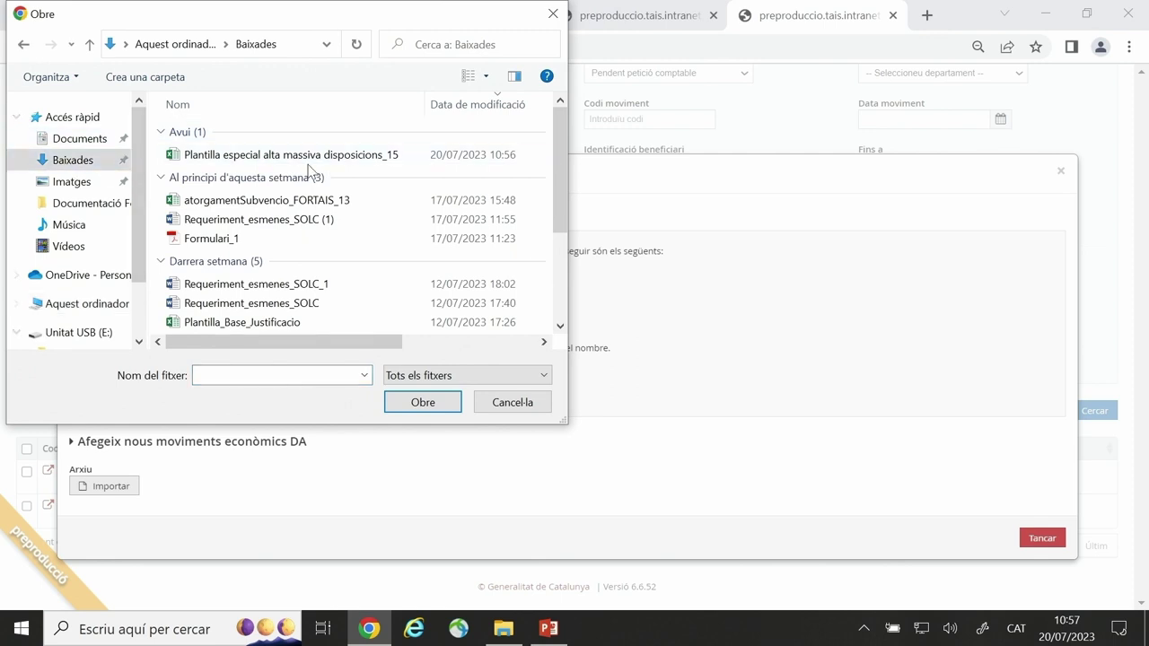
click(425, 405)
click(352, 154)
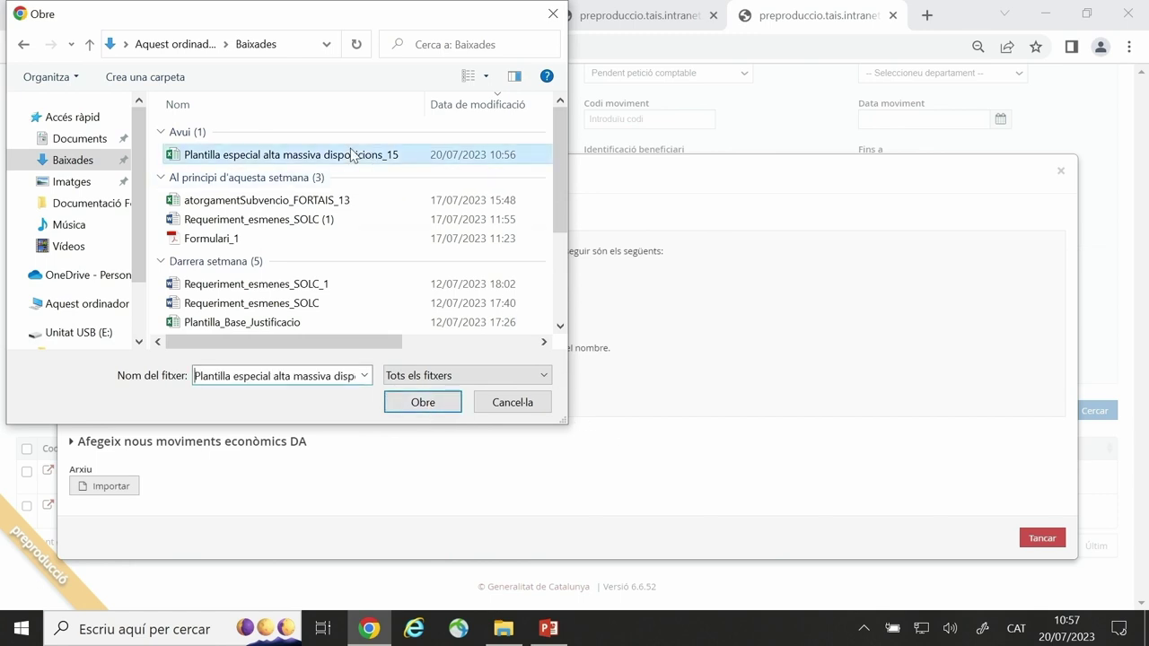
click(420, 403)
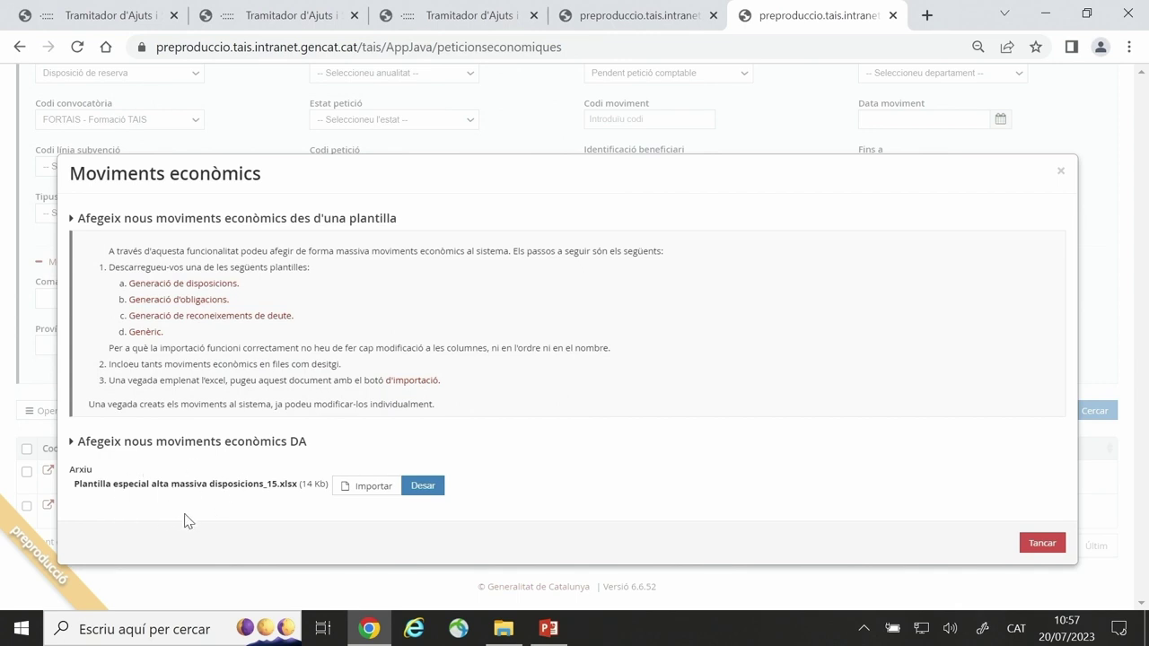
click(433, 494)
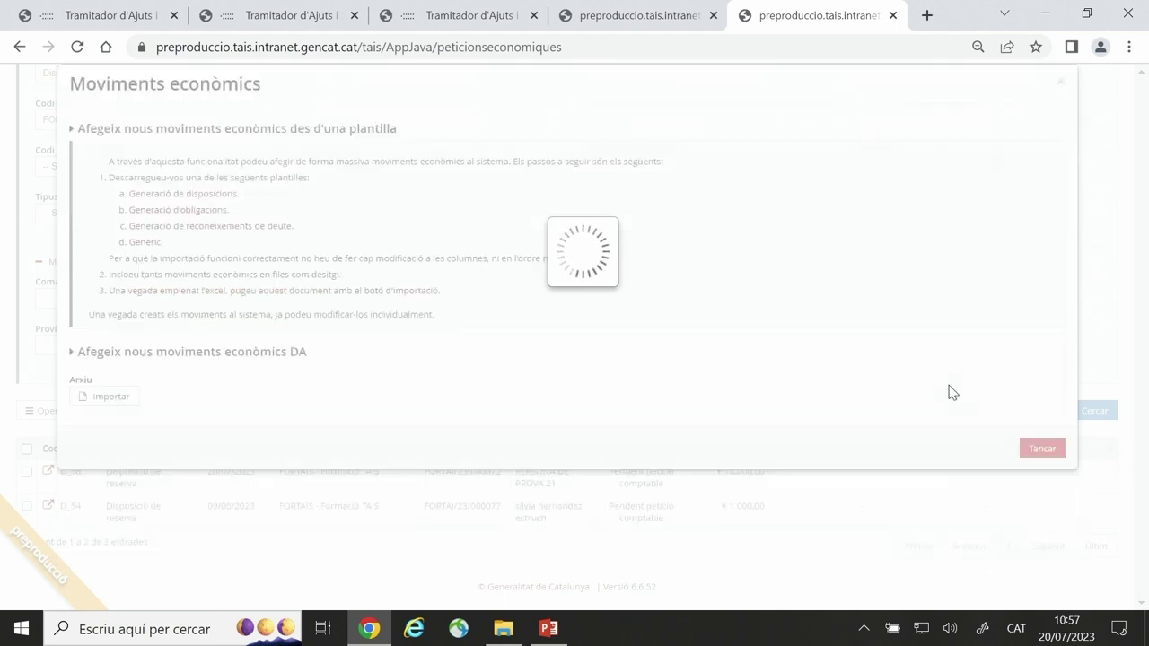
Review the first page of Disposició de reserva movements for the FORTAIS call, checking their state, amounts and Petició comptable columns
scroll(930, 393, down, 2)
scroll(931, 392, down, 1)
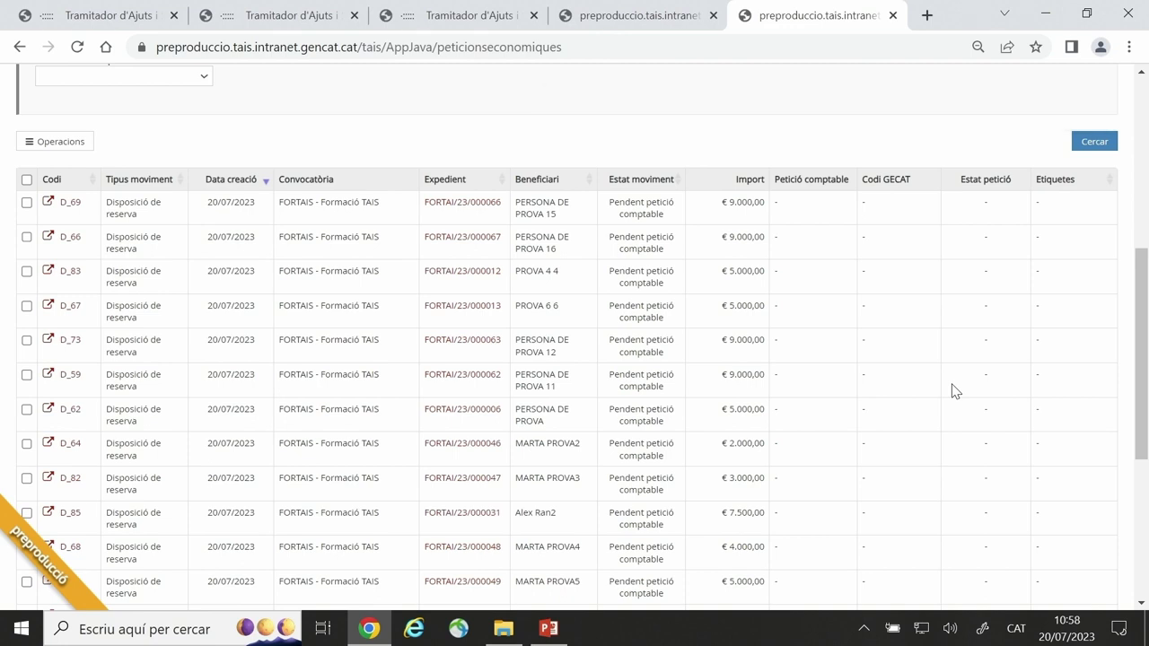
scroll(954, 390, down, 2)
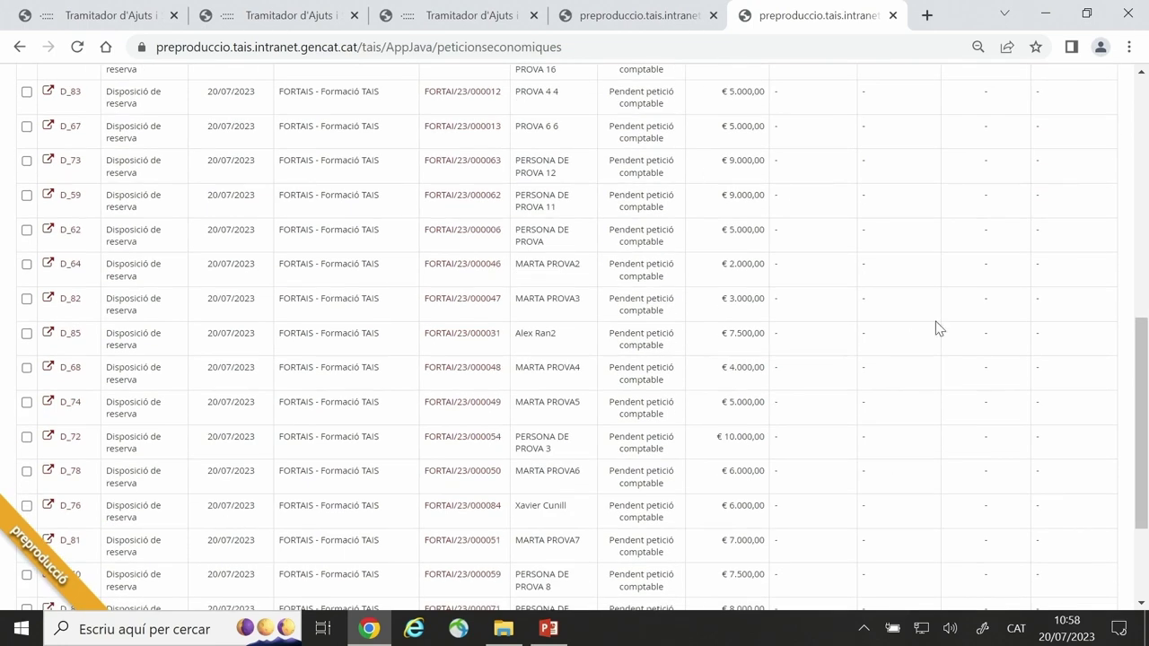
scroll(895, 248, up, 2)
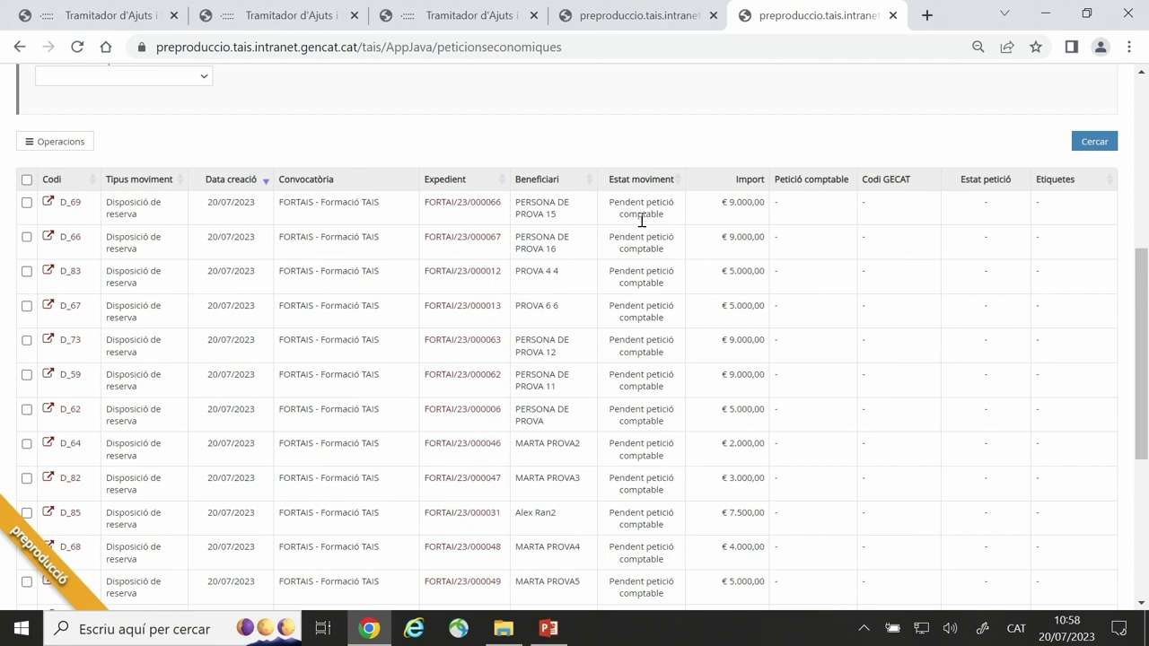
scroll(886, 331, up, 1)
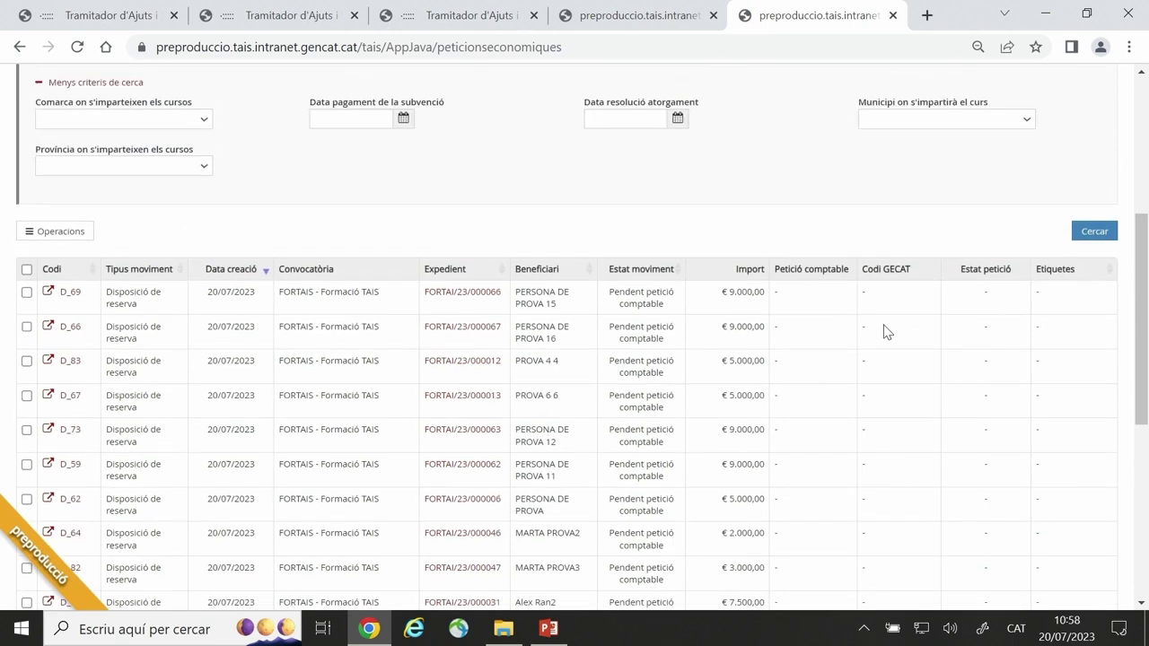
scroll(885, 331, down, 5)
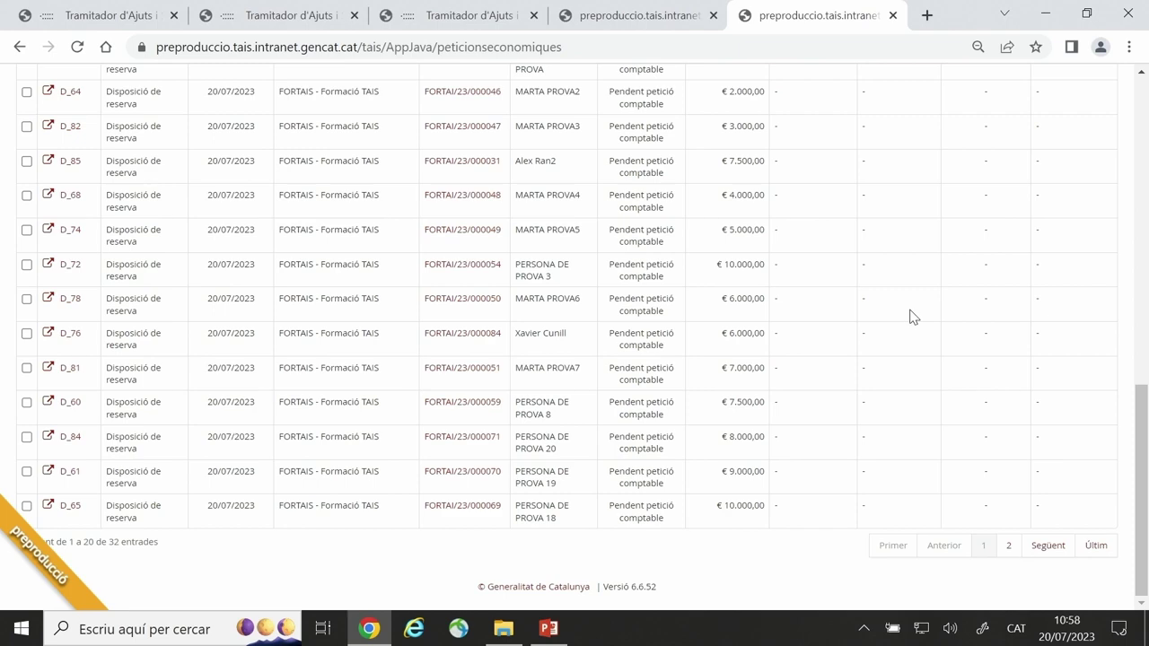
scroll(922, 324, up, 2)
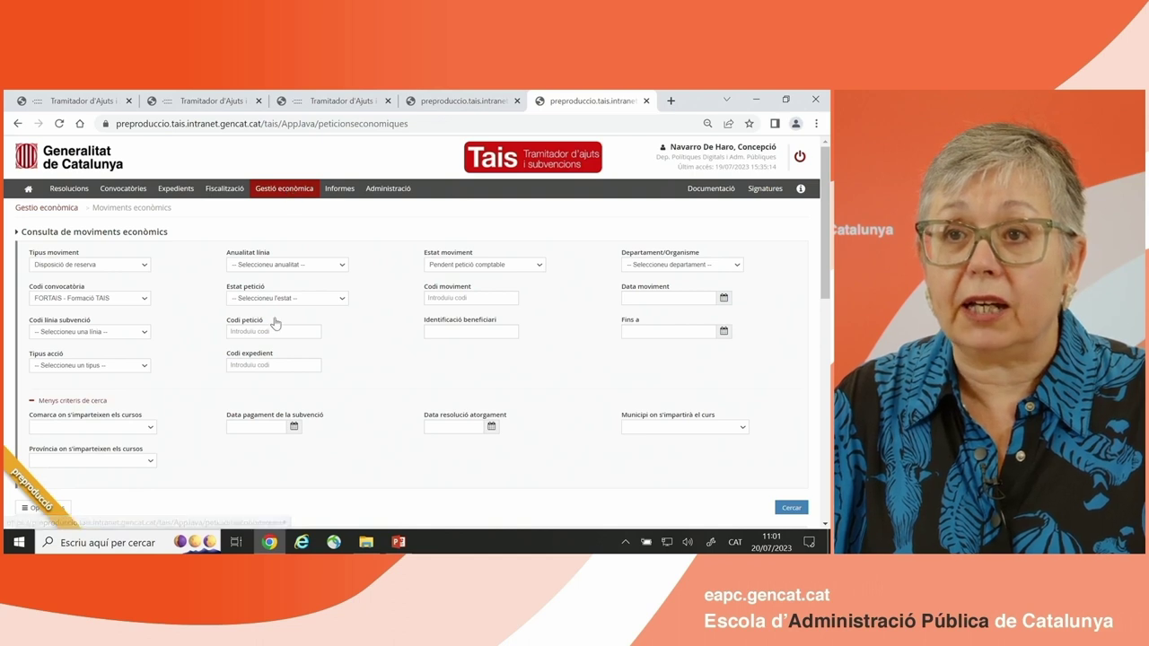
scroll(276, 324, down, 3)
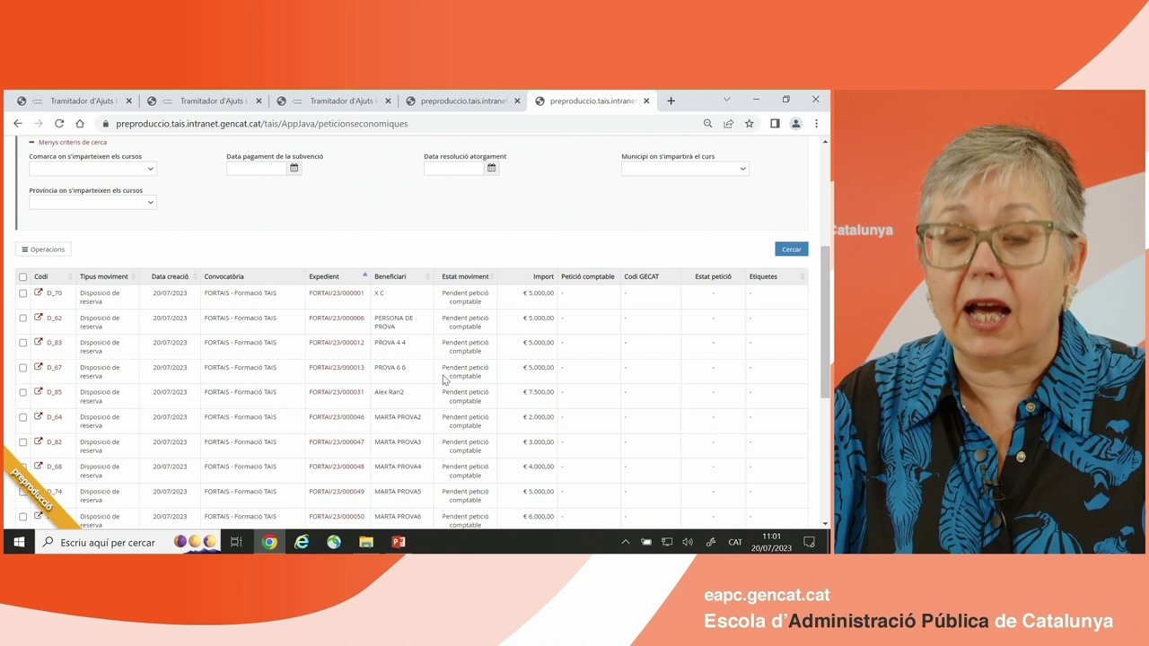
scroll(440, 377, down, 2)
scroll(552, 368, down, 2)
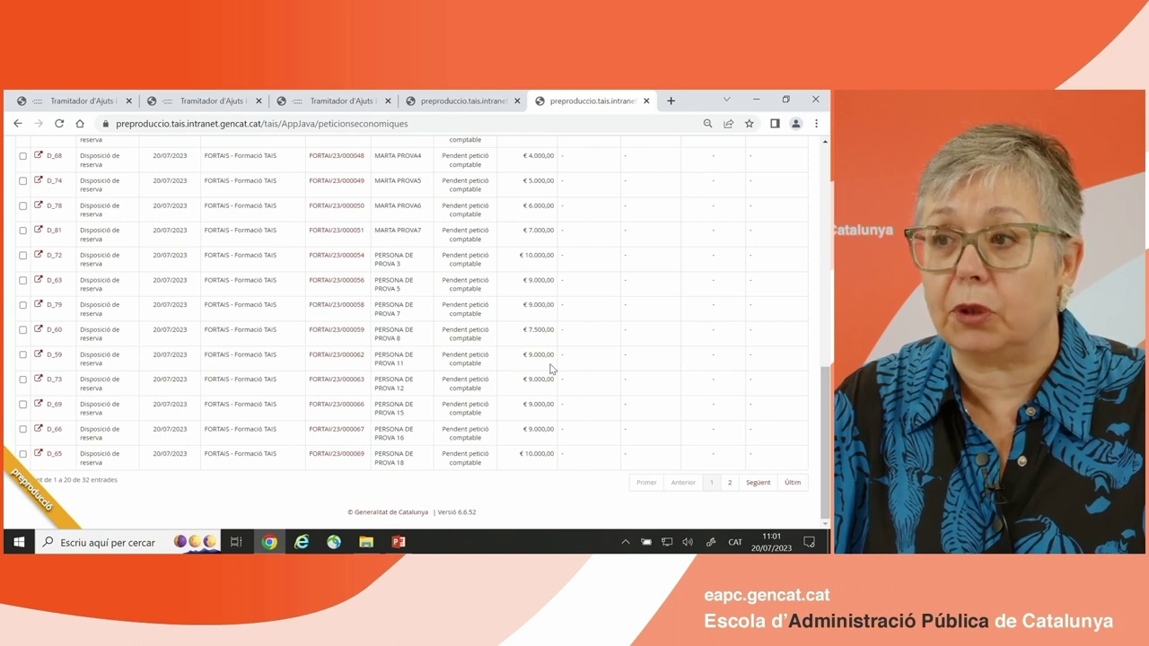
Go to the second page of results, view the detail of movement D_56 and close it
click(758, 482)
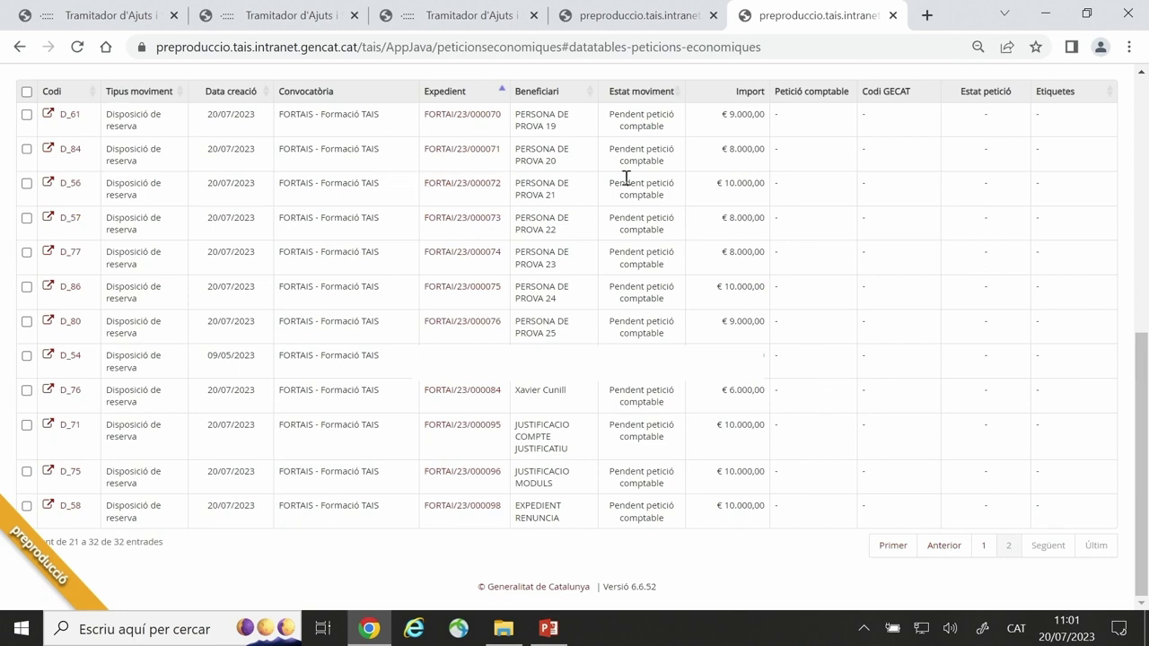
click(71, 185)
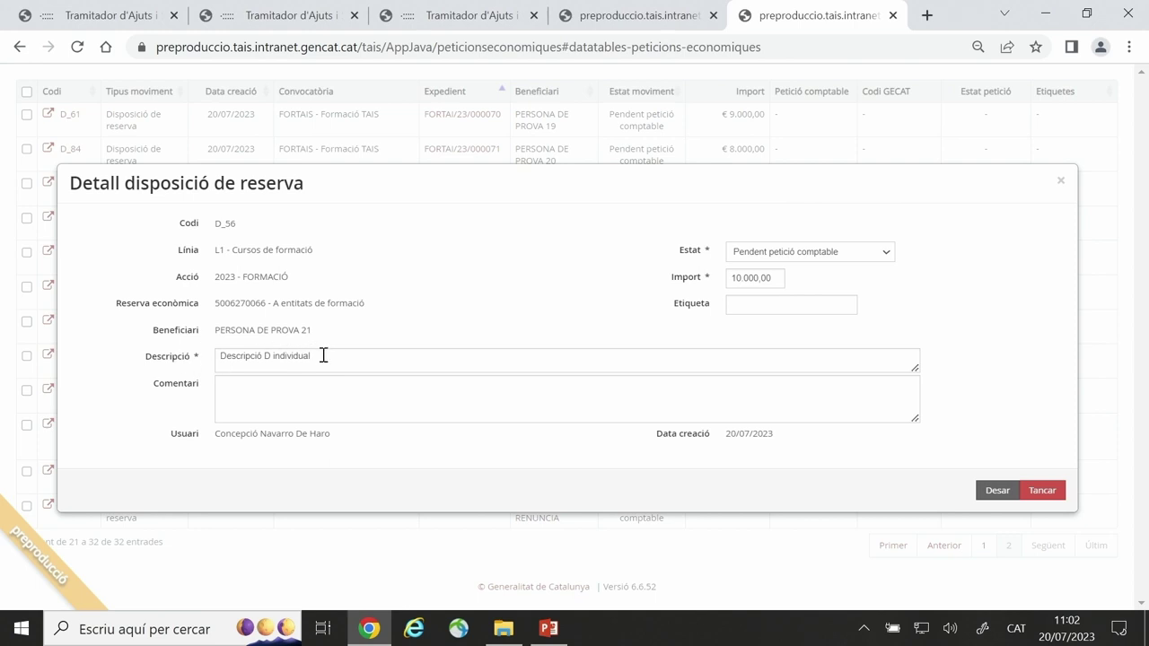
click(1064, 494)
Look over the second page of movements, and return to the first page to review its list
scroll(682, 391, up, 3)
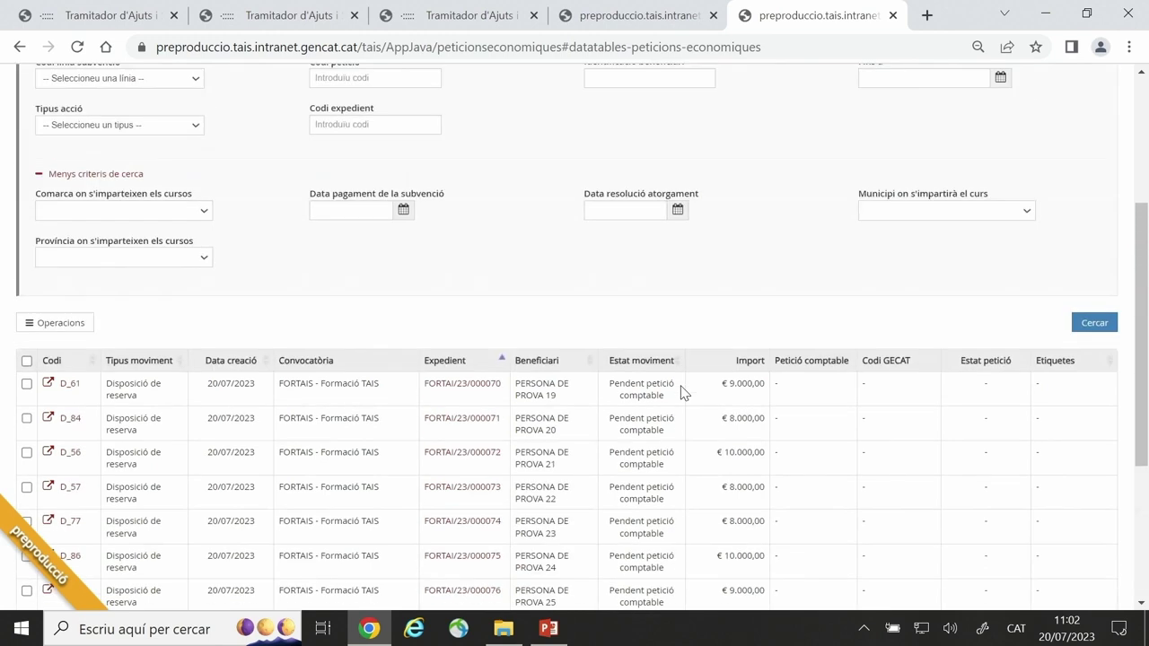
scroll(790, 404, down, 2)
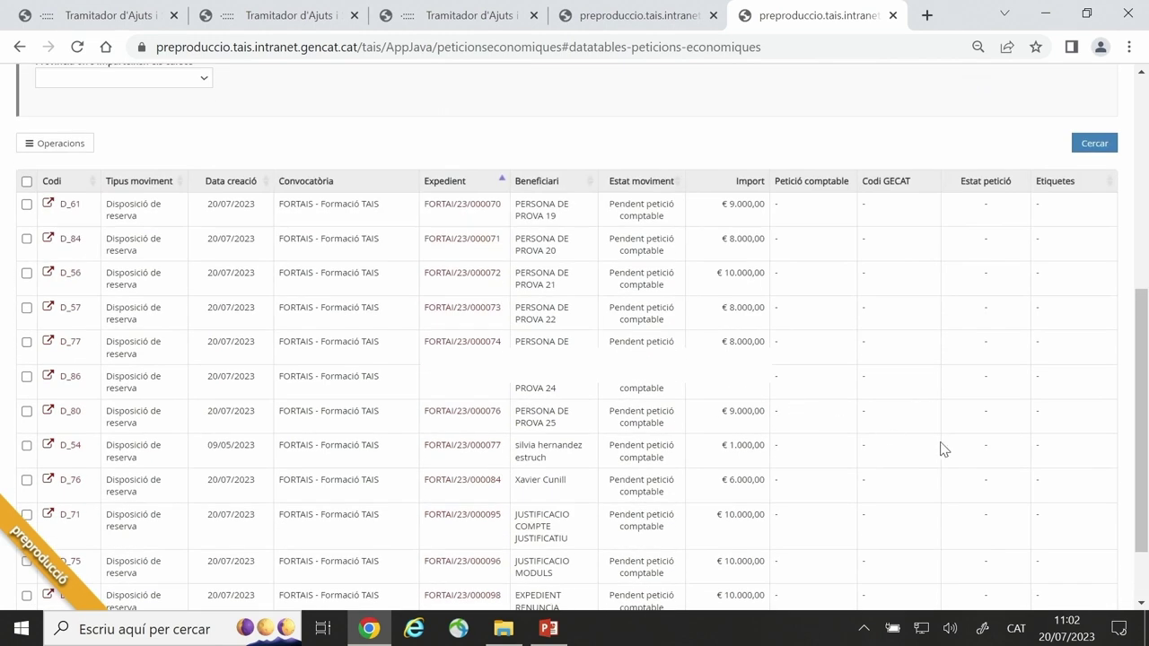
scroll(937, 449, down, 1)
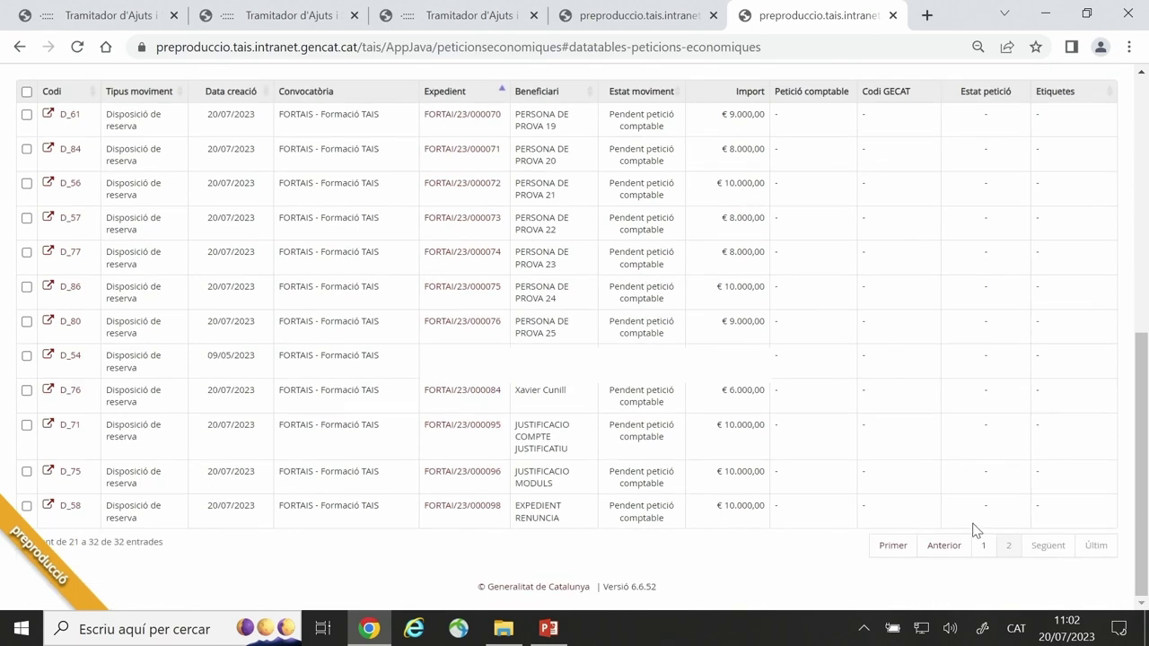
click(891, 550)
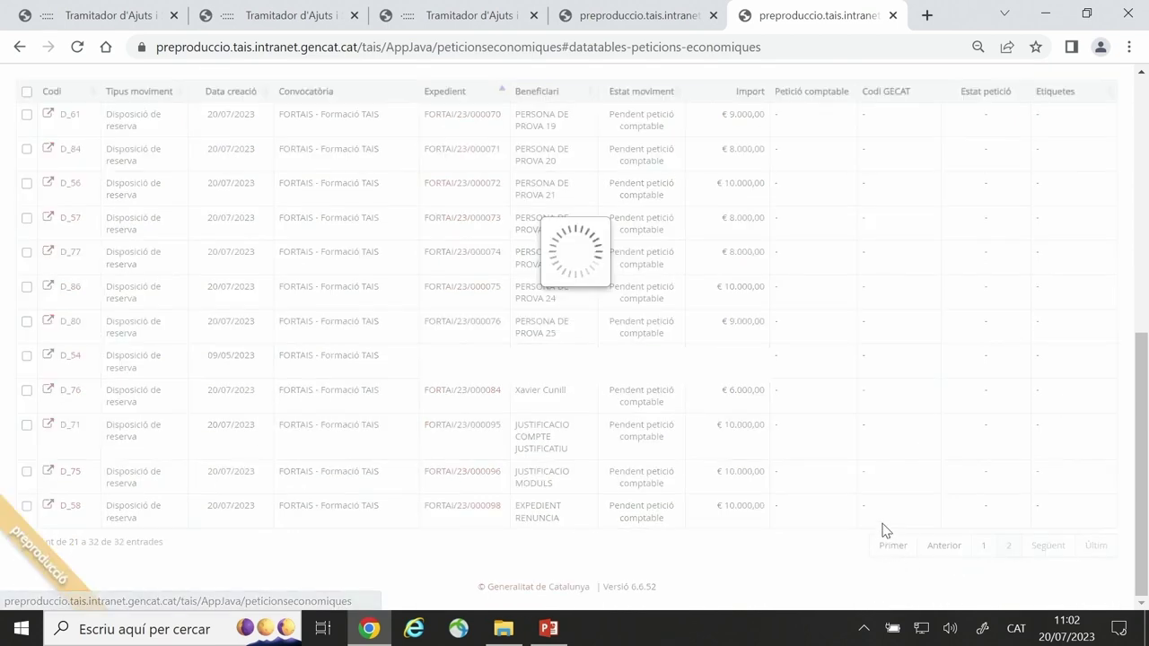
scroll(880, 482, up, 2)
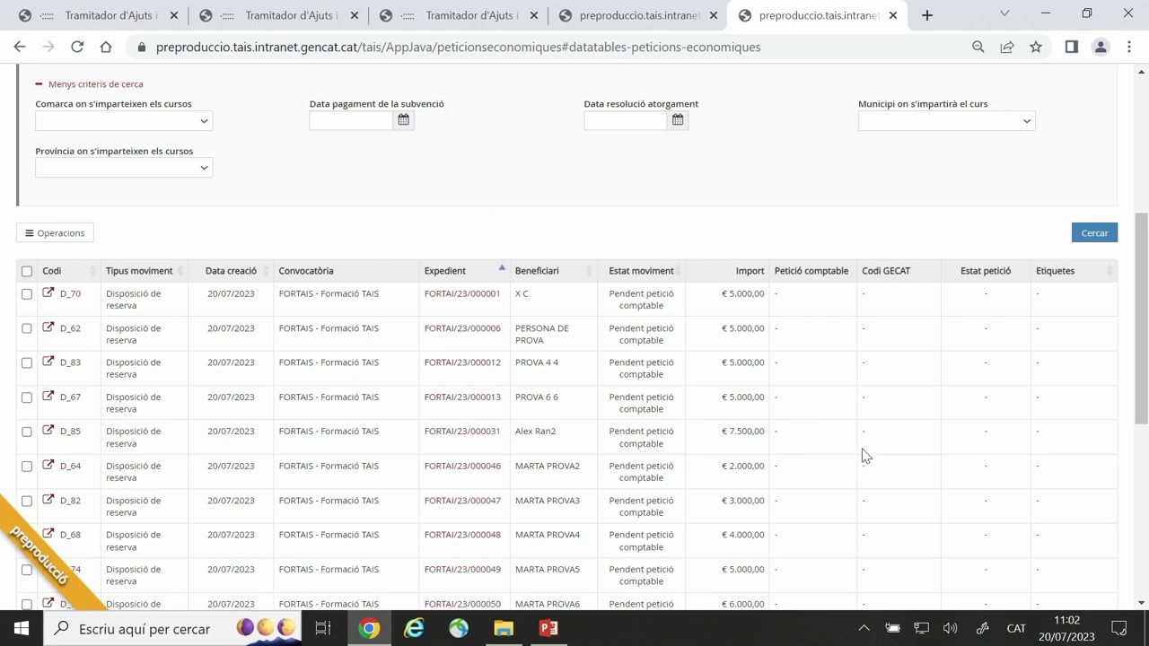
scroll(867, 454, down, 4)
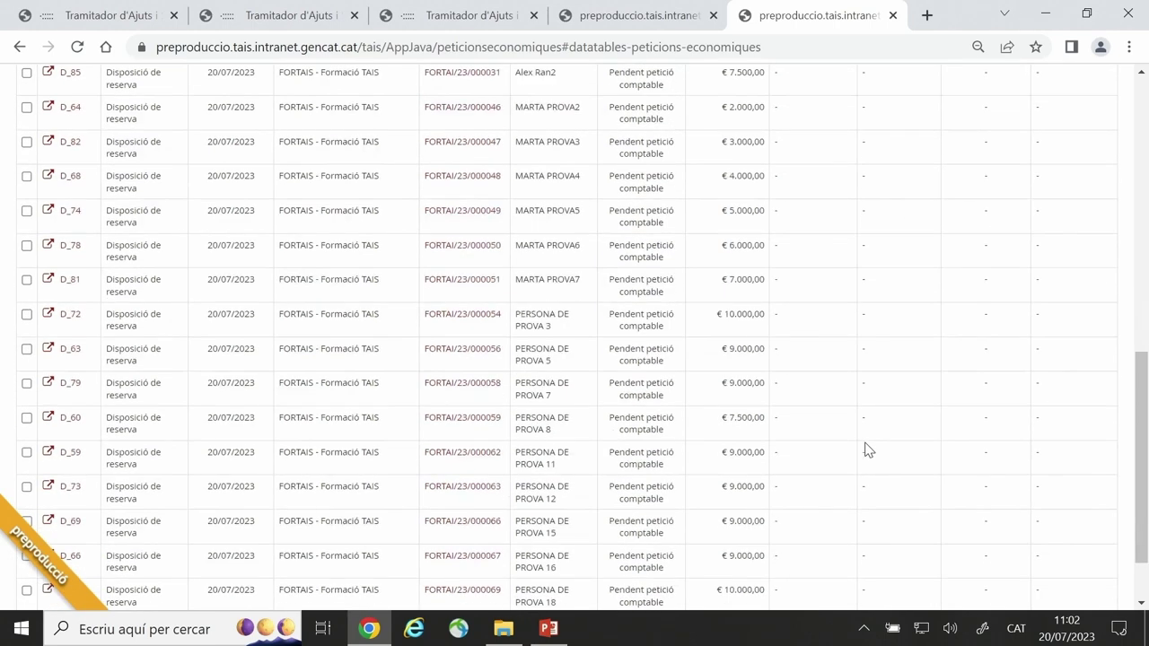
Select the nine consecutive Disposició de reserva movements from D_72 to D_65 at the end of the first results page
scroll(867, 451, up, 3)
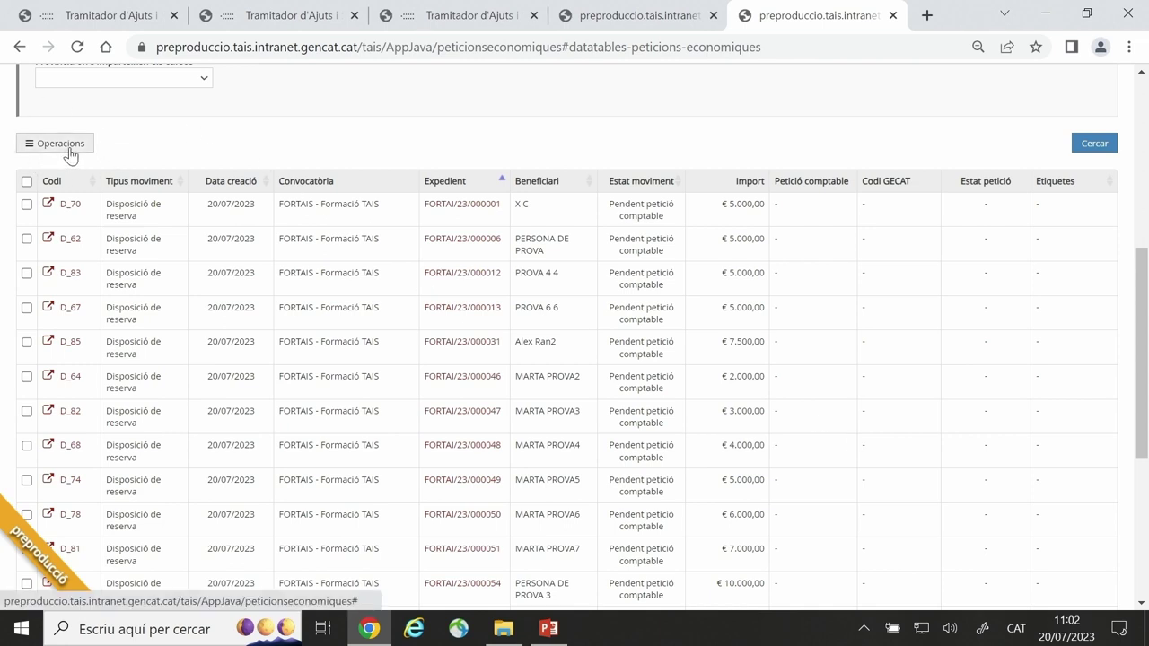
scroll(799, 350, down, 4)
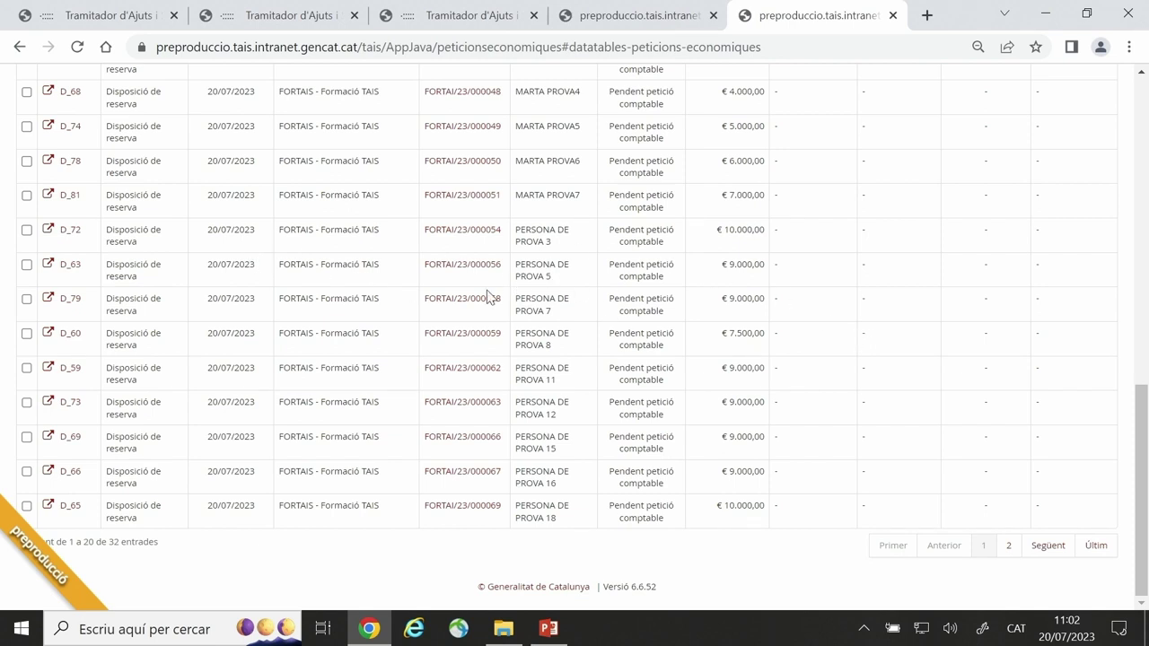
click(27, 232)
click(27, 266)
click(27, 333)
click(27, 369)
click(27, 403)
click(26, 438)
click(27, 473)
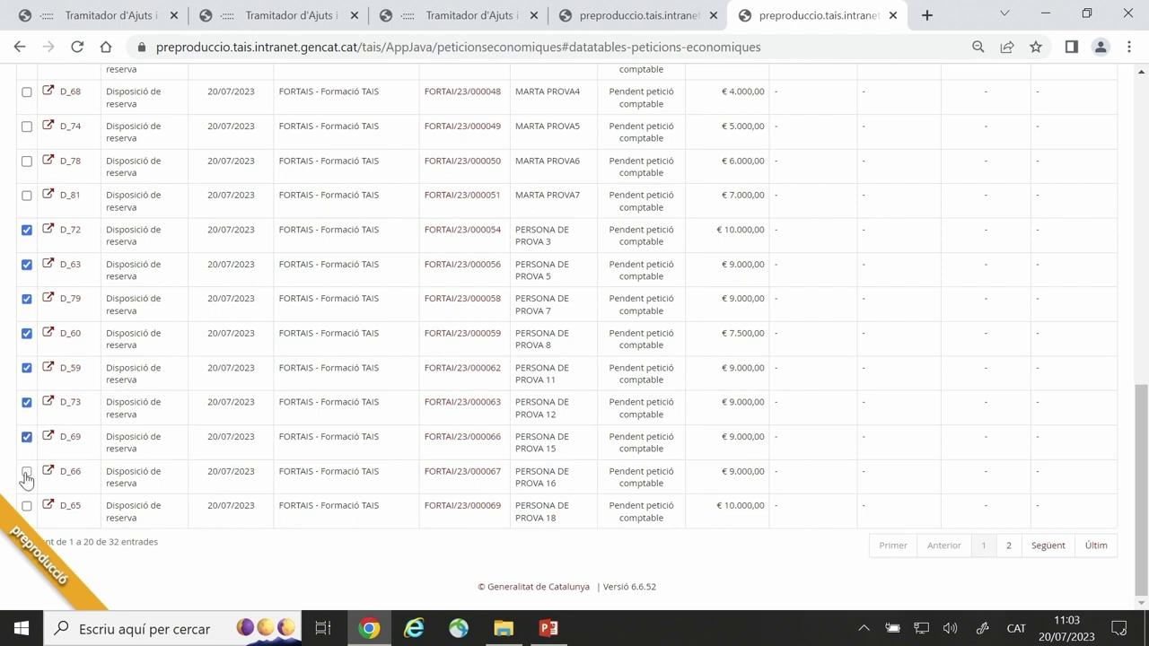
click(27, 507)
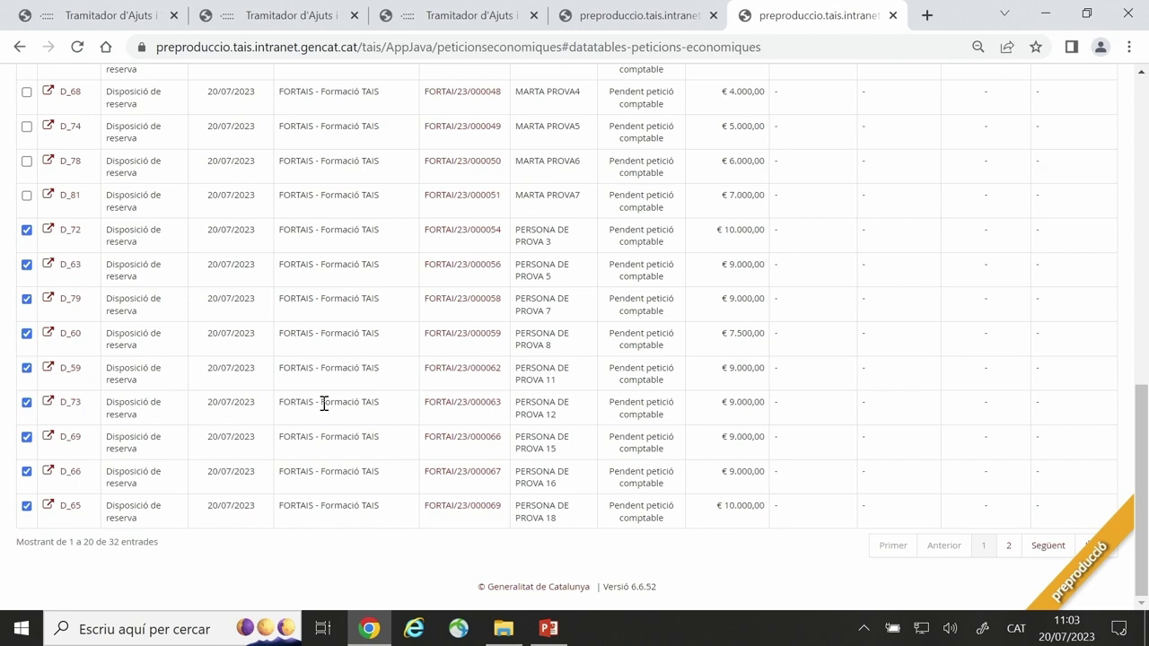
Start creating a petició comptable from the selected movements and review the movements listed in its form
scroll(325, 403, up, 6)
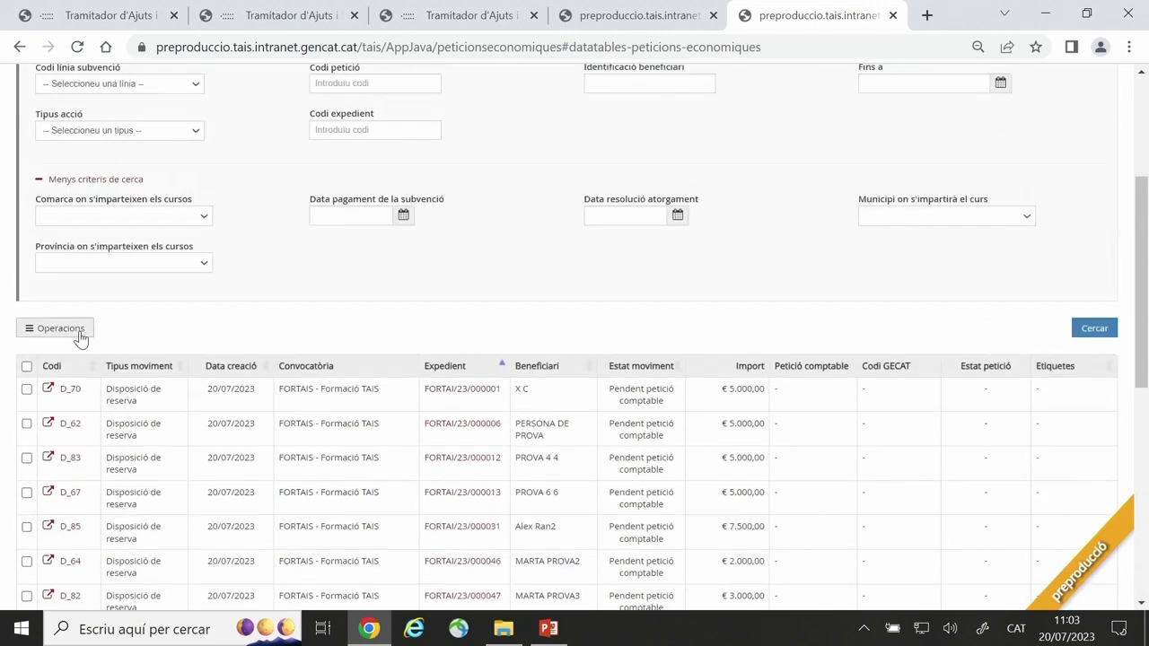
click(79, 334)
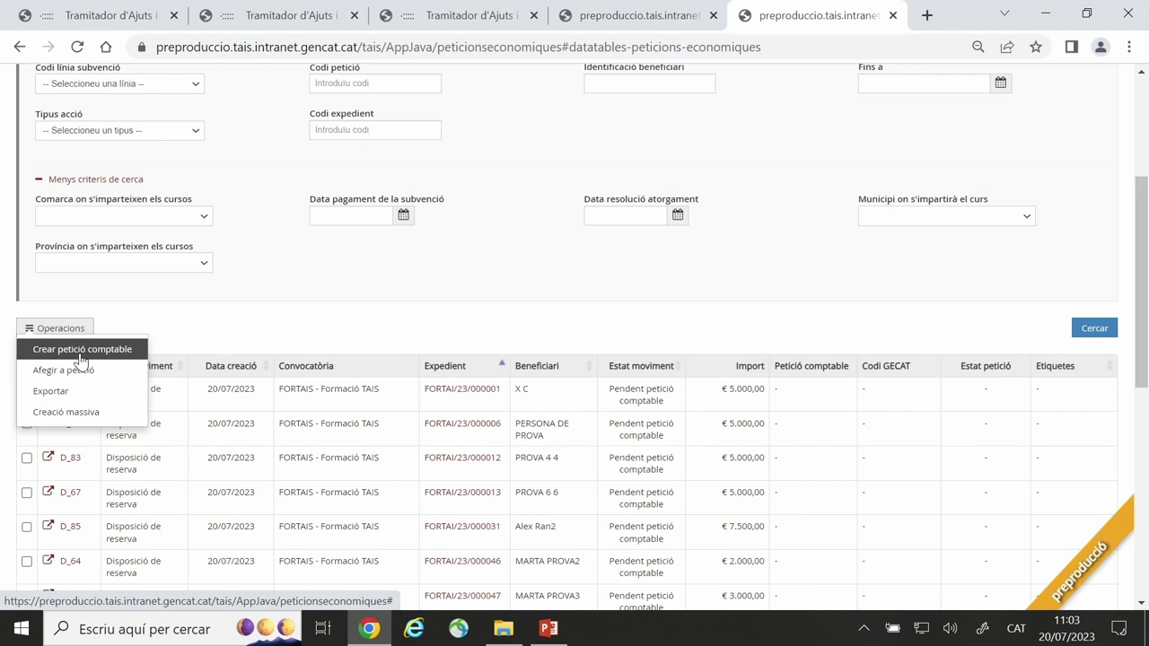
click(80, 353)
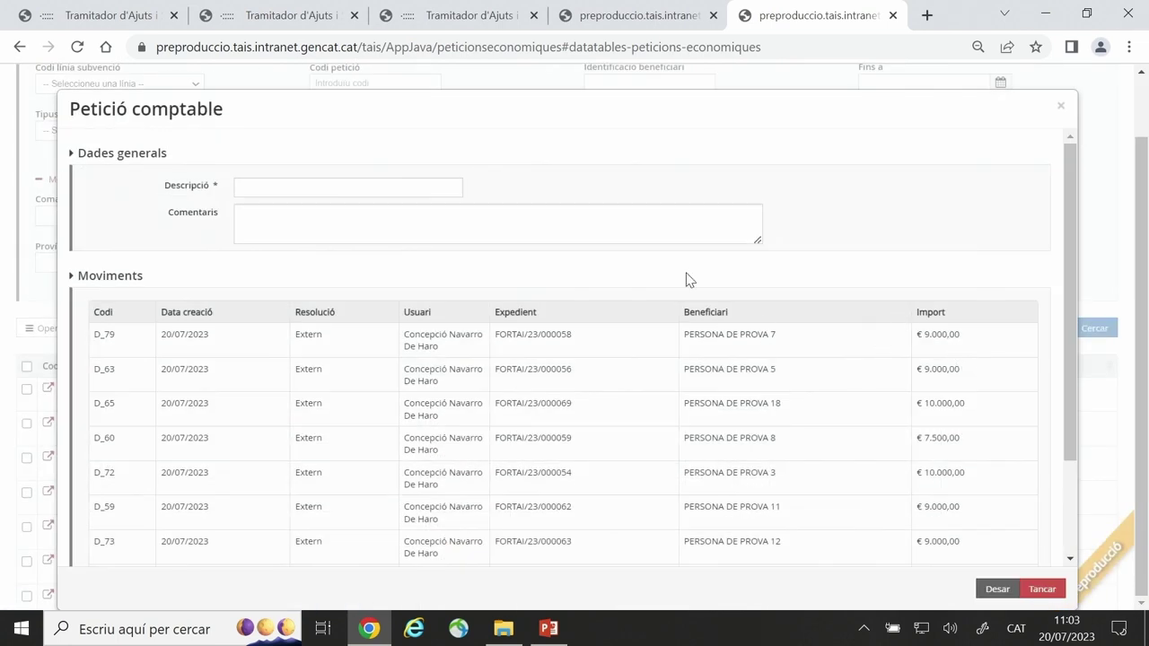
scroll(761, 339, down, 1)
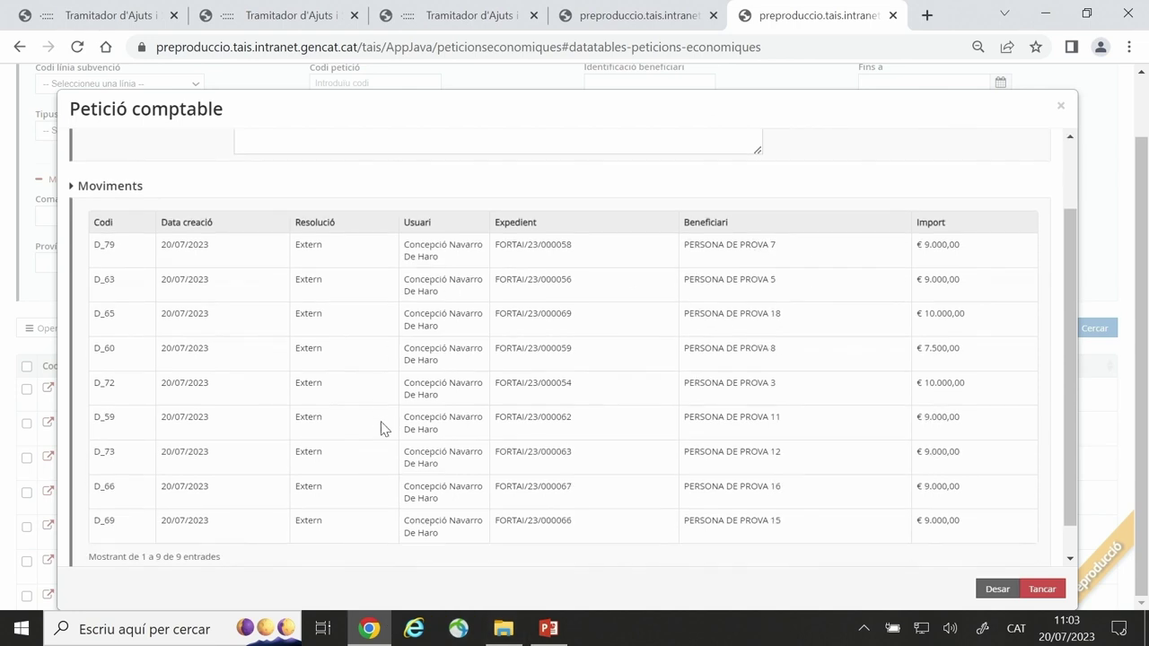
scroll(382, 428, down, 1)
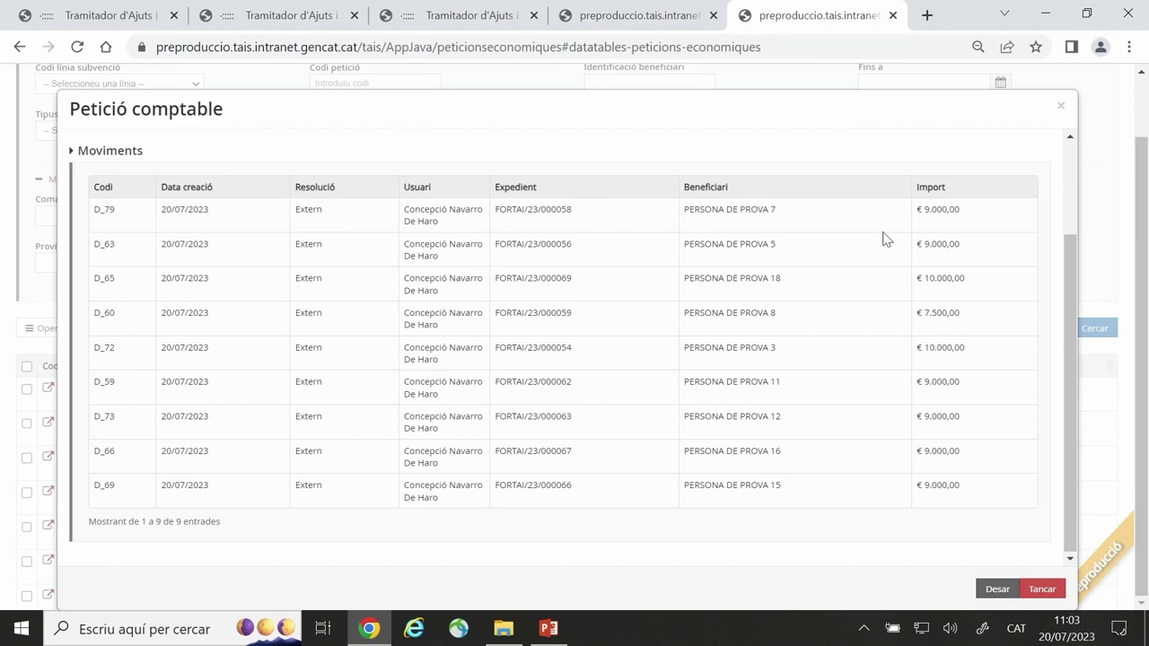
scroll(685, 380, up, 2)
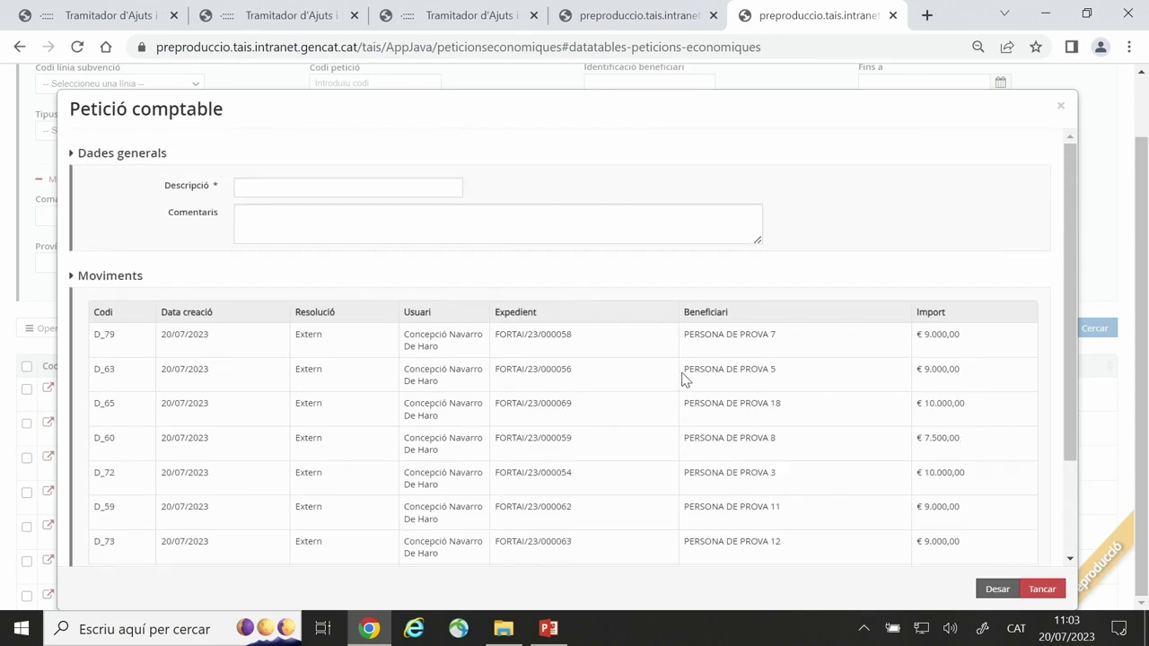
Enter "Descripció pet 99" as the description of the petició comptable and save it
click(282, 190)
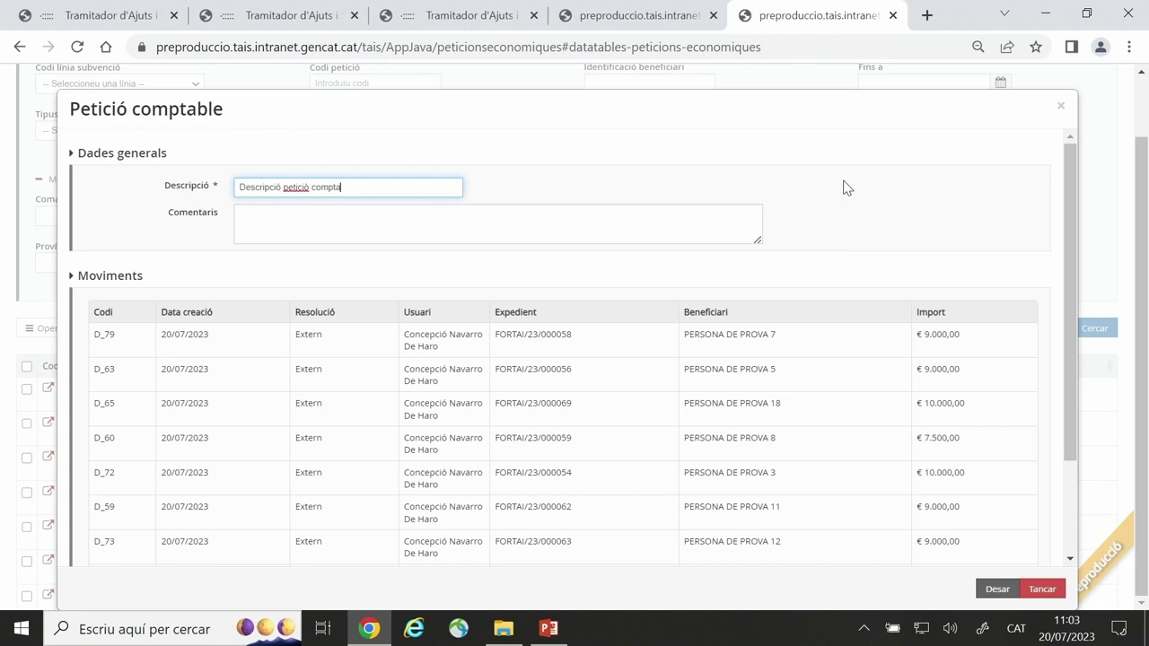
key(BackSpace)
key(BackSpace)
key(BackSpace)
key(BackSpace)
key(BackSpace)
key(BackSpace)
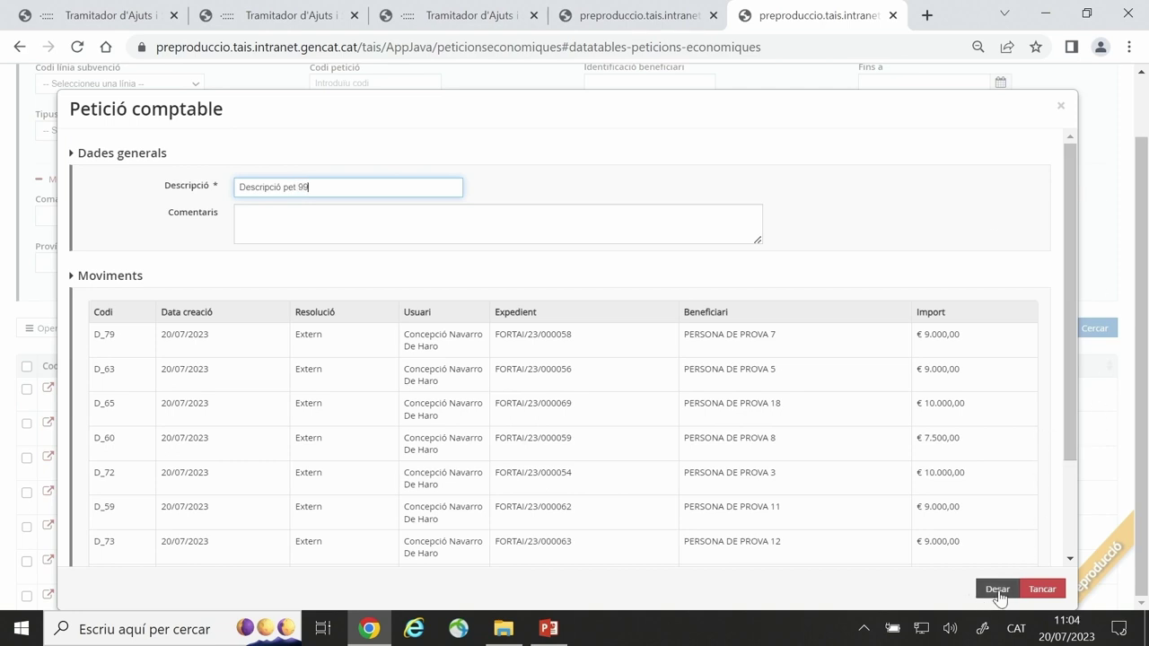
click(997, 590)
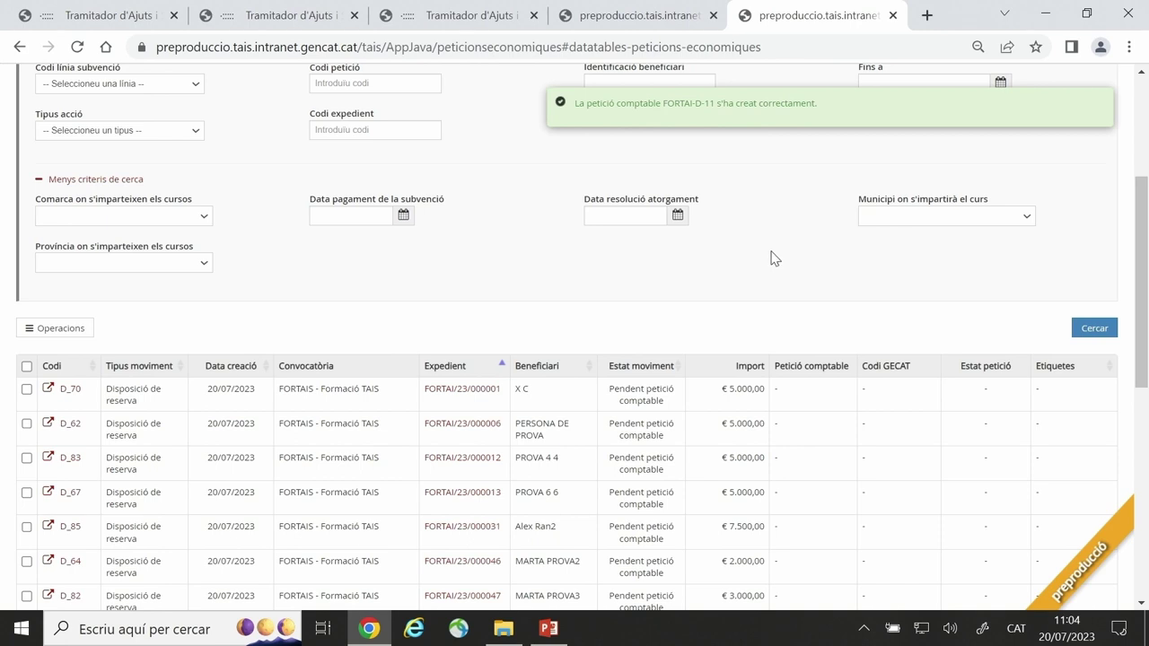
Look through the remaining pending movements and select the seven consecutive ones from D_61 to D_80
scroll(774, 256, down, 3)
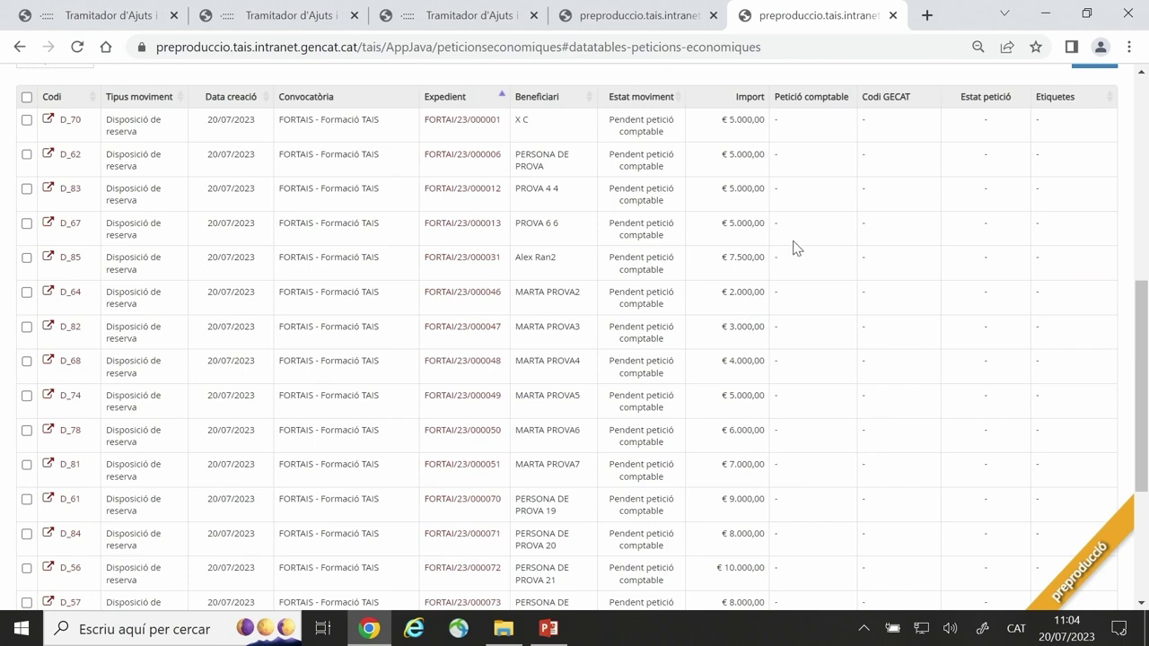
scroll(794, 240, down, 1)
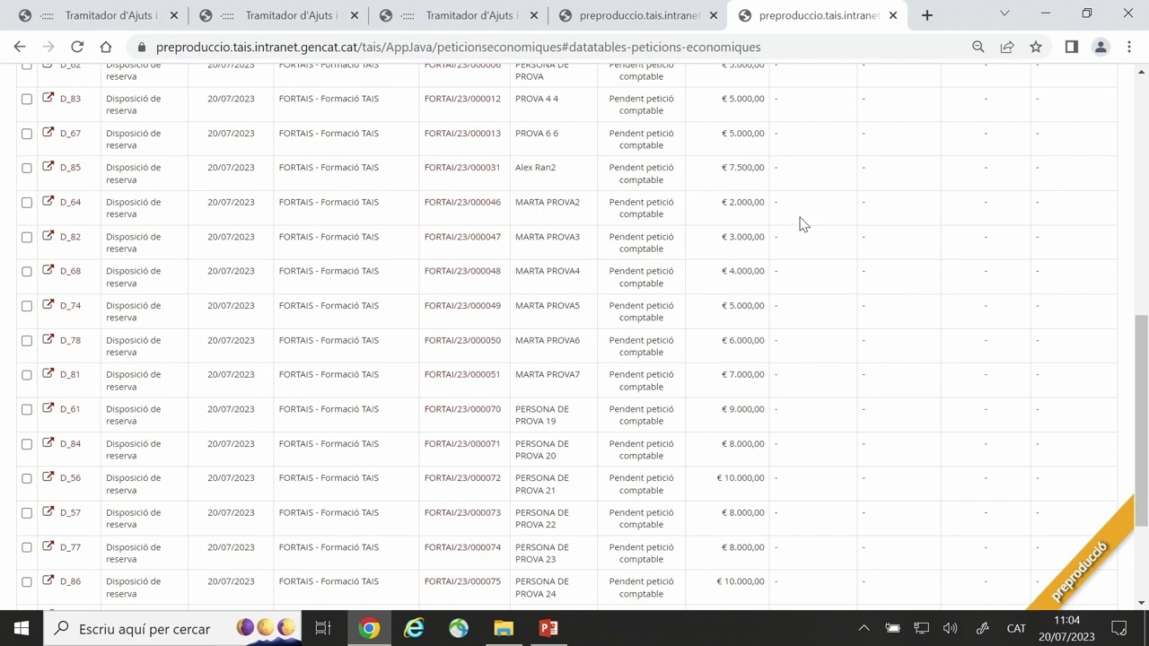
scroll(931, 205, down, 2)
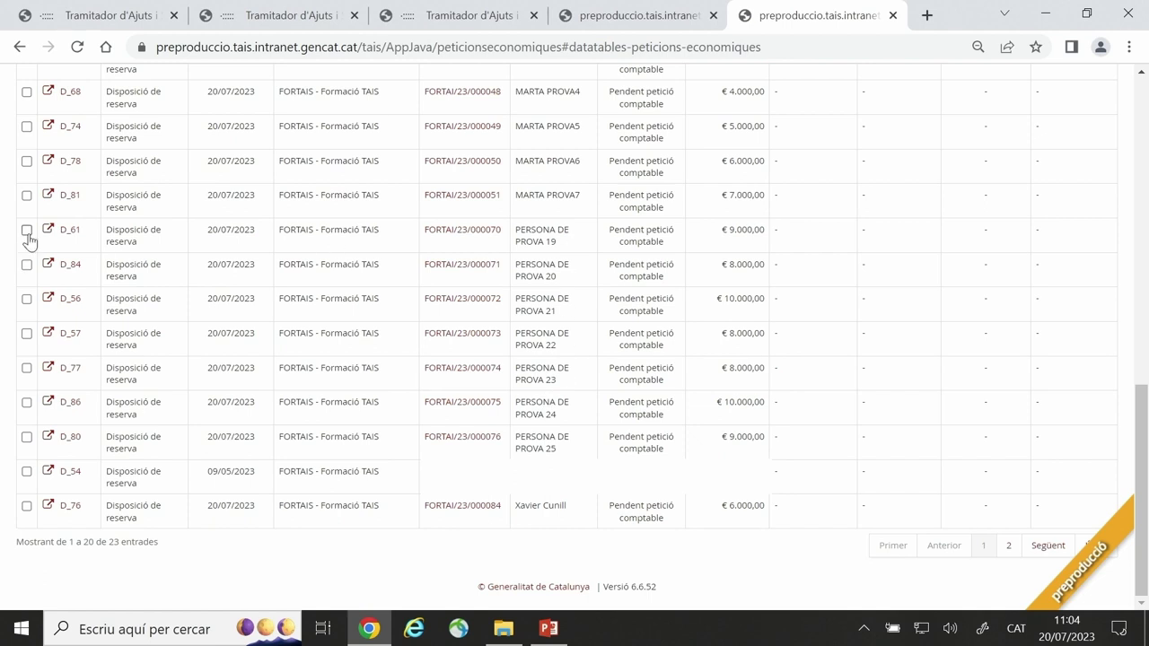
scroll(355, 276, up, 3)
scroll(619, 409, down, 3)
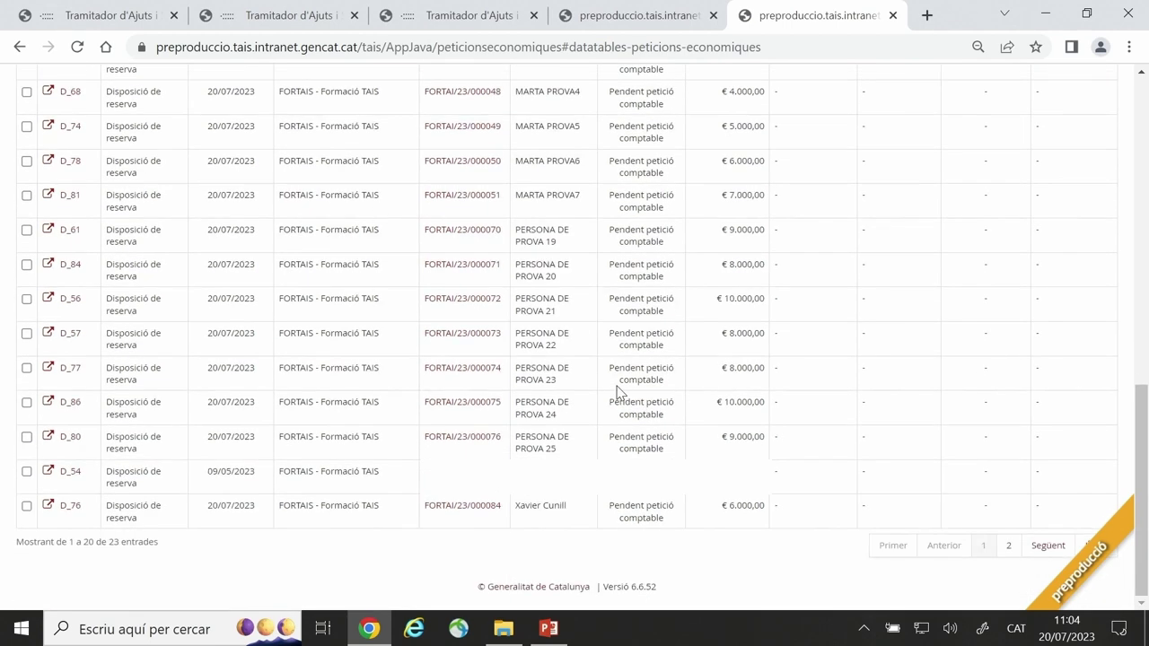
click(26, 230)
click(26, 265)
click(26, 299)
click(26, 334)
click(26, 368)
click(27, 403)
click(26, 437)
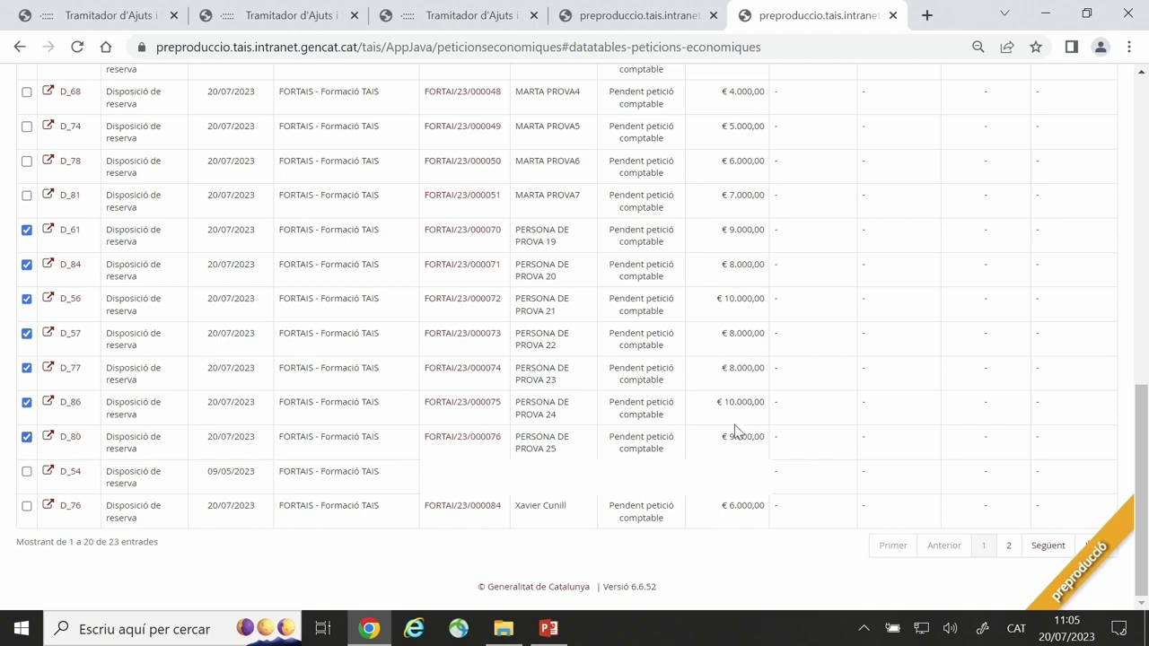
Request adding the selected movements to an existing petició comptable and accept the confirmation
scroll(854, 377, up, 3)
scroll(855, 377, up, 4)
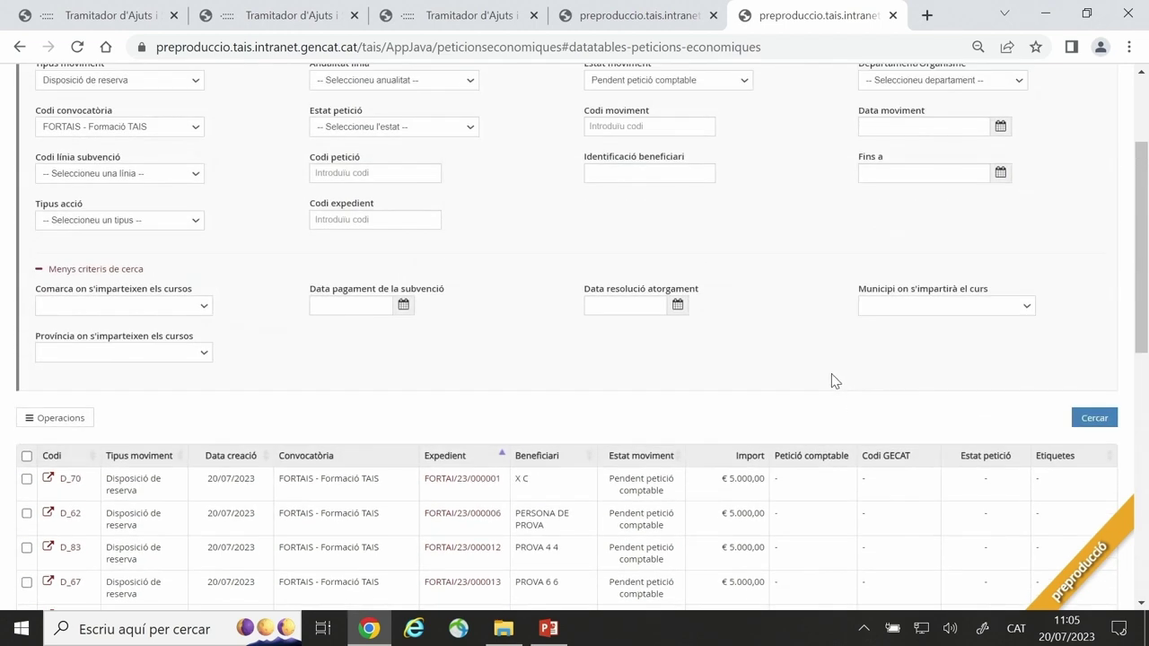
click(59, 418)
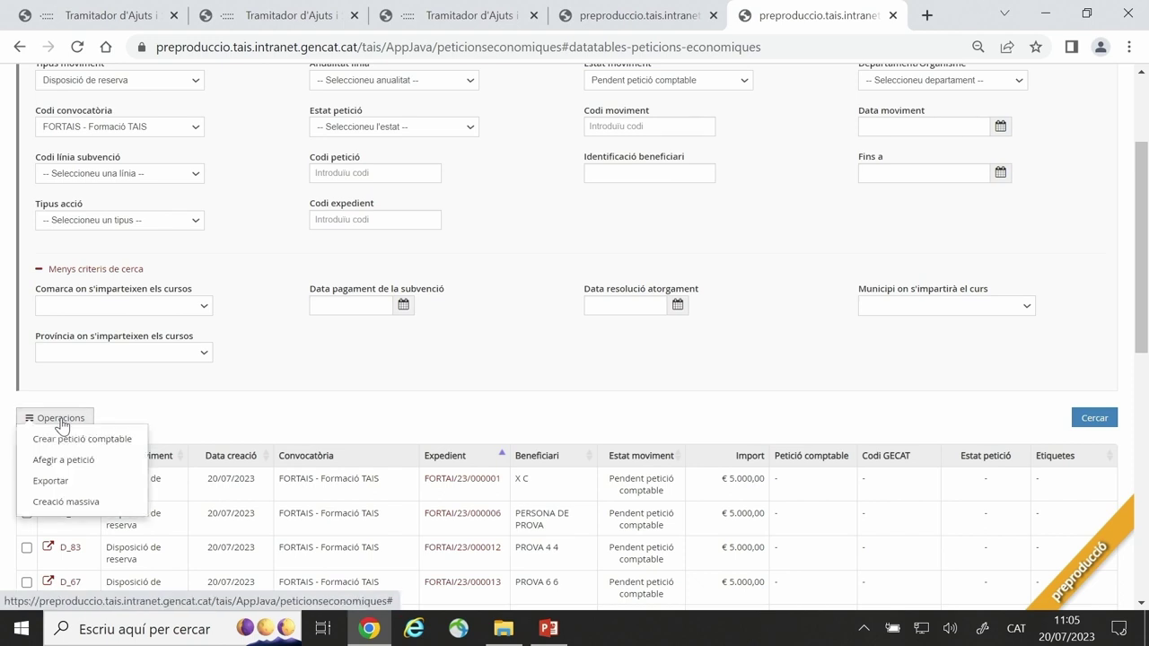
click(123, 471)
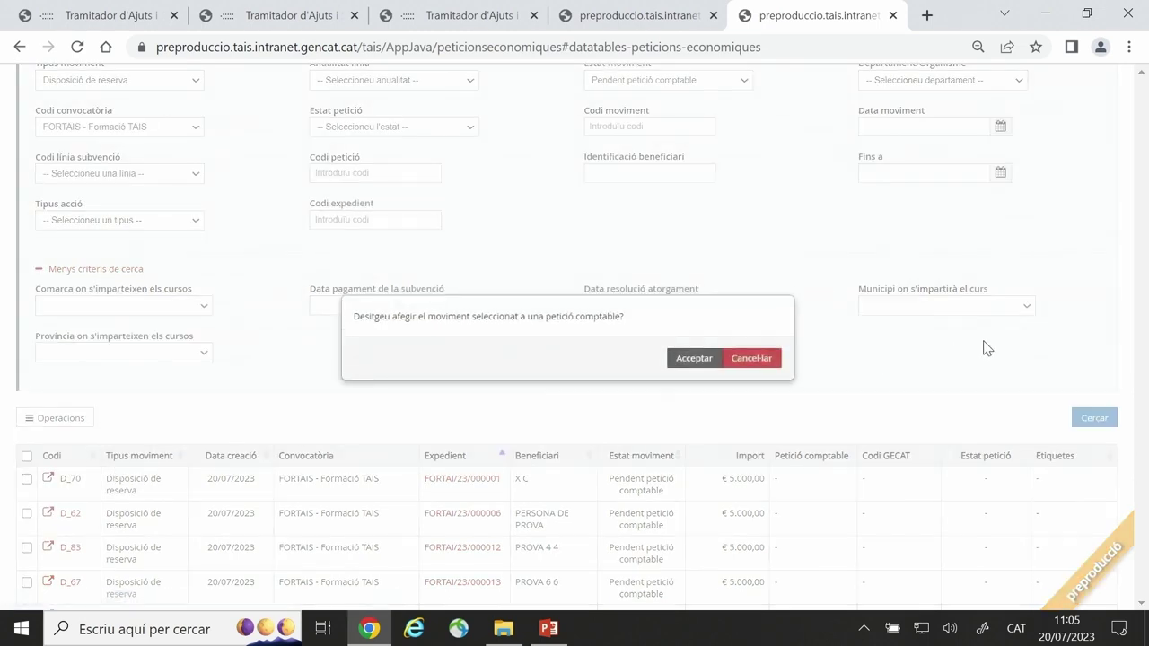
click(680, 360)
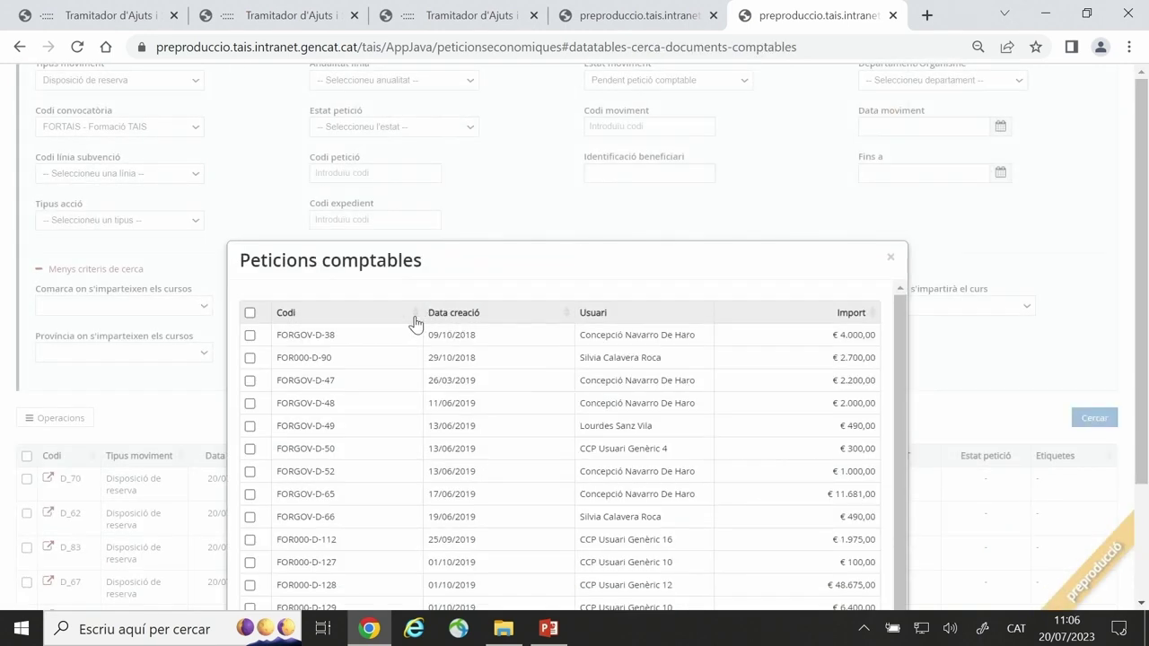
Sort the peticions comptables by code, choose FORTAI-D-11 on the third page and save the addition
click(416, 314)
scroll(386, 372, down, 2)
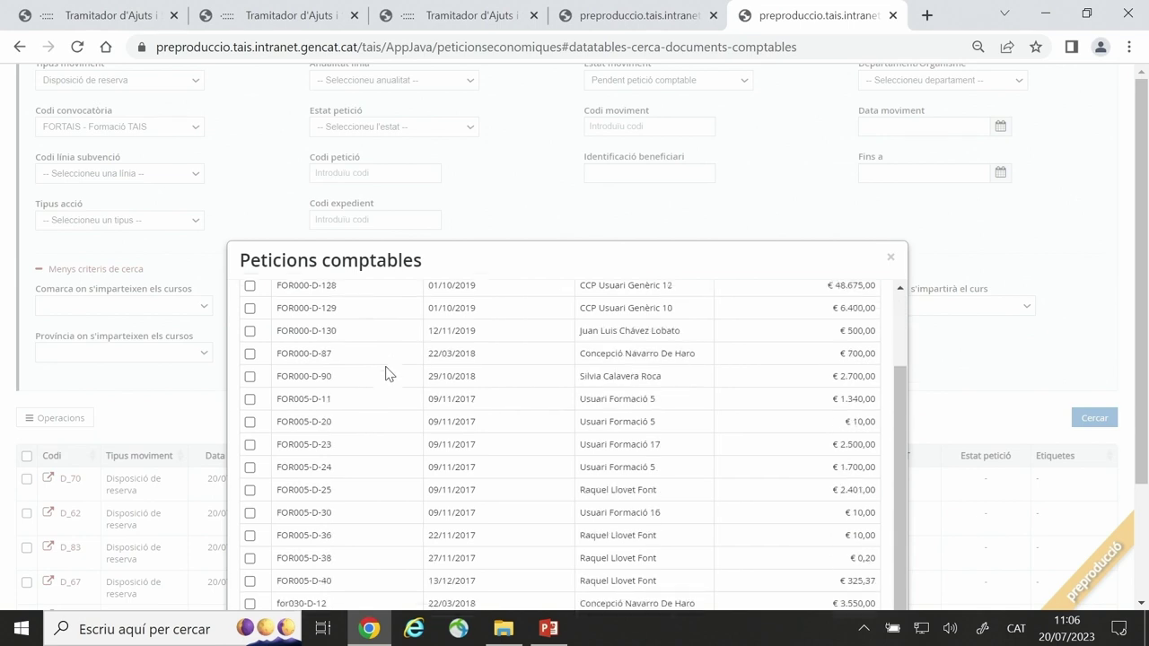
scroll(386, 373, down, 2)
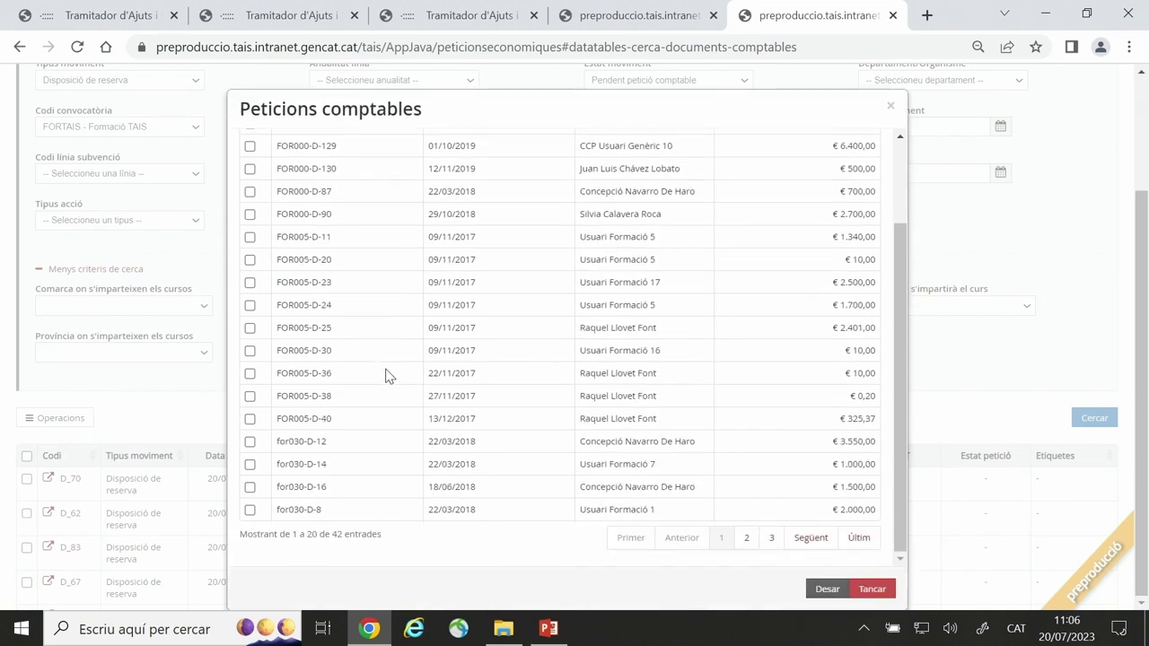
click(769, 543)
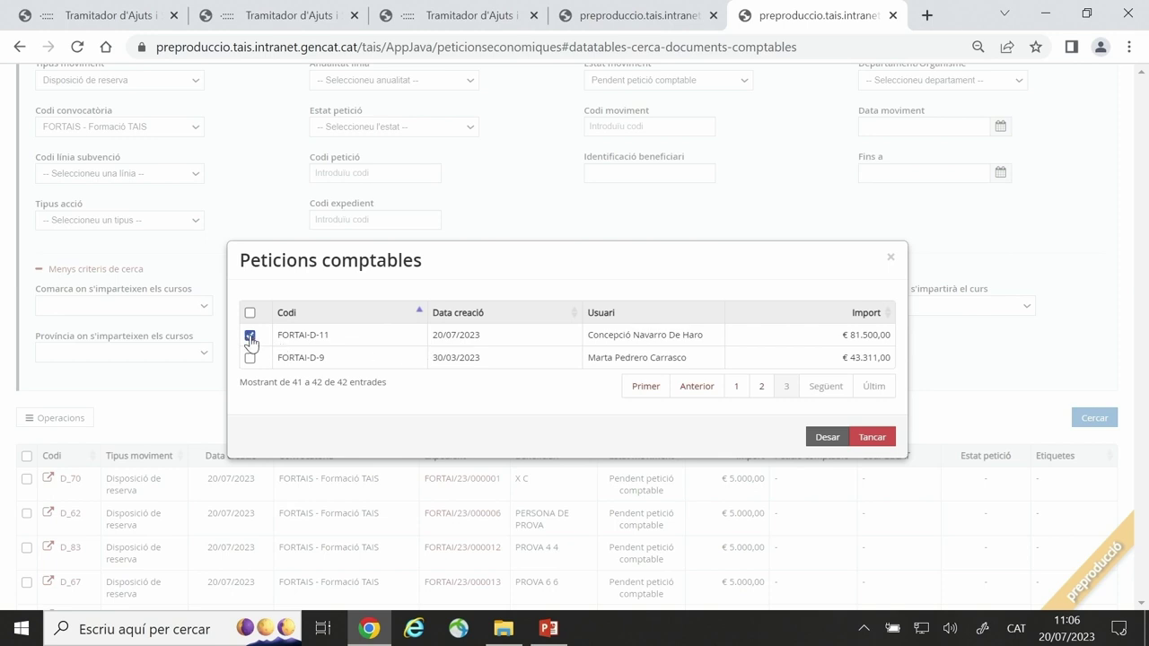
click(826, 439)
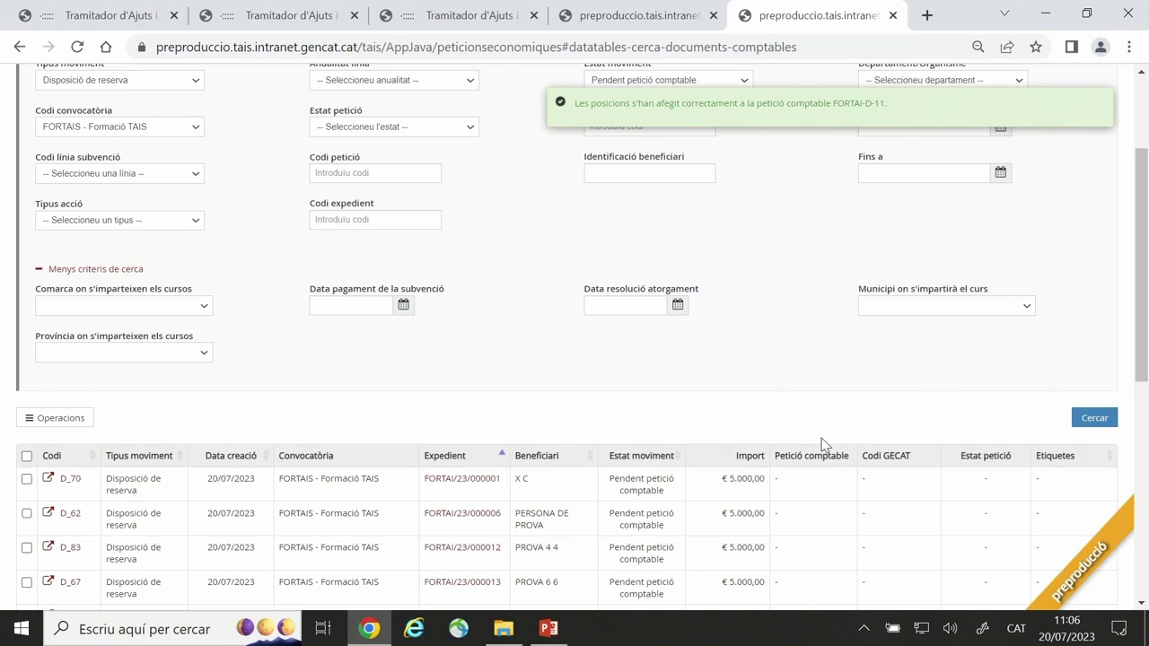
Look over the remaining pending movements, and go to the Peticions comptables query of Gestió econòmica
scroll(508, 305, down, 6)
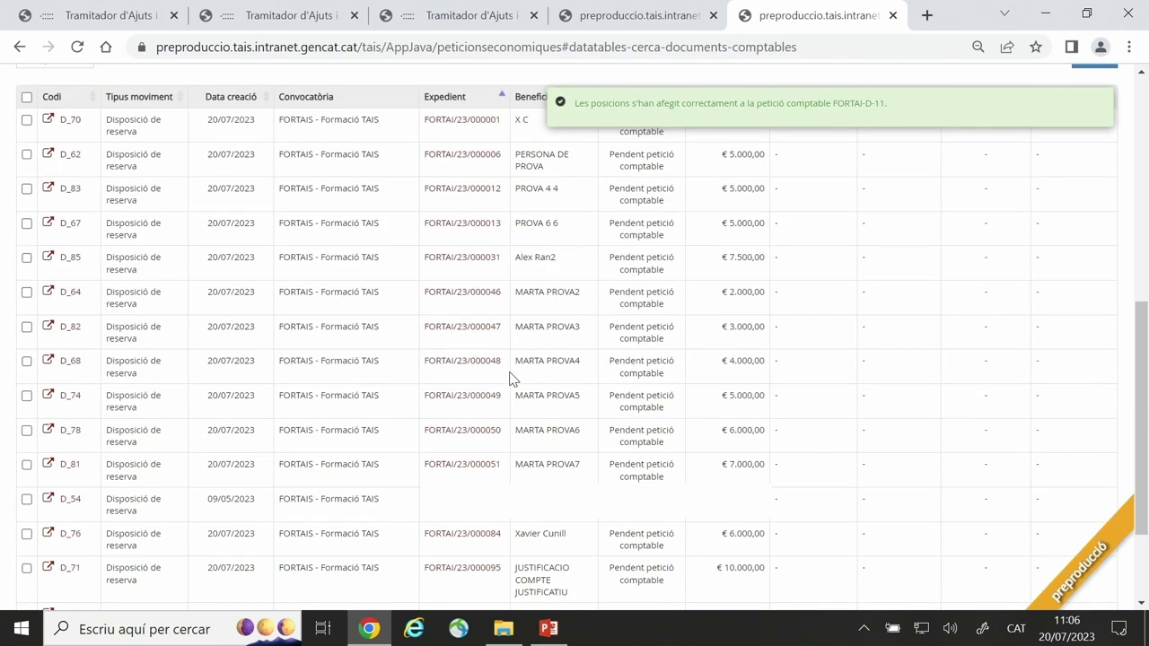
scroll(476, 377, up, 8)
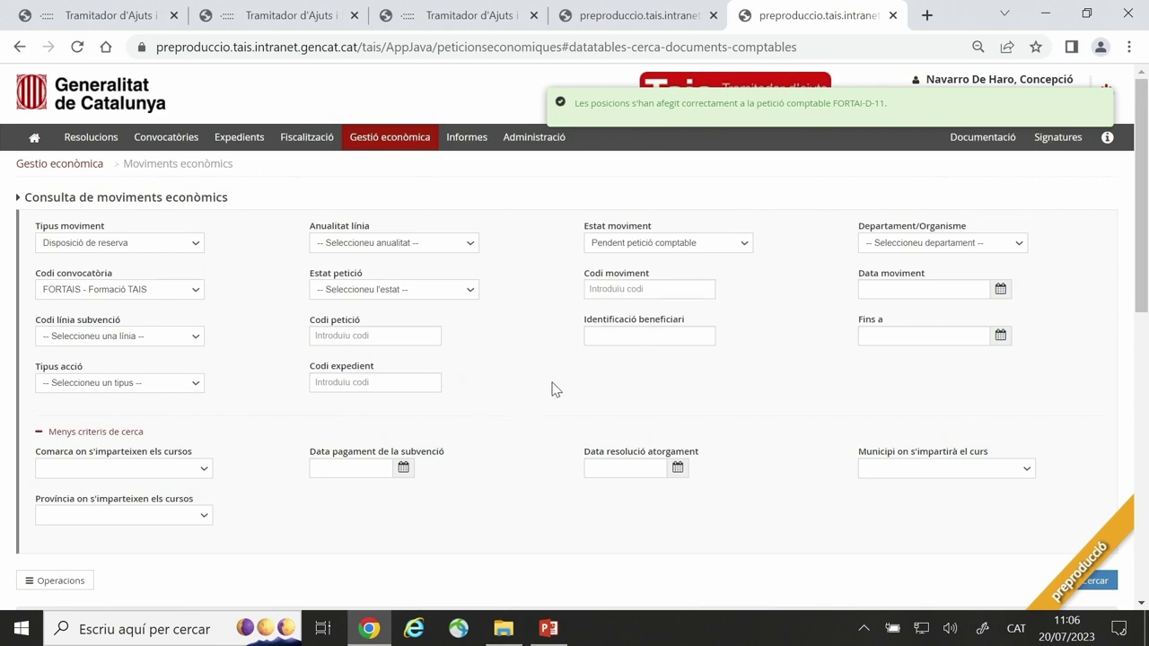
scroll(529, 405, down, 3)
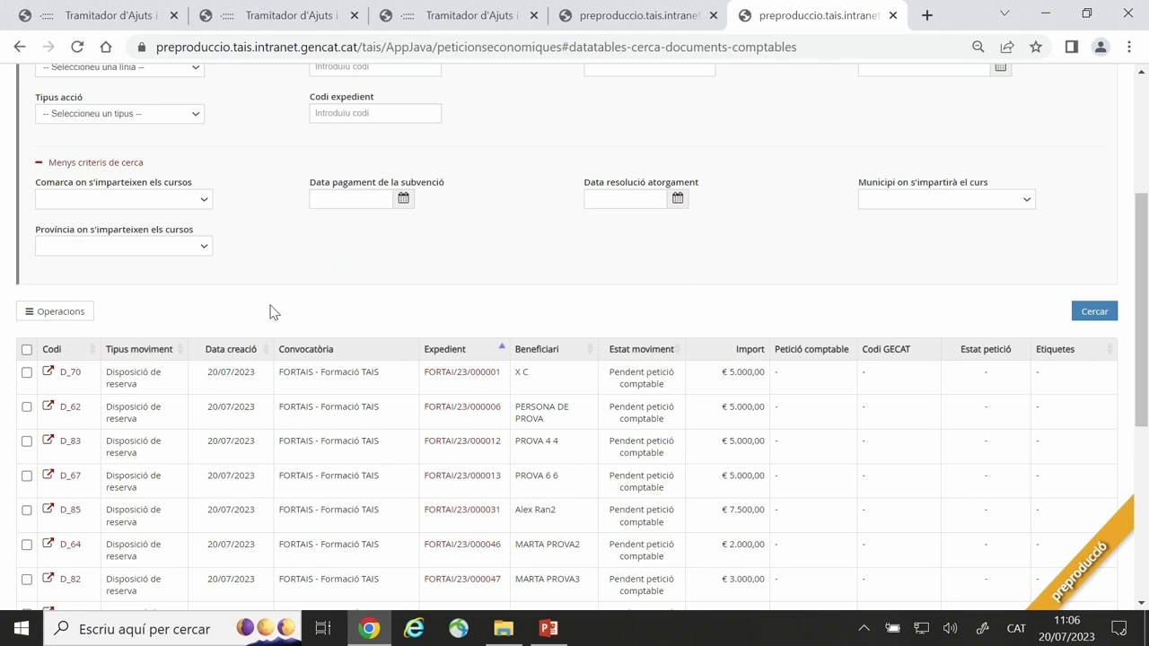
scroll(272, 310, up, 3)
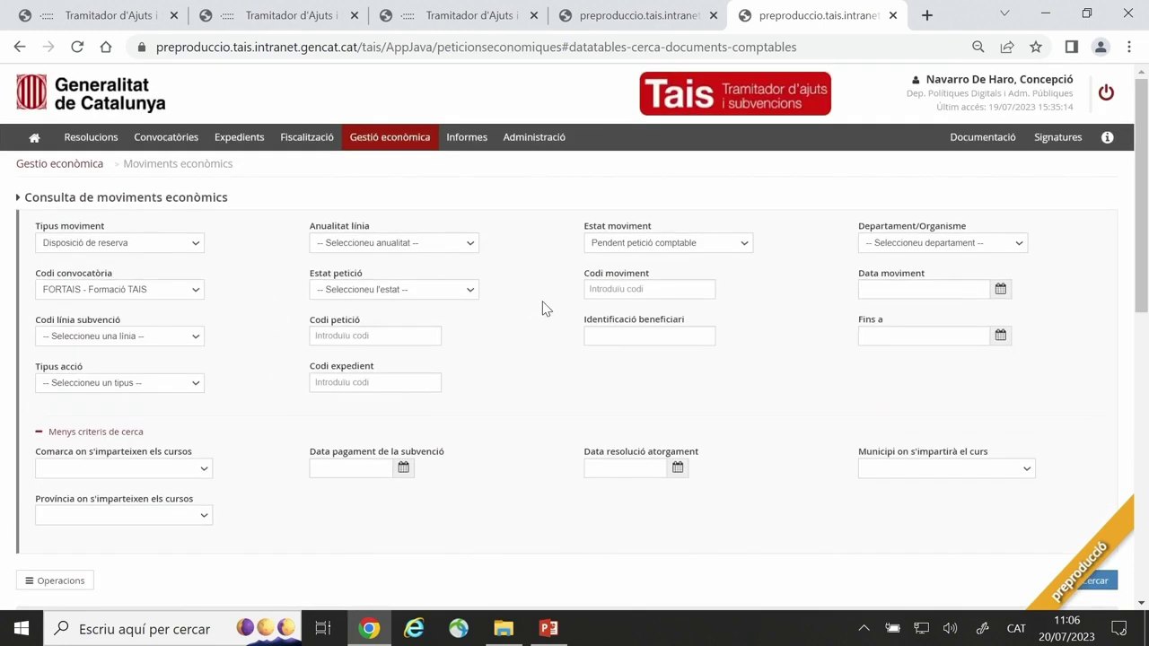
click(400, 149)
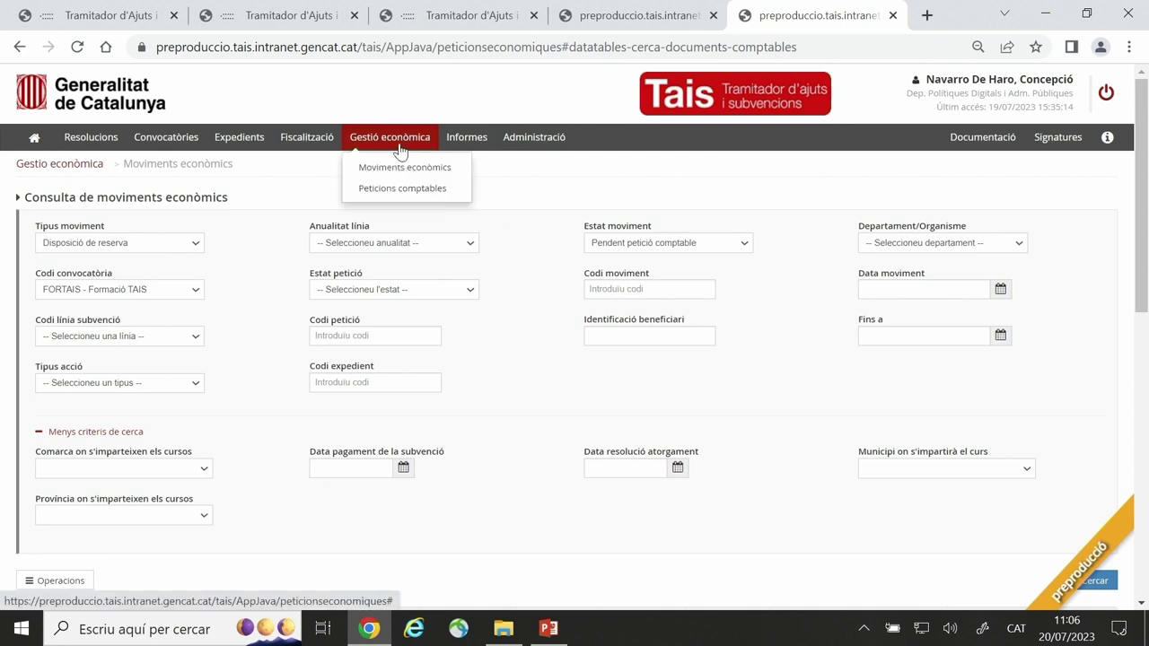
click(407, 196)
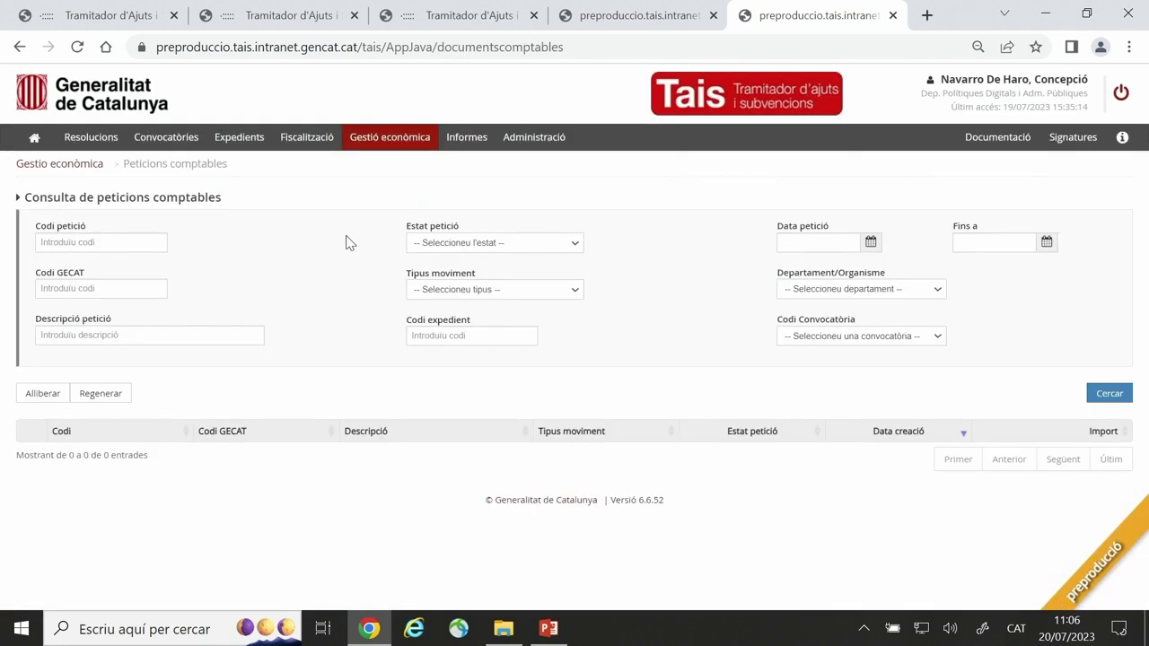
Search peticions comptables with state En elaboració, movement type Disposició de reserva and call FORTAIS - Formació TAIS, and open the detail of FORTAI-D-11
click(577, 250)
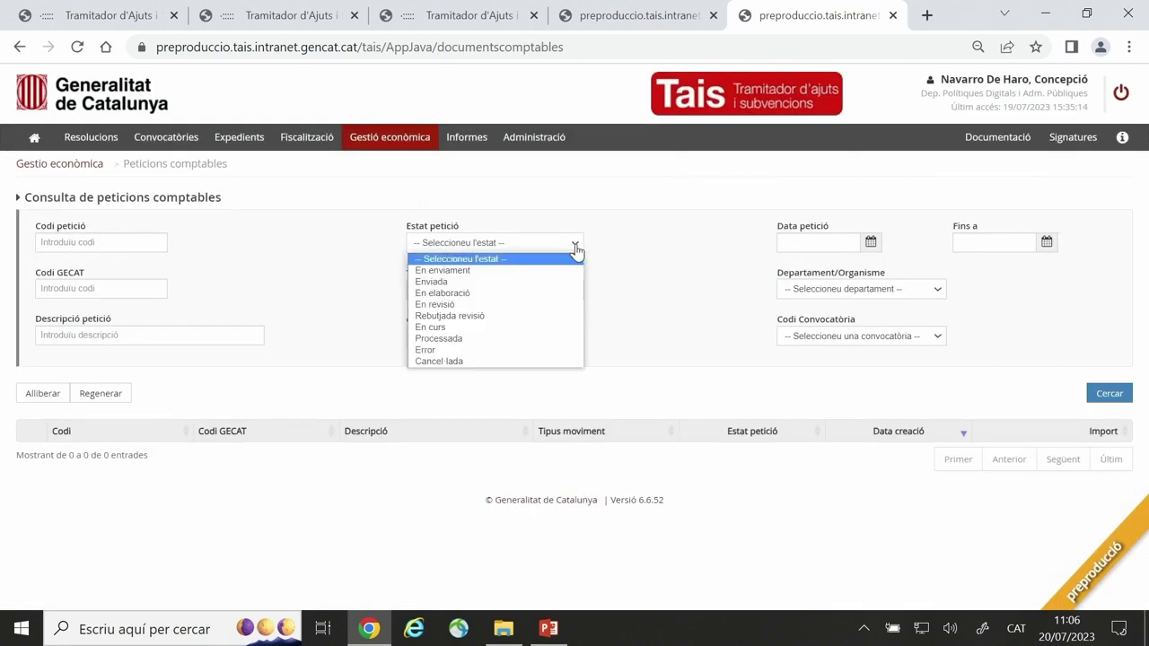
click(549, 293)
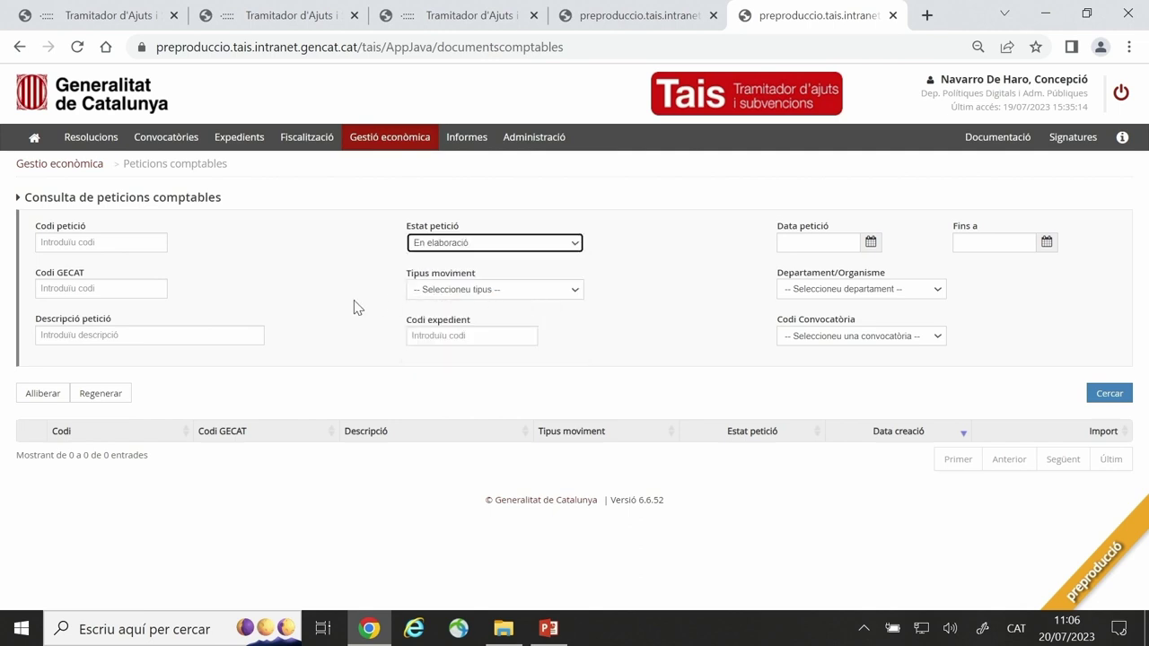
click(575, 292)
click(537, 341)
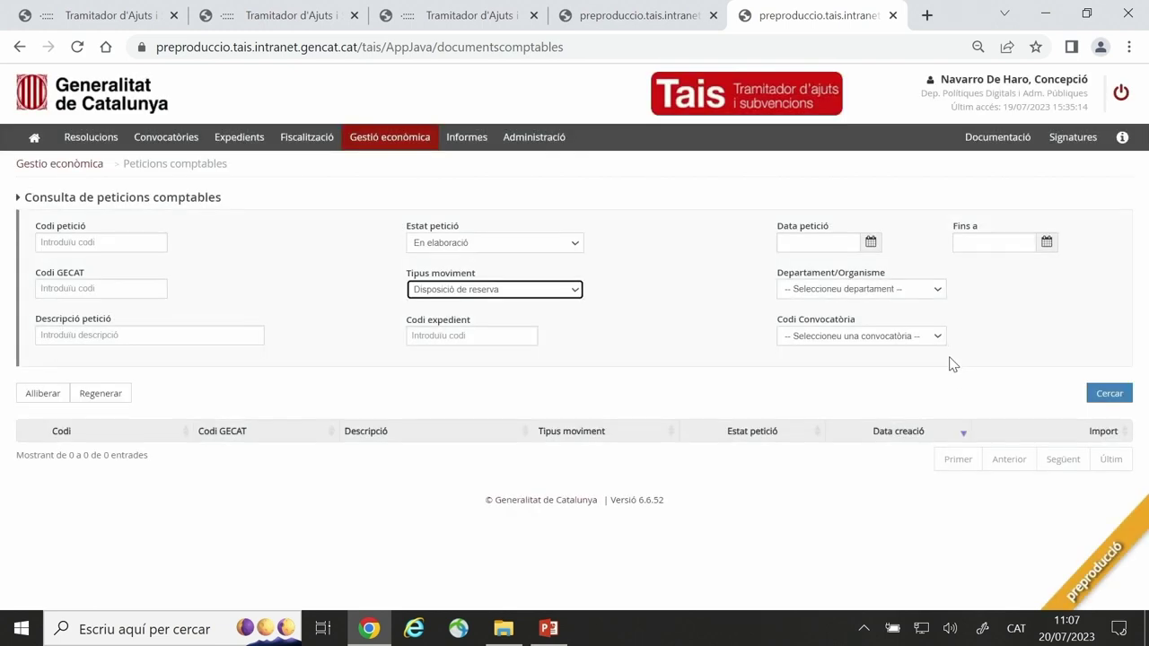
click(939, 337)
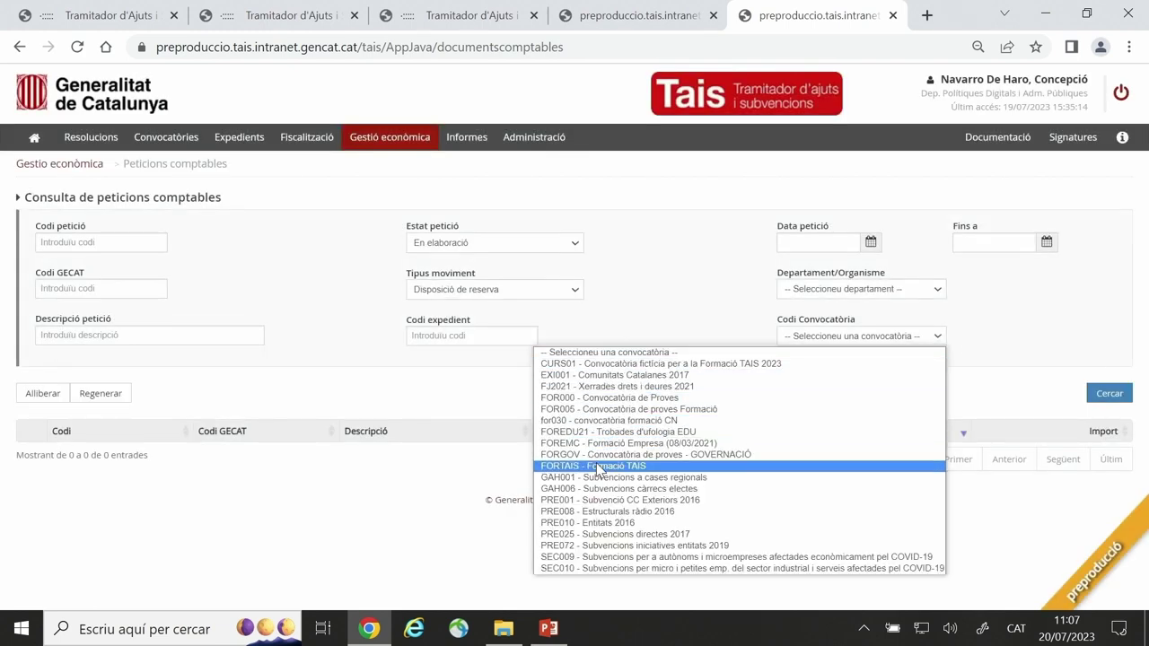
click(594, 466)
click(1108, 396)
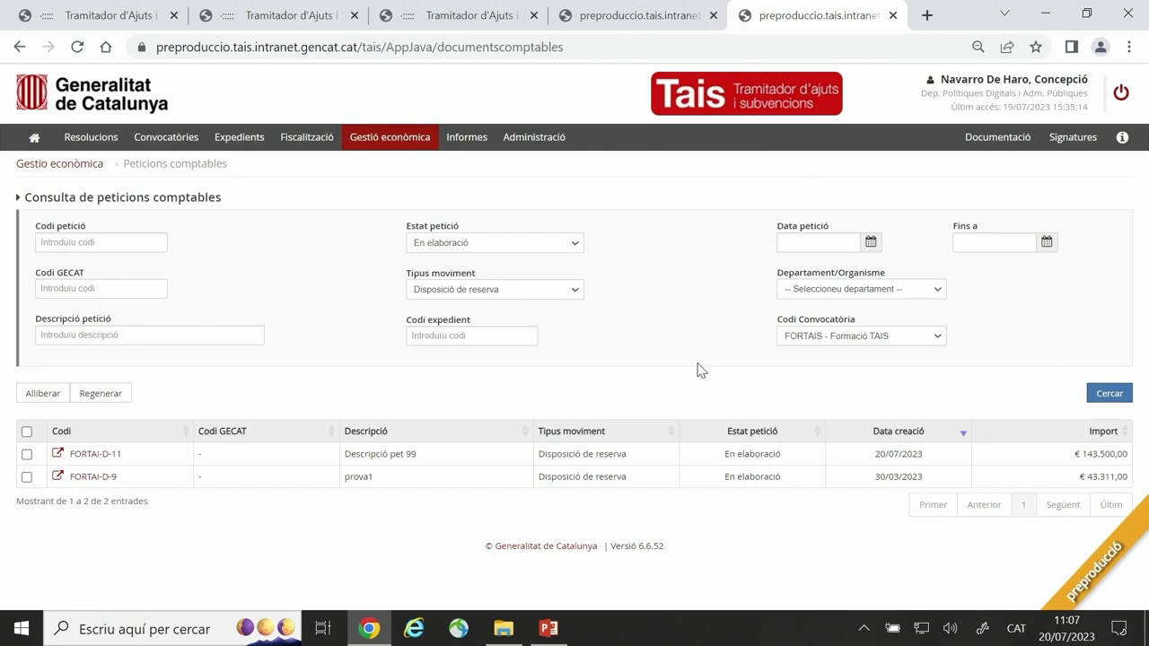
click(97, 456)
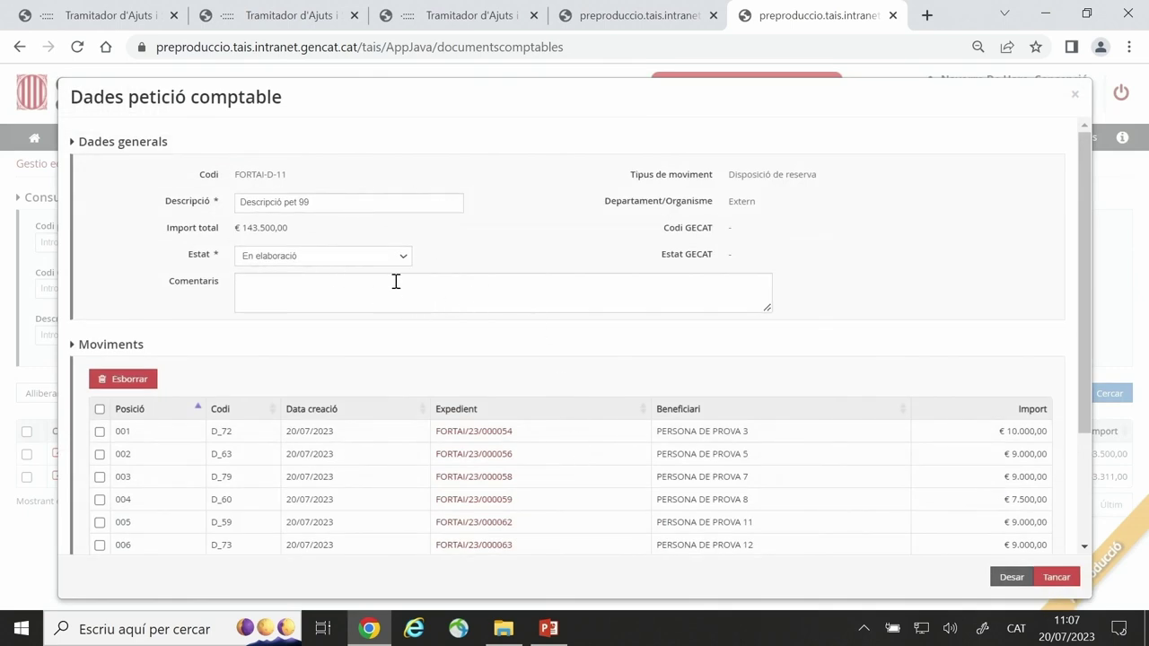
Remove position 002 (expedient FORTAI/23/000056) from the movements of accounting request FORTAI-D-11 and accept the removal
scroll(578, 288, down, 3)
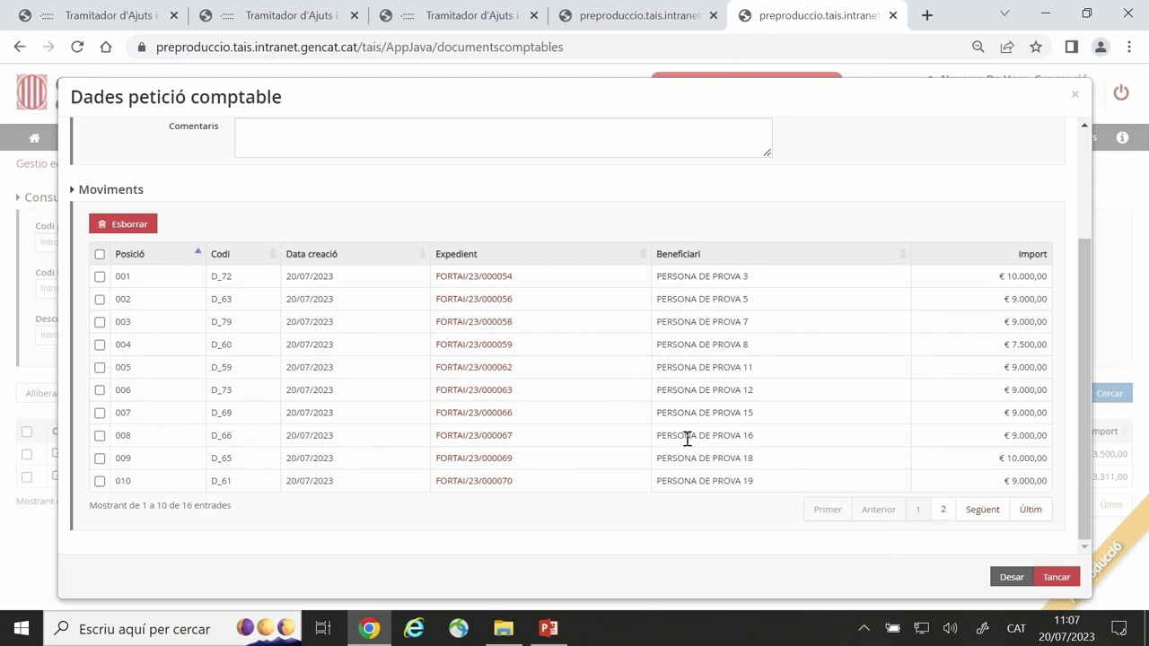
scroll(658, 422, up, 3)
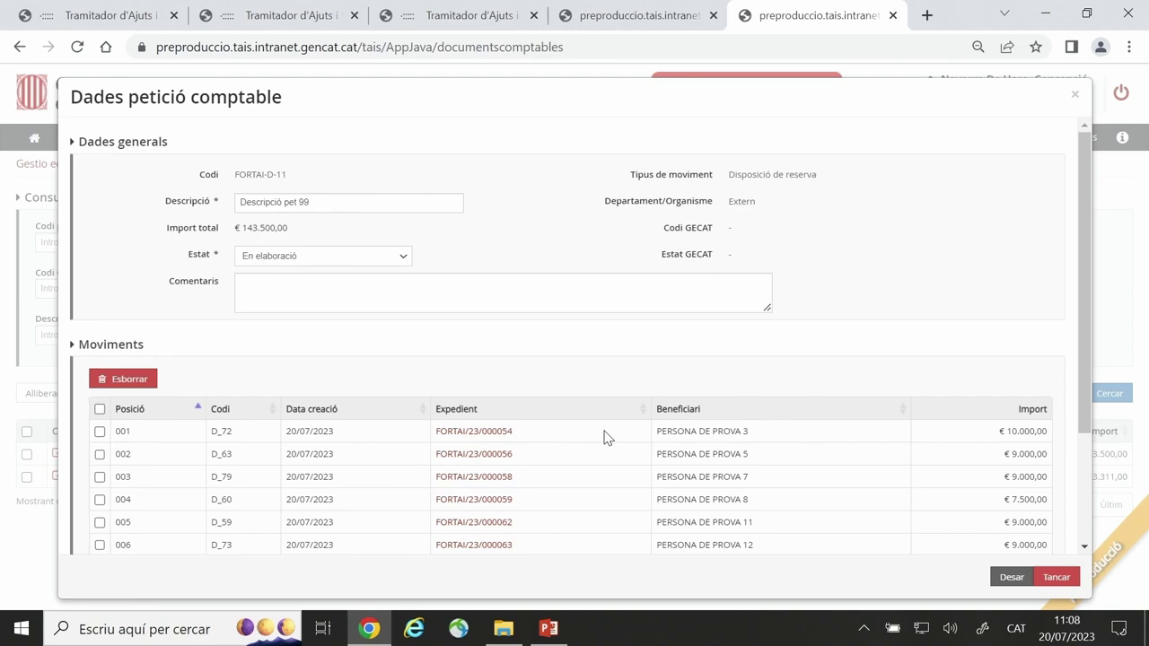
click(99, 454)
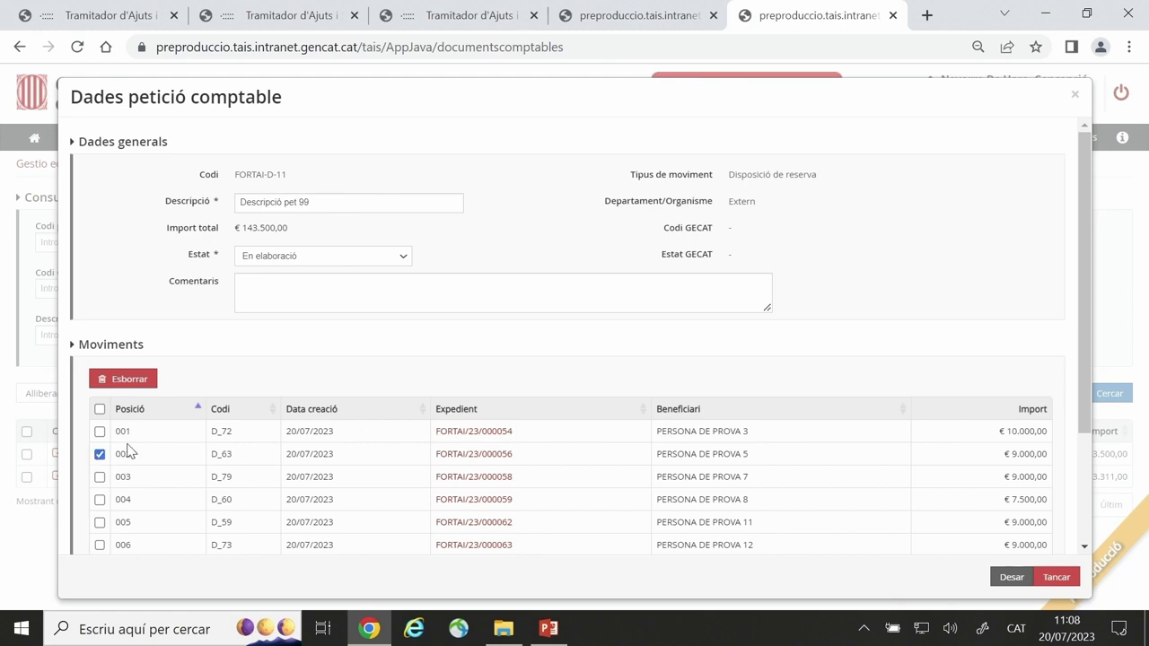
click(139, 386)
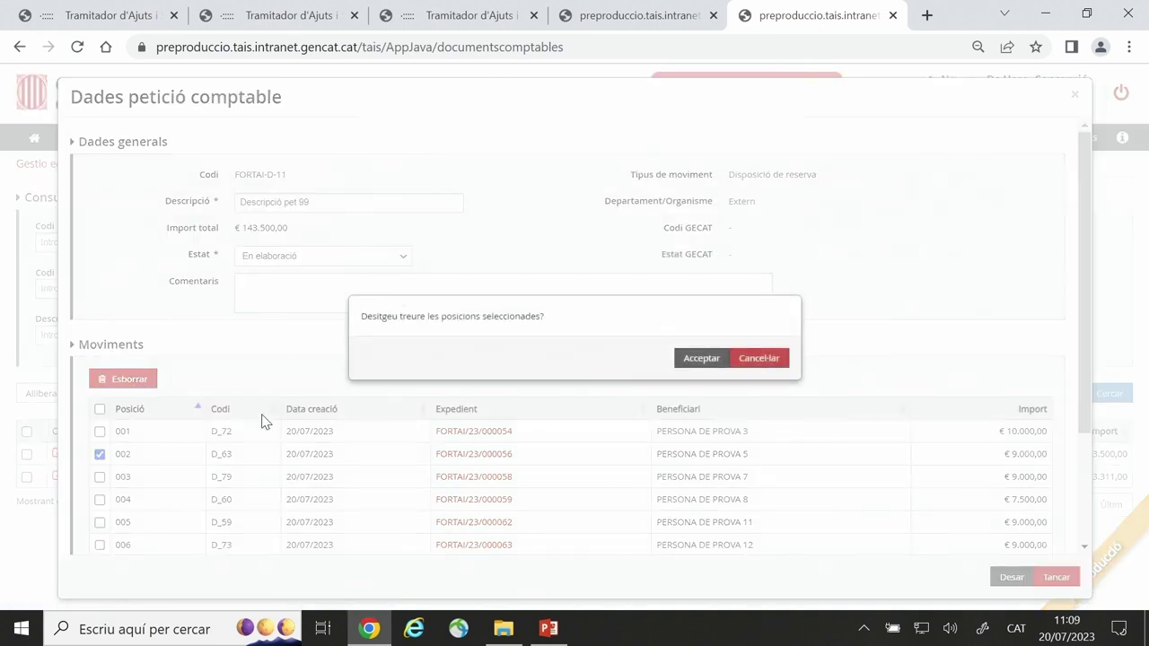
click(701, 360)
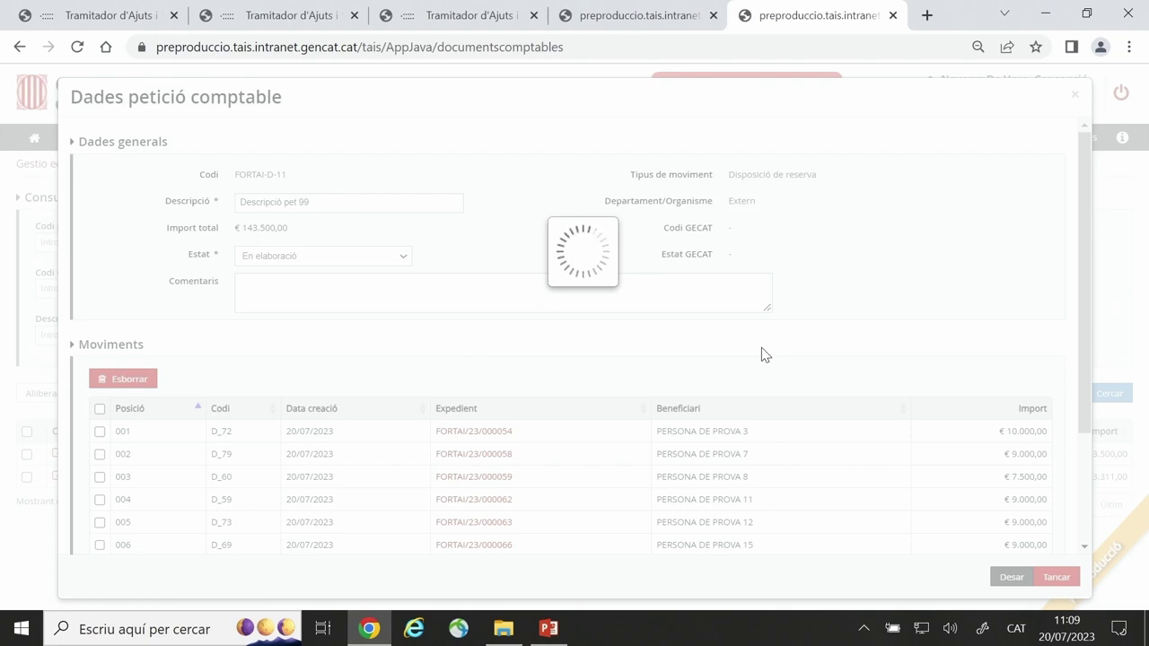
Reload the accounting requests page and search by state En elaboració, movement type Disposició de reserva and call FORTAIS - Formació TAIS
click(78, 46)
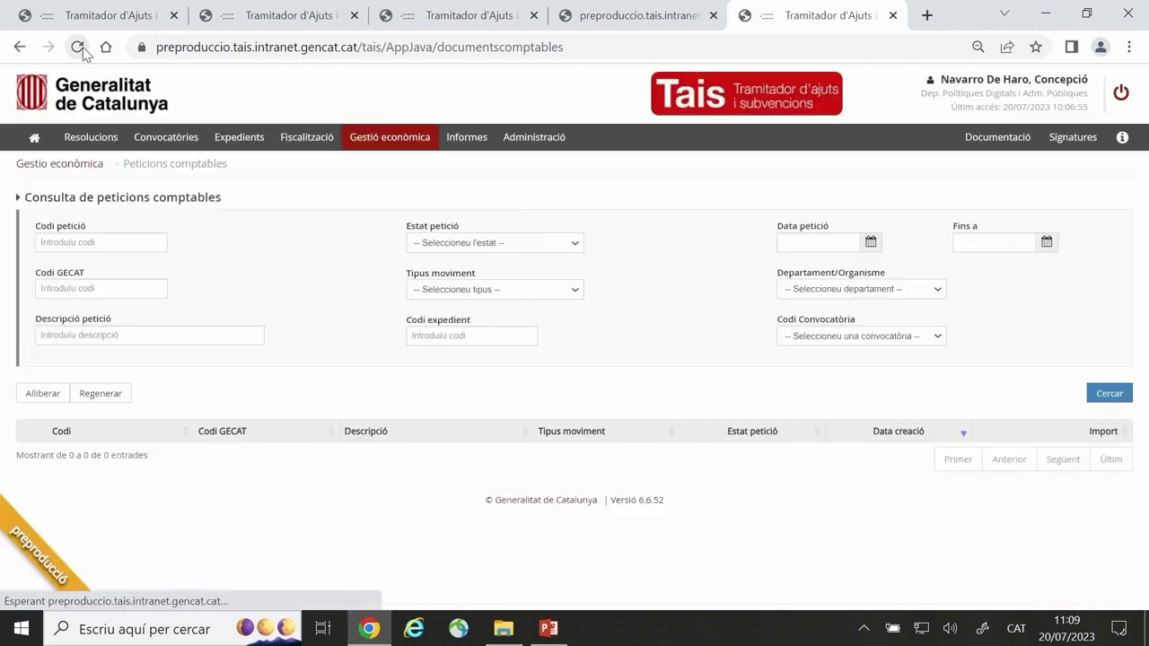
click(579, 247)
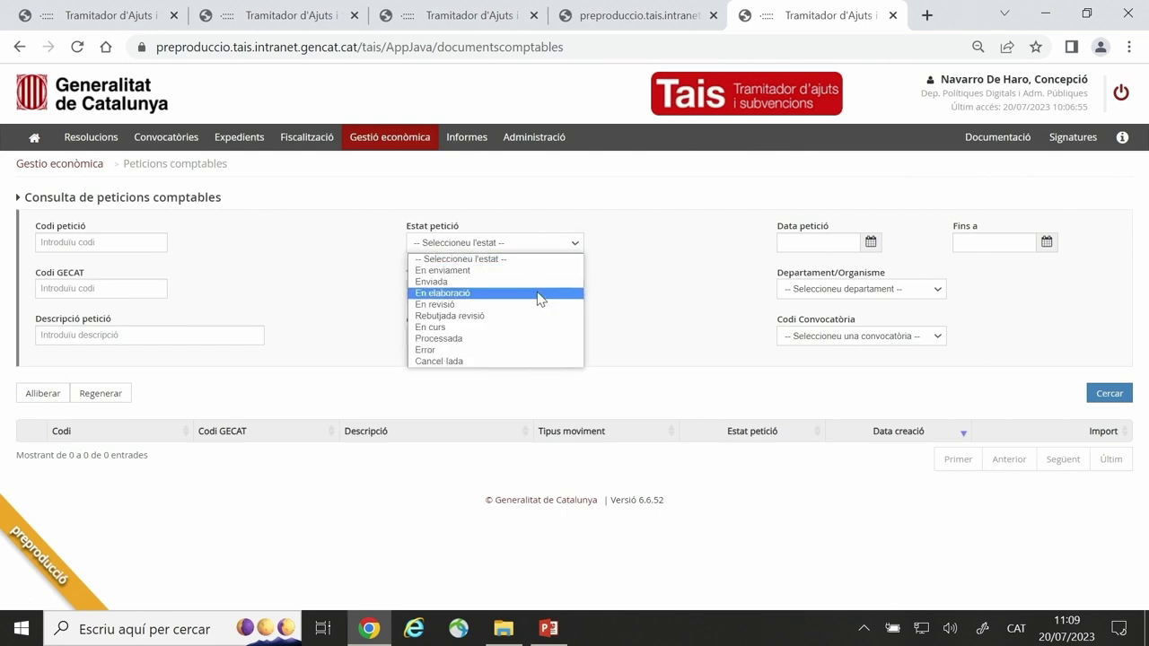
click(538, 296)
click(576, 289)
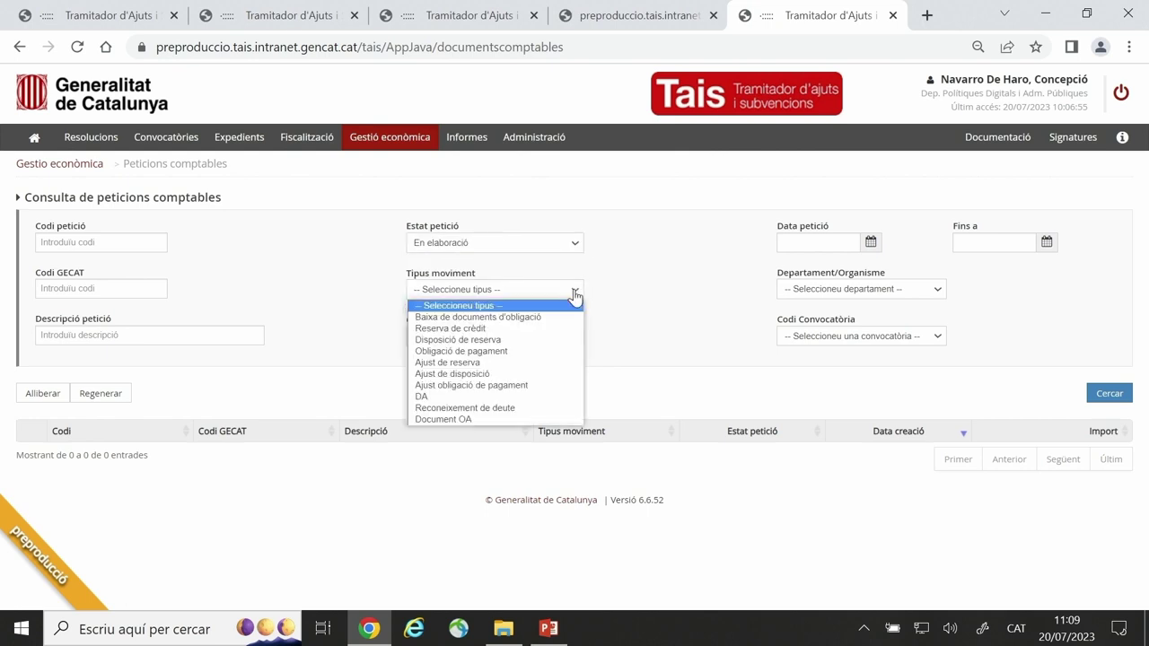
click(532, 340)
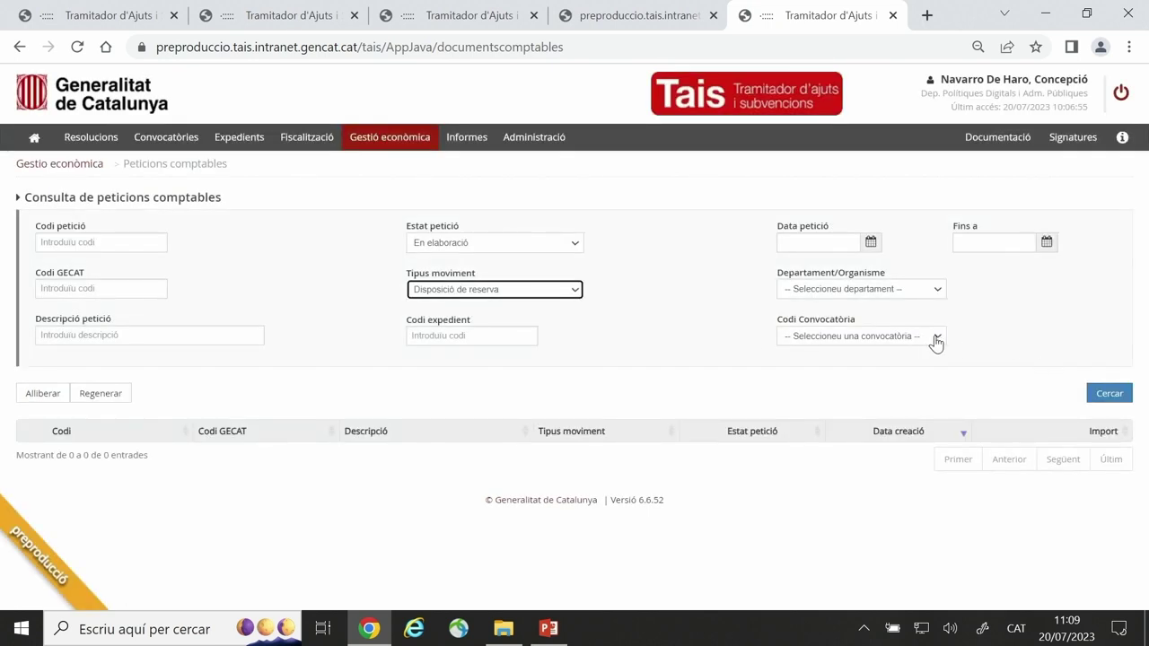
click(936, 339)
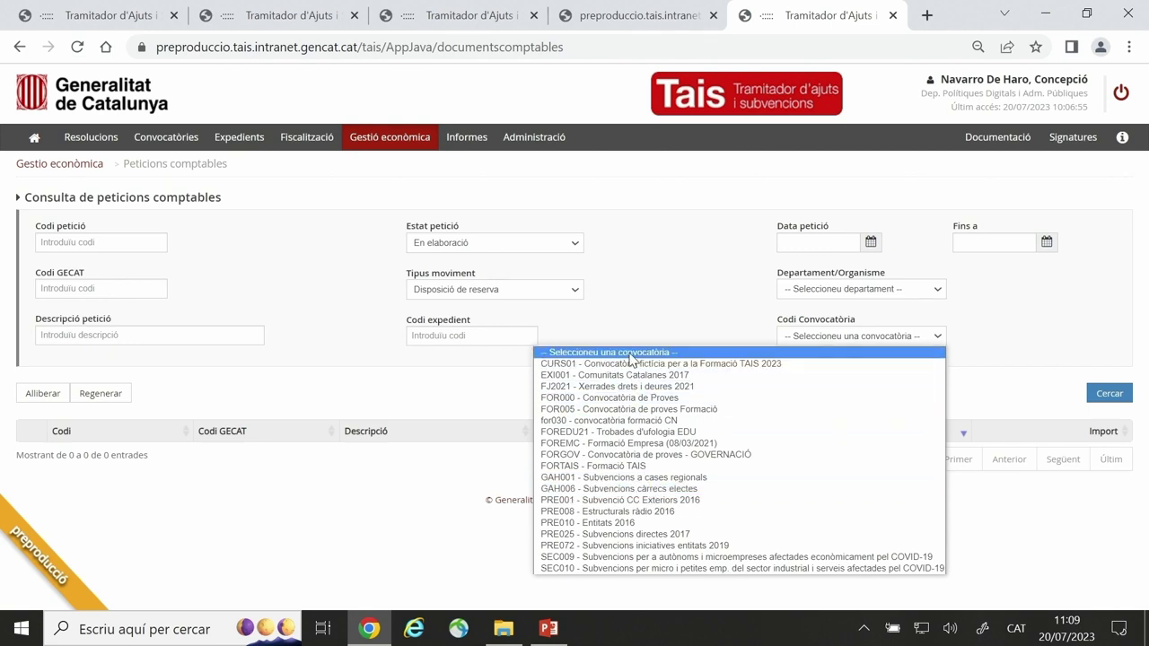
click(633, 466)
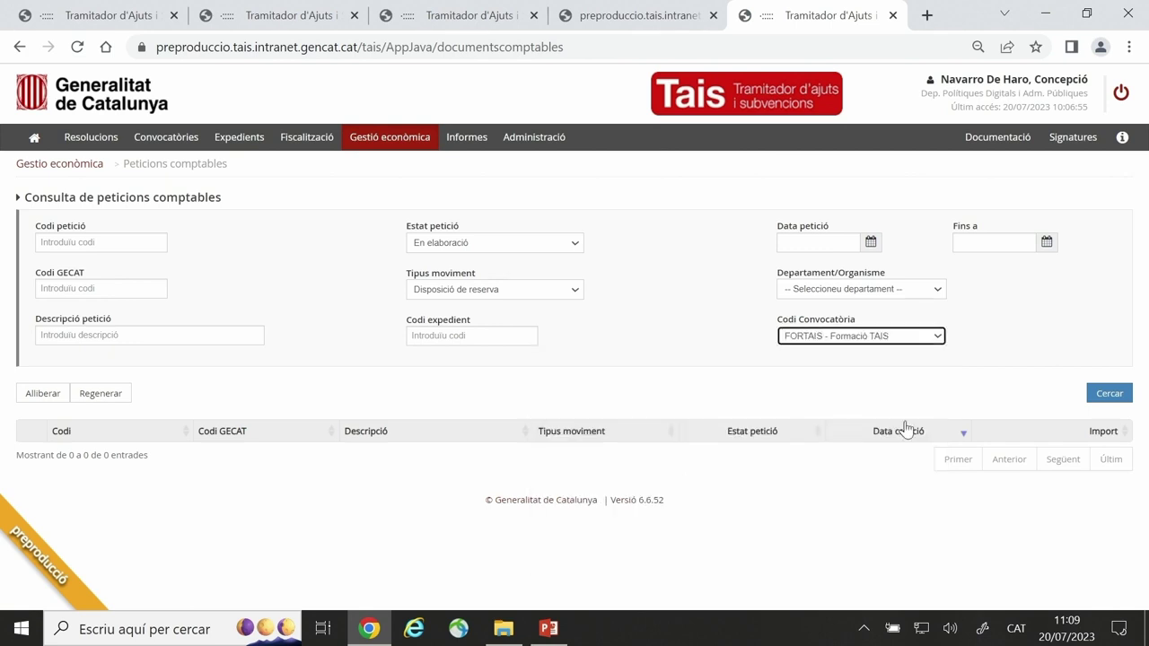
click(1126, 388)
Open request FORTAI-D-11, review its movements, set its state to En revisió and save it
click(98, 456)
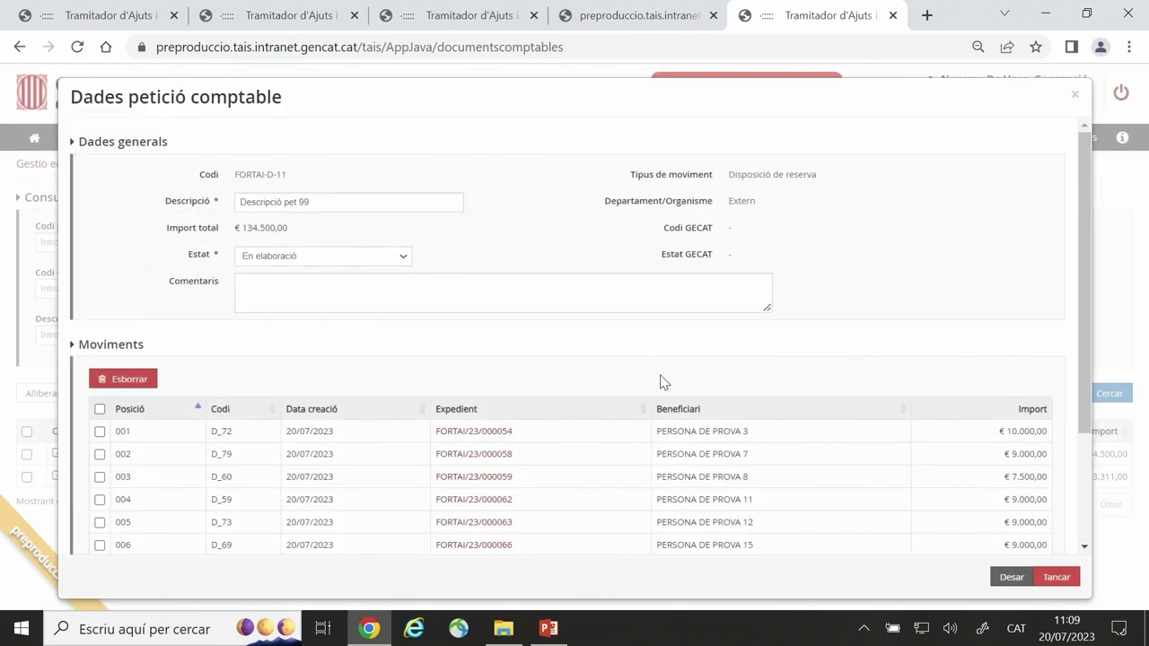
scroll(649, 347, down, 1)
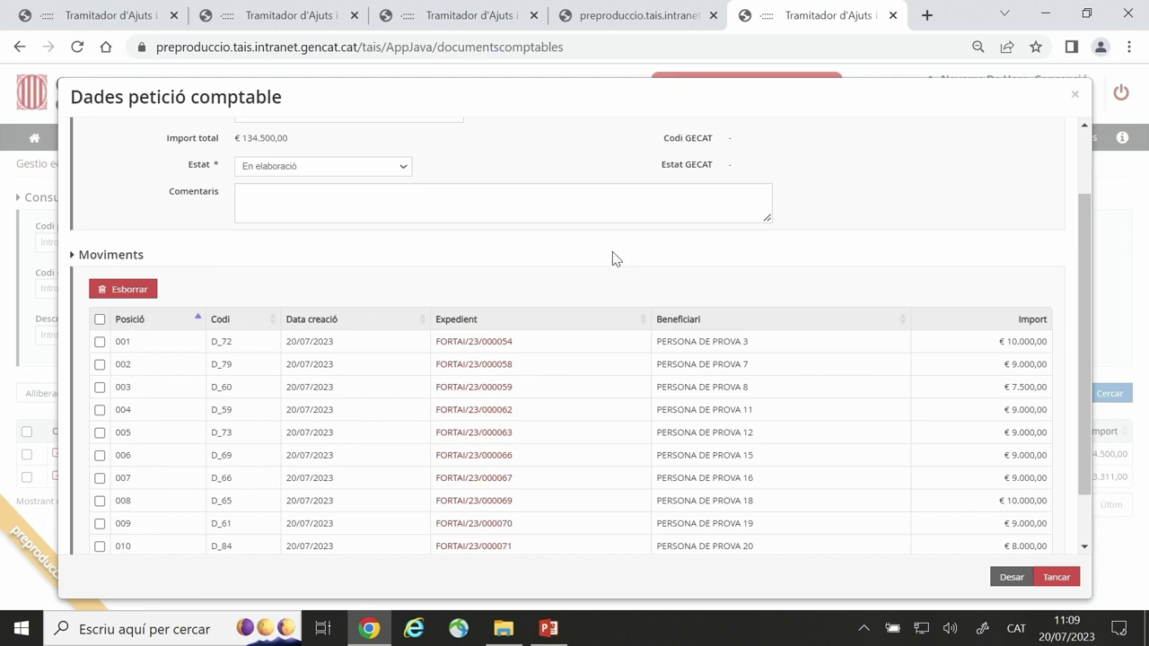
scroll(646, 281, up, 1)
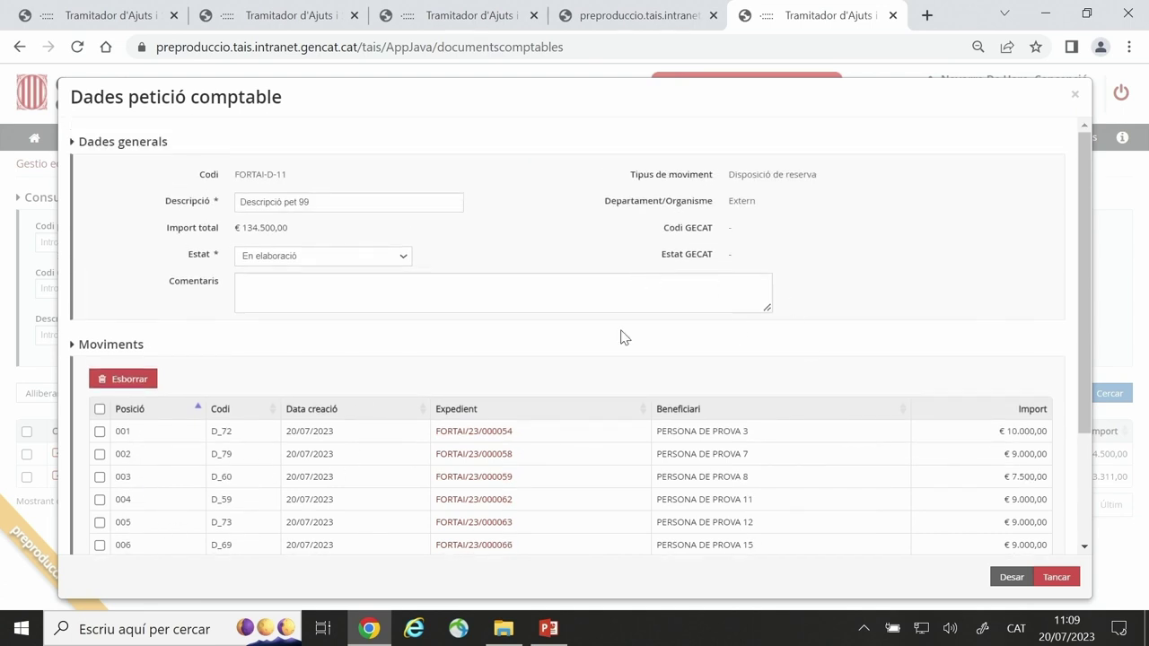
click(403, 262)
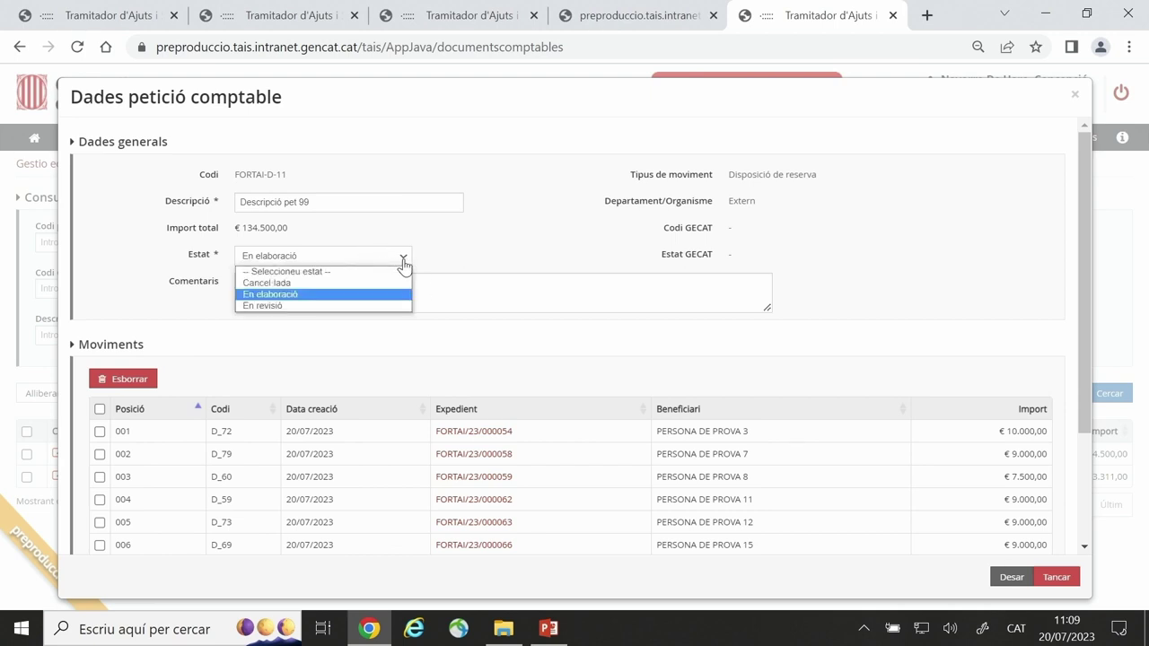
click(356, 306)
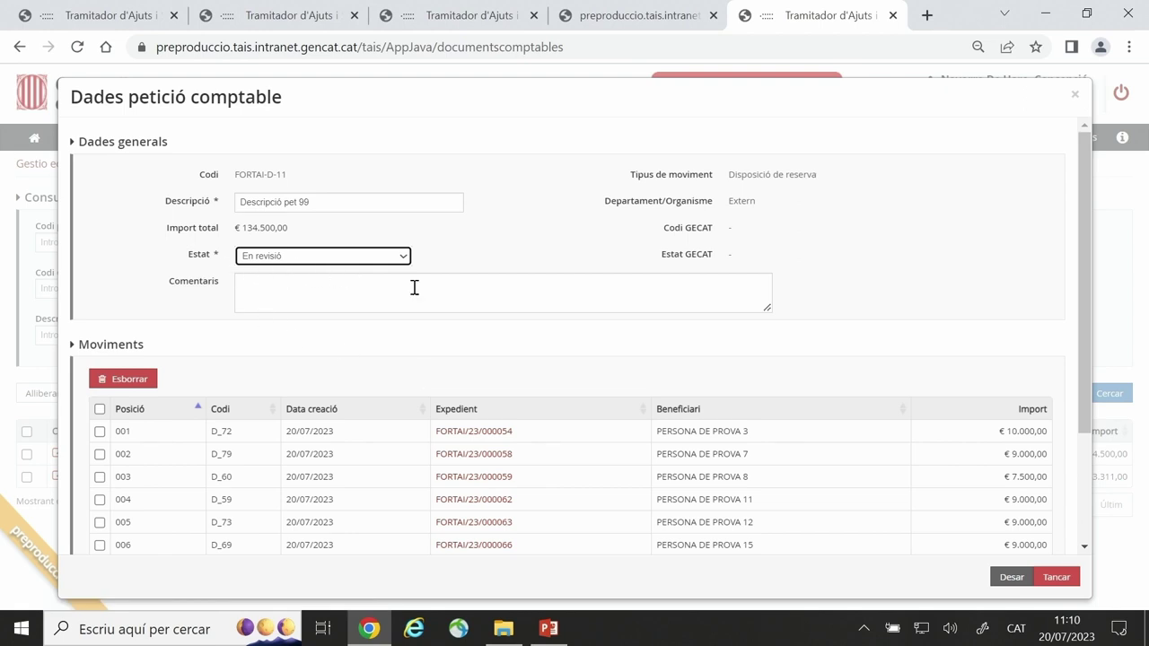
click(1001, 579)
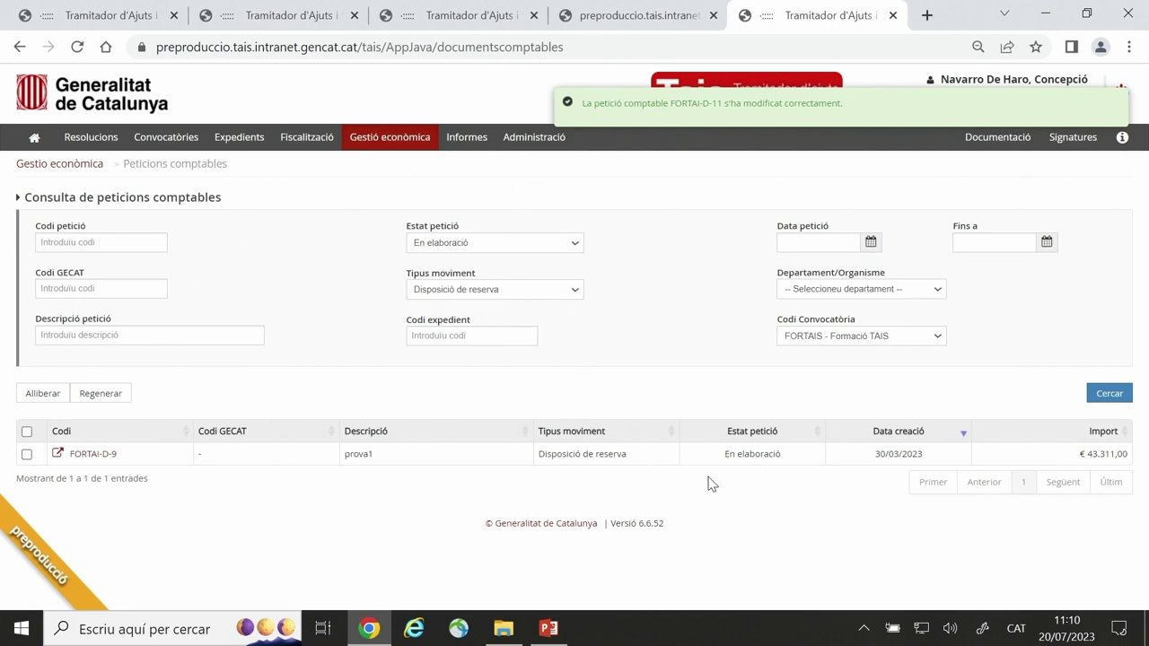
Search the accounting requests in state En revisió and open request FORTAI-D-11
click(574, 243)
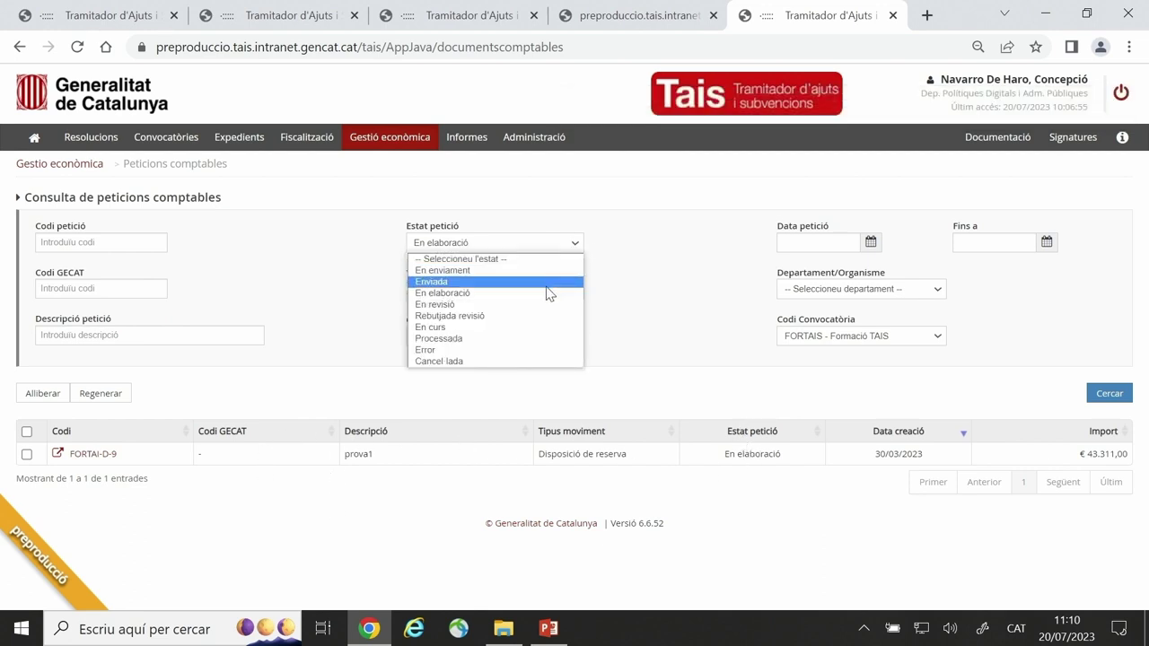
click(542, 305)
click(1110, 393)
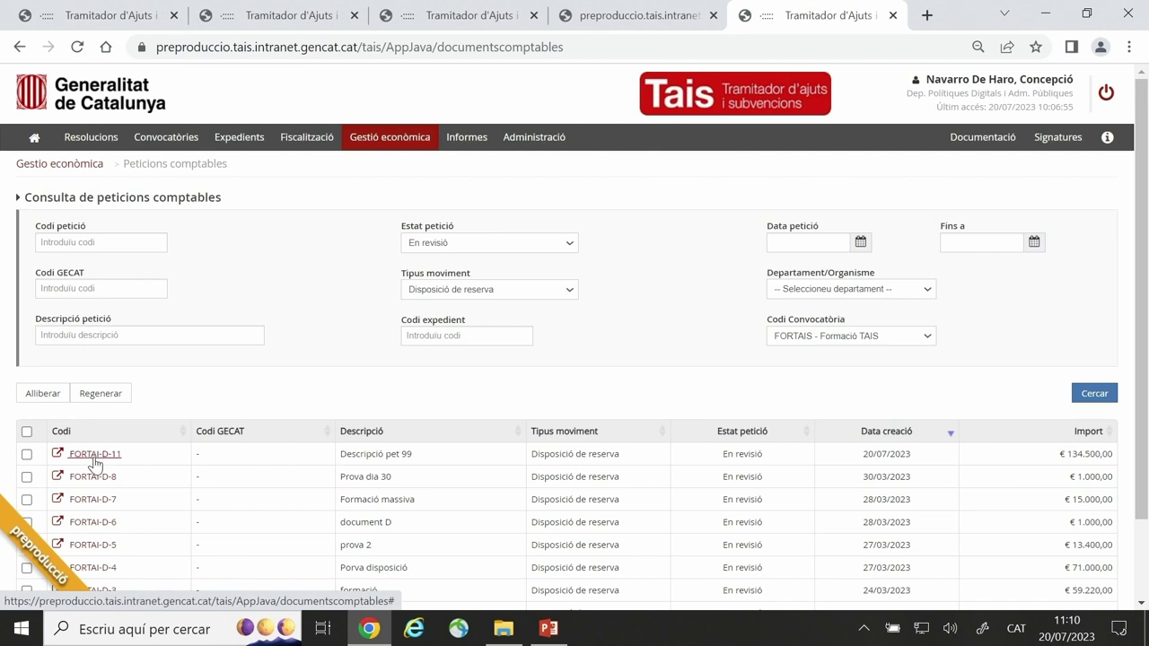
click(93, 461)
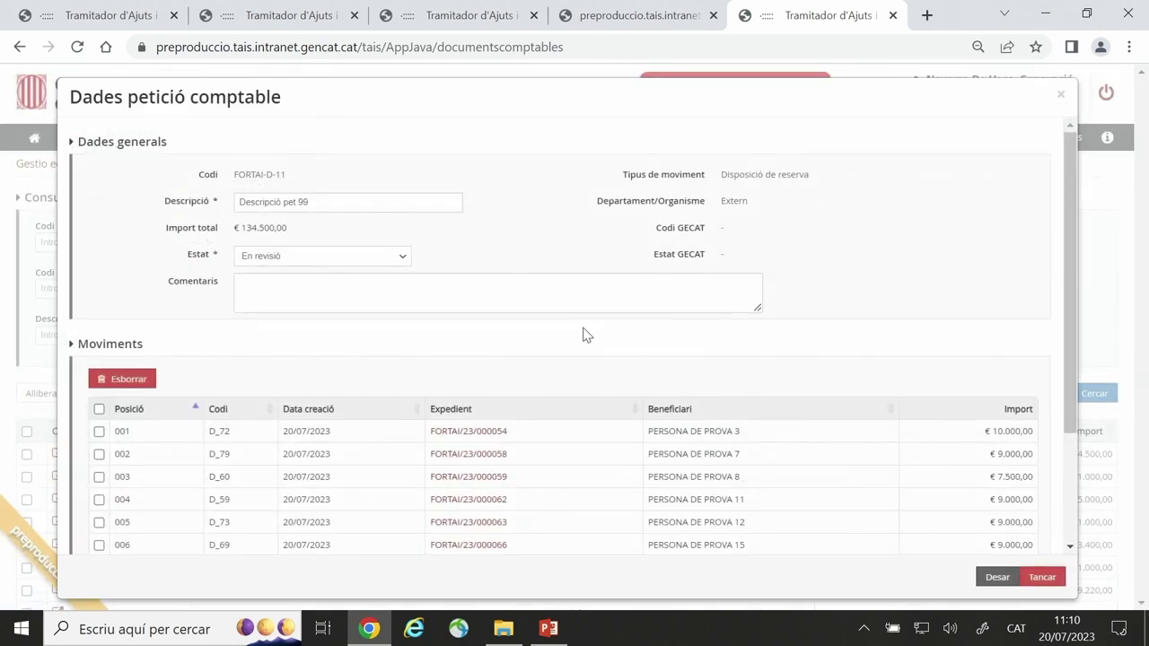
Set the state of request FORTAI-D-11 to En enviament and save the change
click(402, 262)
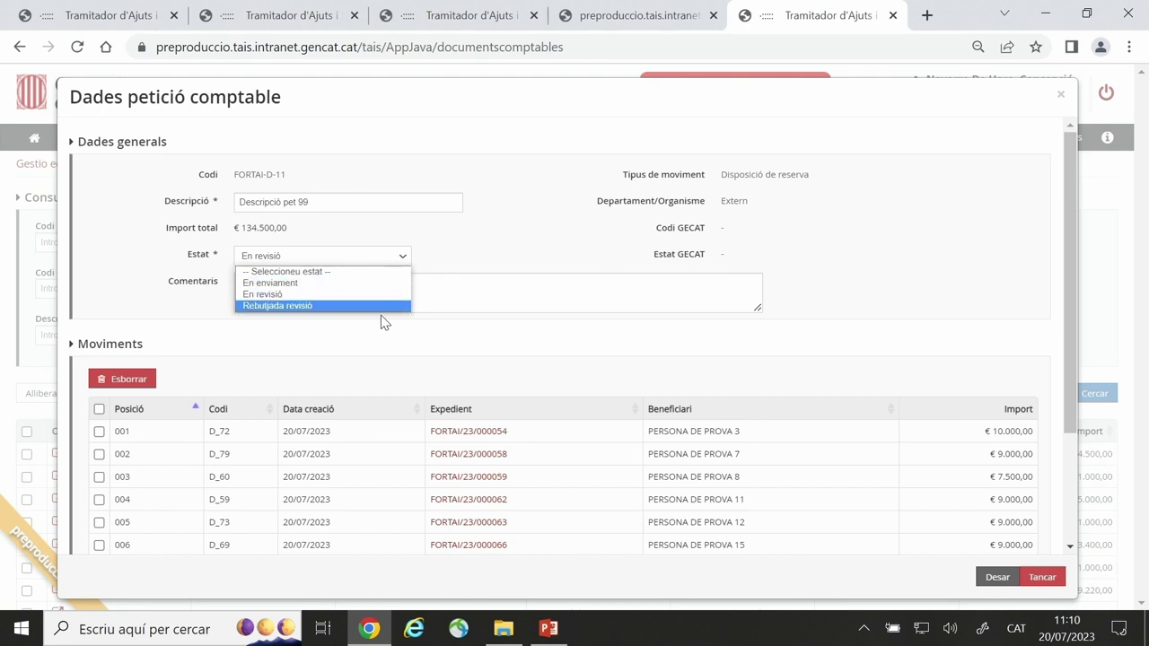
click(491, 262)
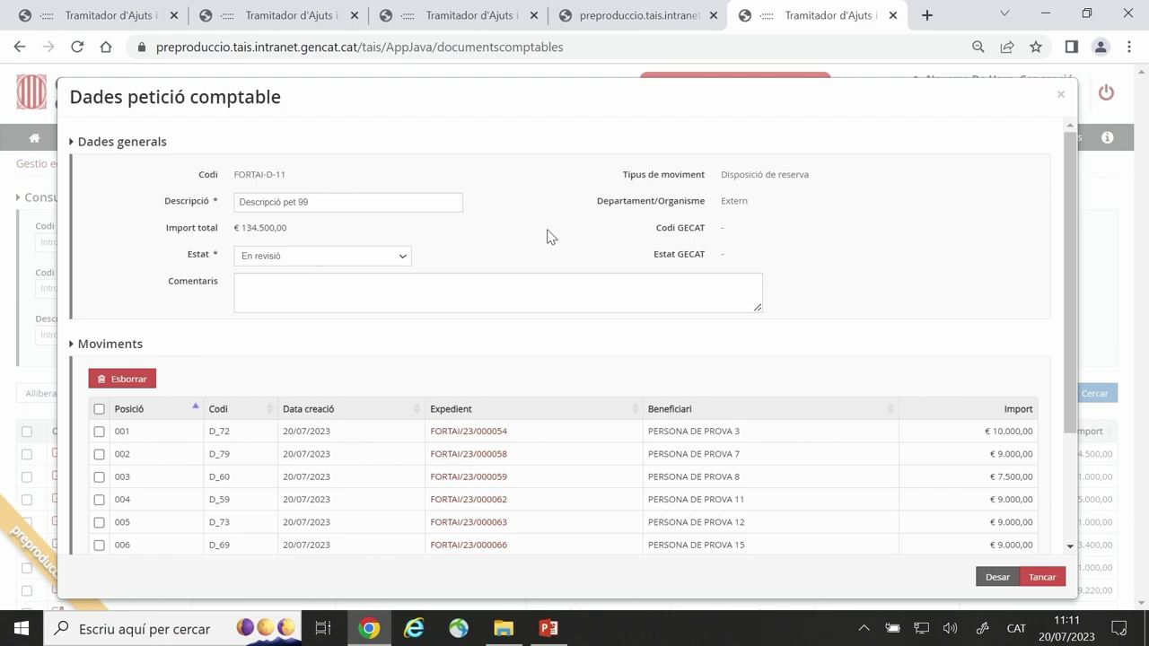
click(405, 258)
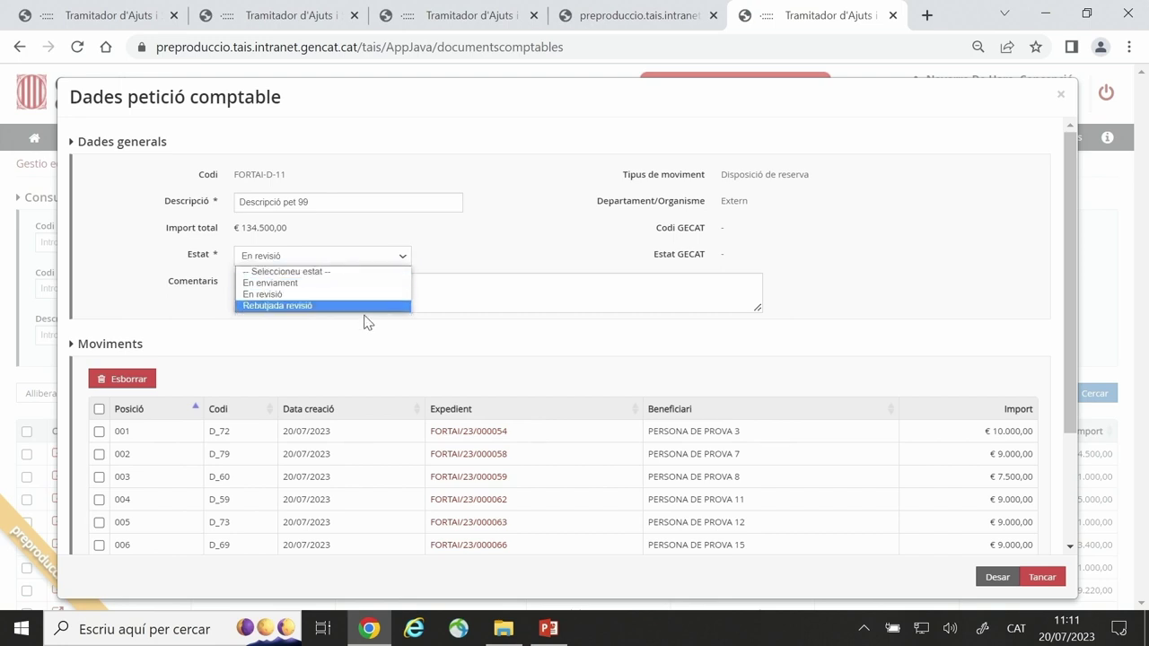
click(366, 283)
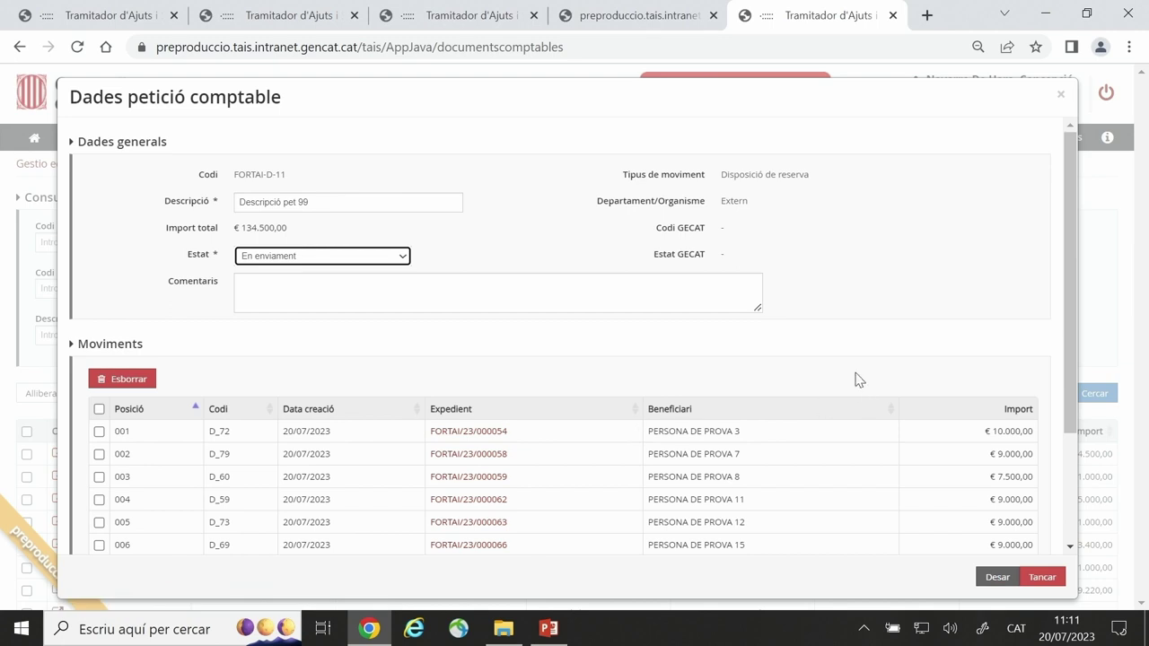
click(995, 580)
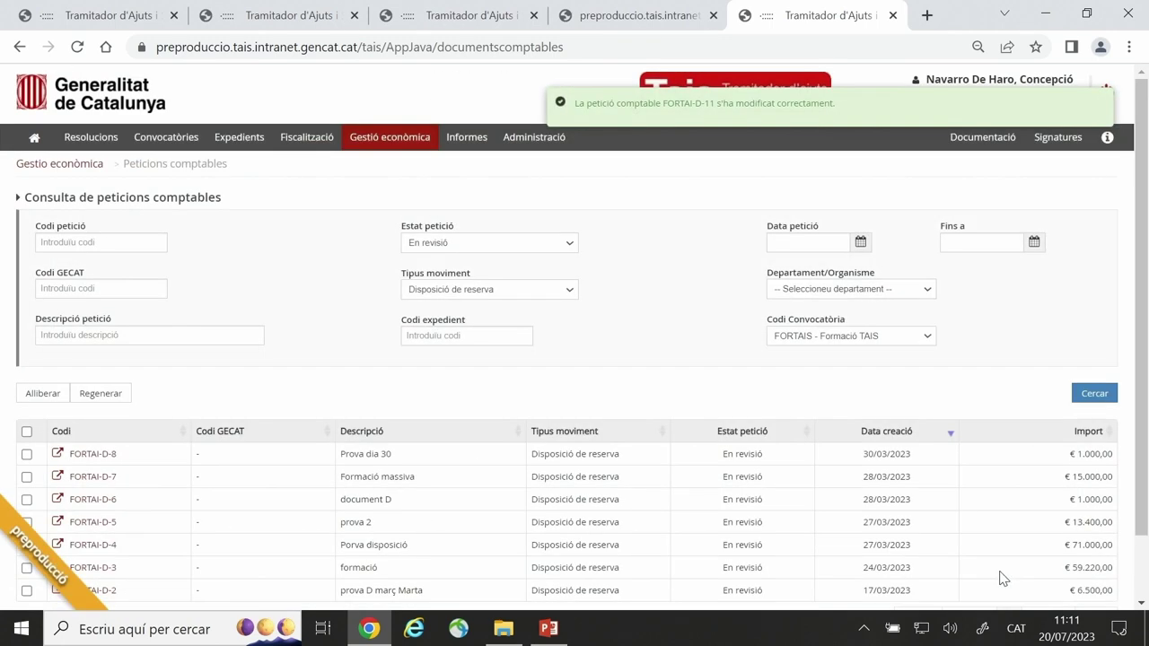
Search for the FORTAIS accounting requests in state En enviament
click(570, 242)
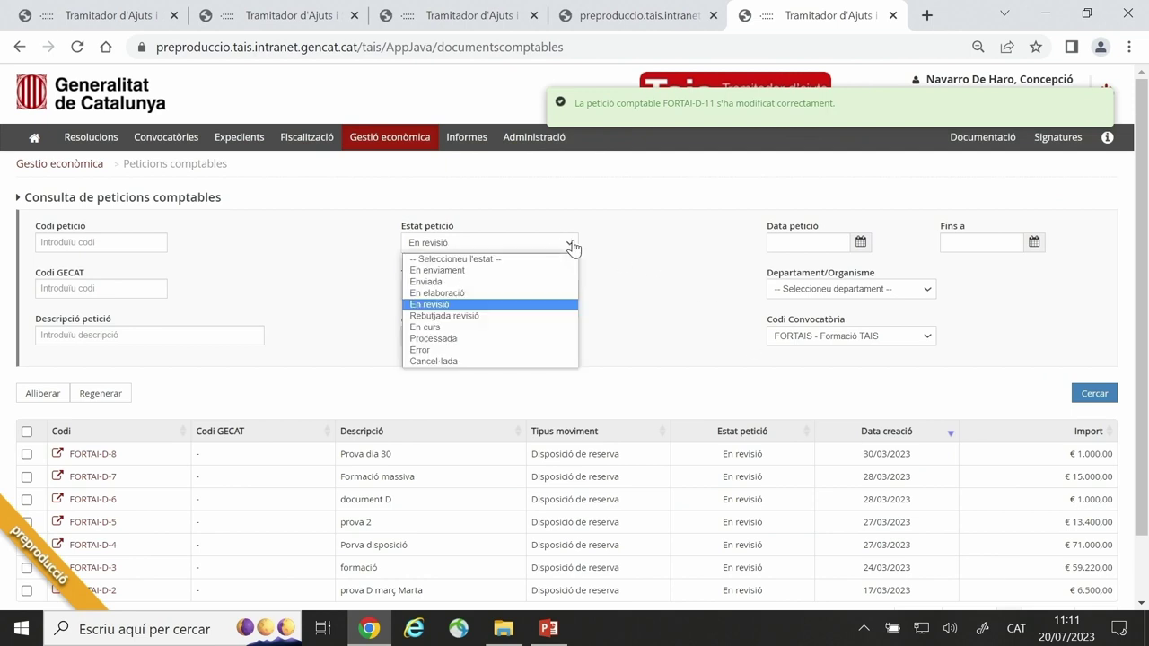
click(521, 270)
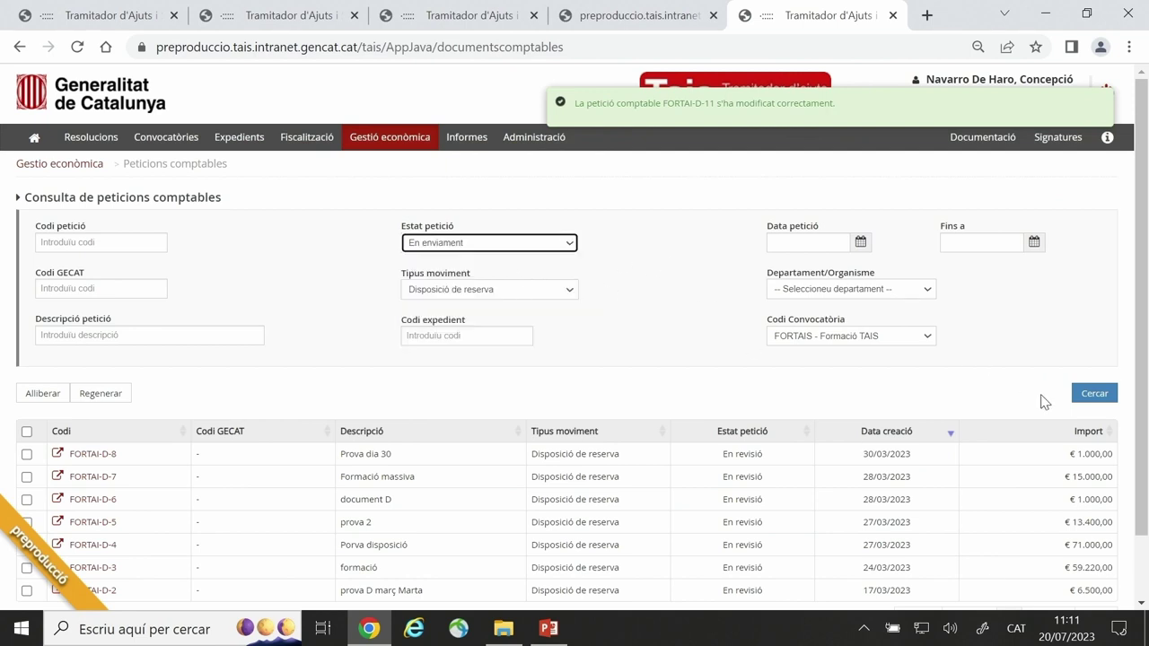
click(1095, 393)
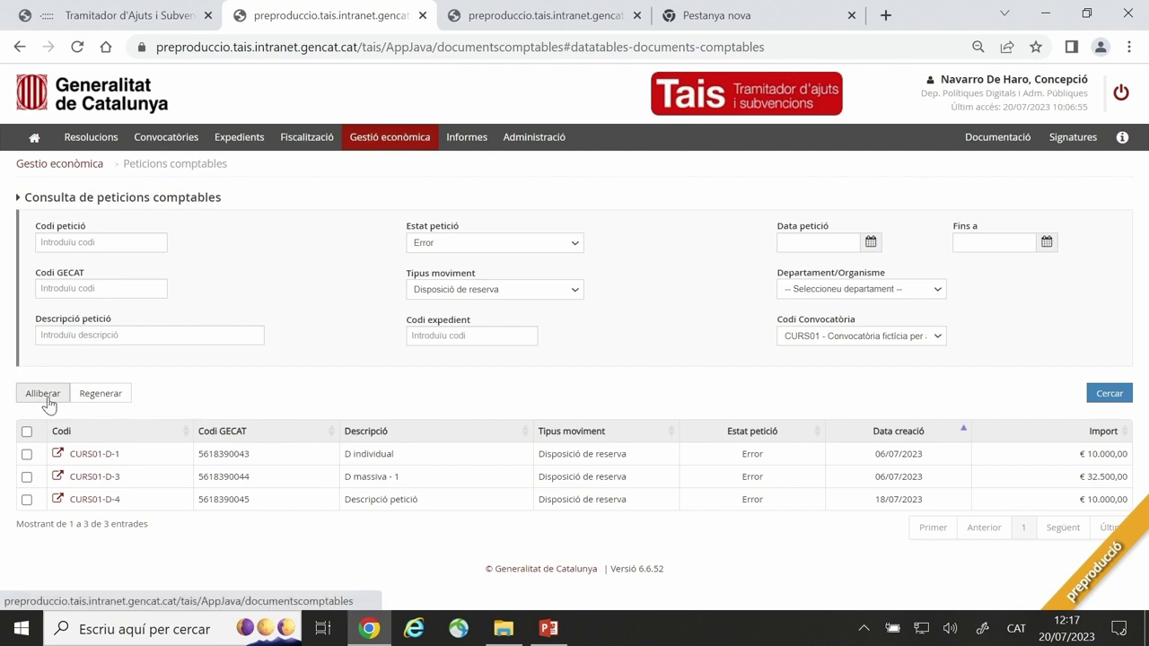
Regenerate the errored request CURS01-D-3 and search for the requests in state En elaboració
click(27, 479)
click(100, 395)
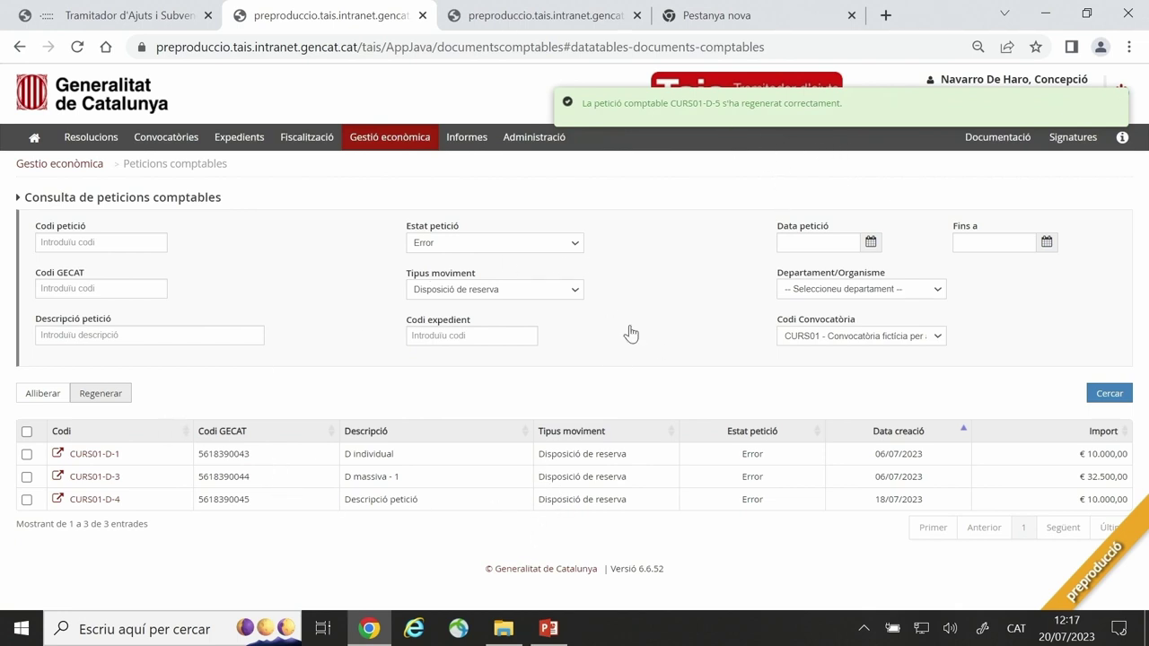
click(578, 244)
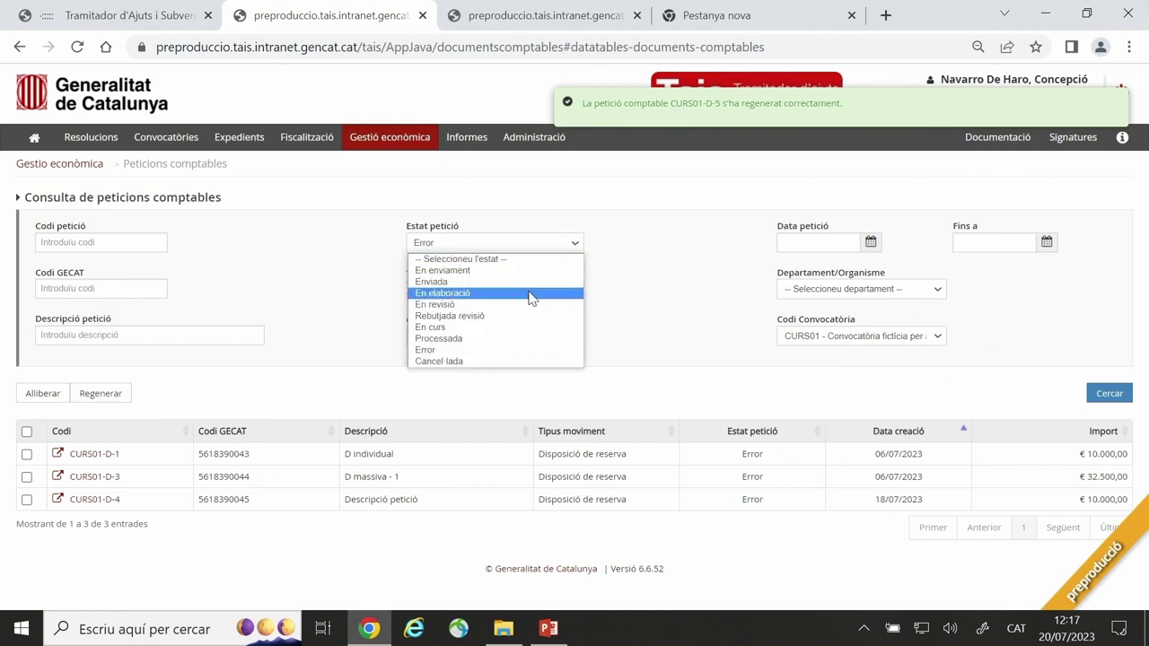
click(530, 295)
click(1118, 398)
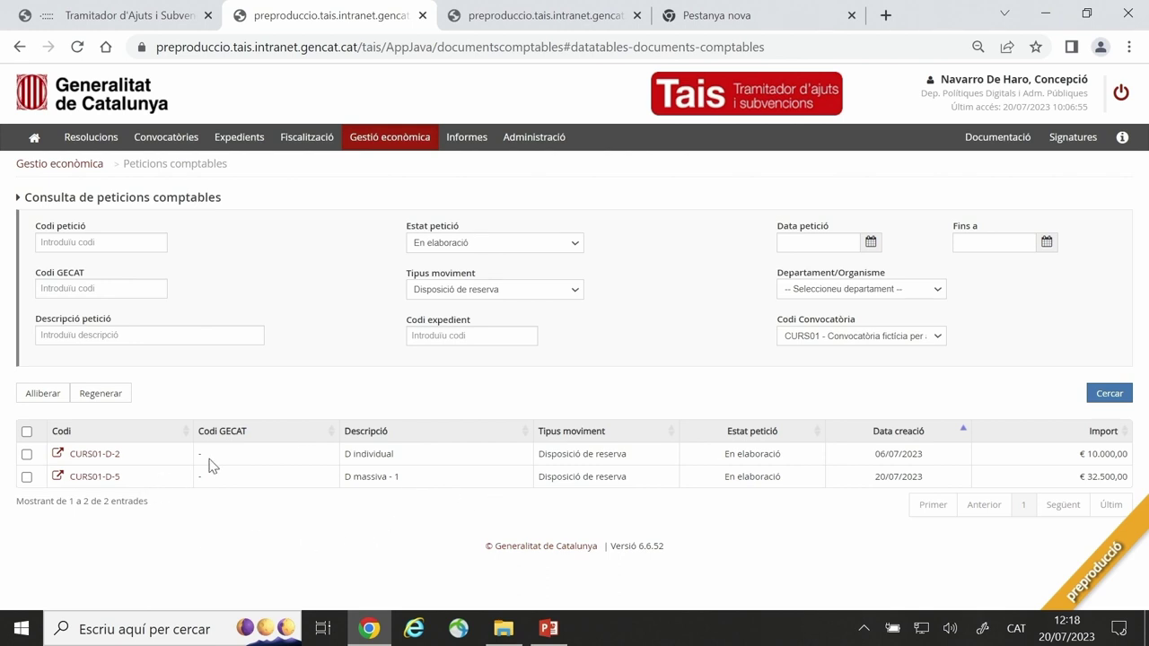
Search for the accounting requests in state Error and open the details of CURS01-D-3
click(575, 243)
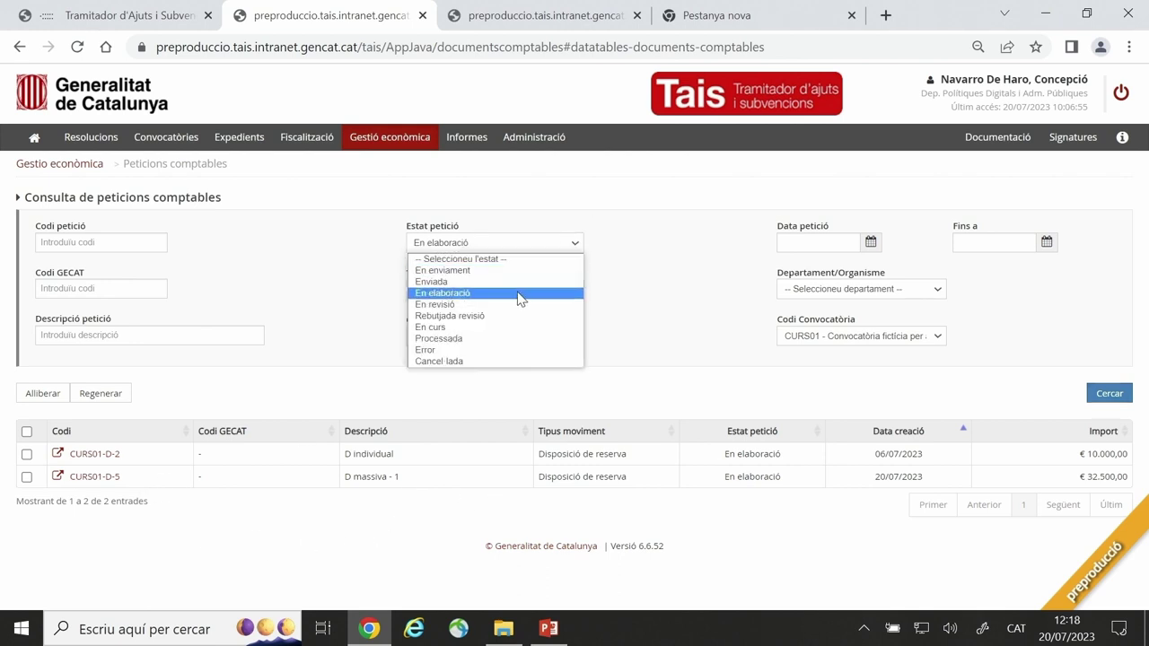
click(488, 349)
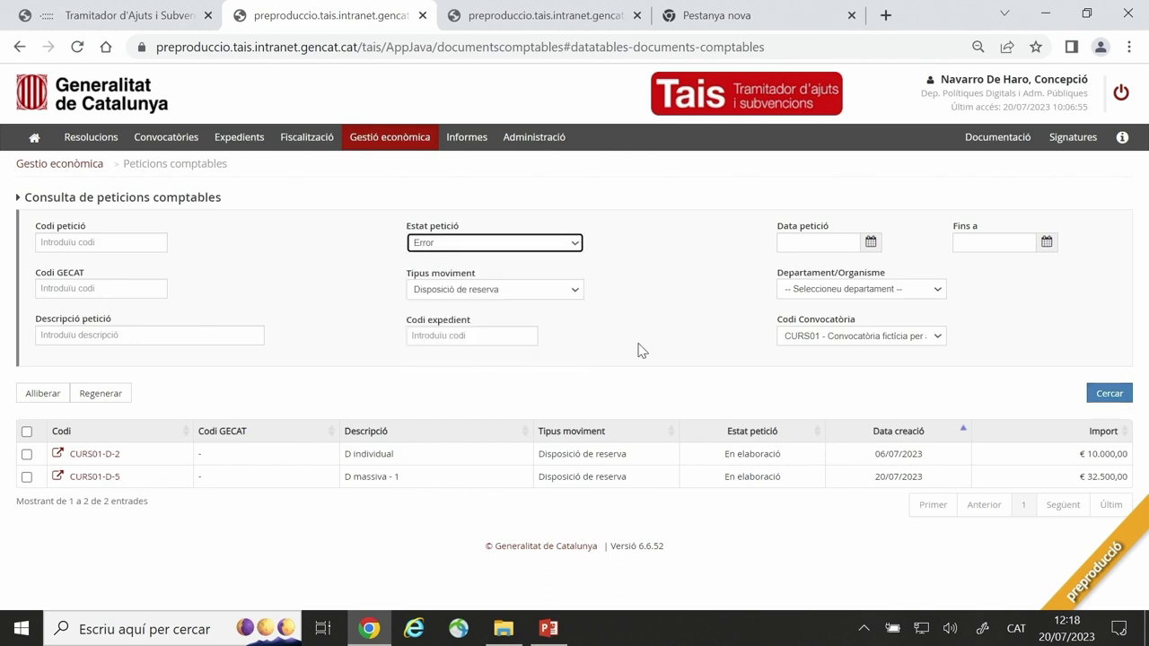
click(1110, 393)
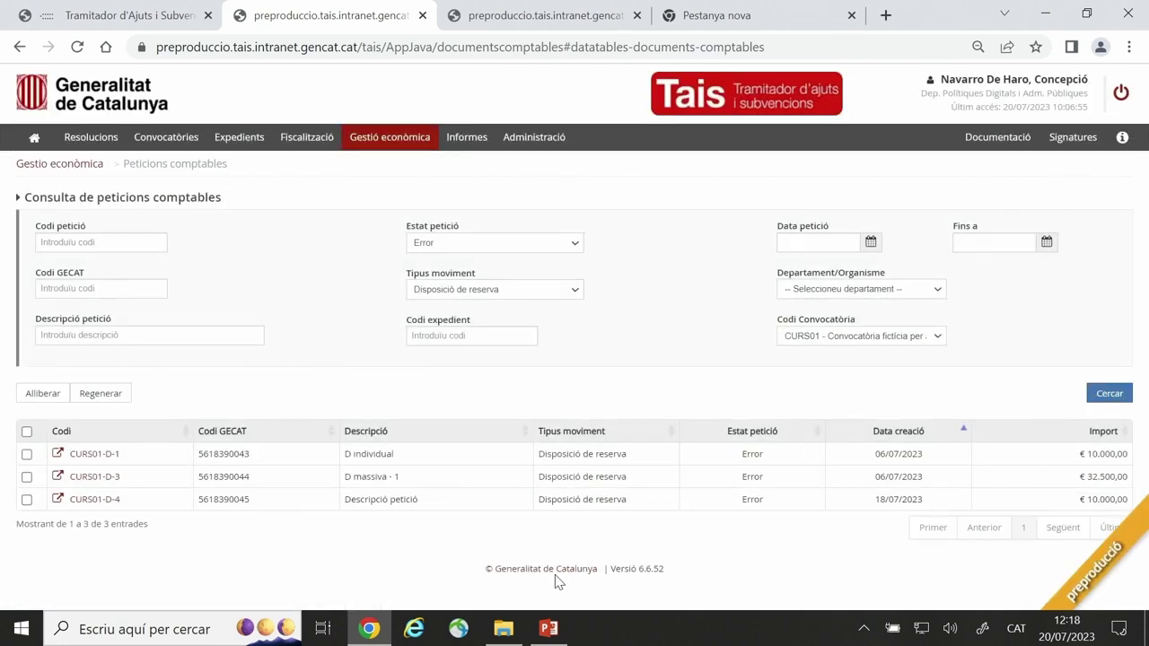
click(96, 476)
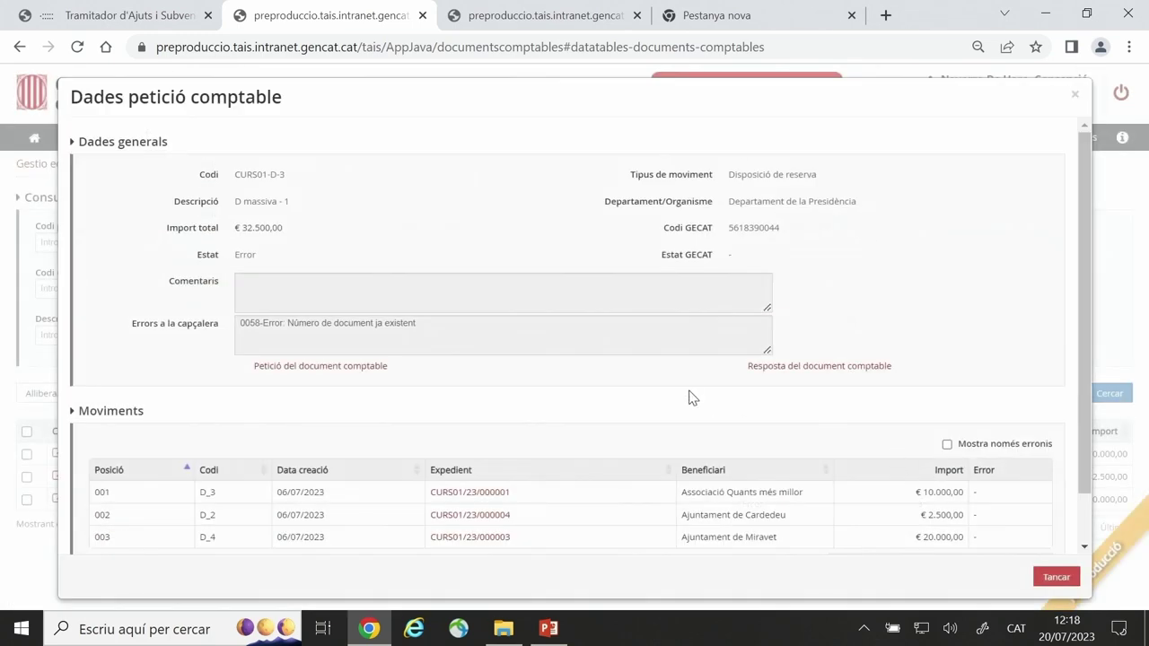
Review the header errors and movements of request CURS01-D-3 and close its details
scroll(692, 397, down, 1)
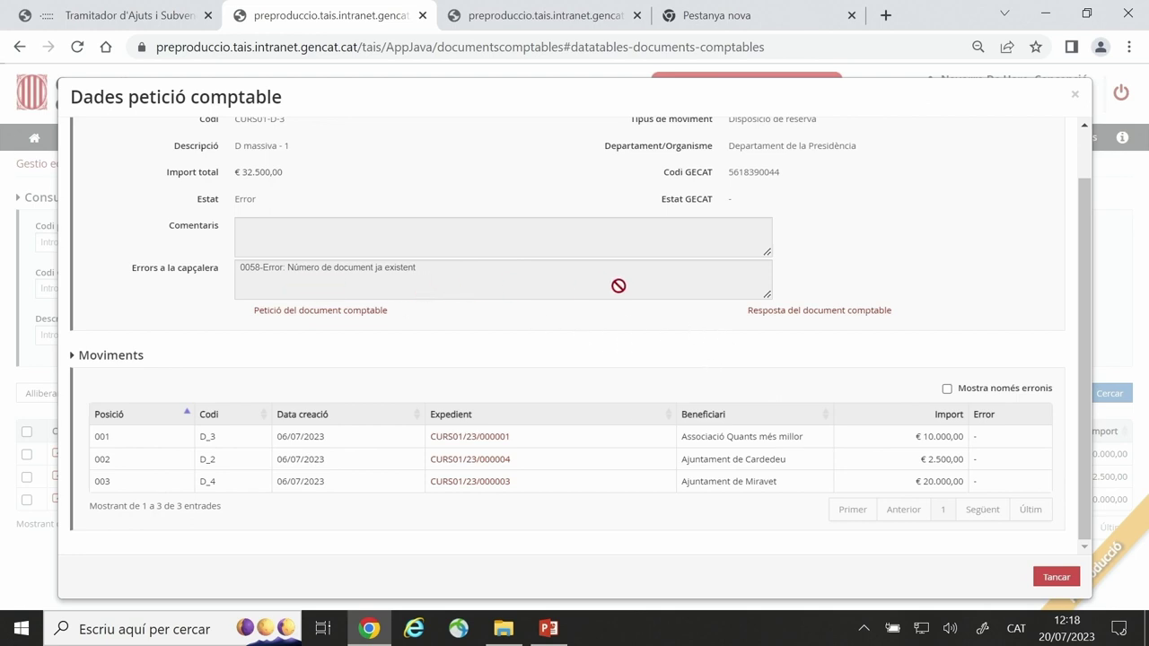
scroll(1015, 231, up, 1)
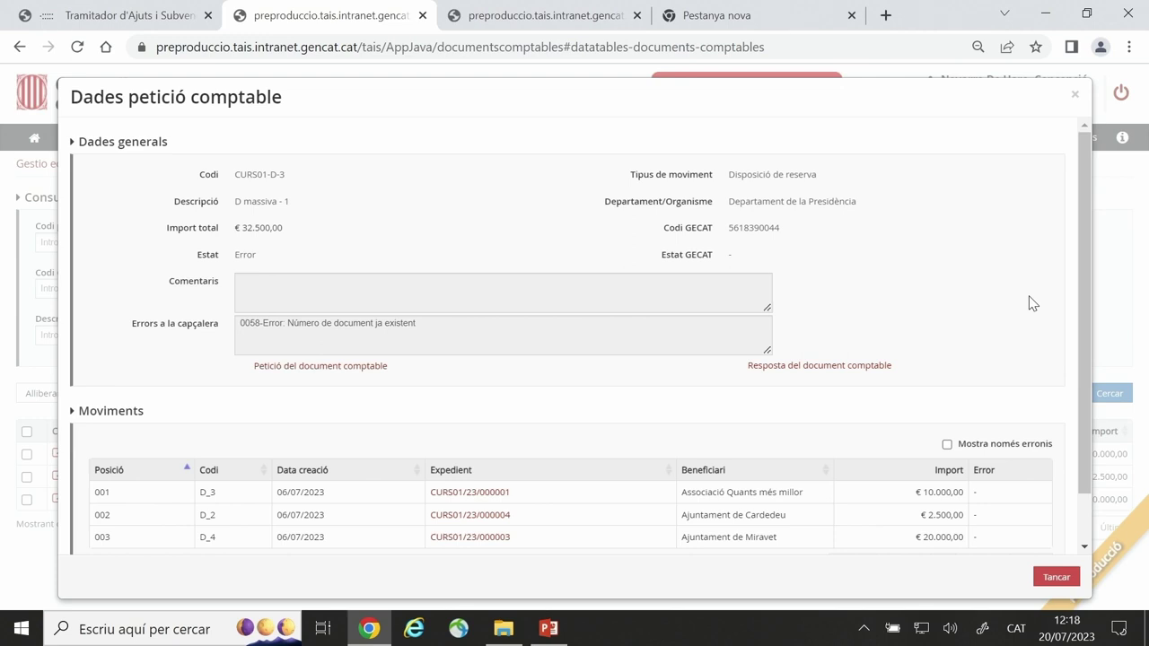
click(1076, 96)
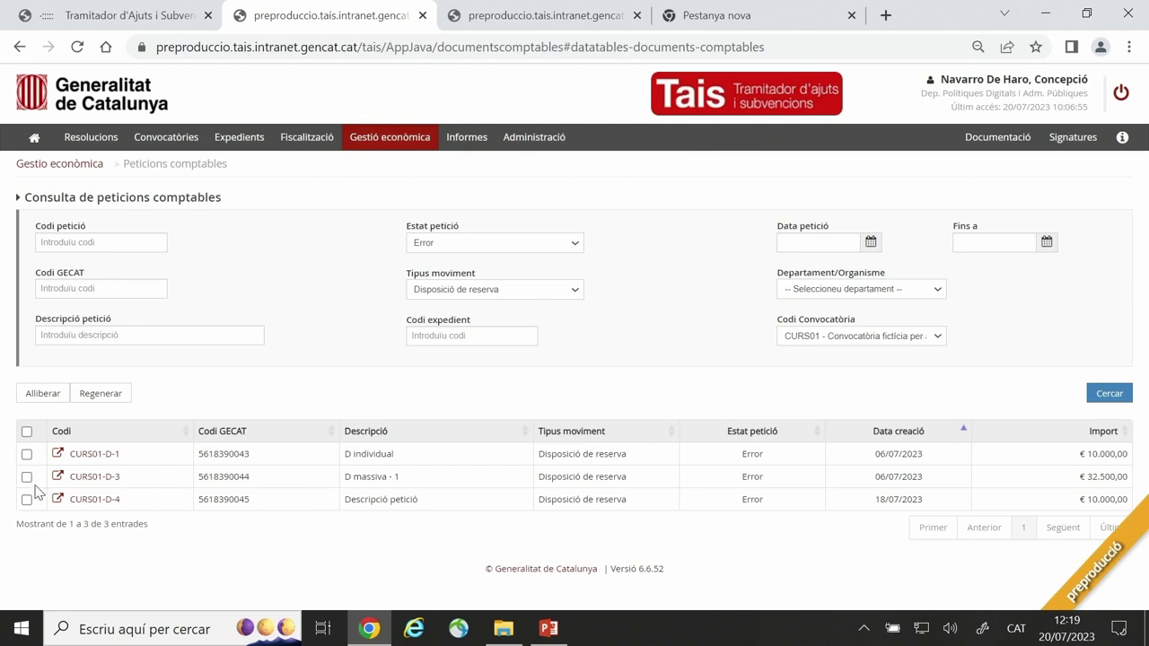
click(89, 484)
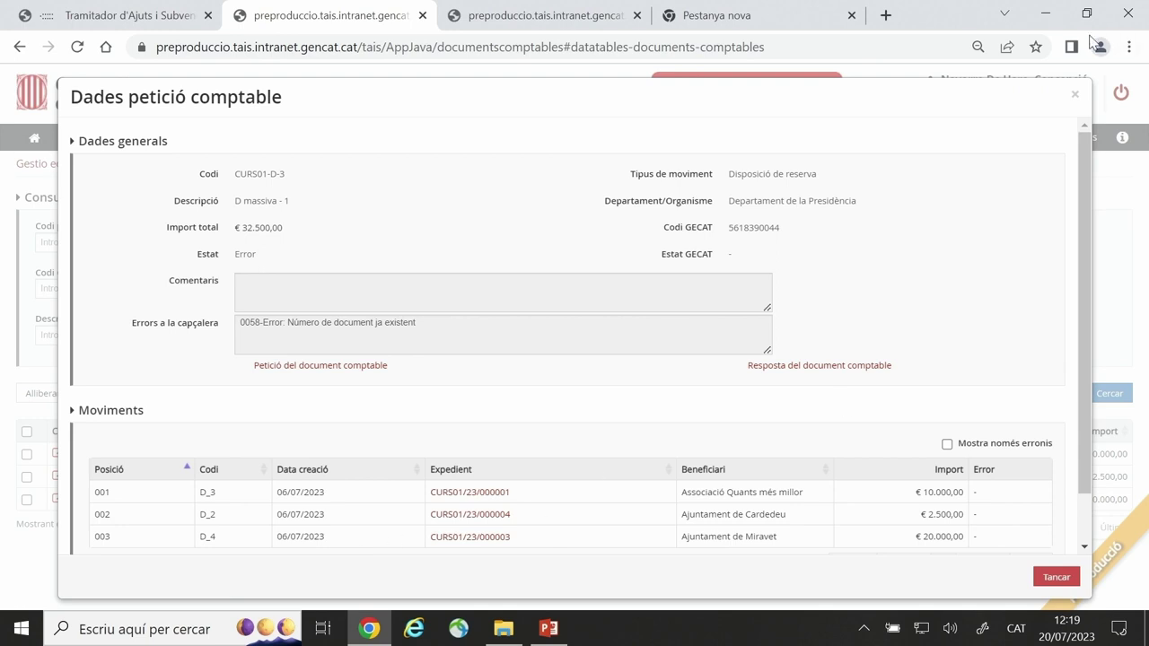
click(1074, 95)
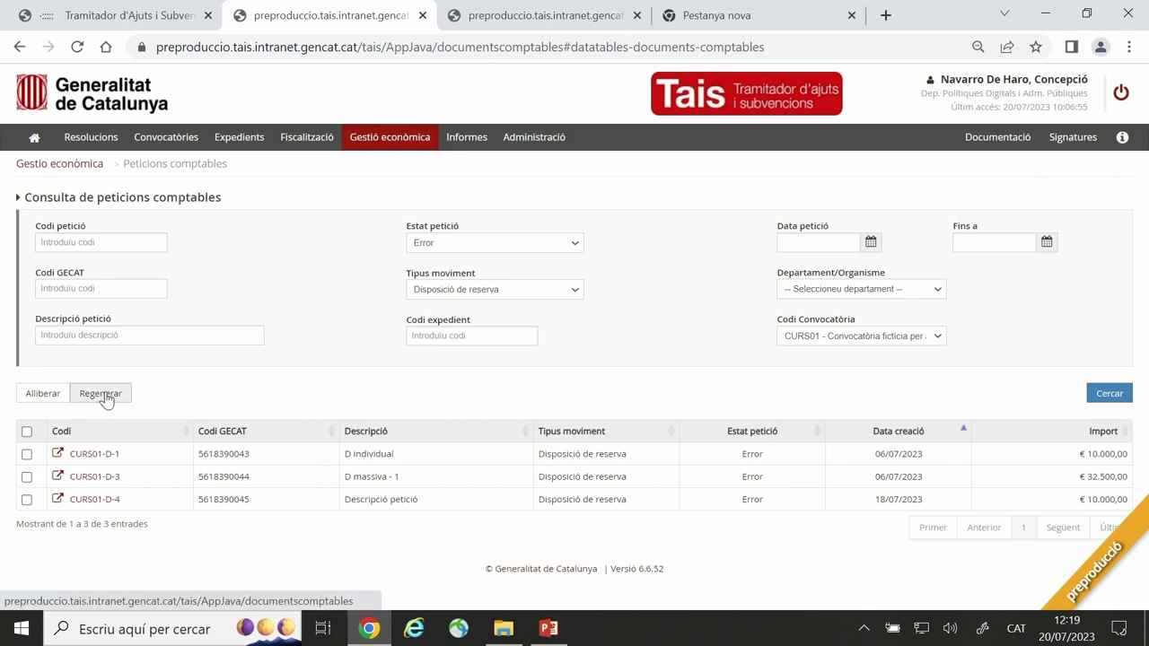
Search for the accounting requests in state En elaboració and open CURS01-D-5 to check its available states
click(577, 248)
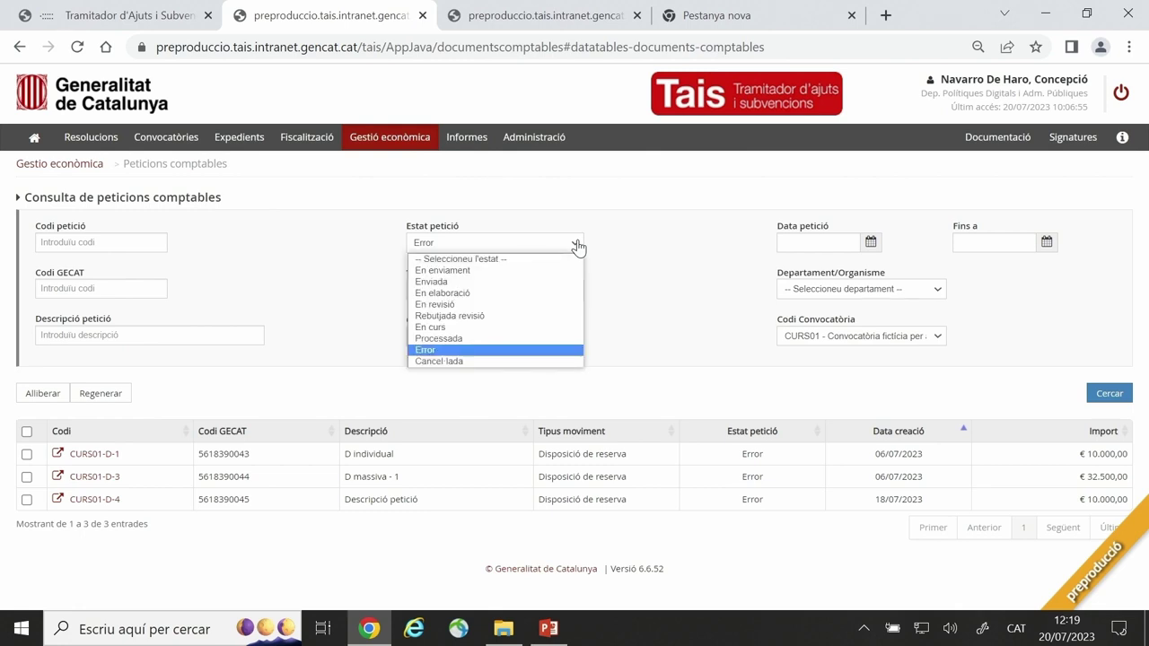
click(557, 303)
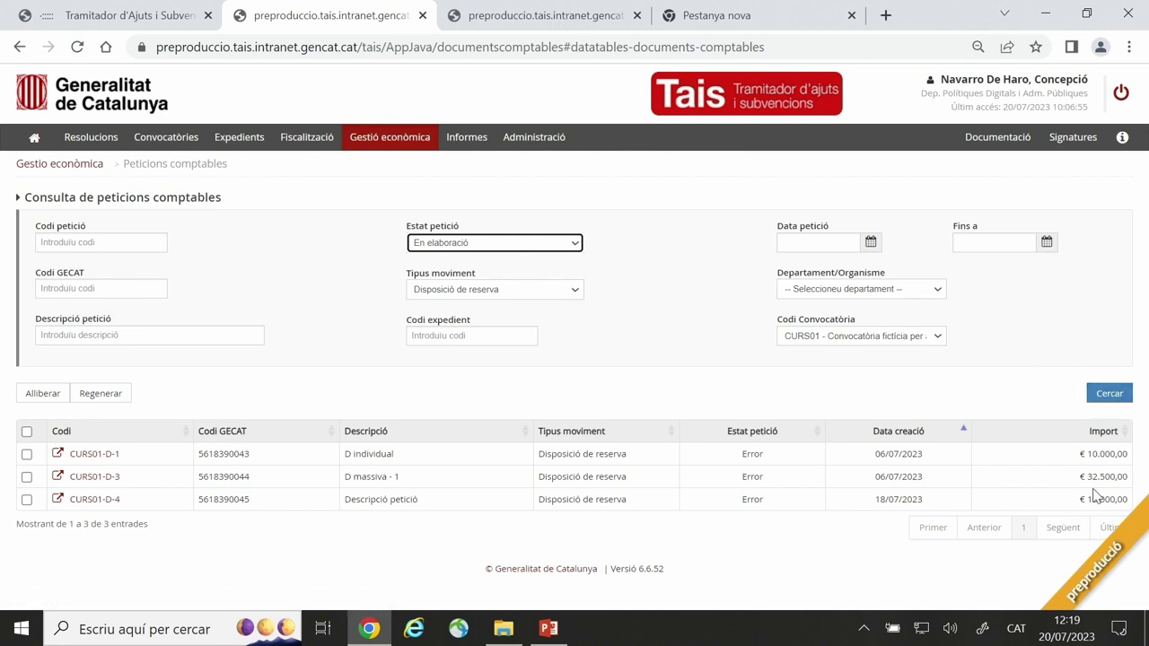
click(1115, 402)
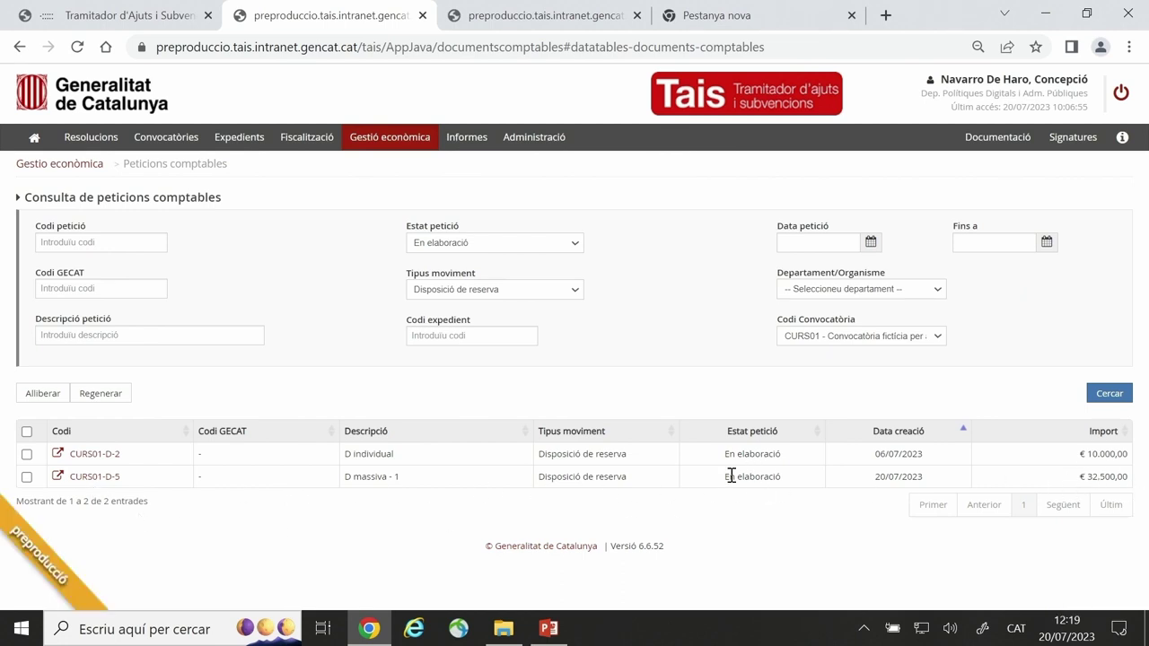
click(85, 477)
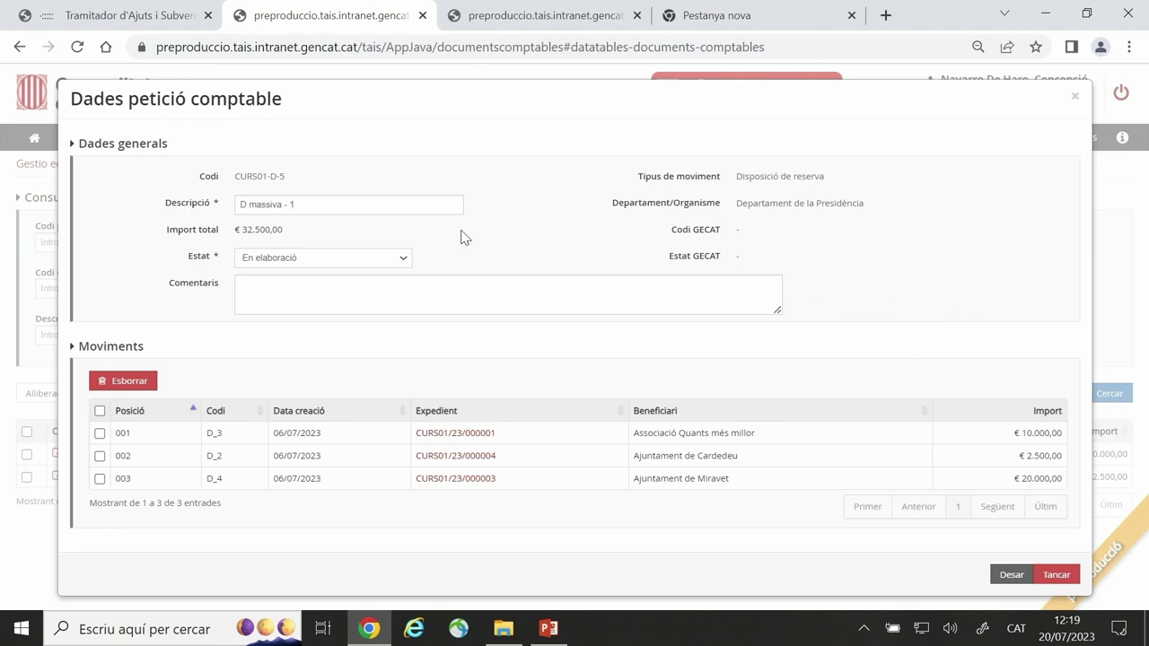
click(406, 261)
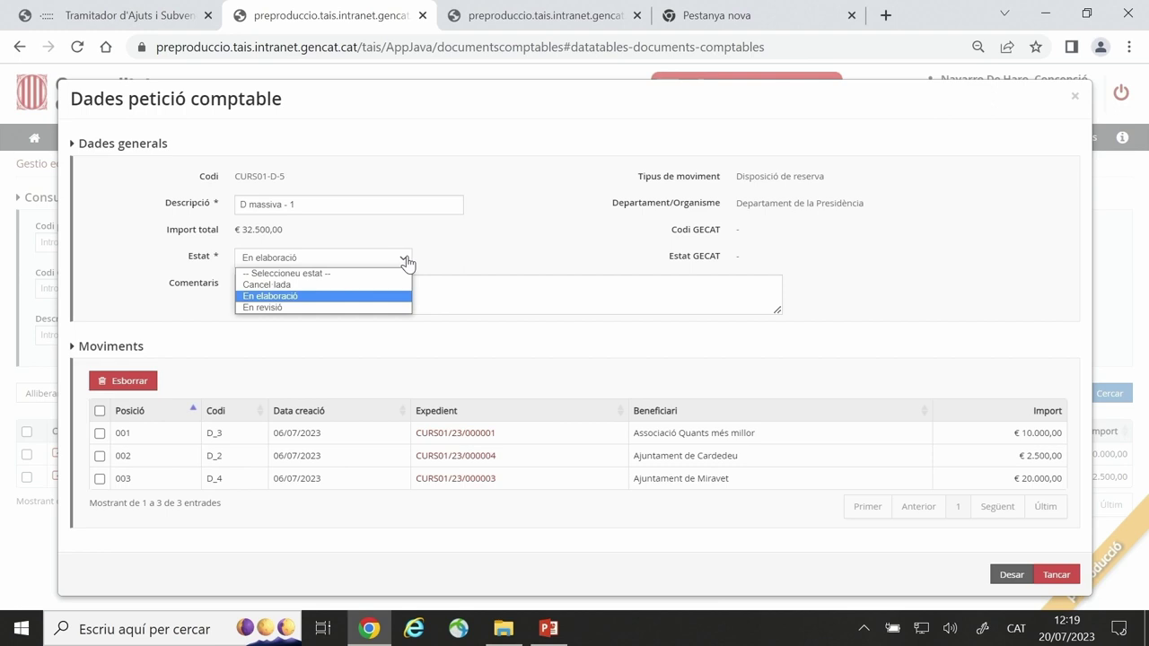
click(406, 261)
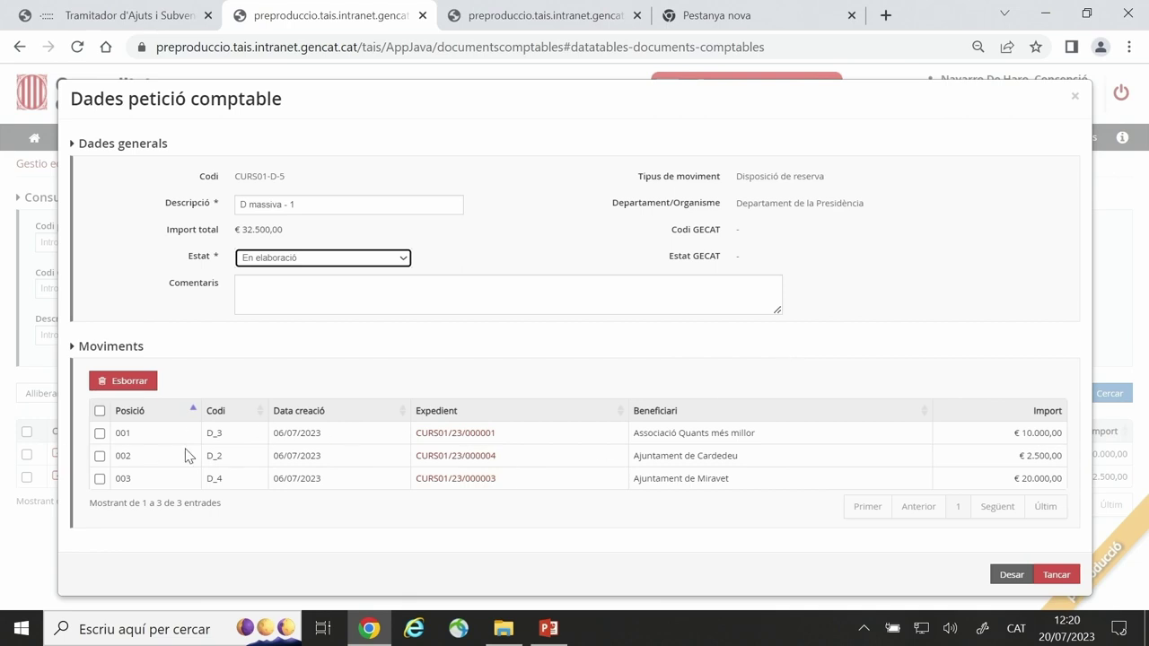
Delete movement D_3 for file CURS01/23/000001 from request CURS01-D-5, check the available states and close the request
click(100, 434)
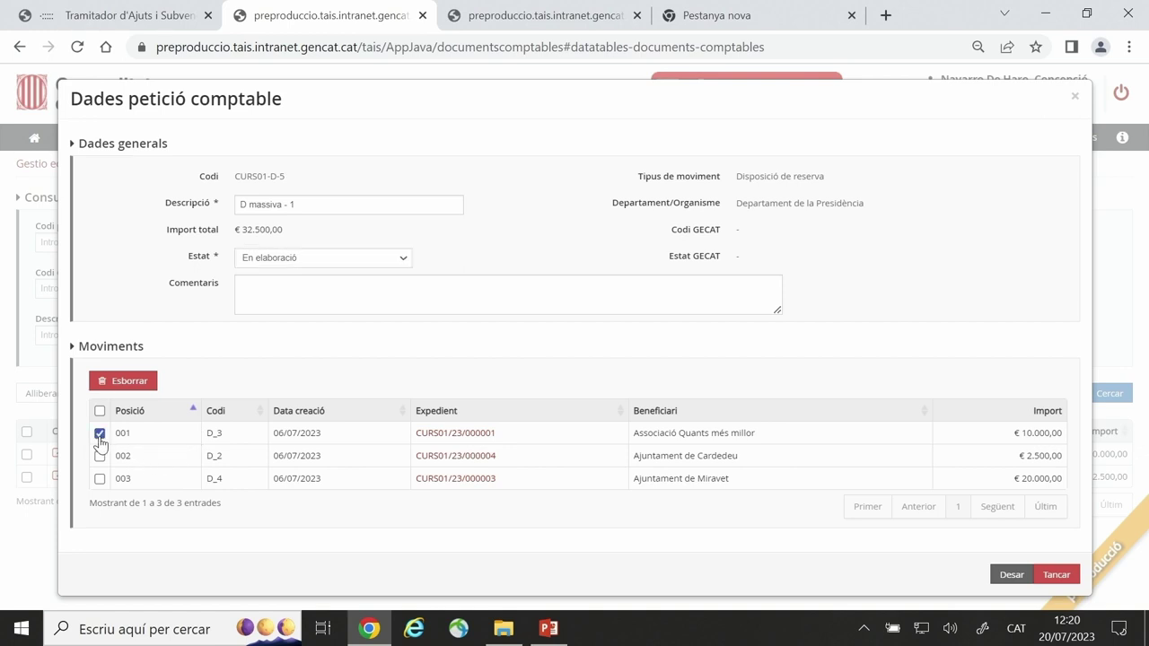
click(135, 393)
click(702, 358)
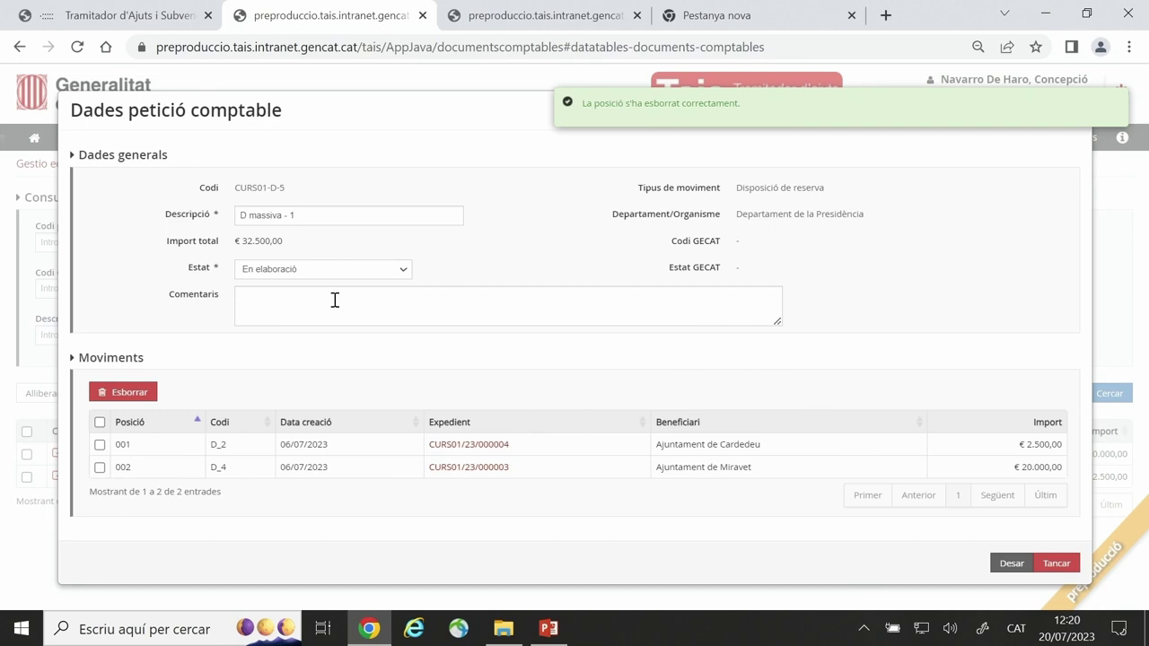
click(407, 275)
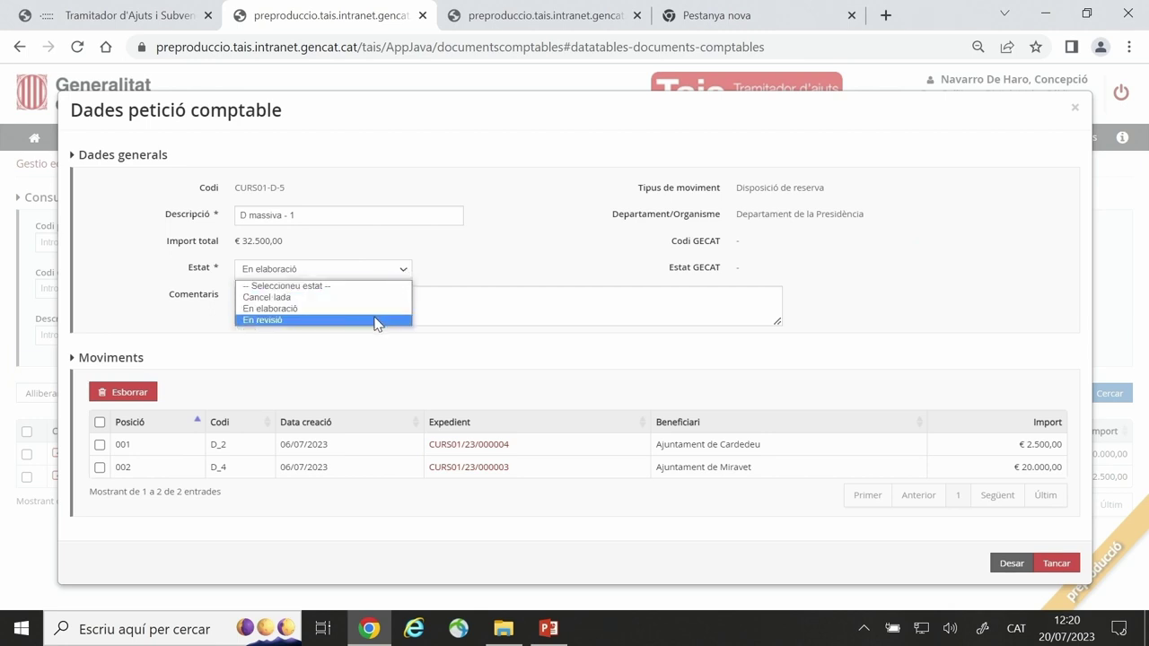
click(566, 259)
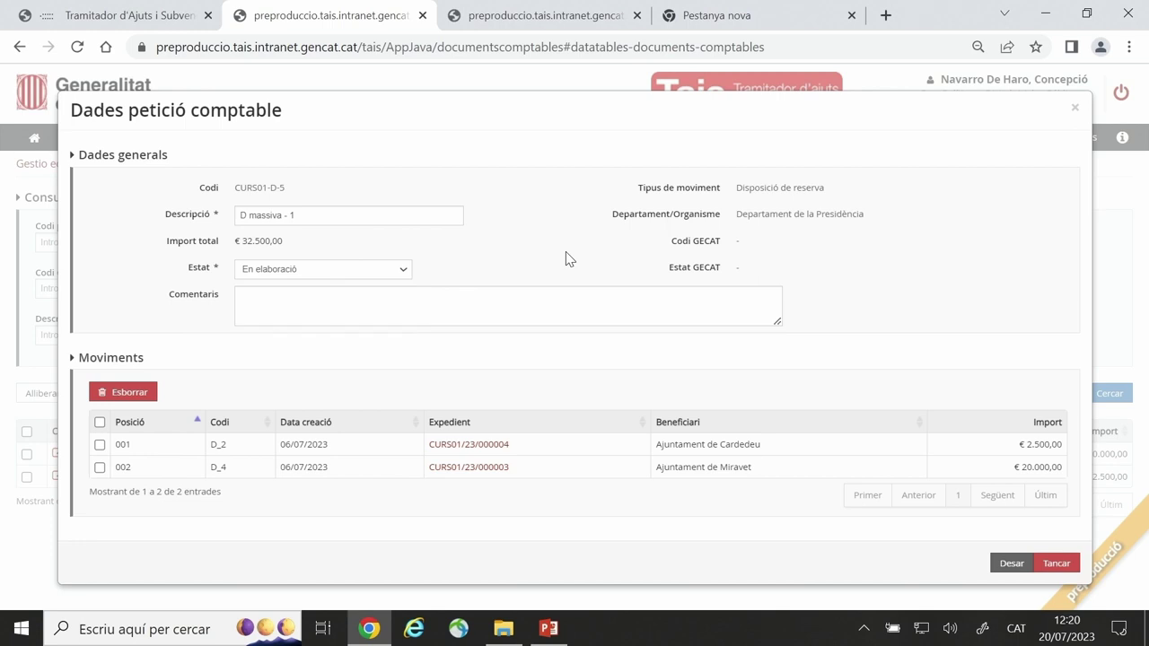
click(1076, 109)
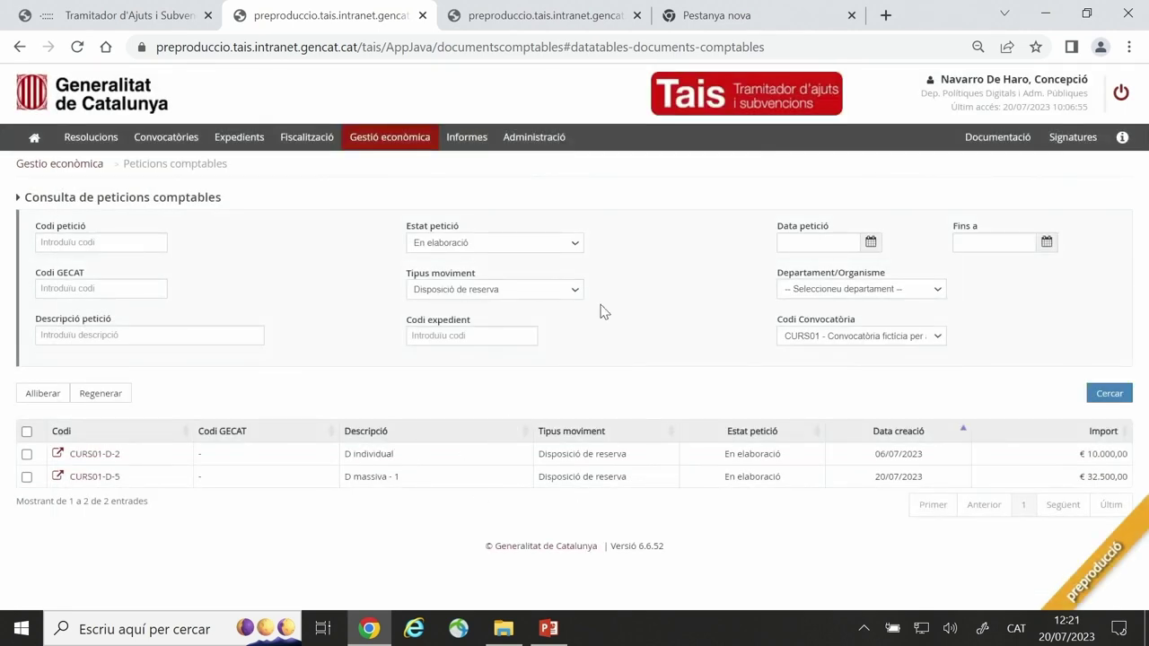
Search for the accounting requests in state Error and review the details of CURS01-D-4
click(574, 244)
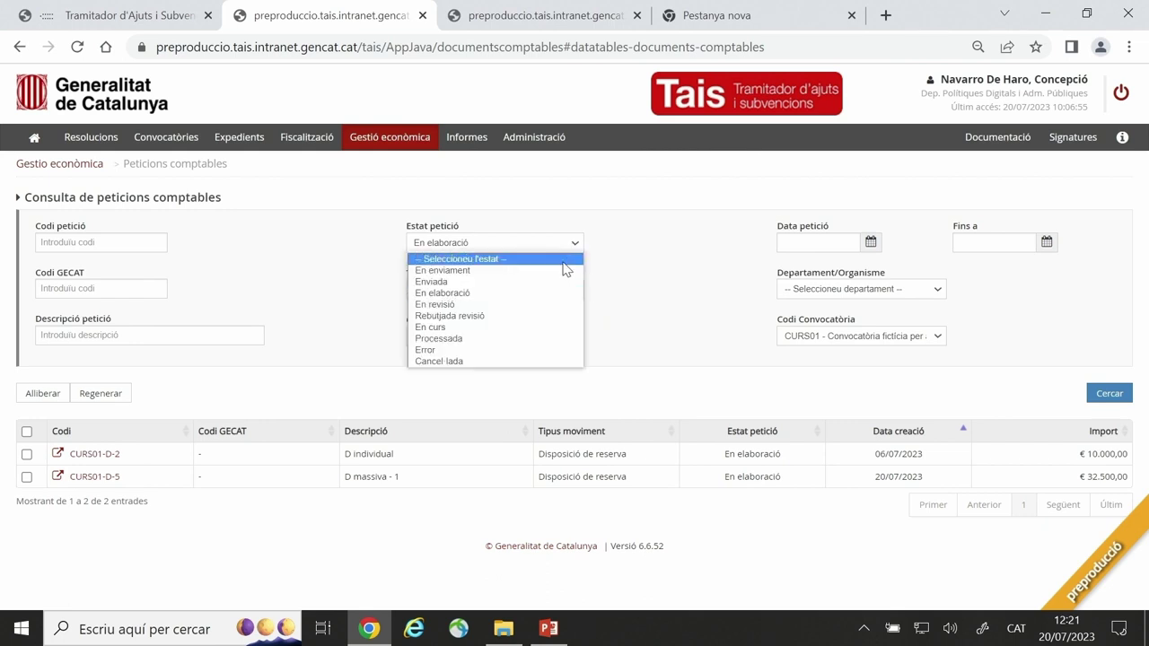
click(520, 350)
click(1111, 395)
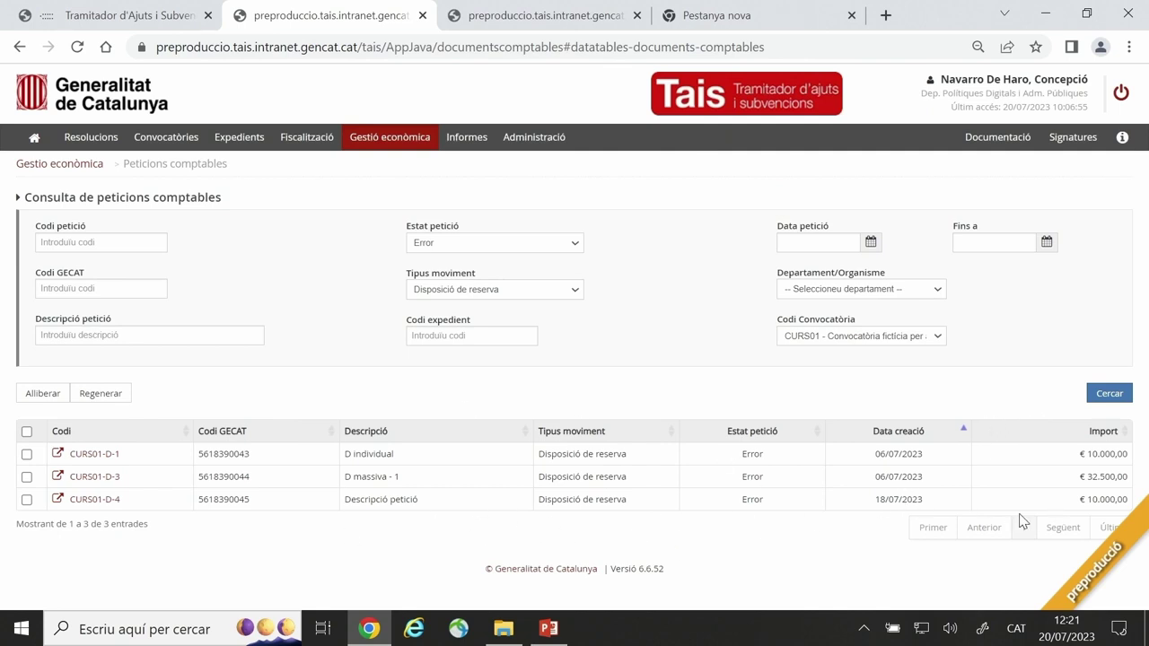
click(94, 503)
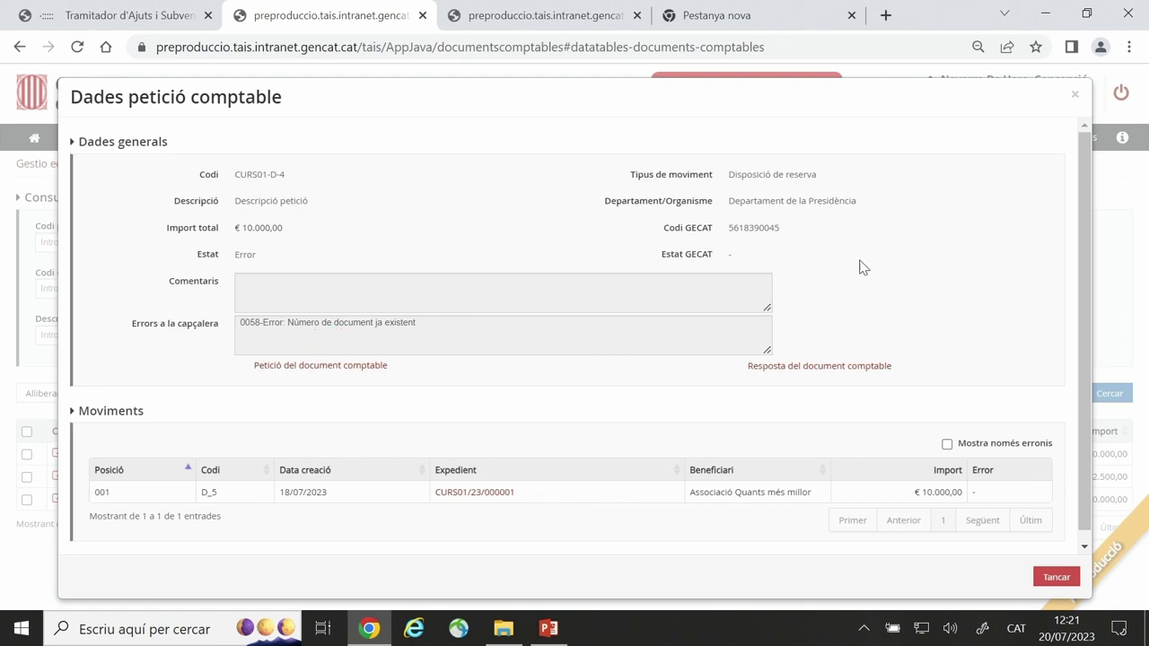
click(1075, 97)
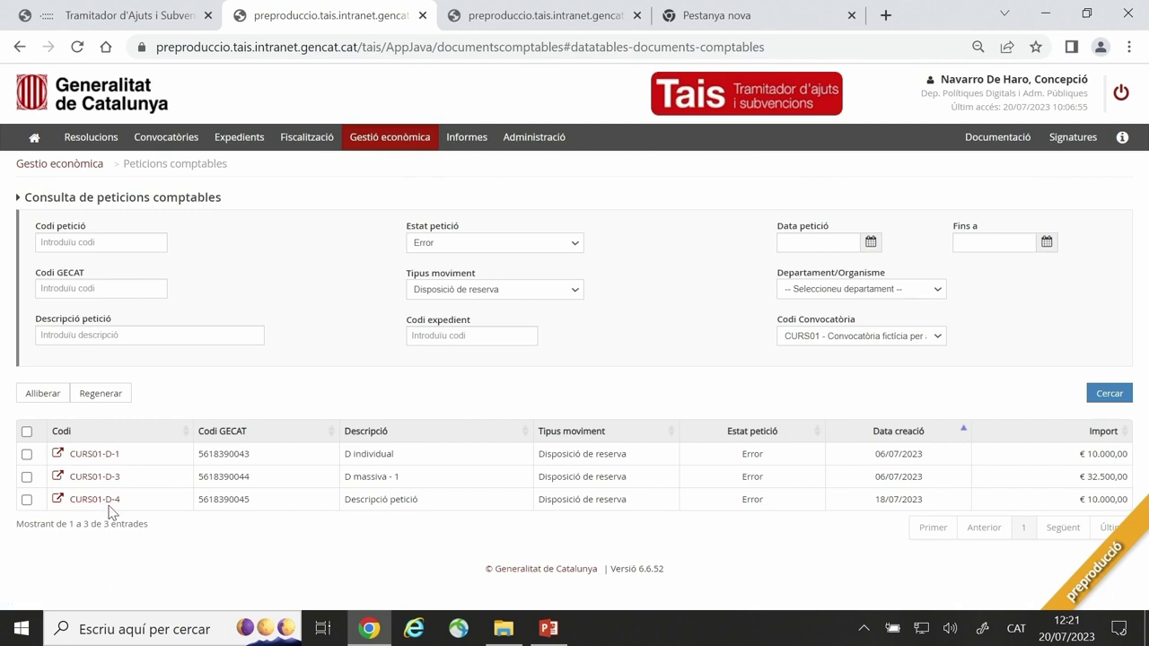
Select the errored request CURS01-D-4, check its details again and try to release it
click(27, 500)
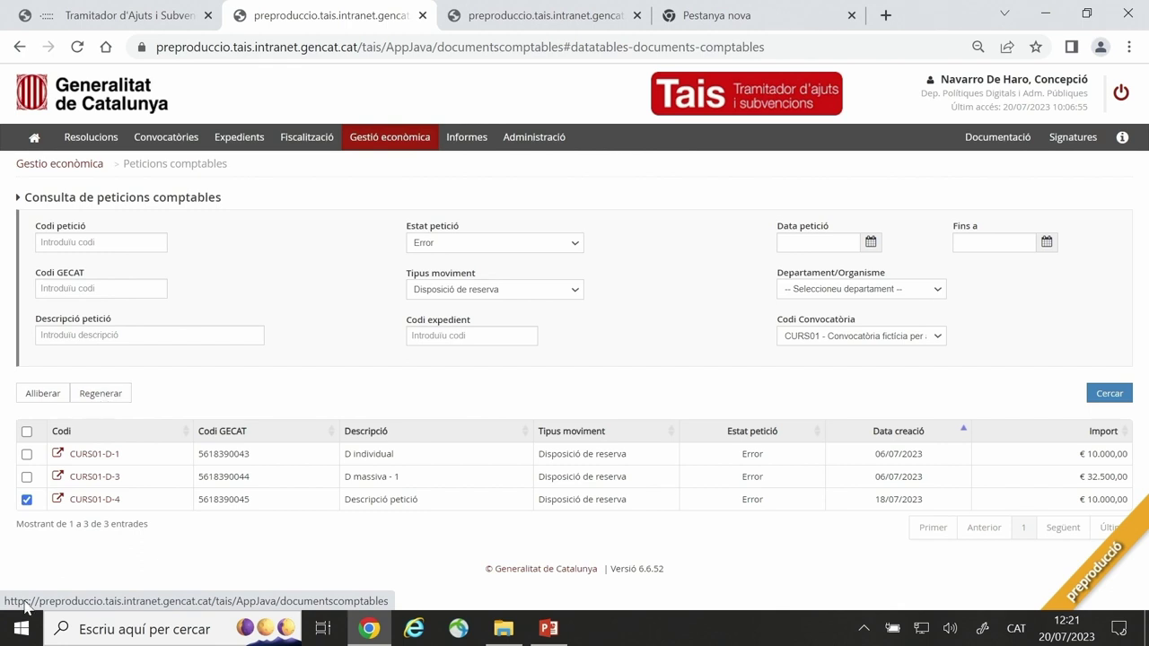
click(91, 504)
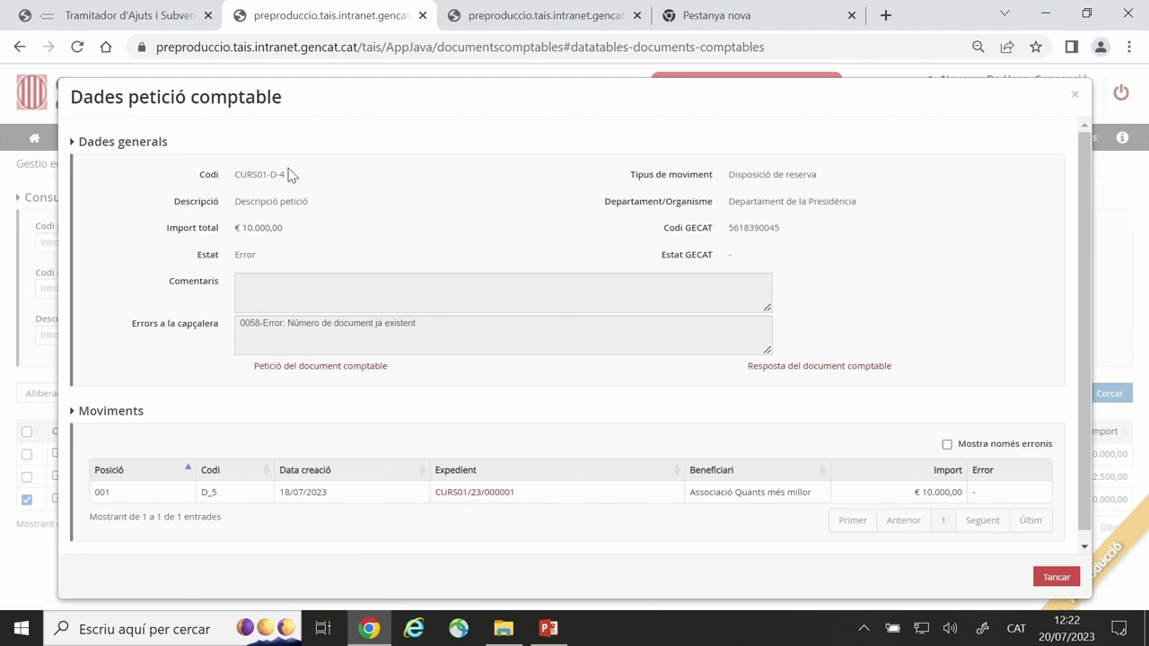
click(1060, 576)
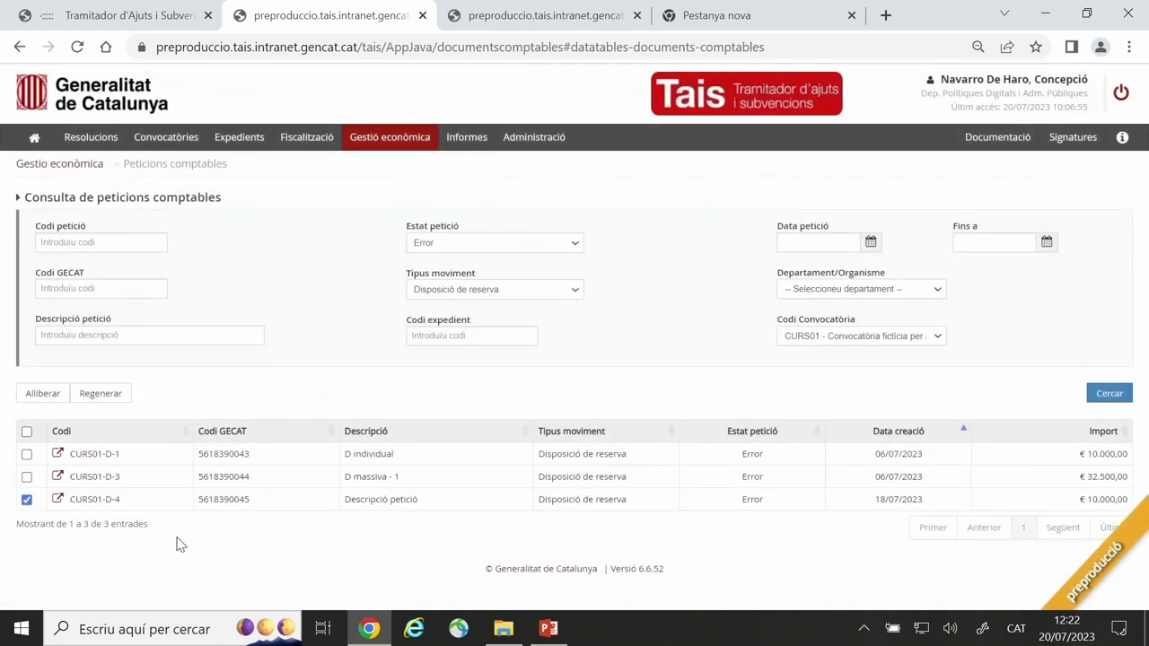
click(51, 398)
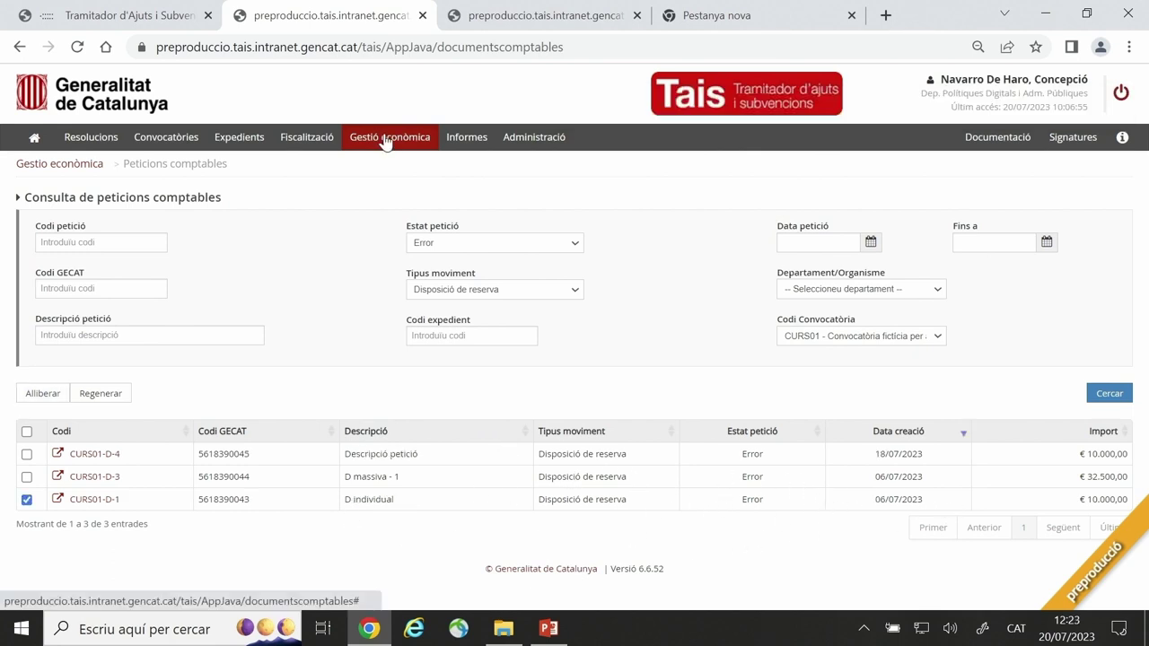
Open the economic movements query and search for the Disposició de reserva movements of call CURS01
click(385, 140)
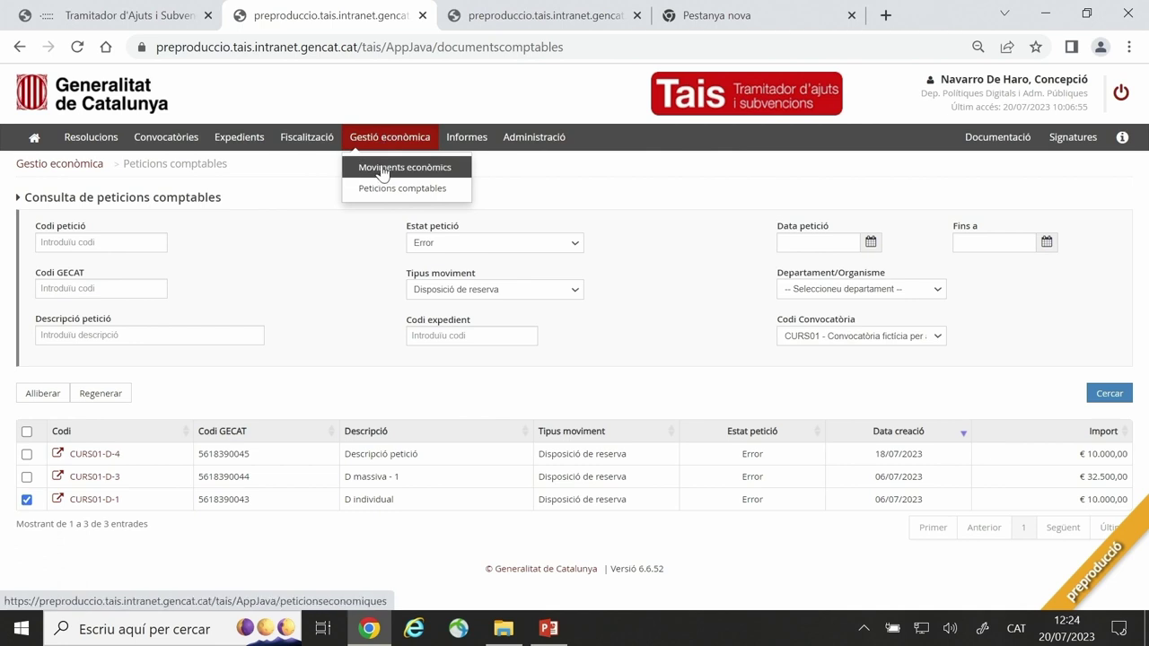
click(383, 170)
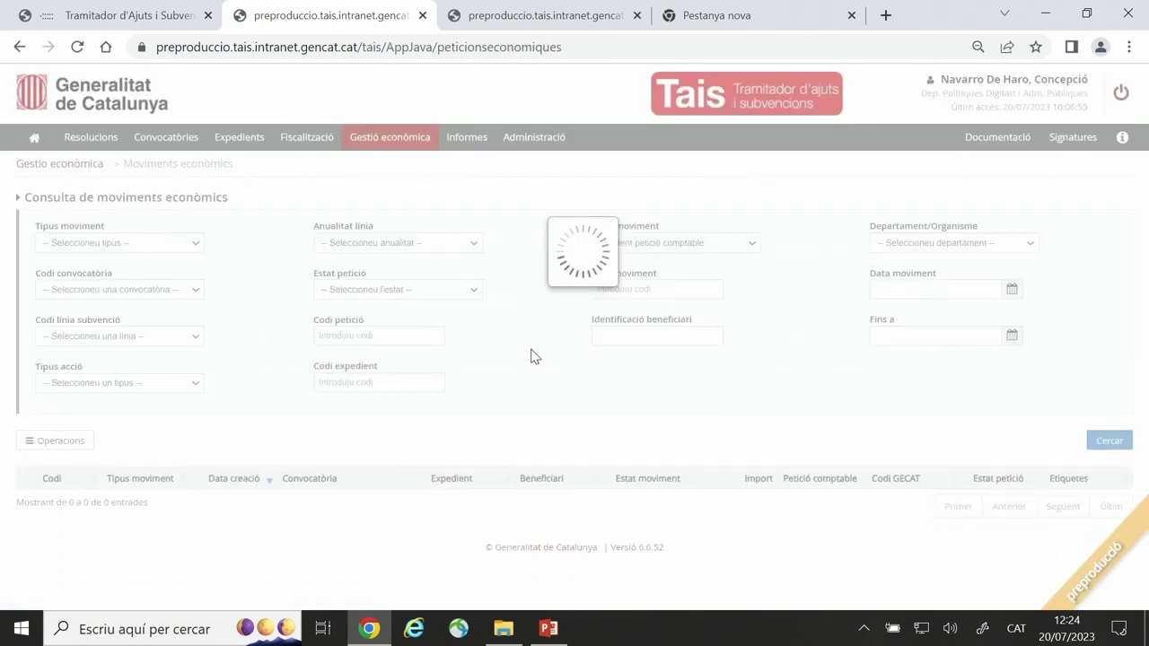
click(193, 248)
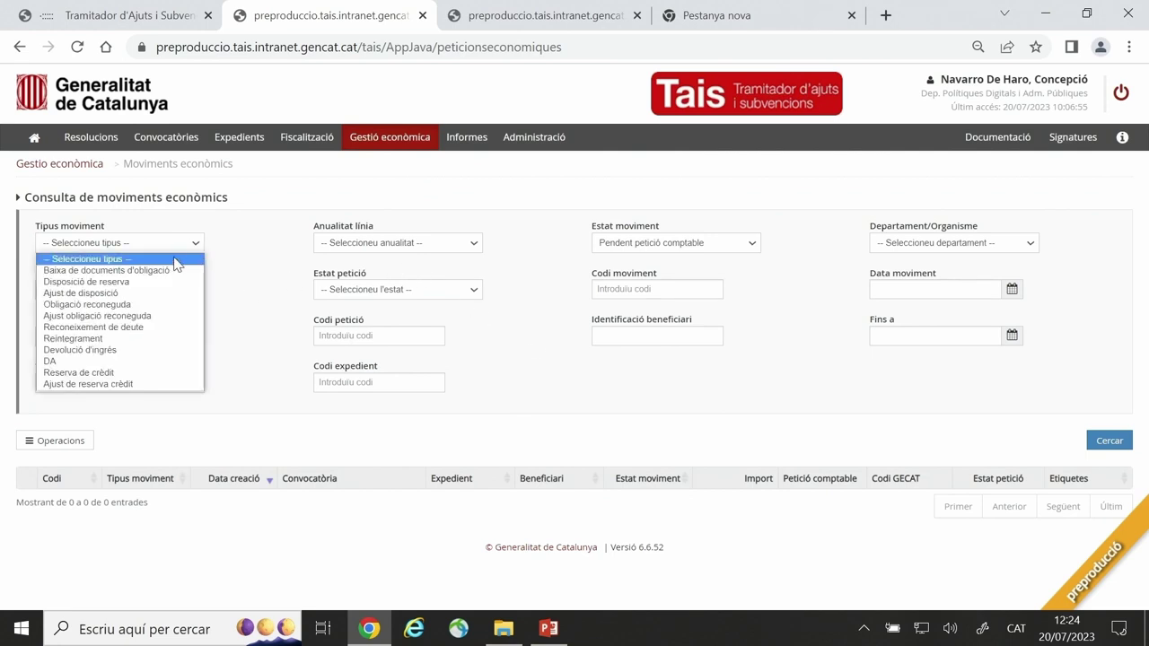
click(163, 282)
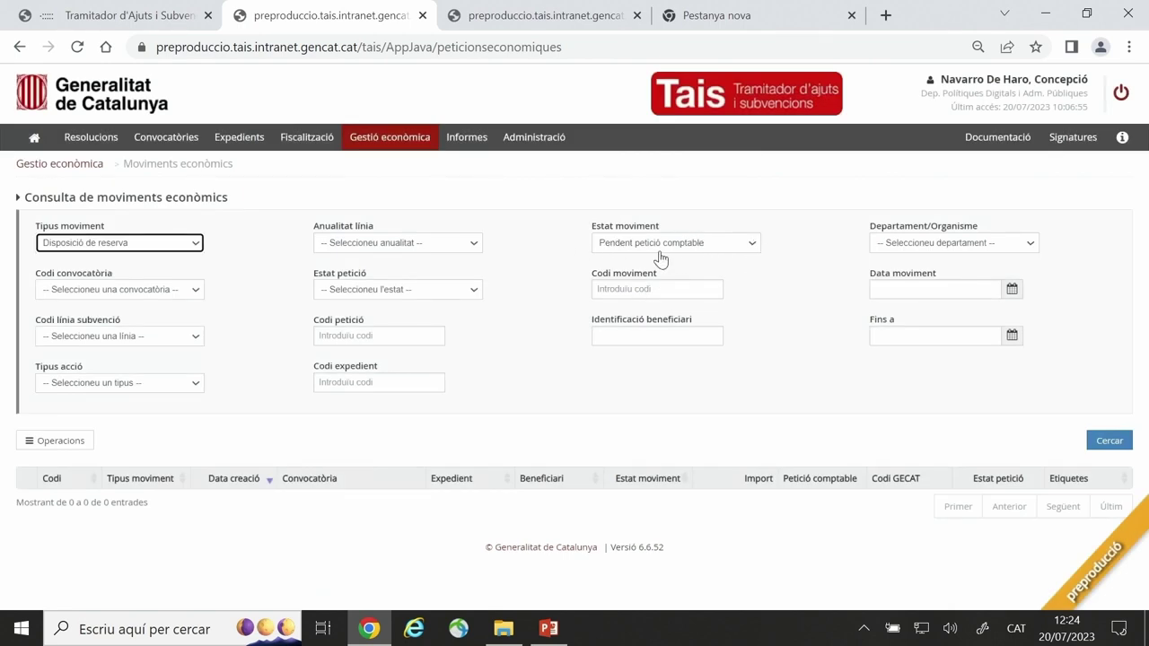
click(192, 291)
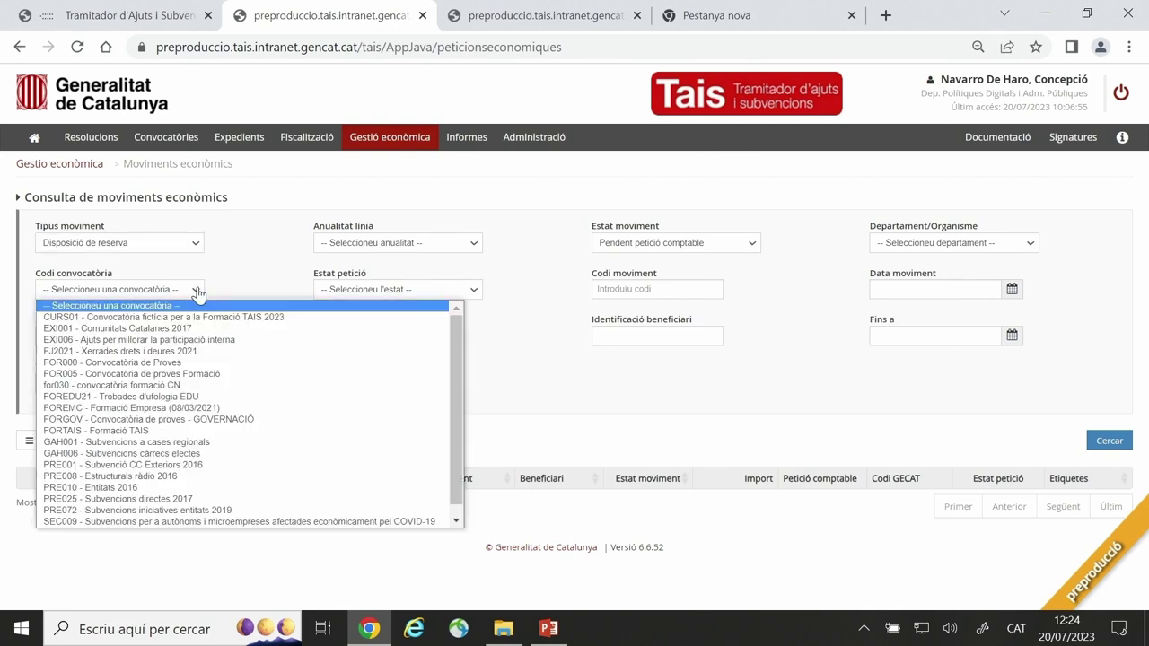
click(99, 319)
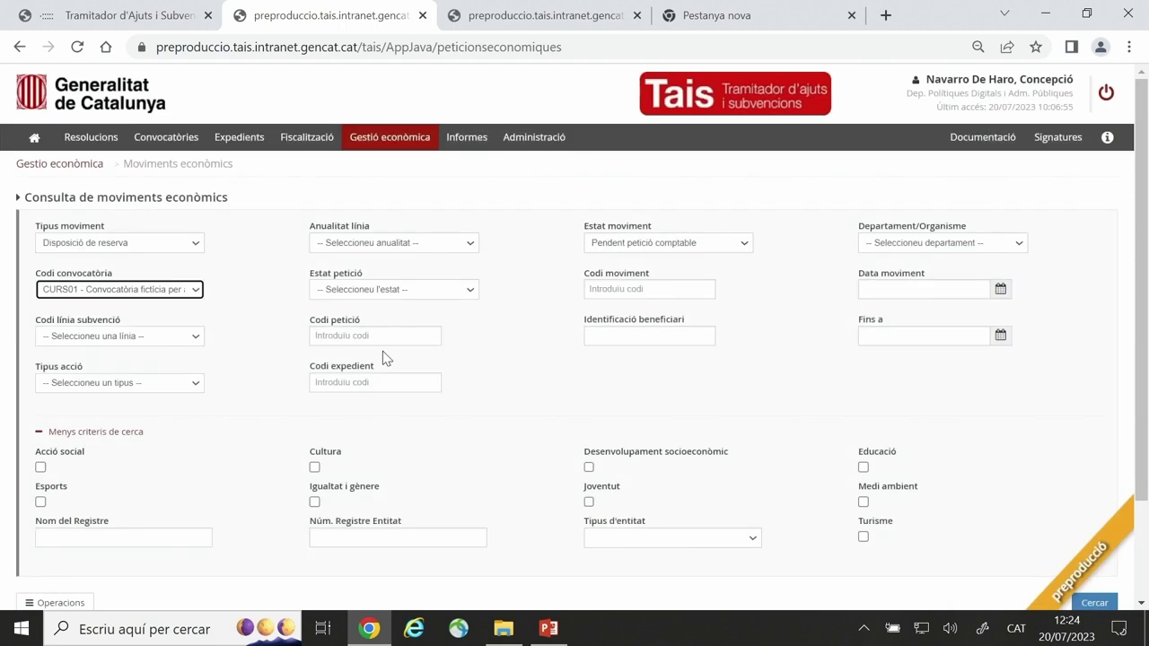
scroll(1009, 457, down, 3)
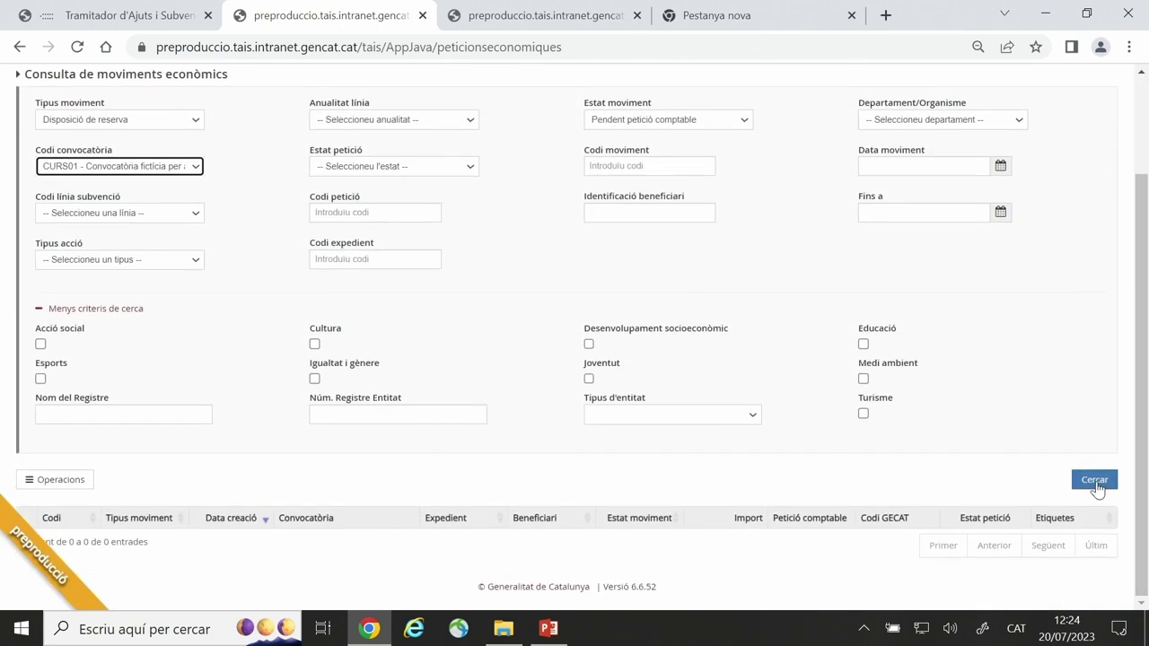
click(1097, 479)
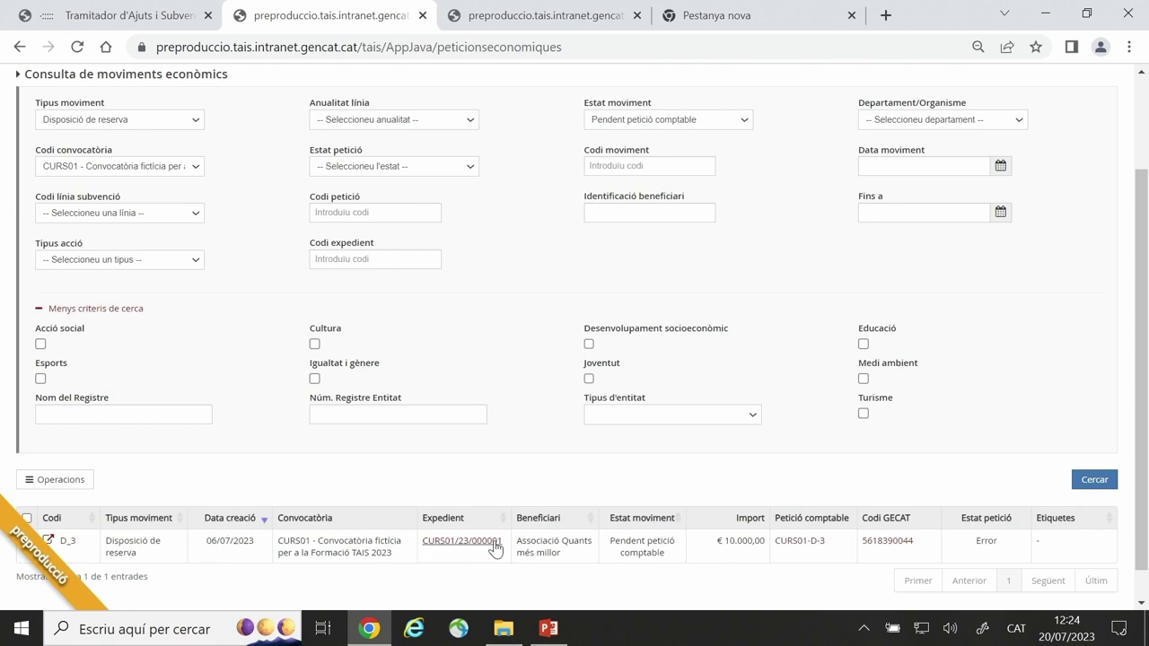
Select movement D_3 in the results and check the operations available for it
scroll(315, 556, down, 1)
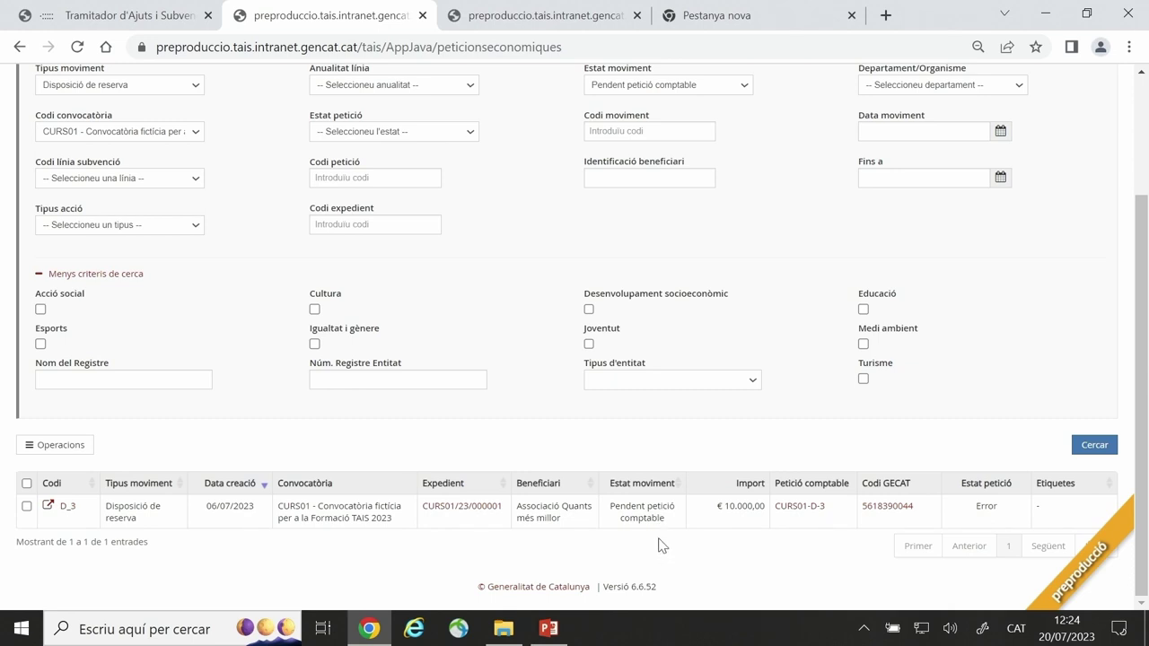
click(26, 507)
click(58, 445)
click(57, 446)
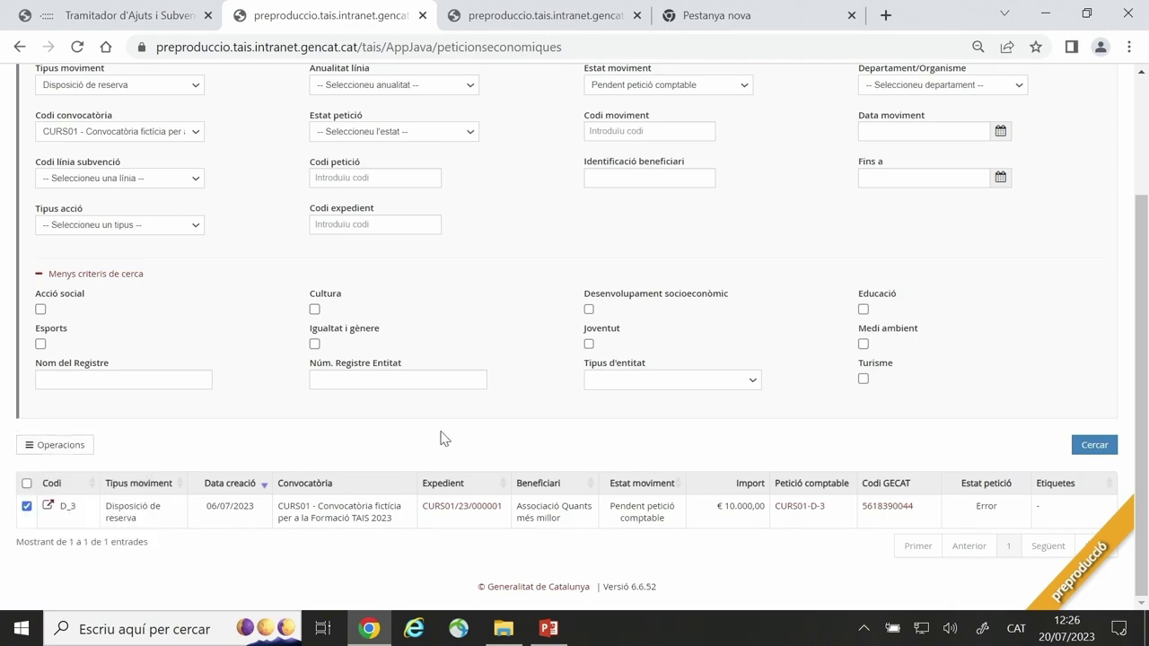
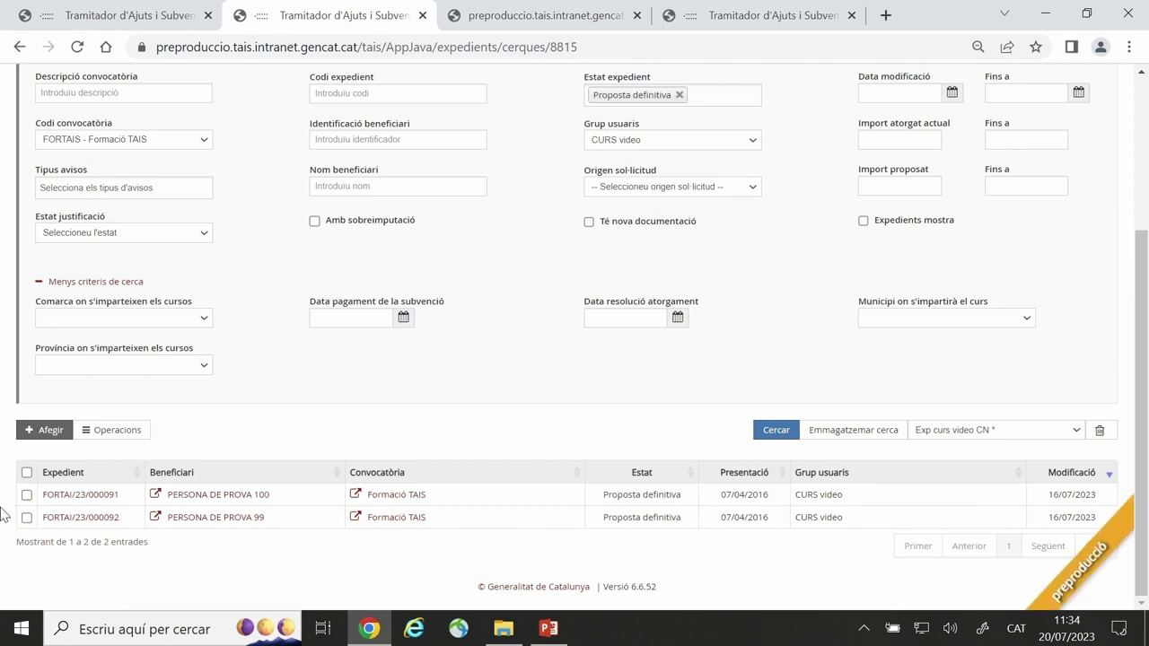
Change the state of files FORTAI/23/000091 and FORTAI/23/000092 to Pendent fiscalització and refresh the file list
click(26, 495)
click(26, 517)
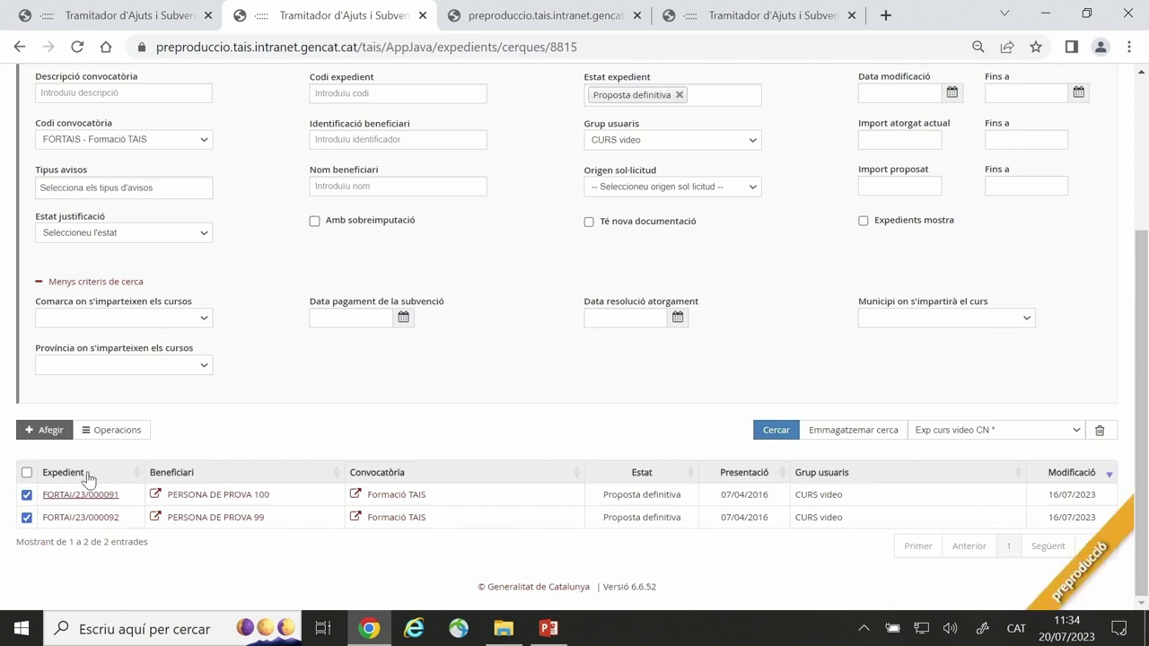
click(119, 433)
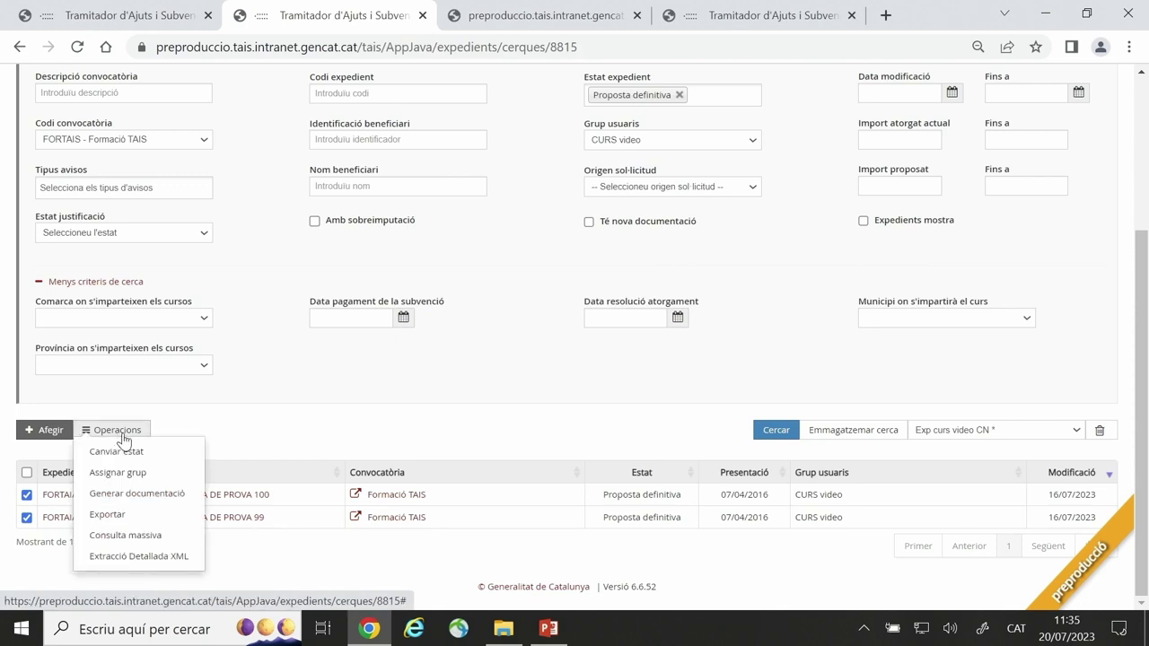
click(125, 453)
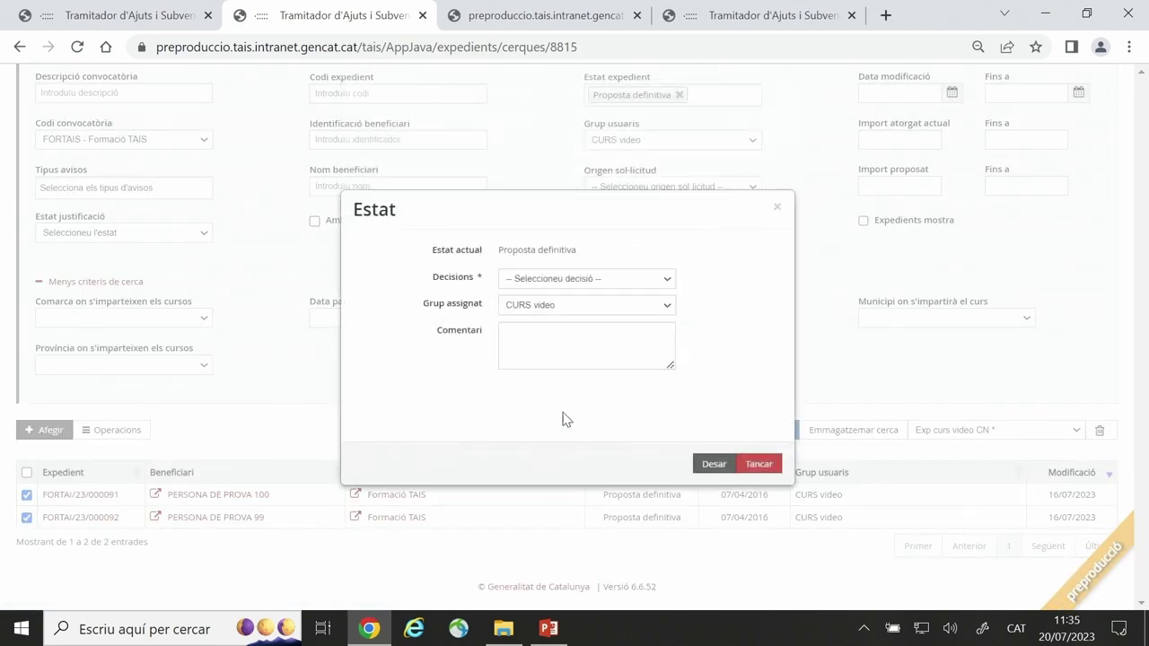
click(672, 280)
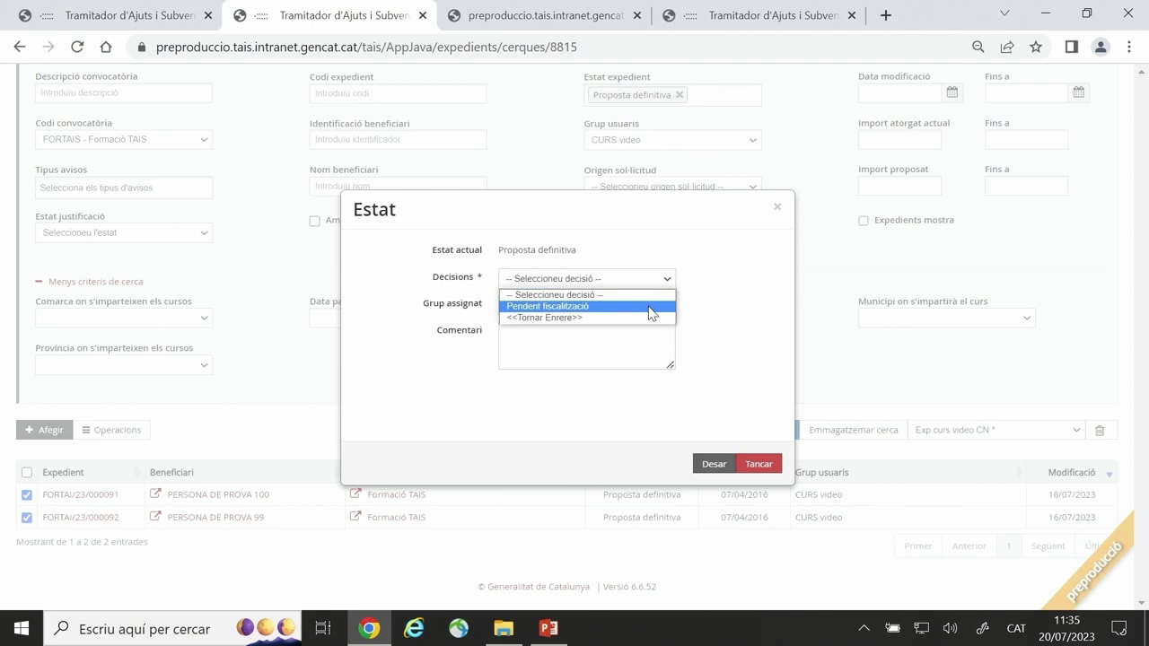
click(650, 307)
click(711, 466)
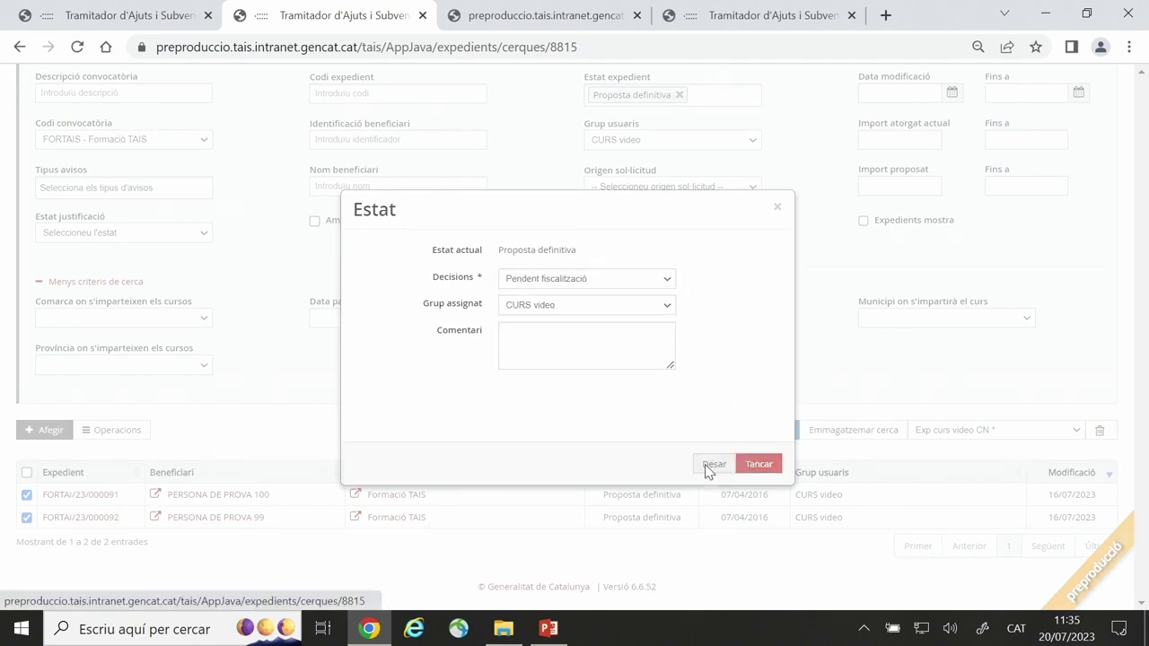
click(697, 358)
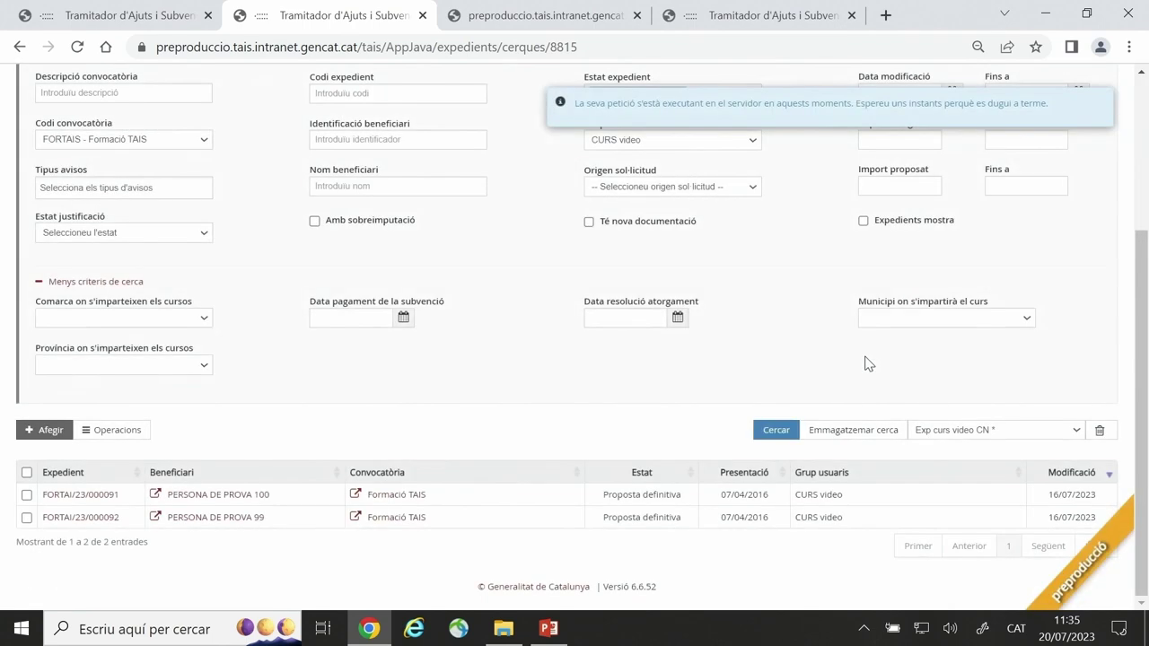
click(79, 50)
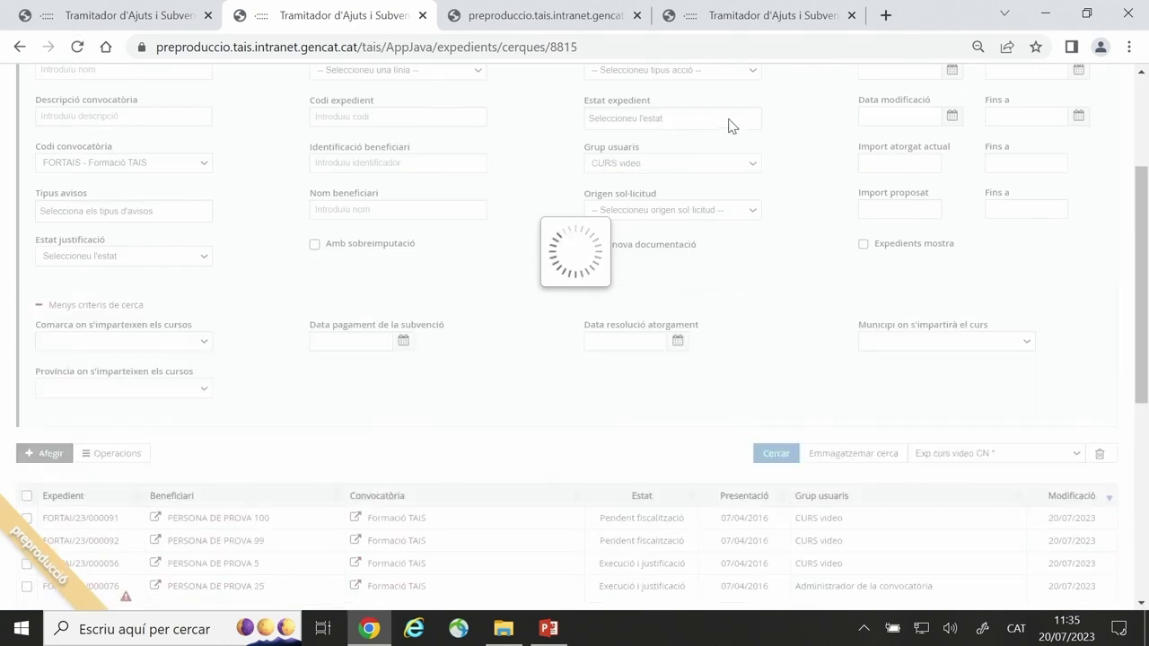
scroll(772, 330, down, 3)
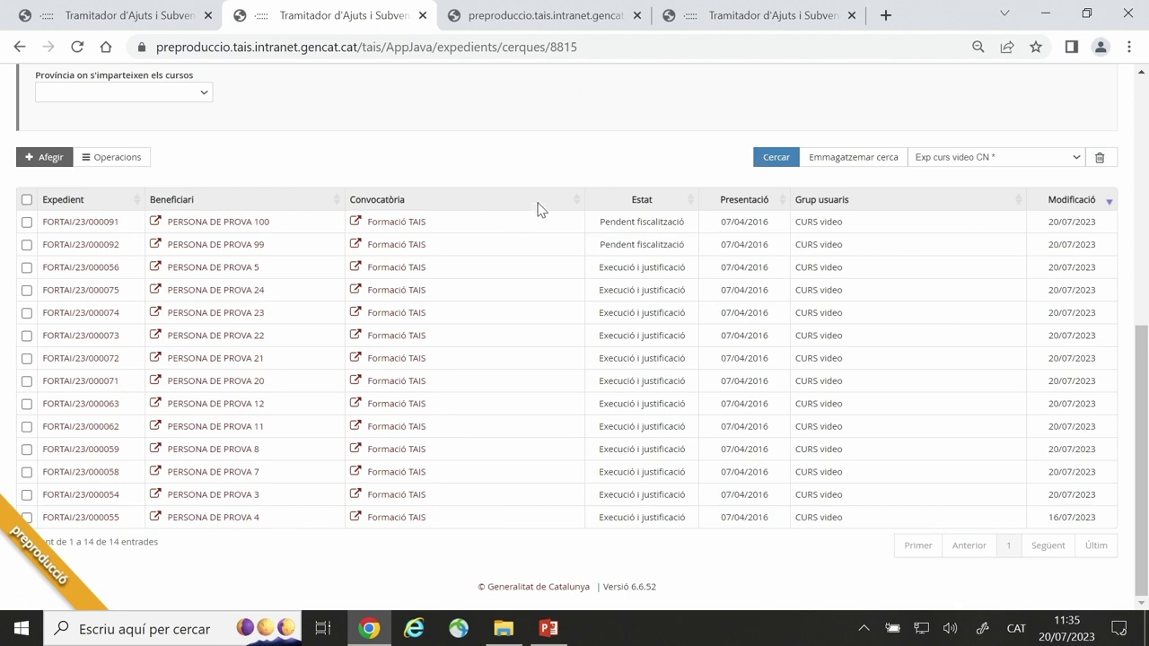
Open the fiscalització requests and check the request types available for a new petition, without creating one
scroll(454, 234, up, 5)
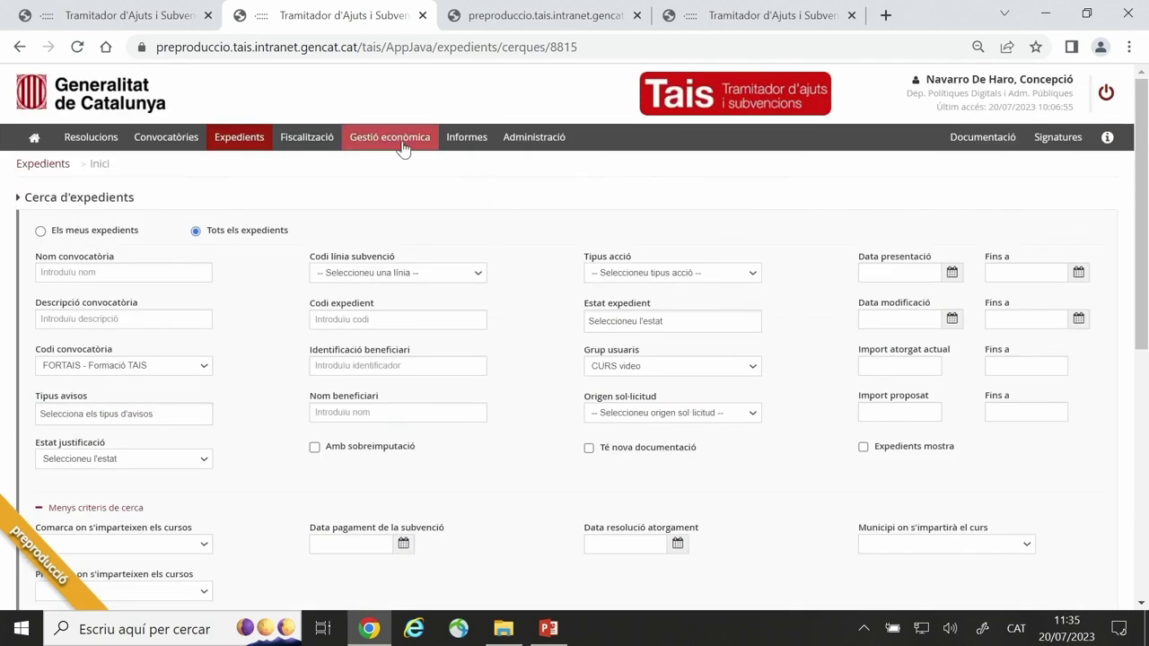
click(312, 144)
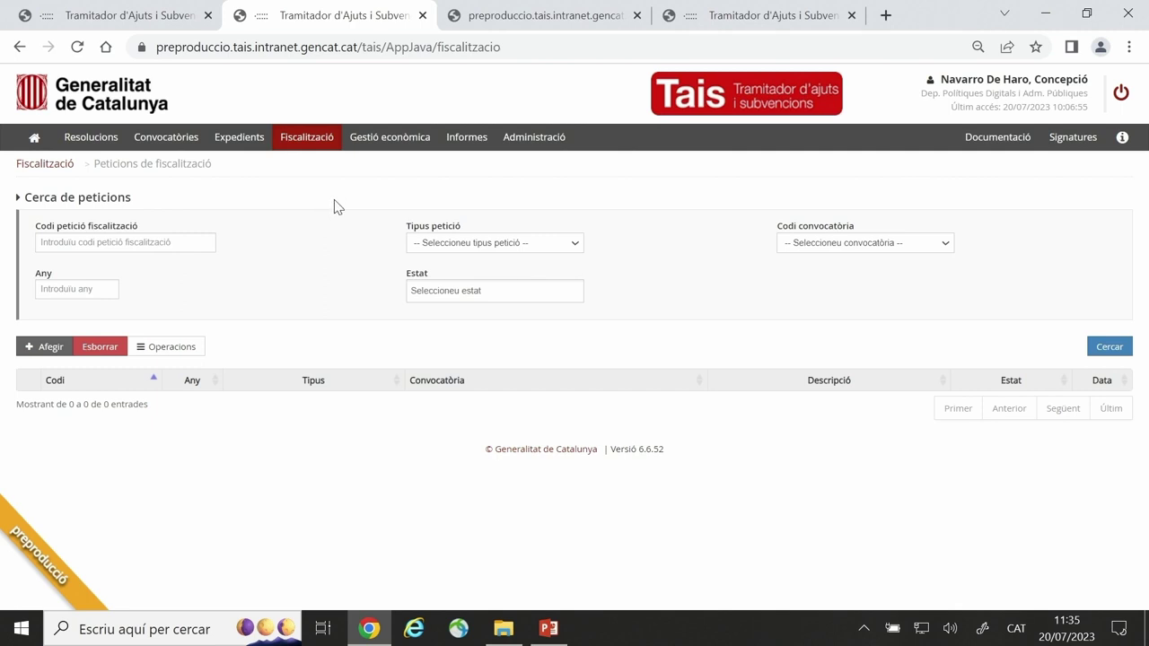
click(44, 350)
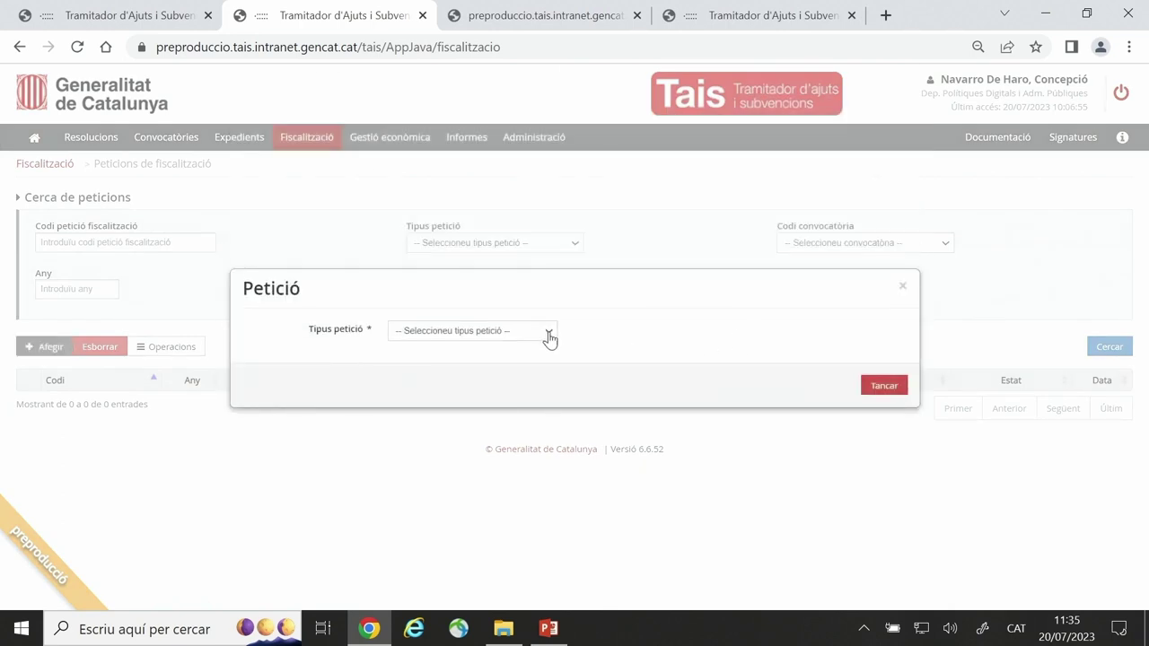
click(550, 336)
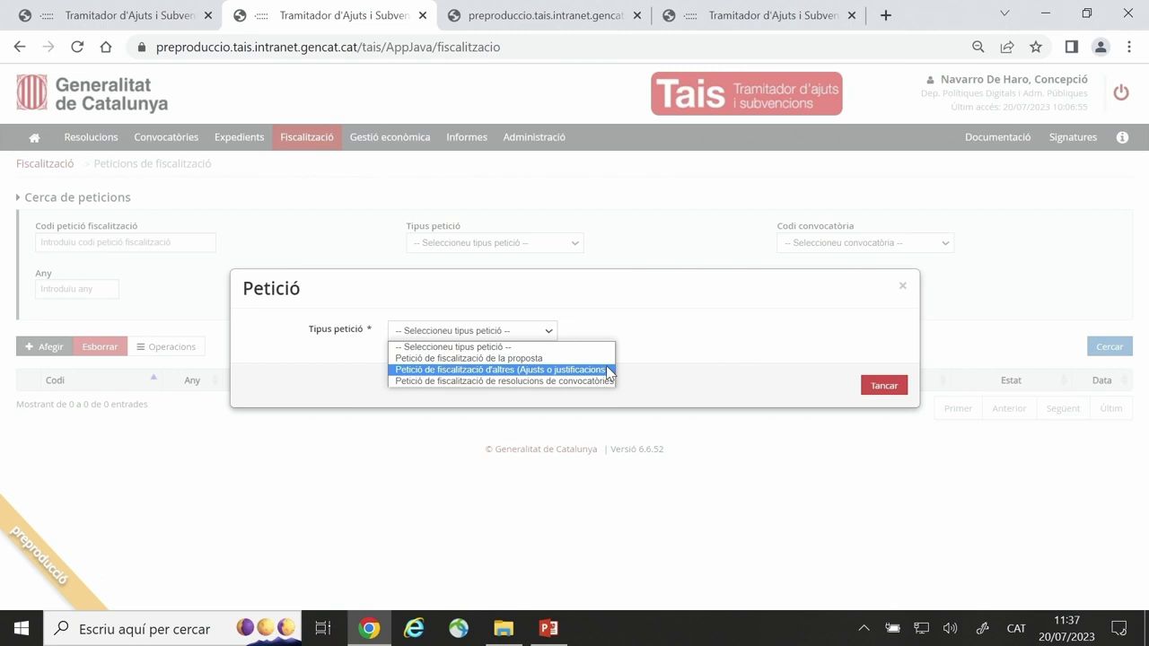
click(659, 253)
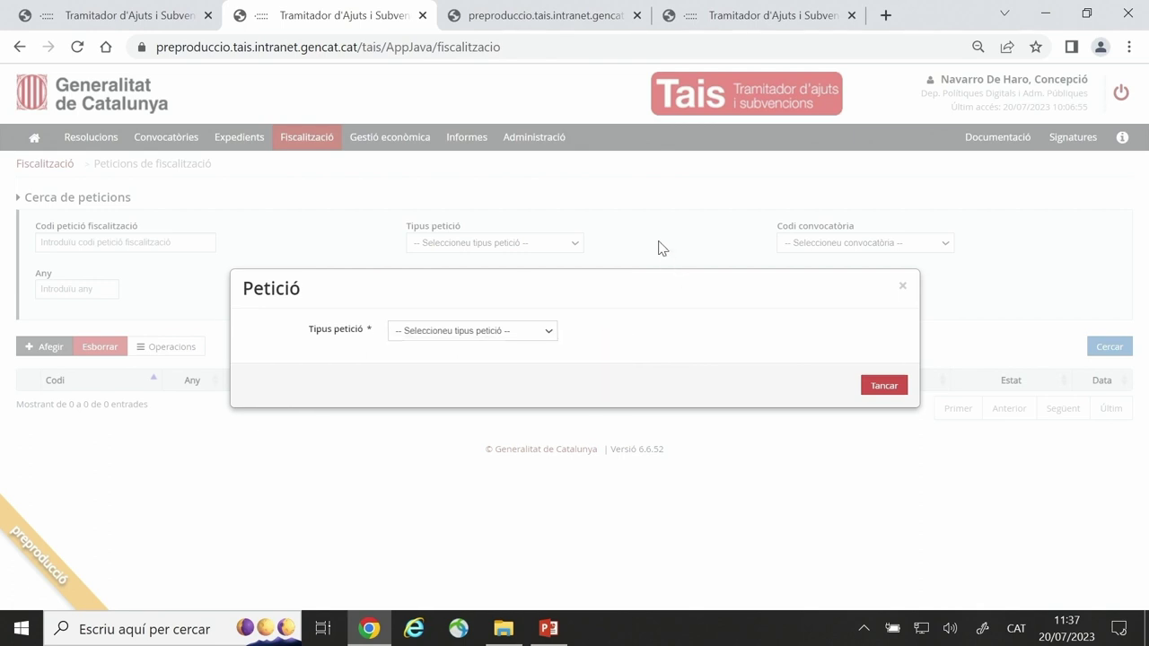
click(904, 288)
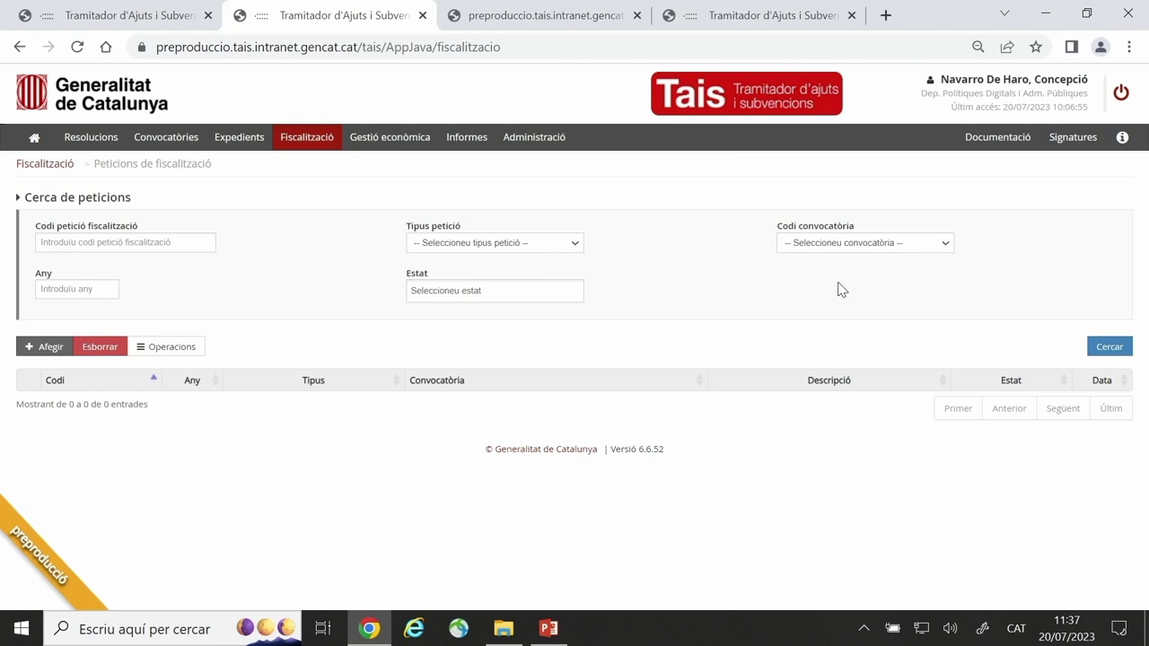
Start a new fiscalització request of type Petició de fiscalització de la proposta
click(50, 346)
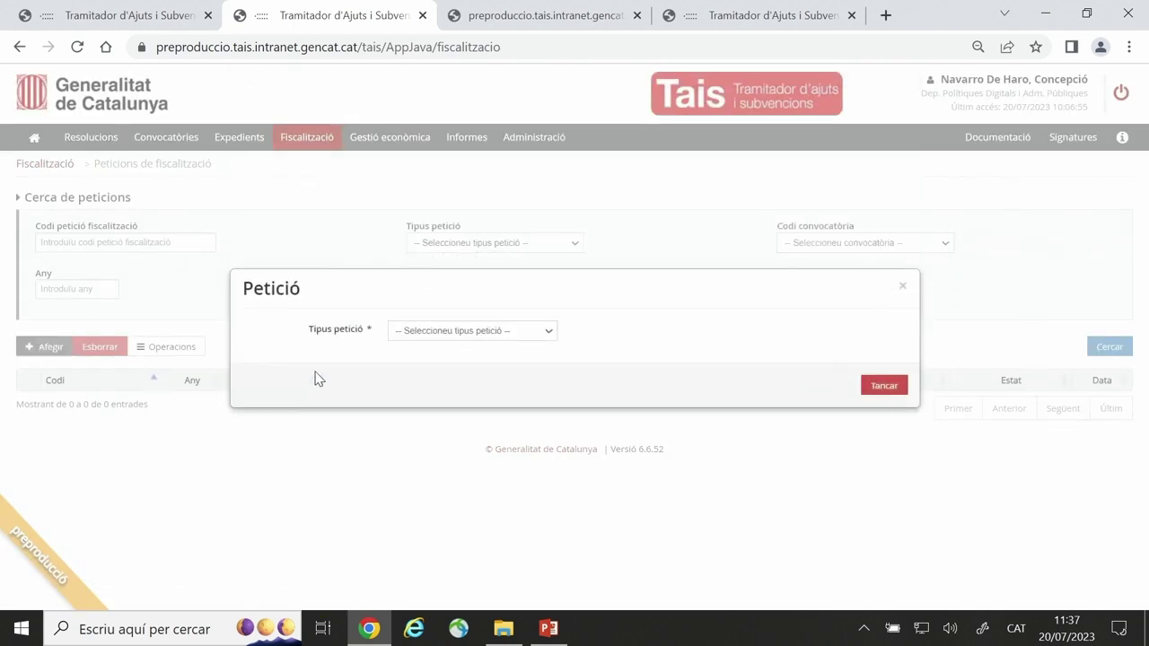
click(553, 333)
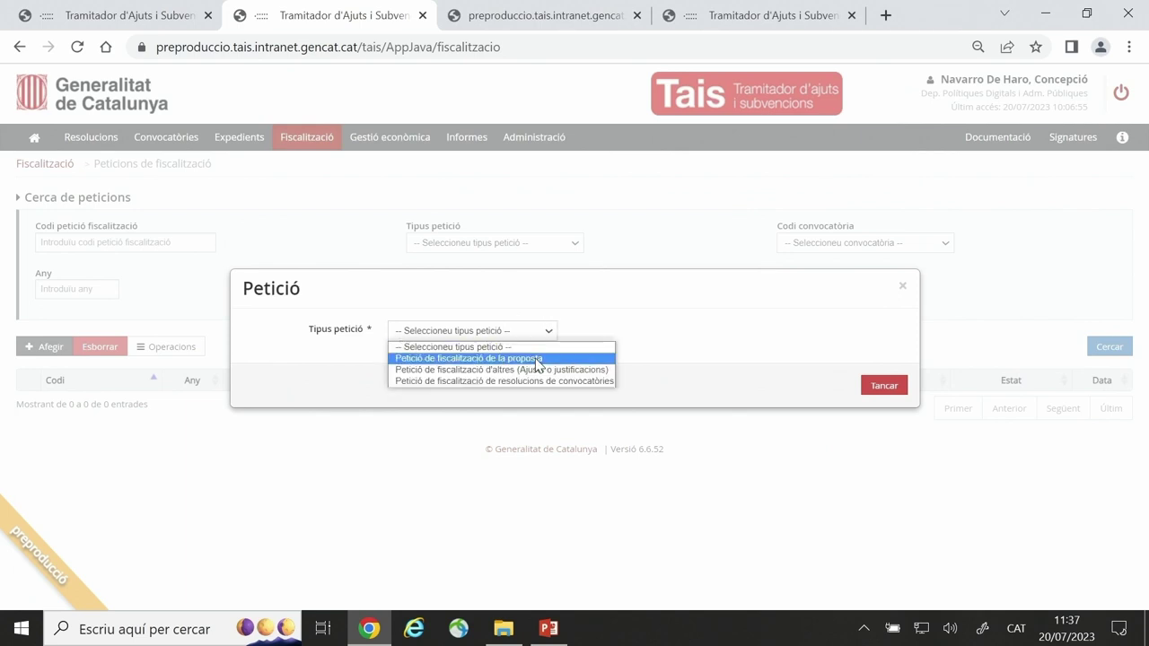
click(536, 359)
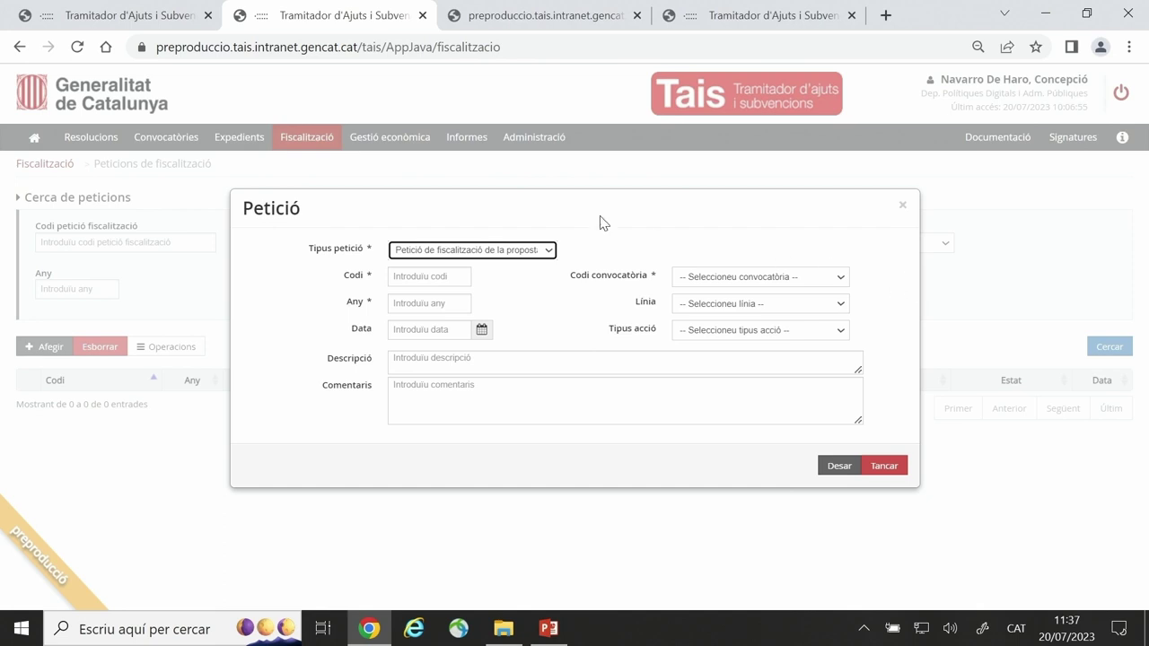
click(550, 254)
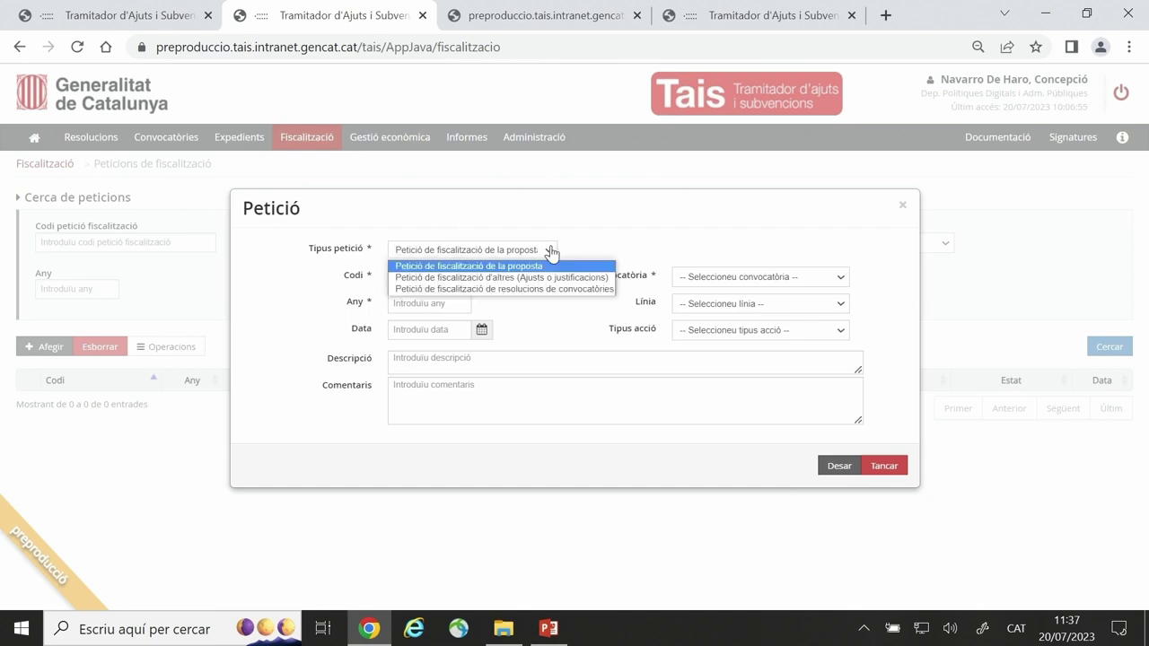
click(551, 253)
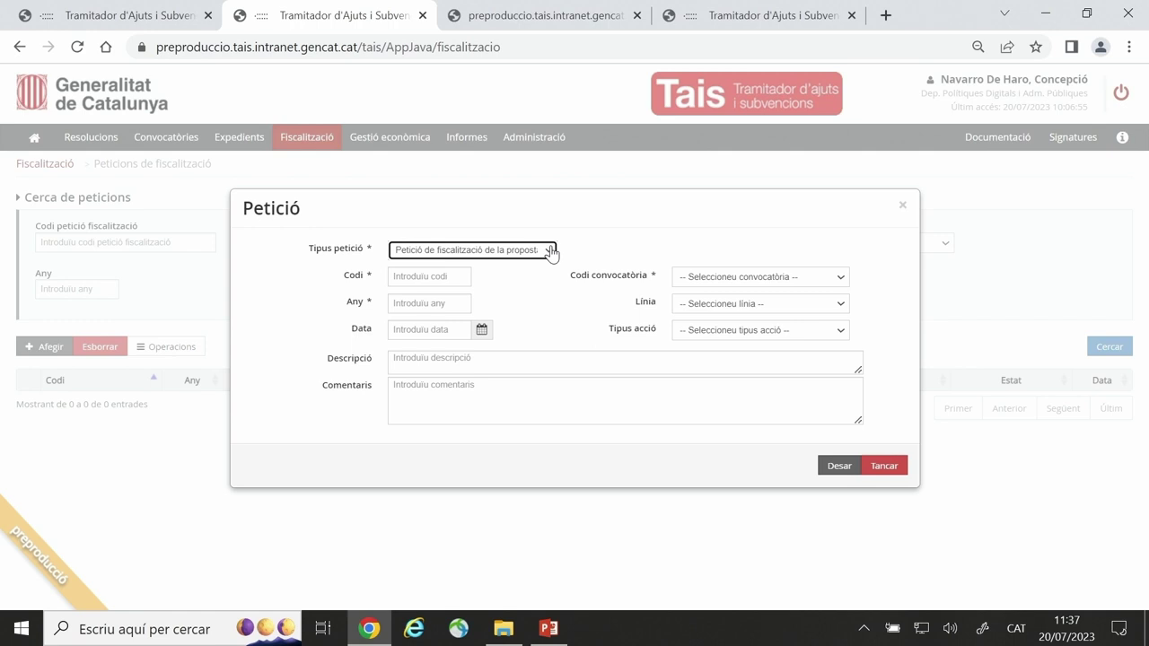
Enter PROP prova1 as the request's code and 2023 as its year
click(438, 277)
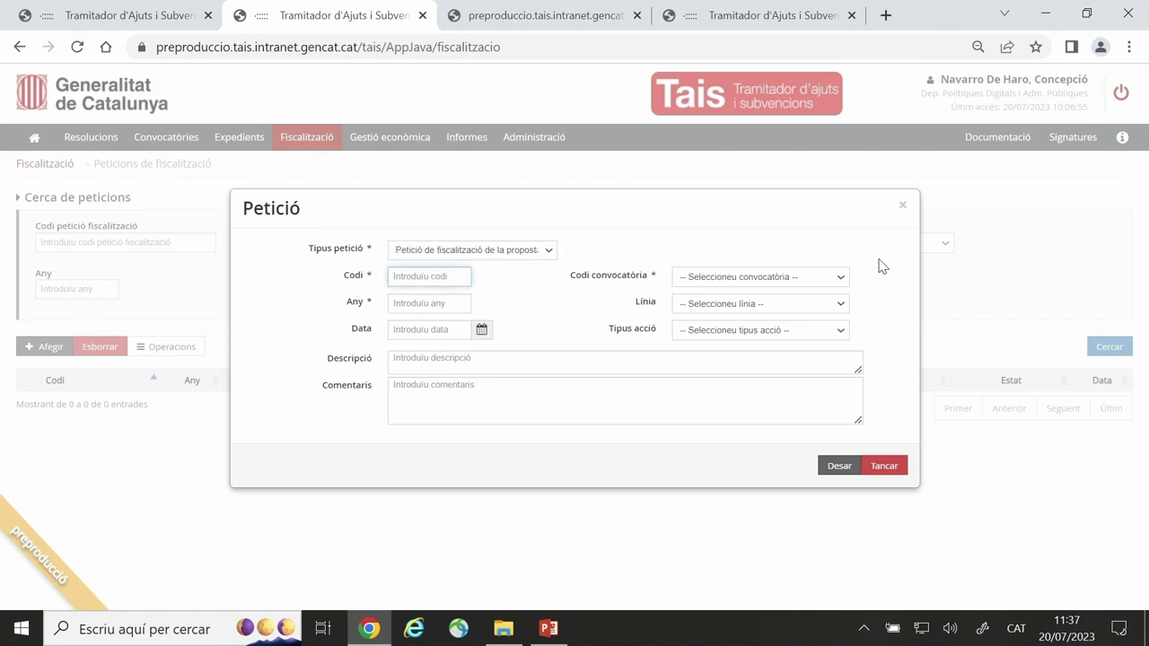
text(PROF)
key(BackSpace)
text(P prova1)
click(401, 306)
text(2023)
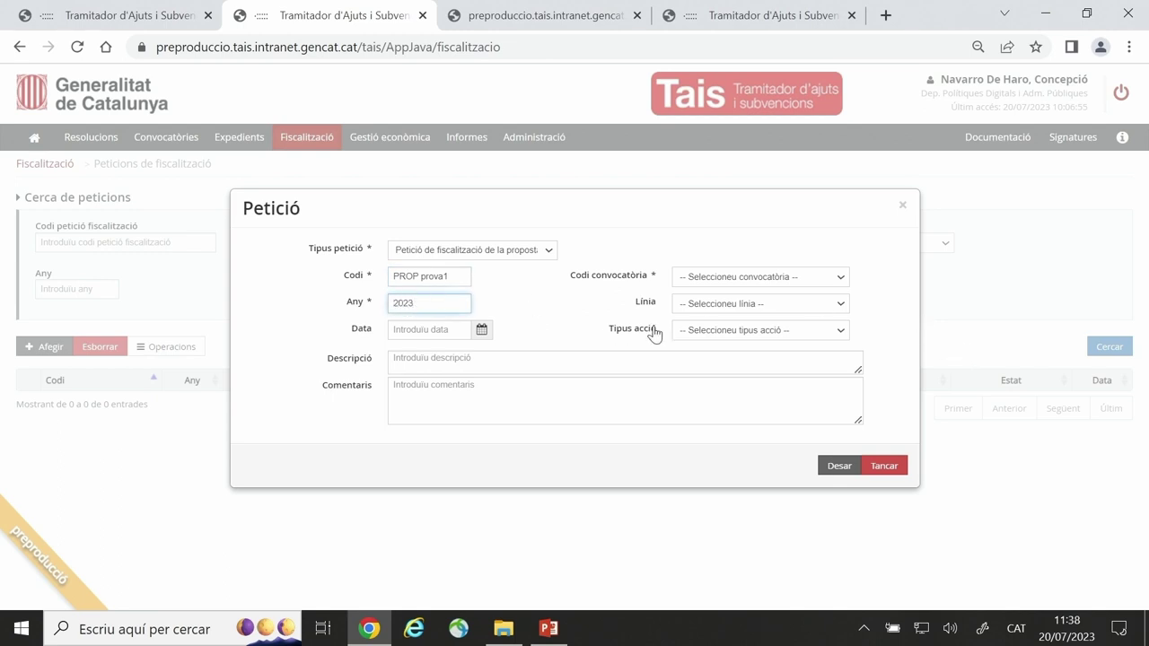
Assign the request to the call FORTAIS - Formació TAIS and set its date to 20/07/2023
click(844, 281)
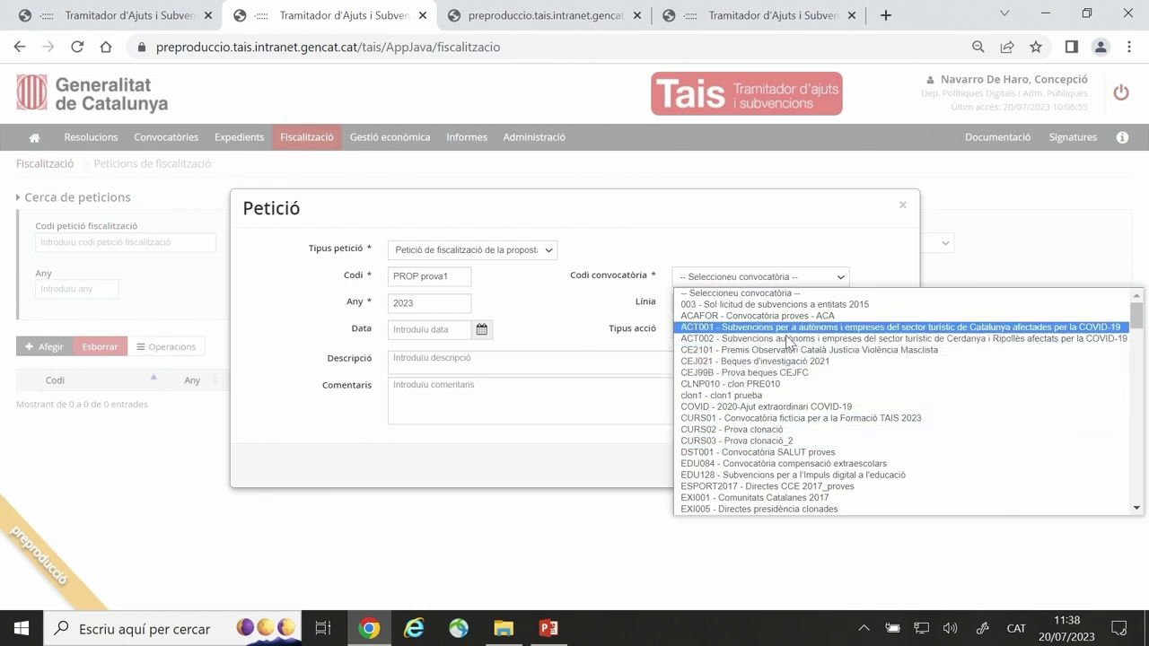
scroll(785, 353, down, 3)
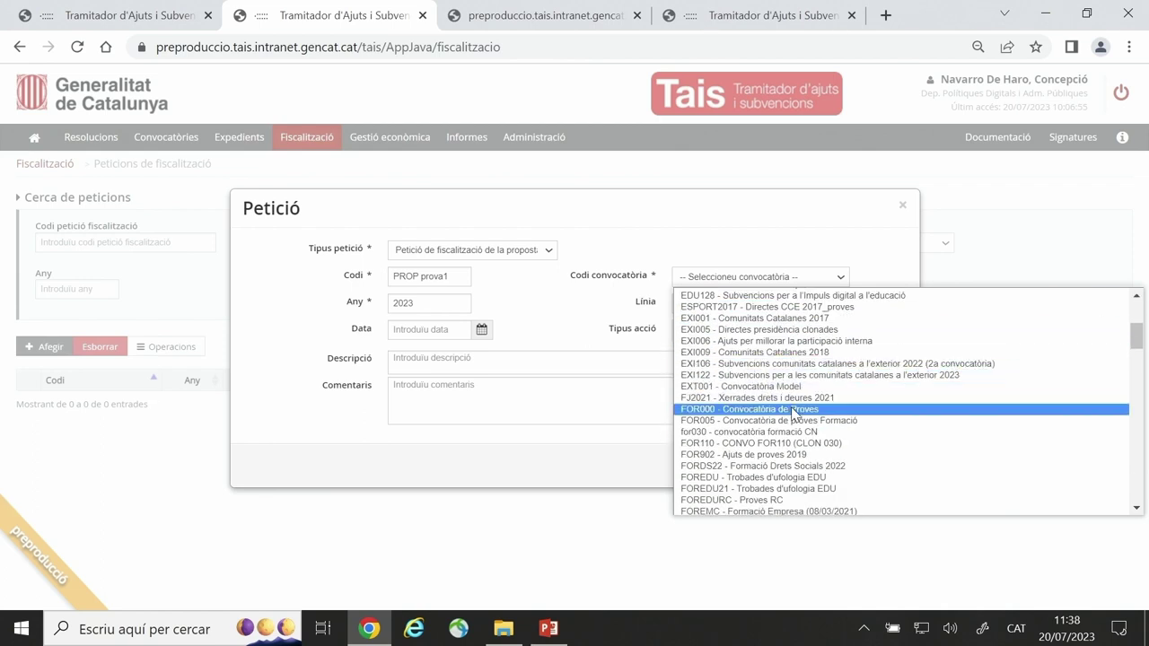
scroll(797, 449, down, 2)
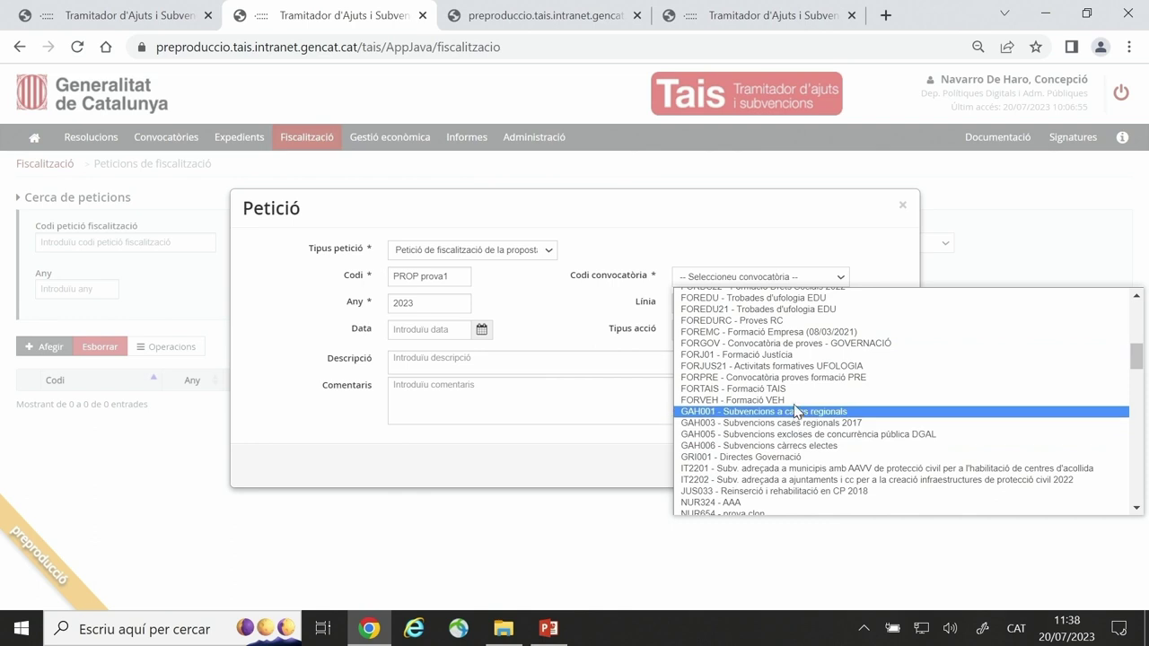
click(799, 391)
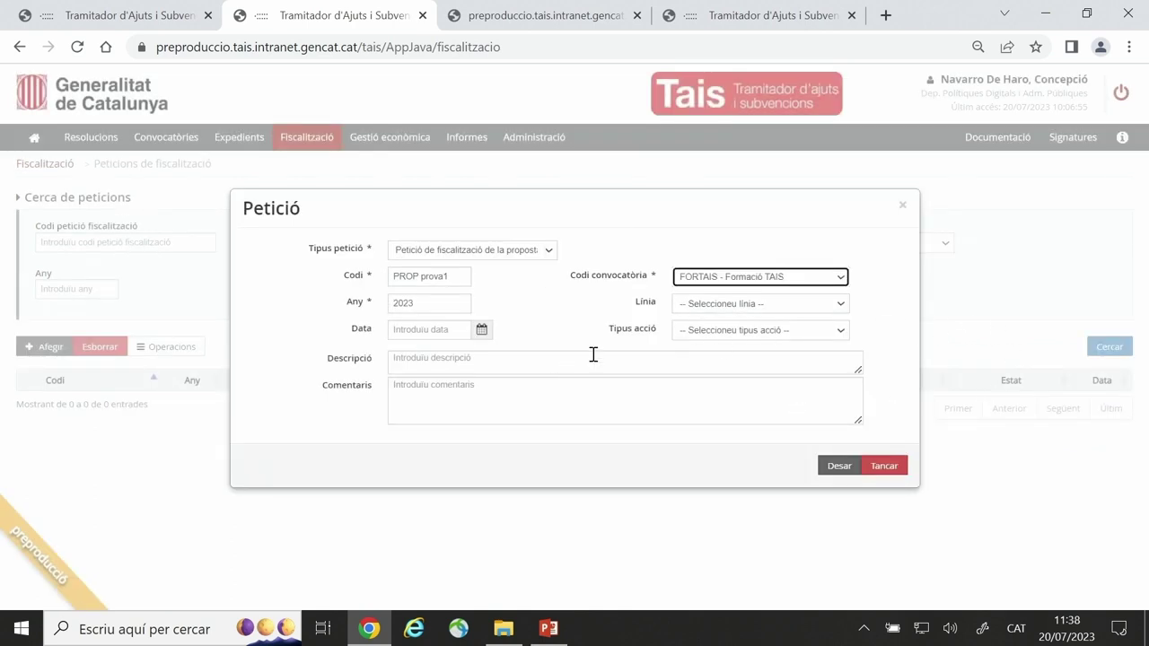
click(480, 332)
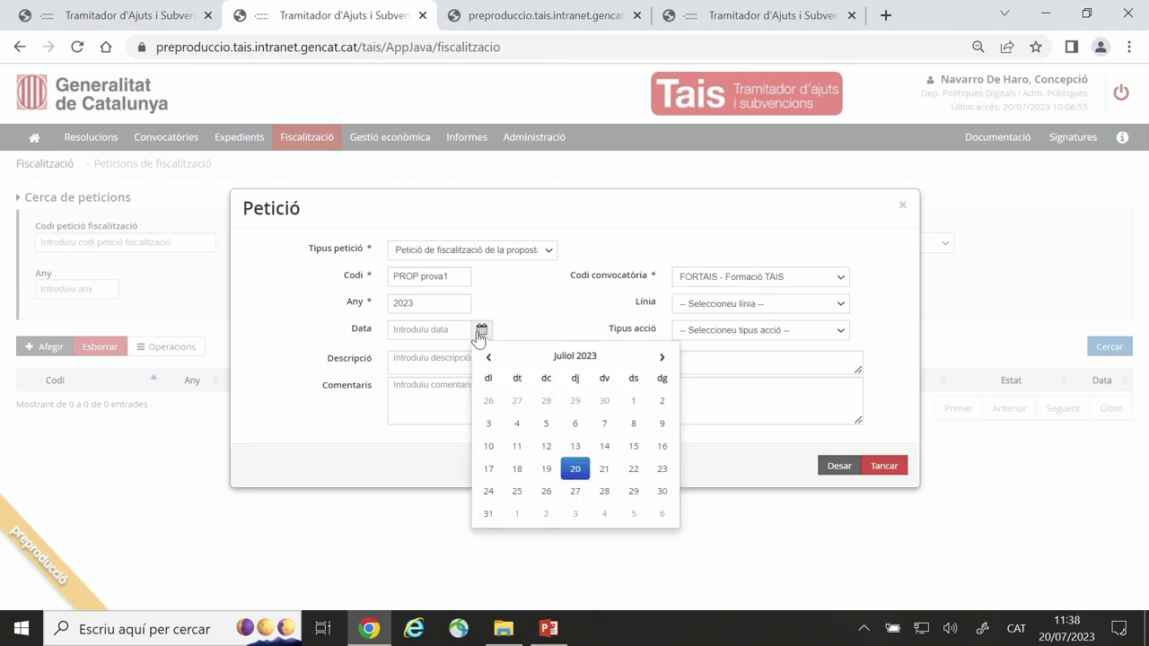
click(577, 477)
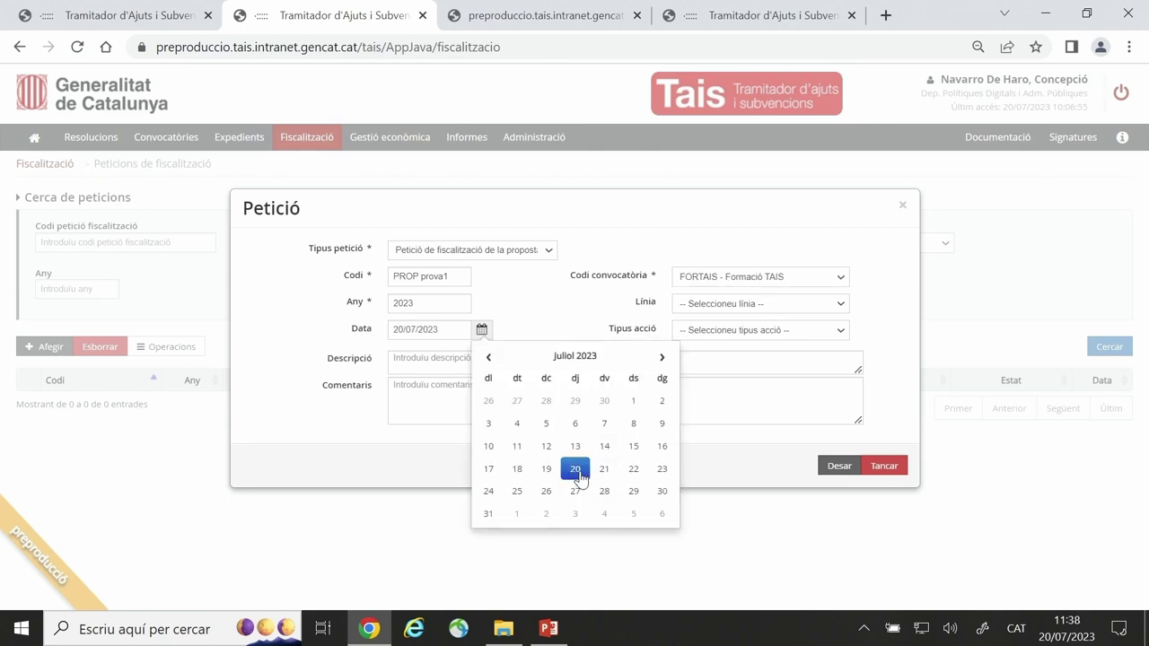
click(657, 221)
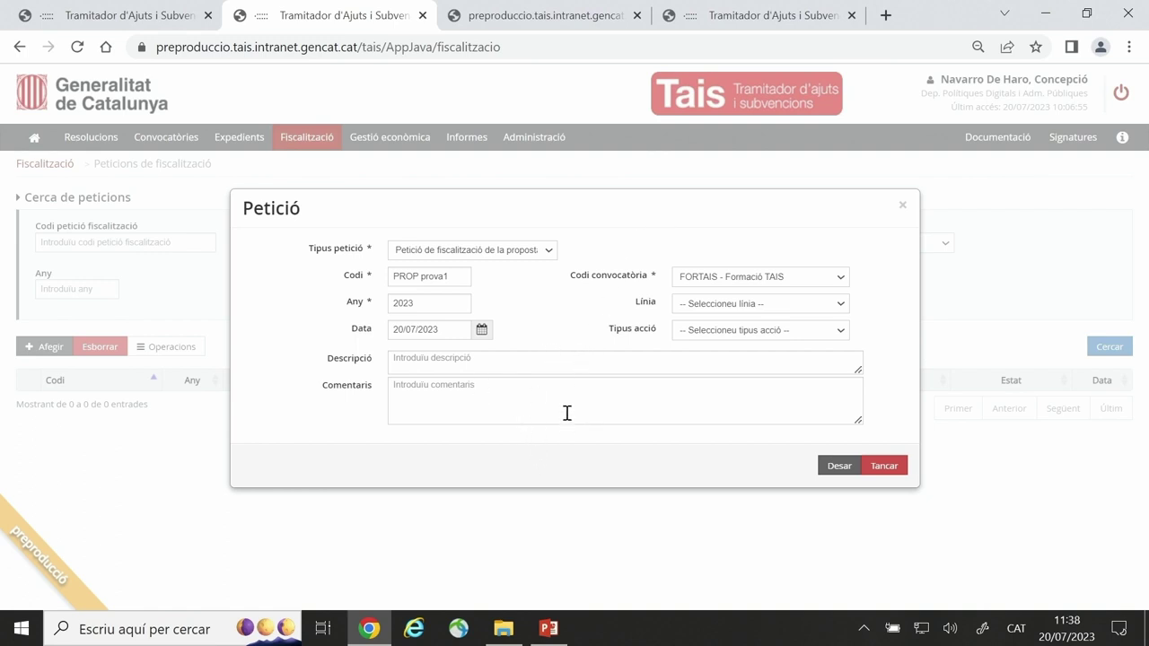
Describe the request as "Proposta prova 1" and save it
click(477, 360)
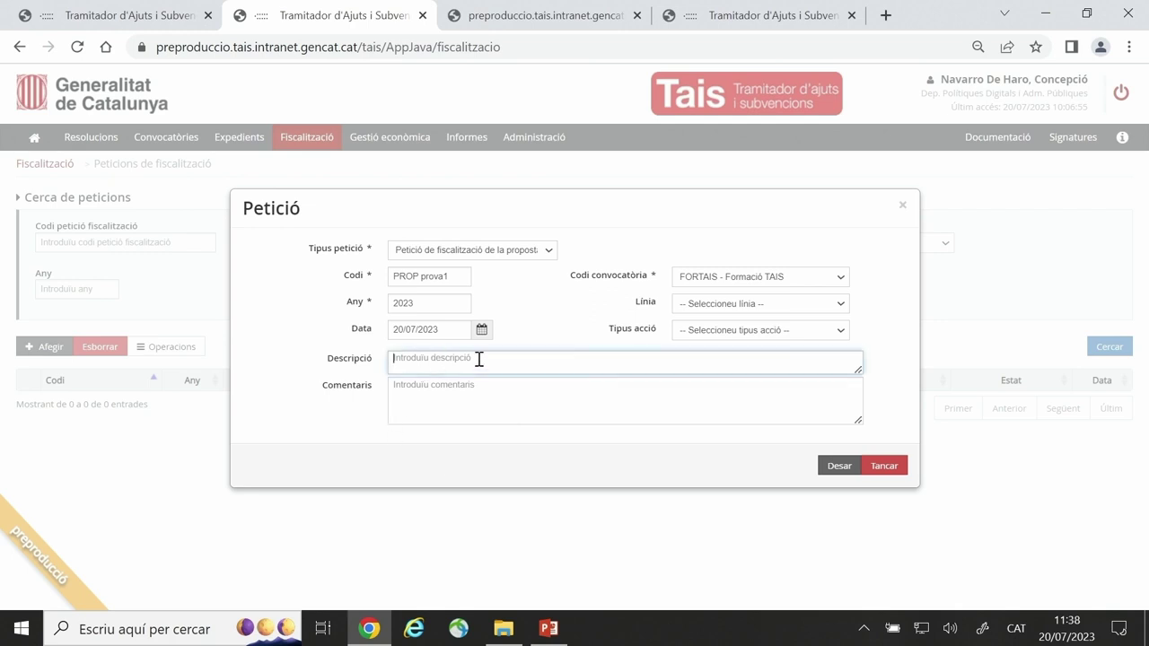
text(Pl)
text(o)
text(posta pr)
text(ova 1)
click(841, 469)
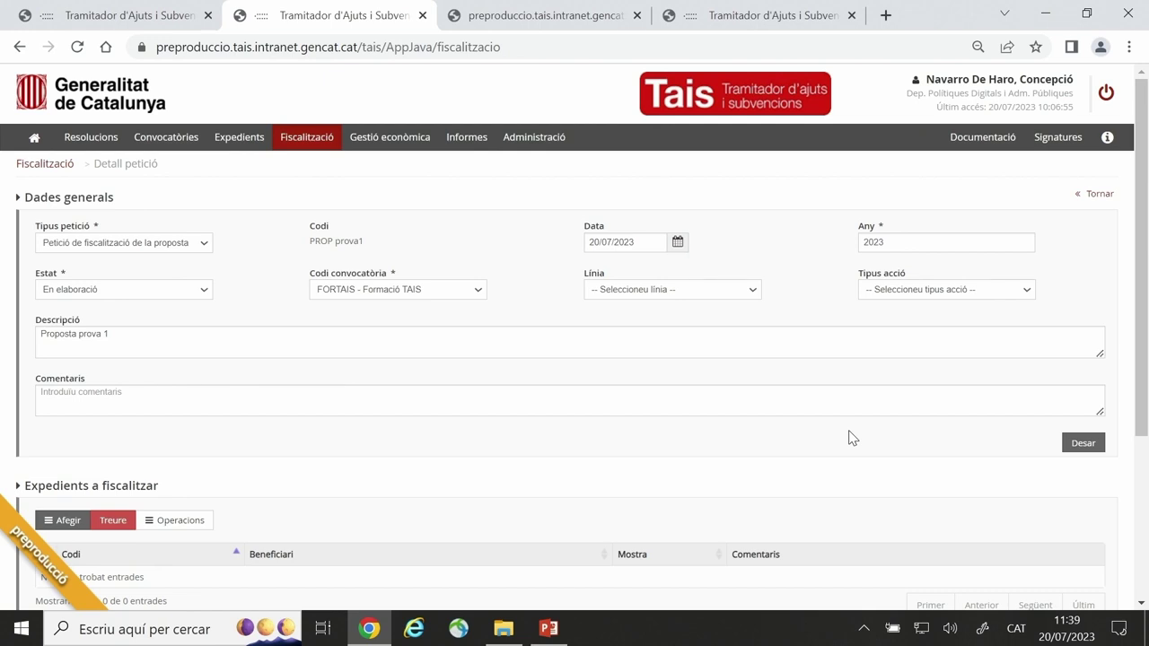
Add all files pending fiscalització to the request's Expedients a fiscalitzar and accept the confirmation
scroll(361, 403, down, 3)
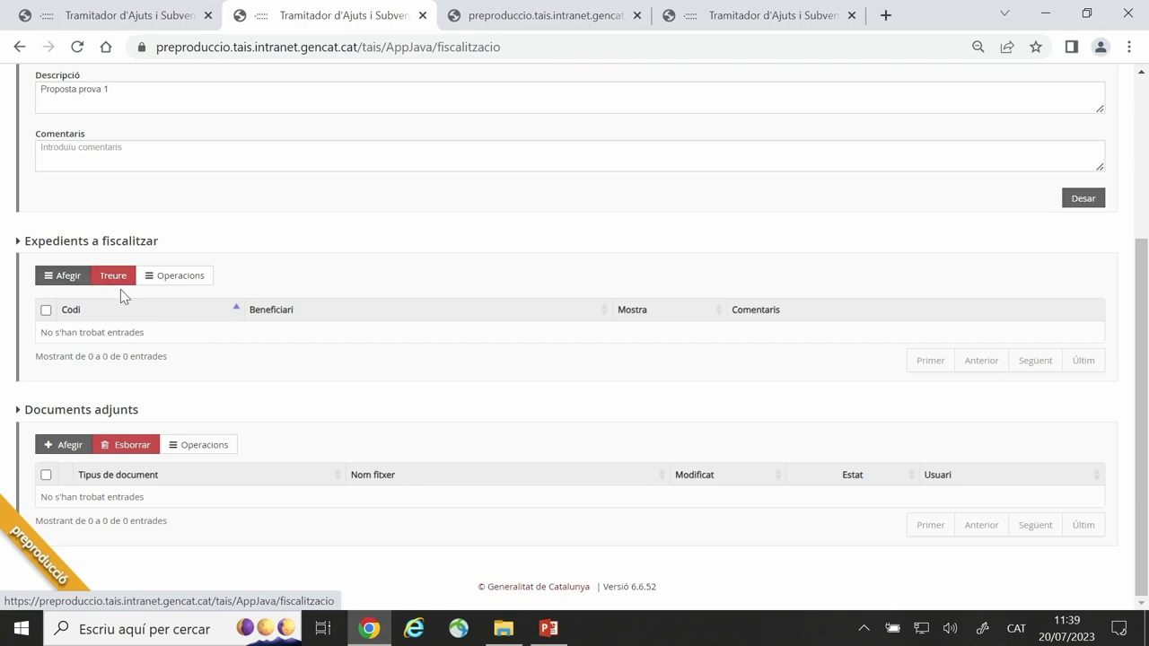
click(60, 284)
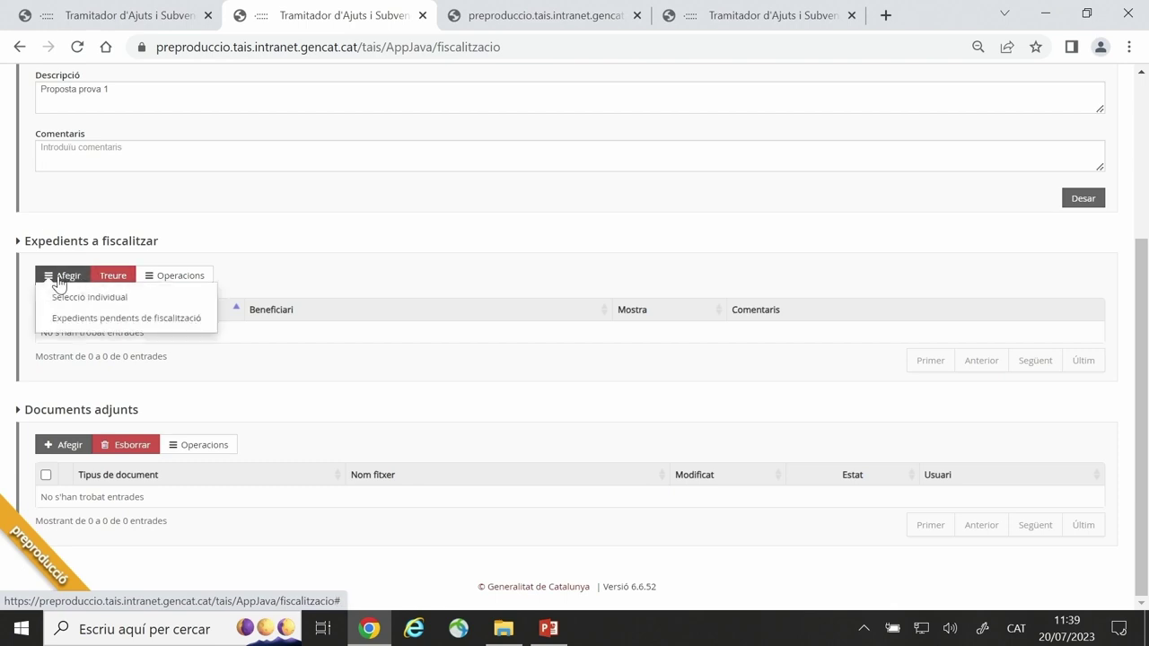
click(84, 319)
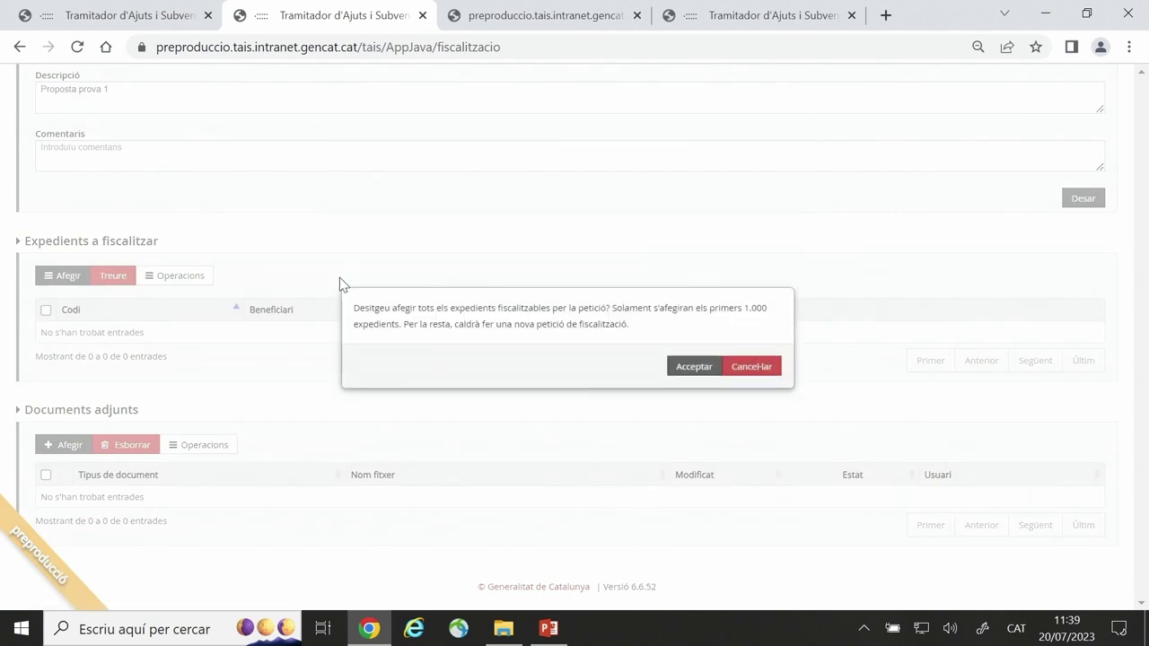
click(694, 369)
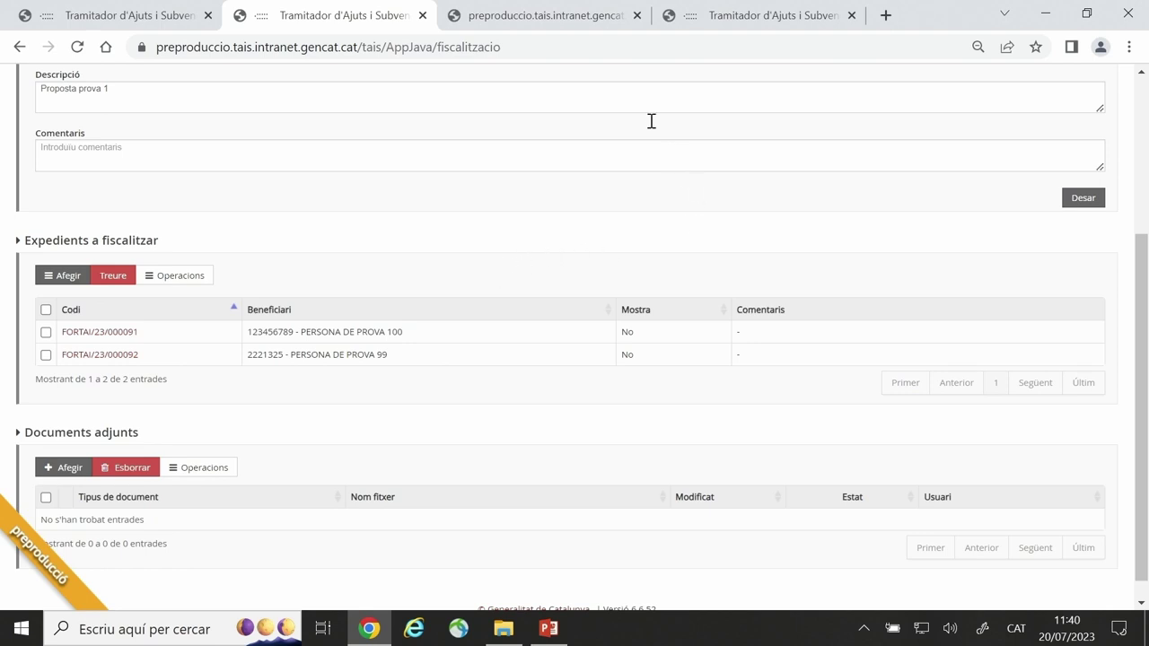
Open the stored file search Exp curs video CN from the home page in the other TAIS browser tab
click(97, 16)
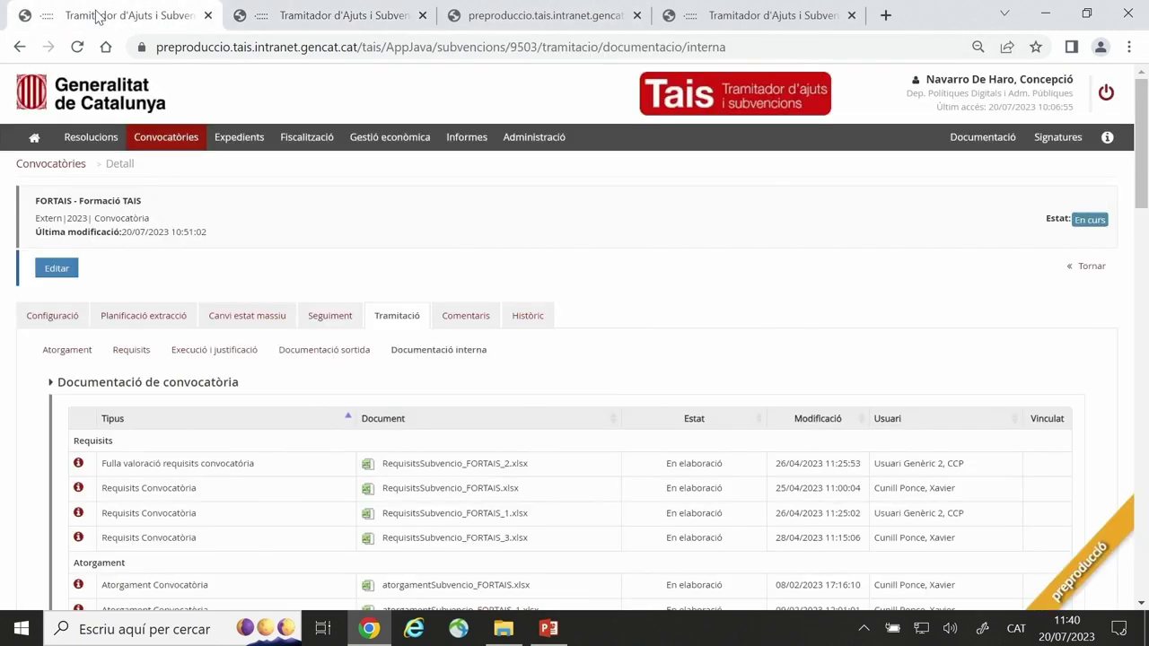
click(443, 16)
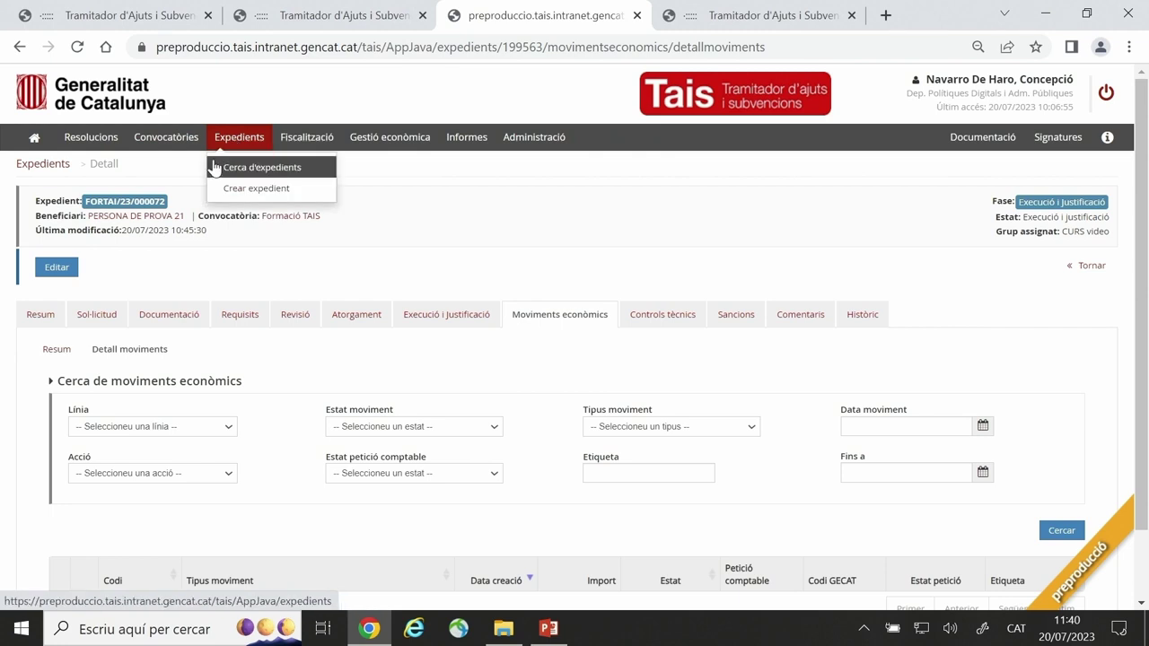
click(34, 137)
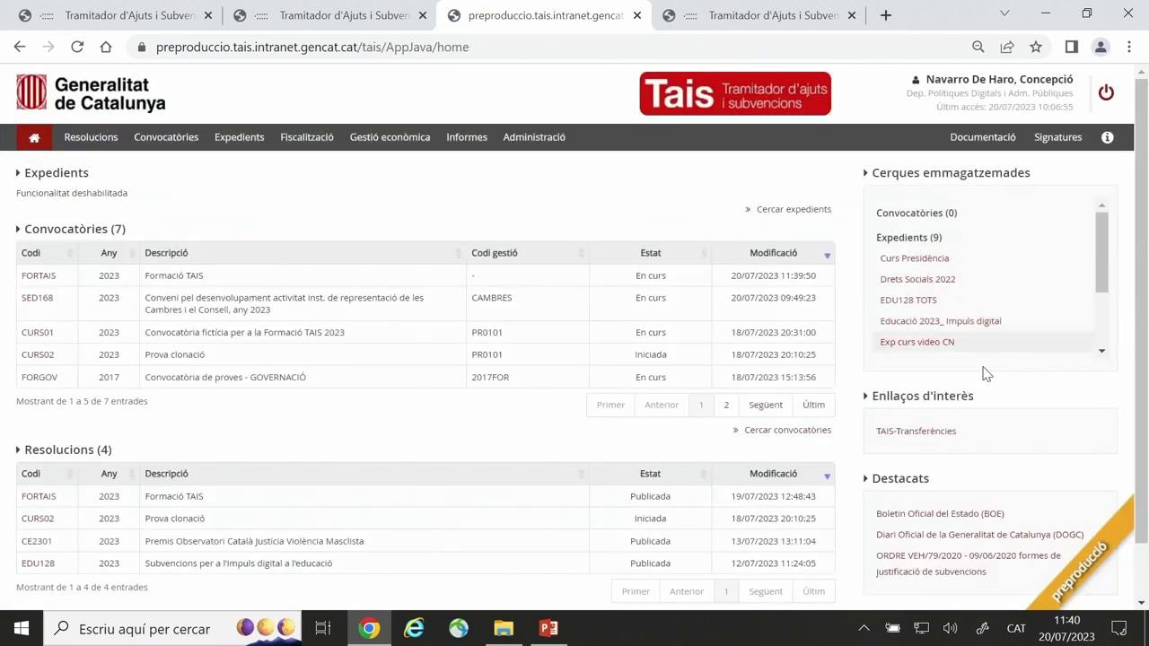
click(914, 342)
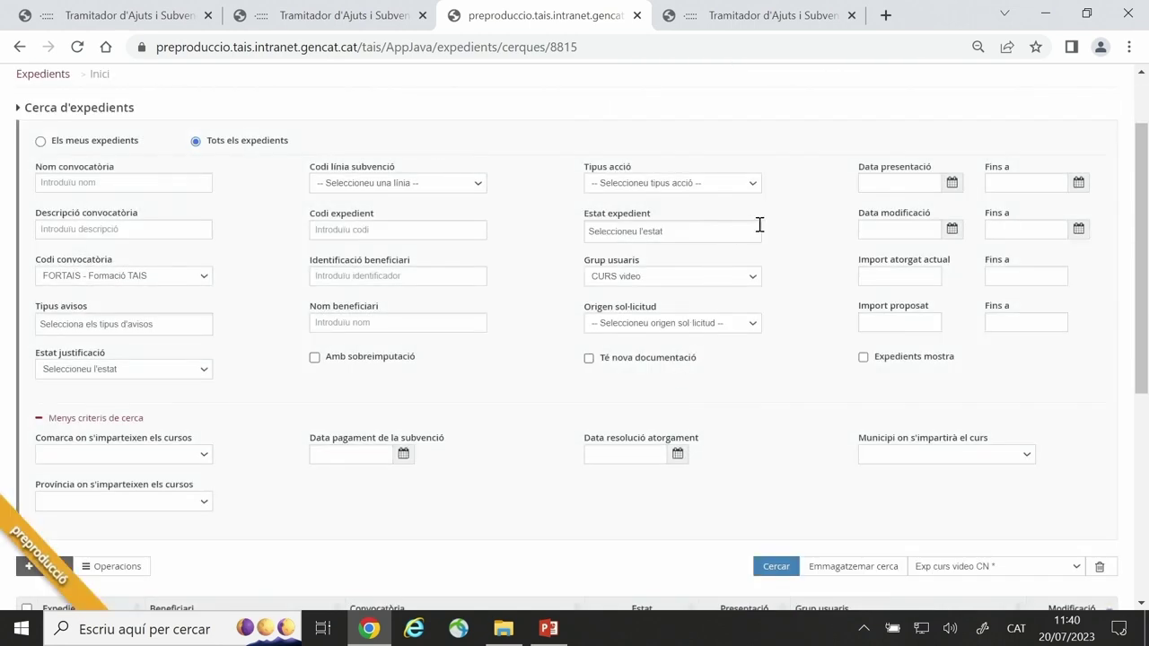
Search the FORTAIS files of group CURS video whose file status is Pendent fiscalització and check the results
click(680, 233)
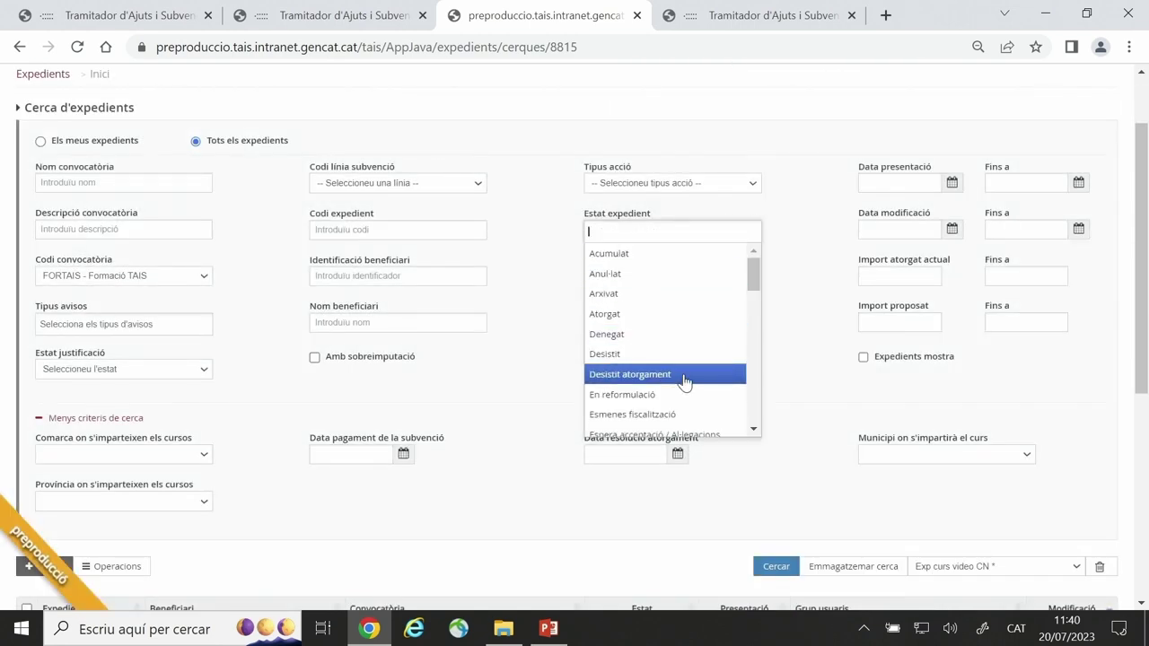
scroll(681, 381, down, 5)
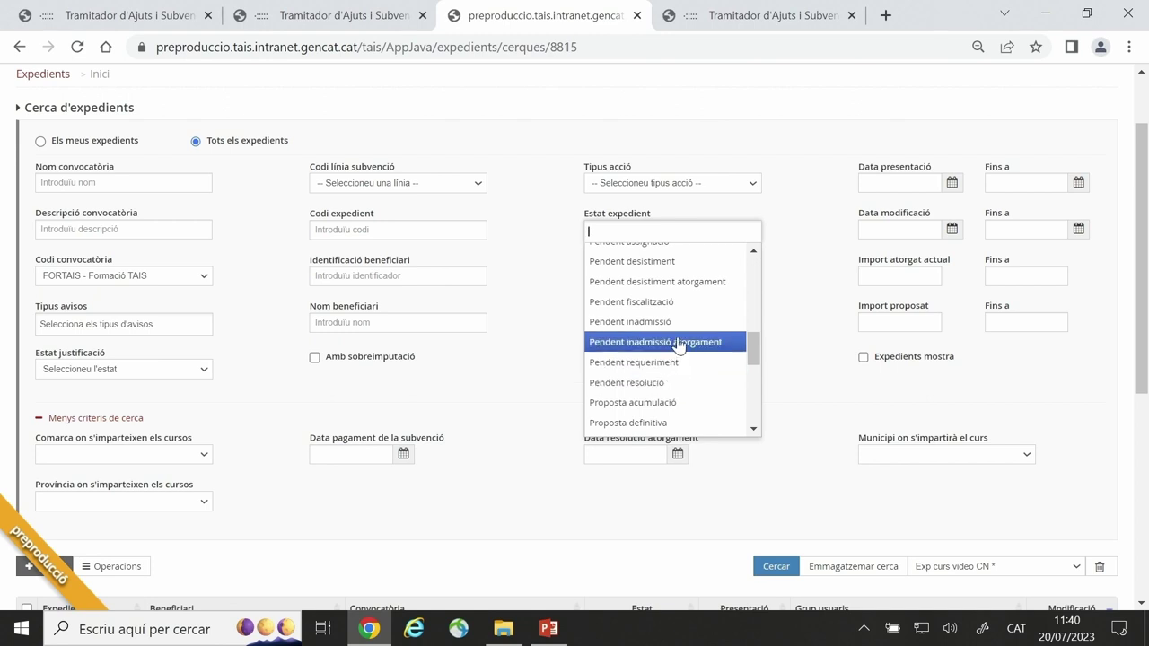
scroll(680, 343, up, 2)
scroll(680, 346, down, 5)
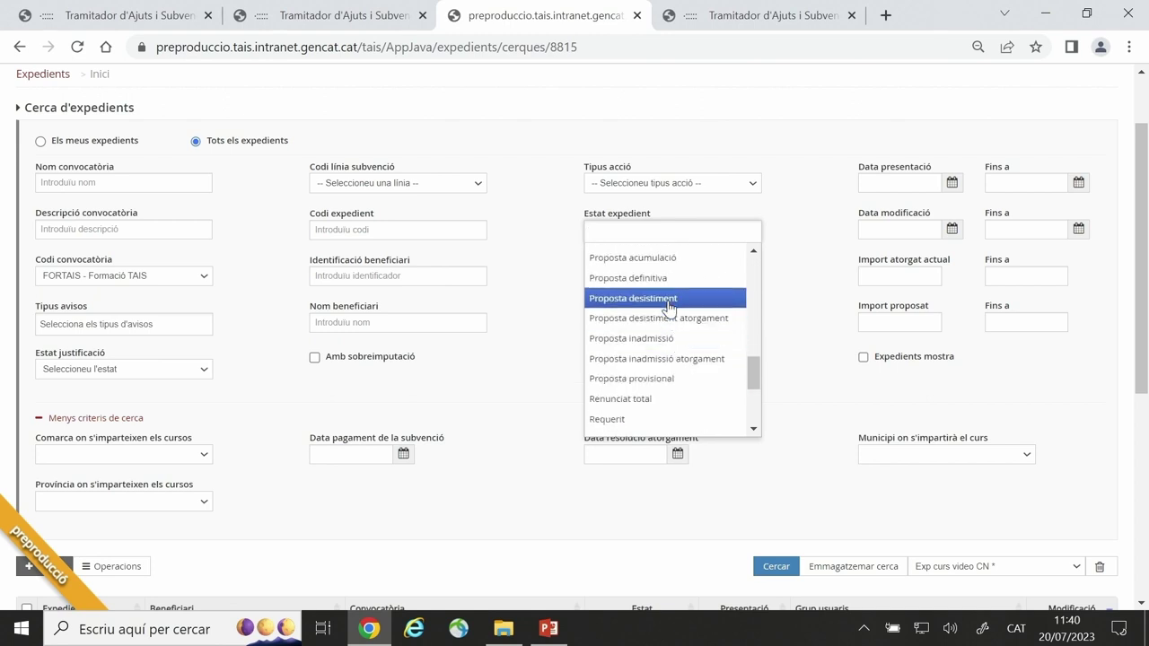
scroll(664, 327, down, 2)
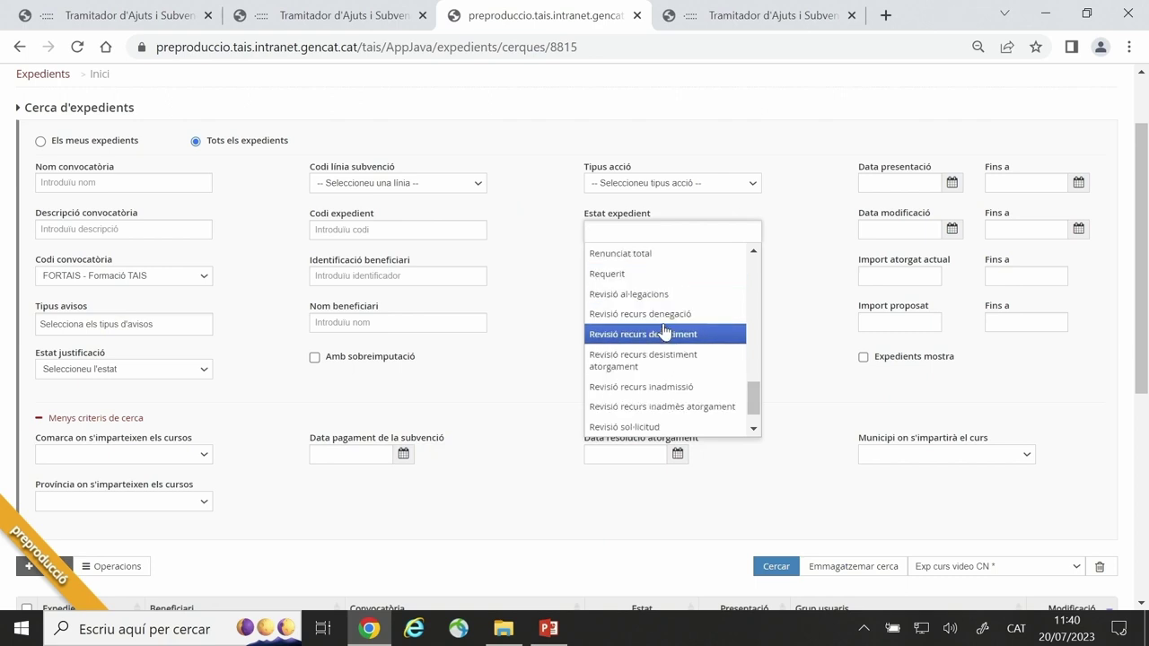
scroll(664, 330, up, 5)
scroll(665, 328, down, 2)
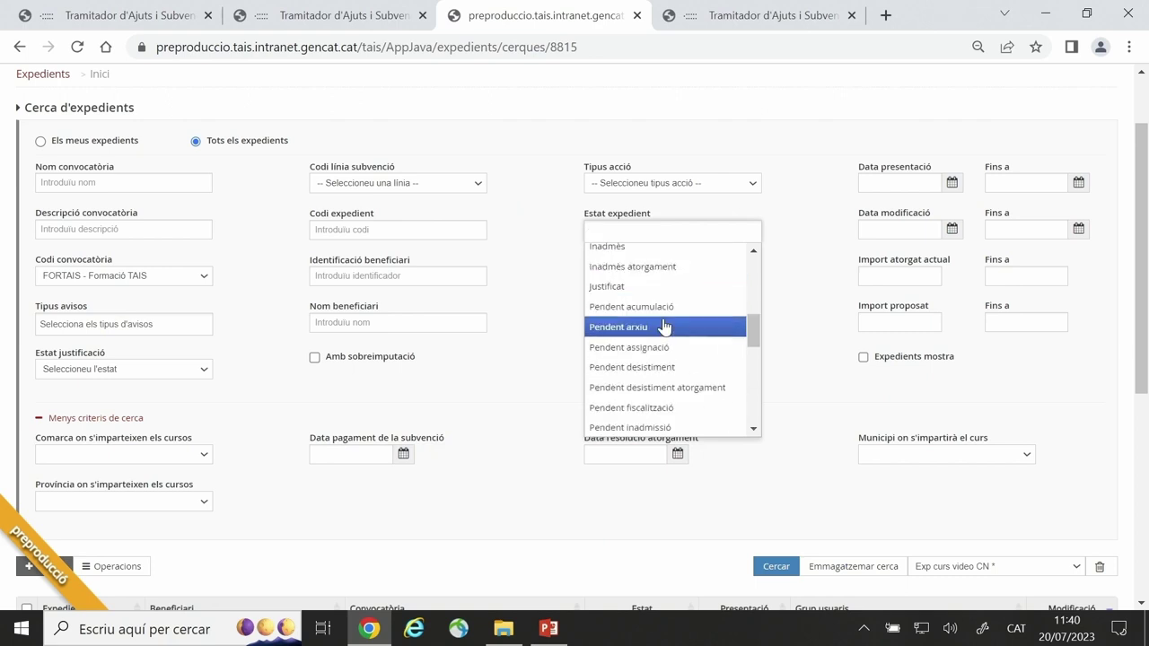
click(682, 409)
click(773, 567)
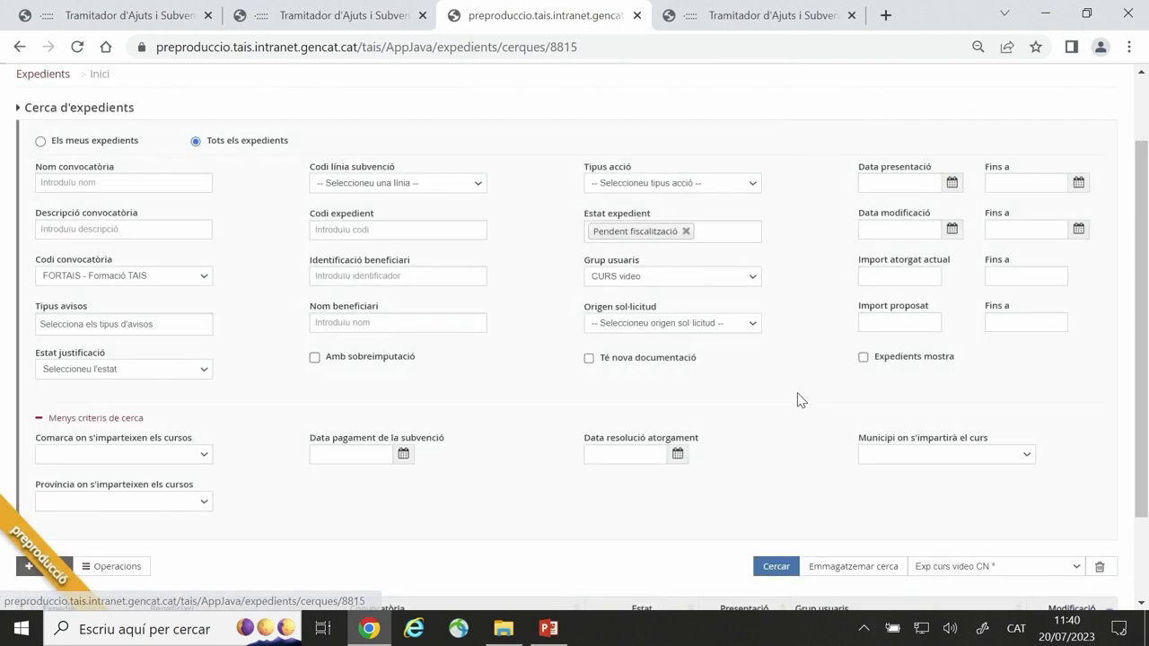
scroll(803, 386, down, 2)
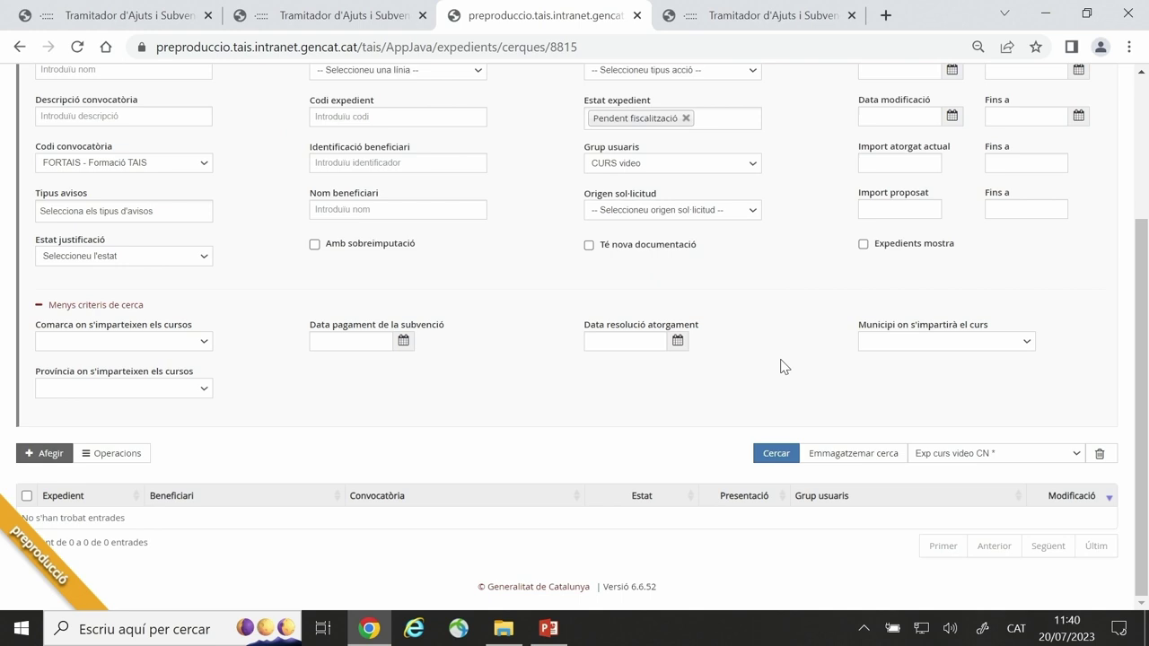
scroll(772, 314, up, 2)
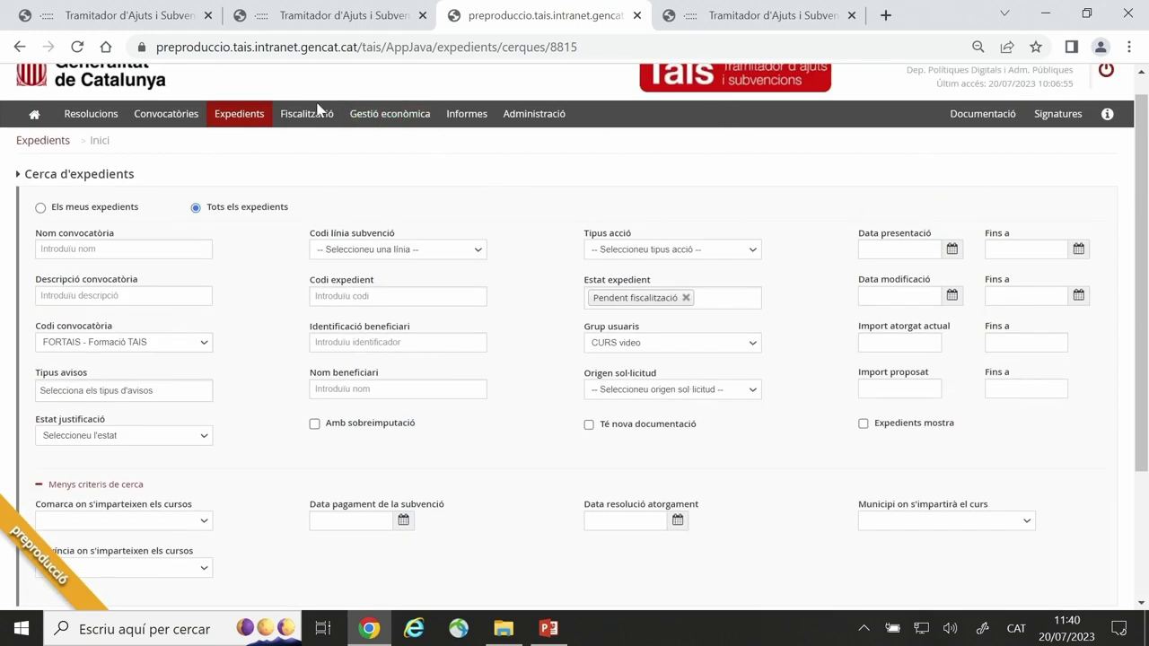
Open file FORTAI/23/000091 from the PROP prova1 request, view its file record, and return to the request's file detail
click(350, 11)
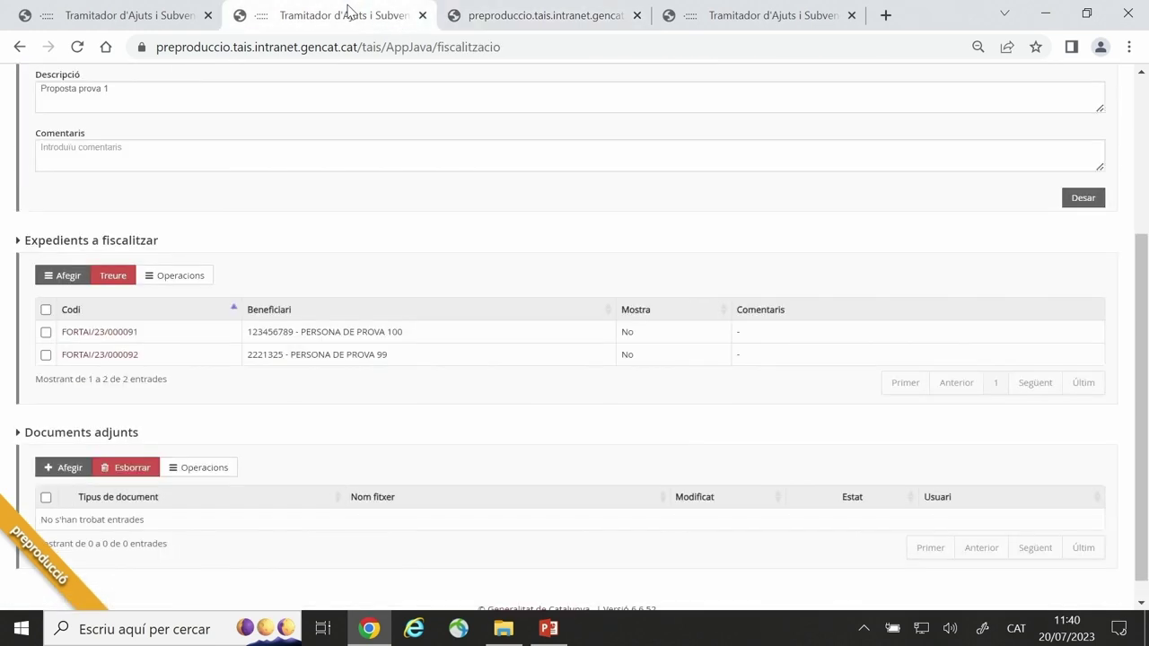
click(92, 334)
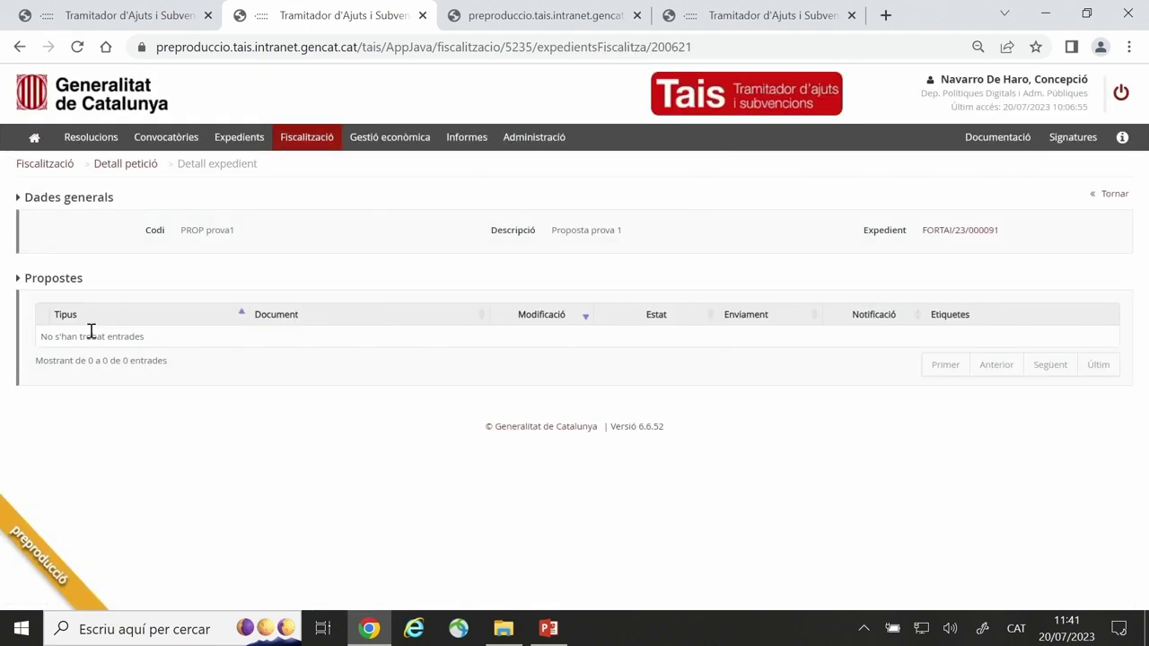
click(968, 229)
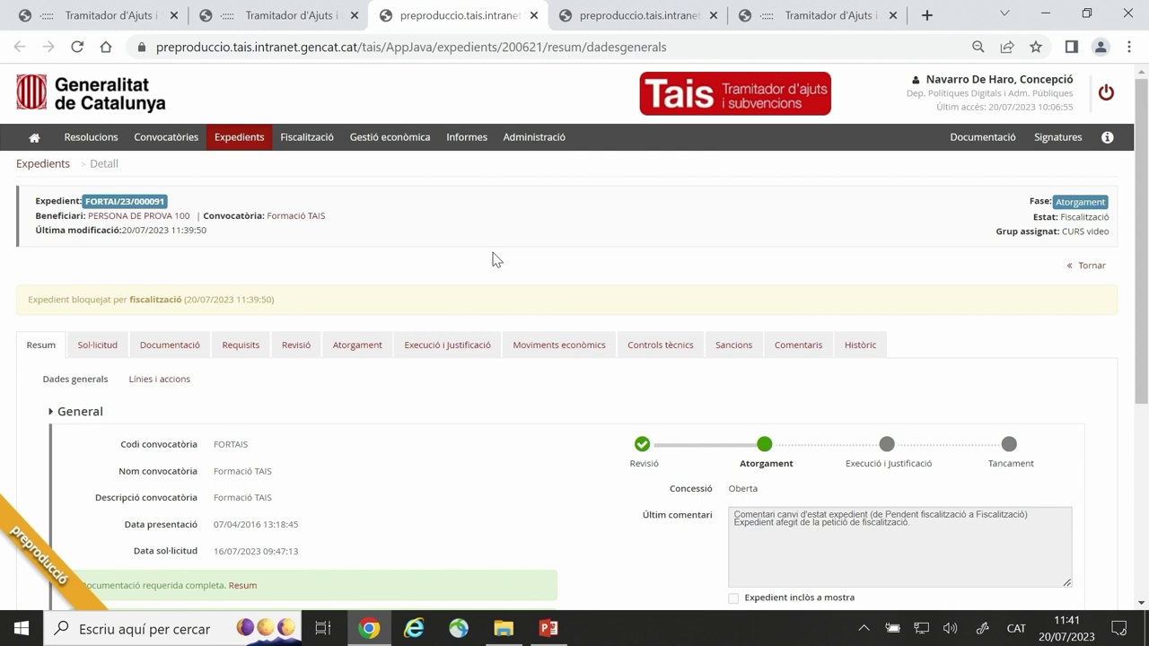
click(272, 12)
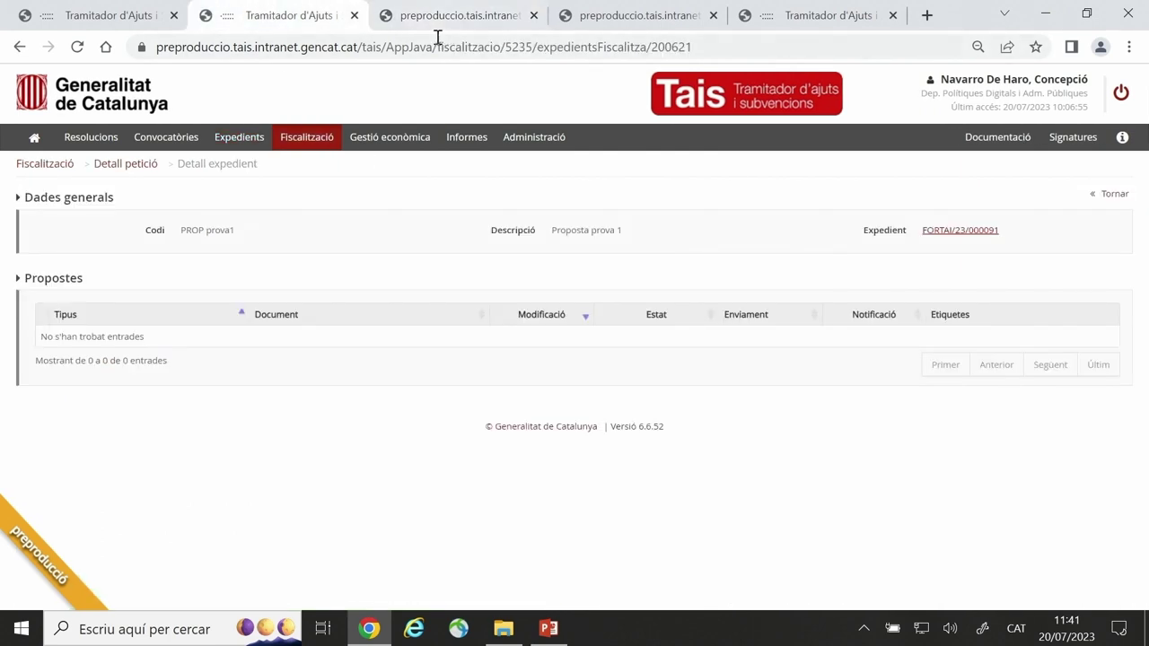
Search the fiscalització requests of type Petició de fiscalització de la proposta for the call FORTAIS - Formació TAIS
click(19, 47)
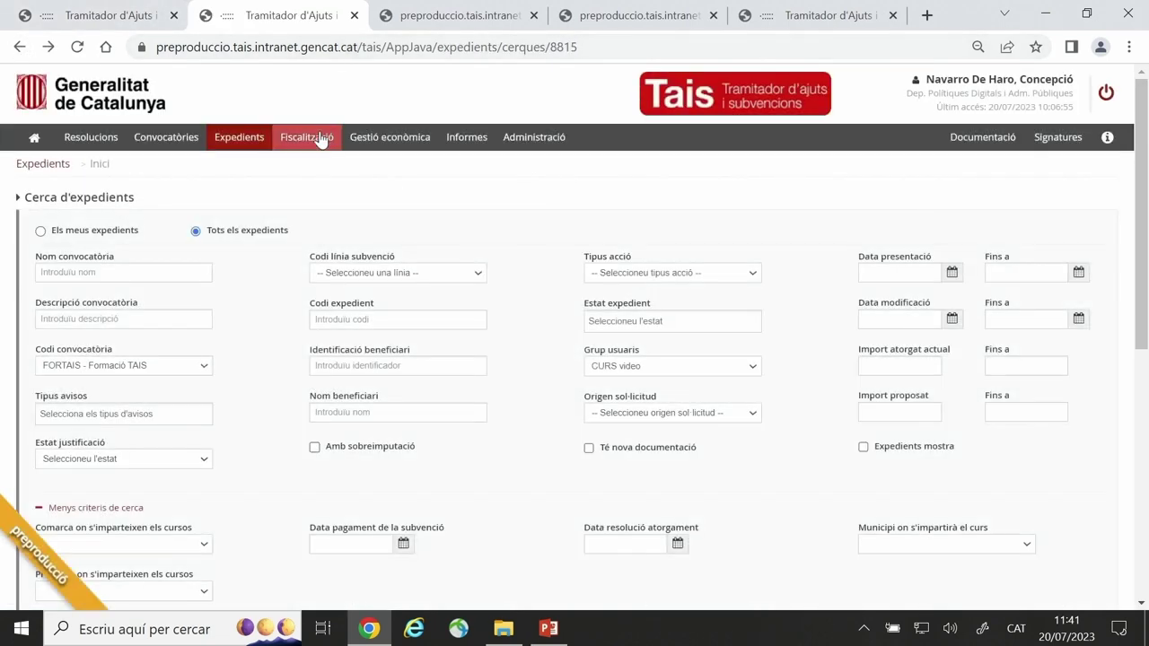
click(321, 139)
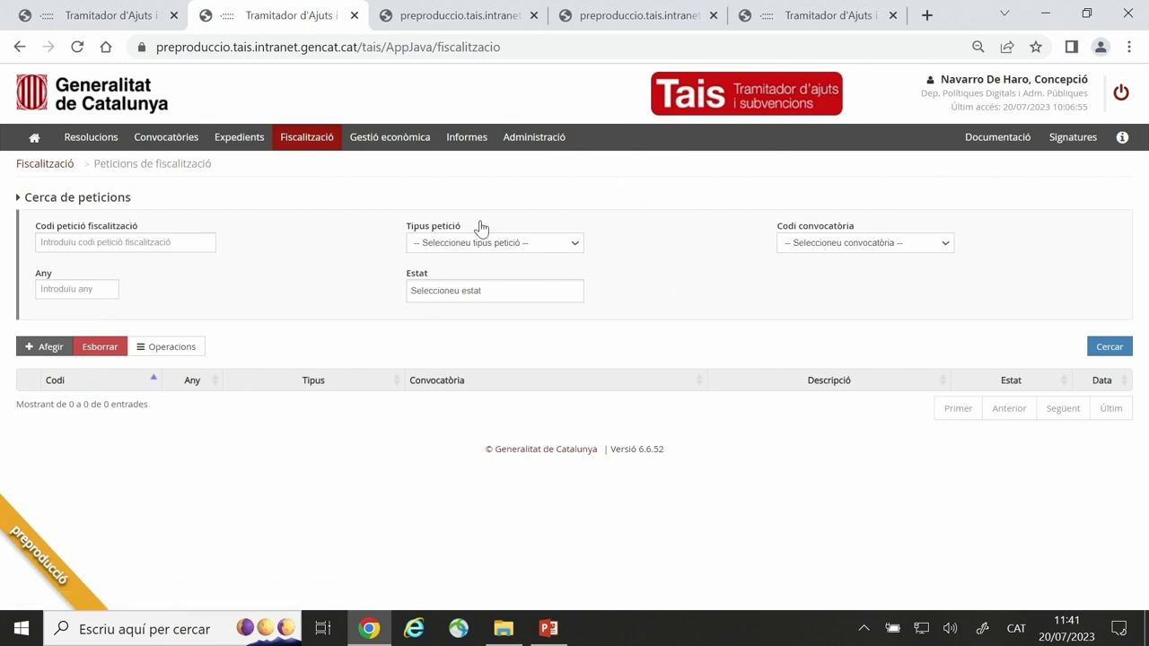
click(576, 245)
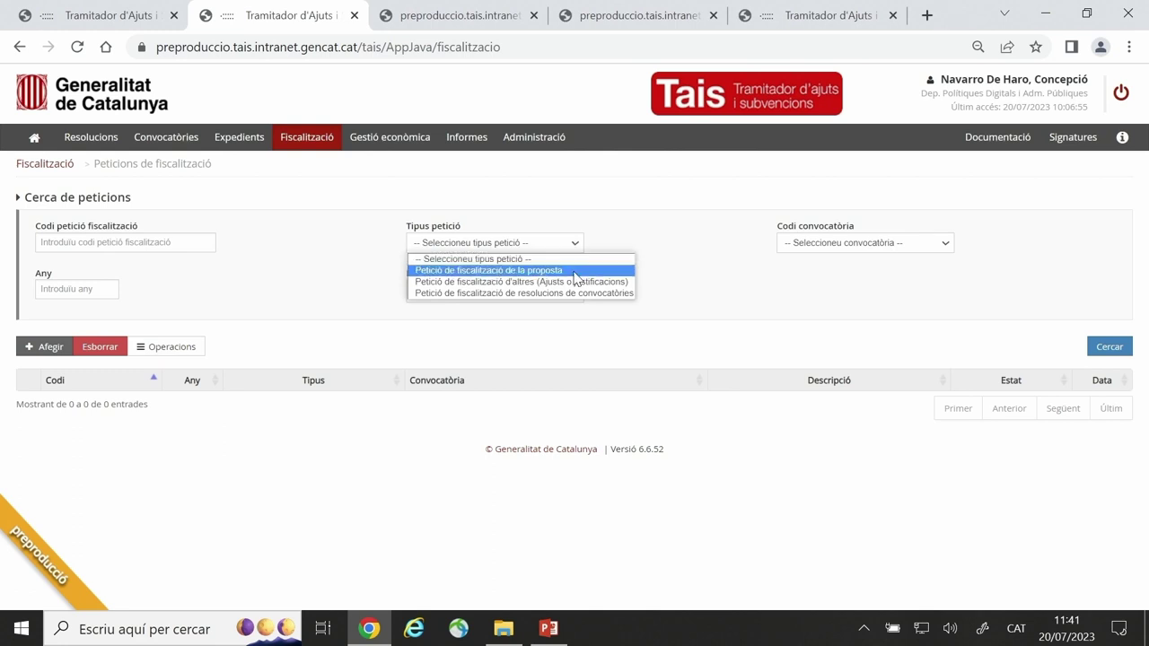
click(577, 269)
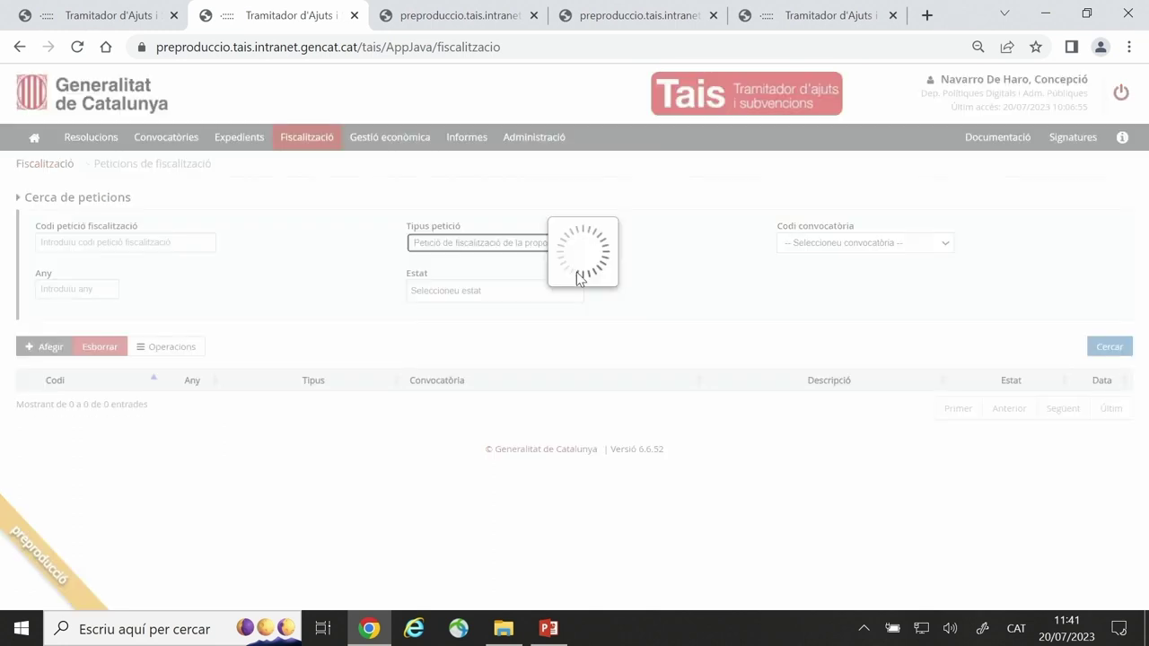
click(946, 249)
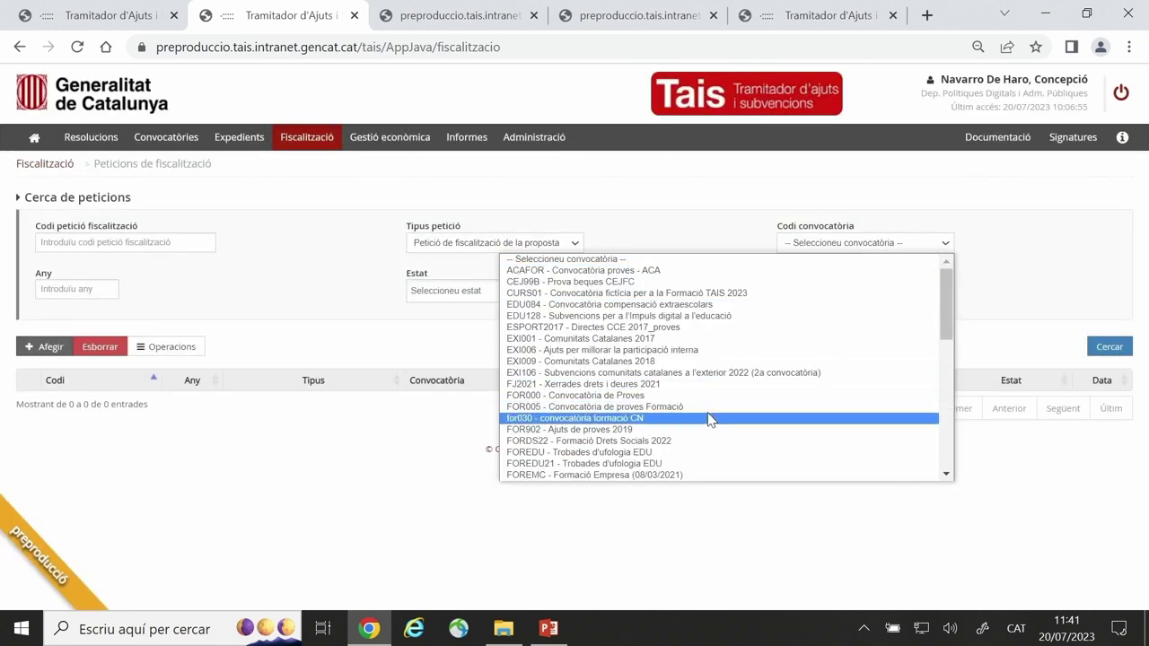
scroll(715, 441, down, 5)
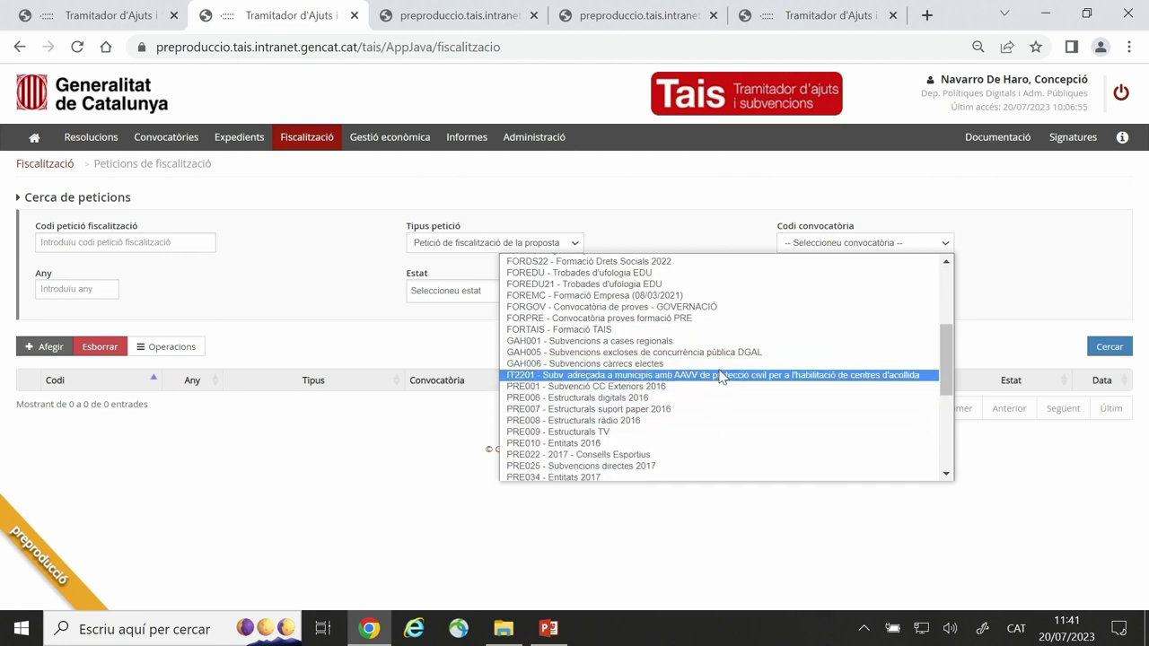
click(724, 330)
click(1128, 347)
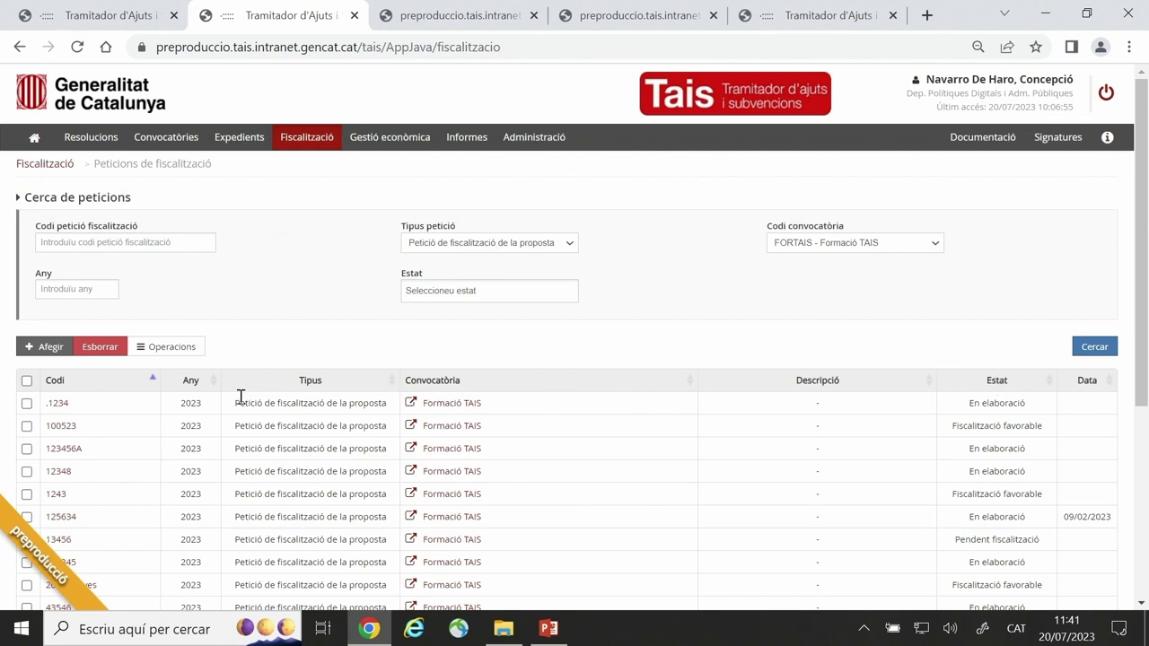
Sort the found requests by Estat and look through the list for PROP prova1
click(1003, 388)
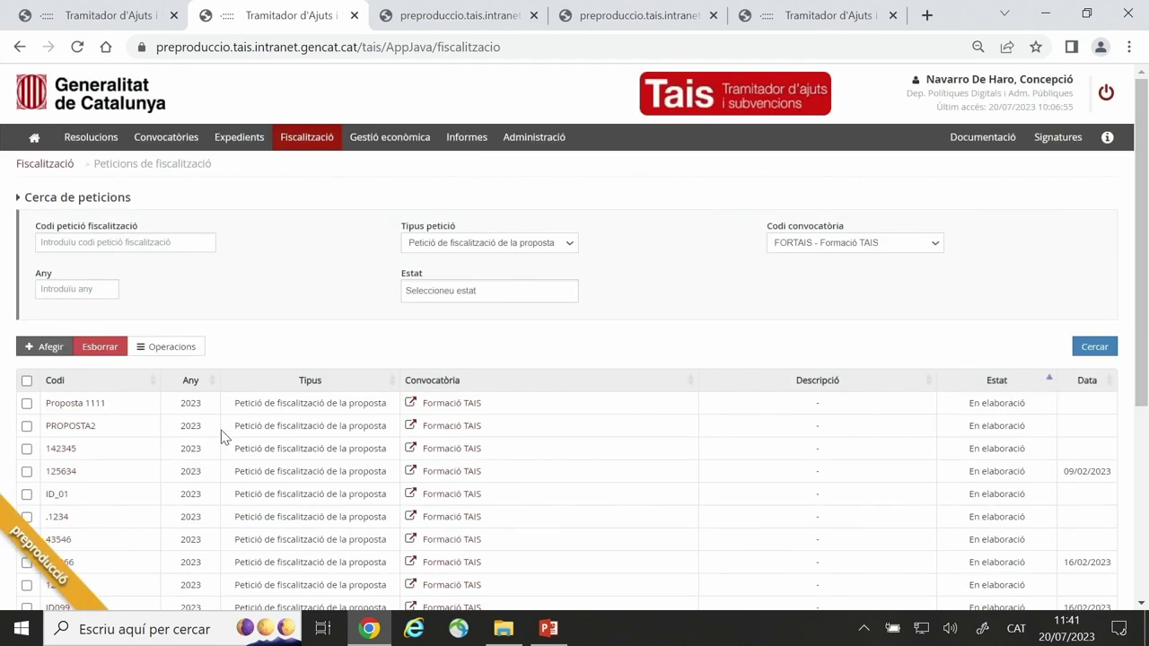
scroll(221, 437, down, 1)
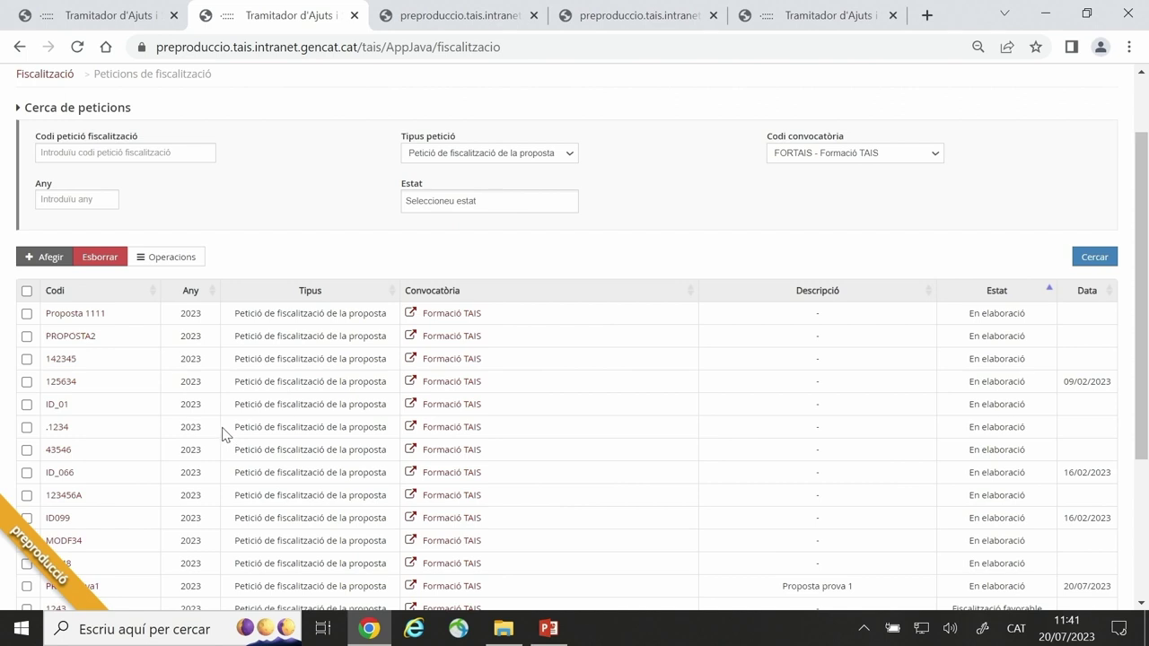
scroll(134, 342, down, 2)
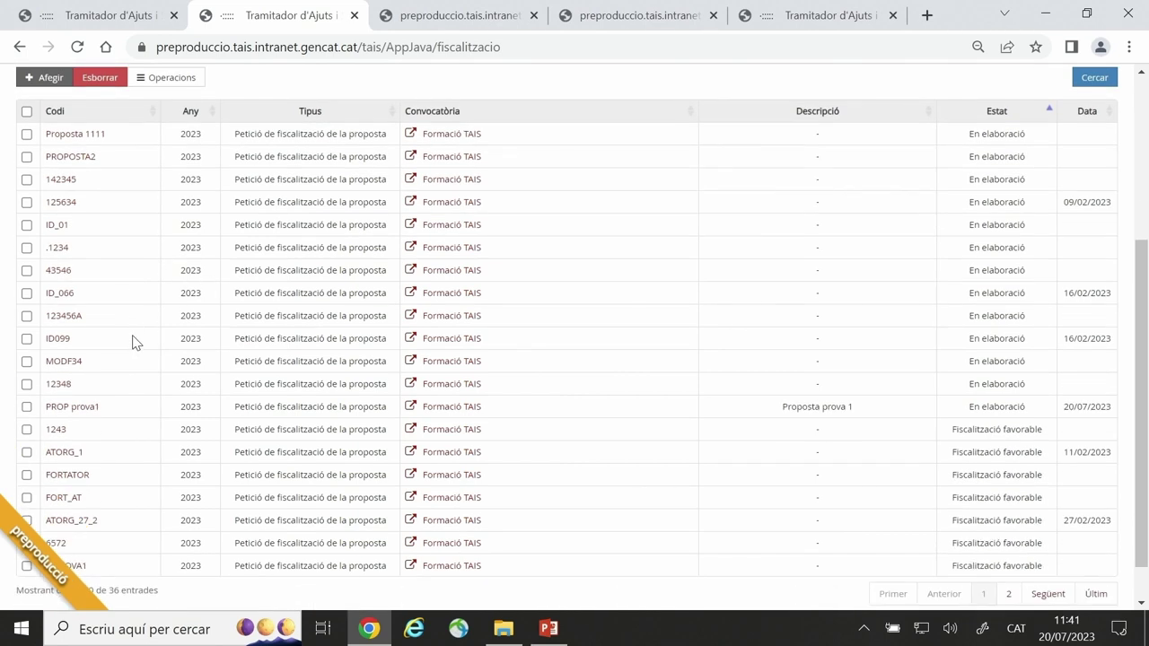
scroll(132, 342, down, 1)
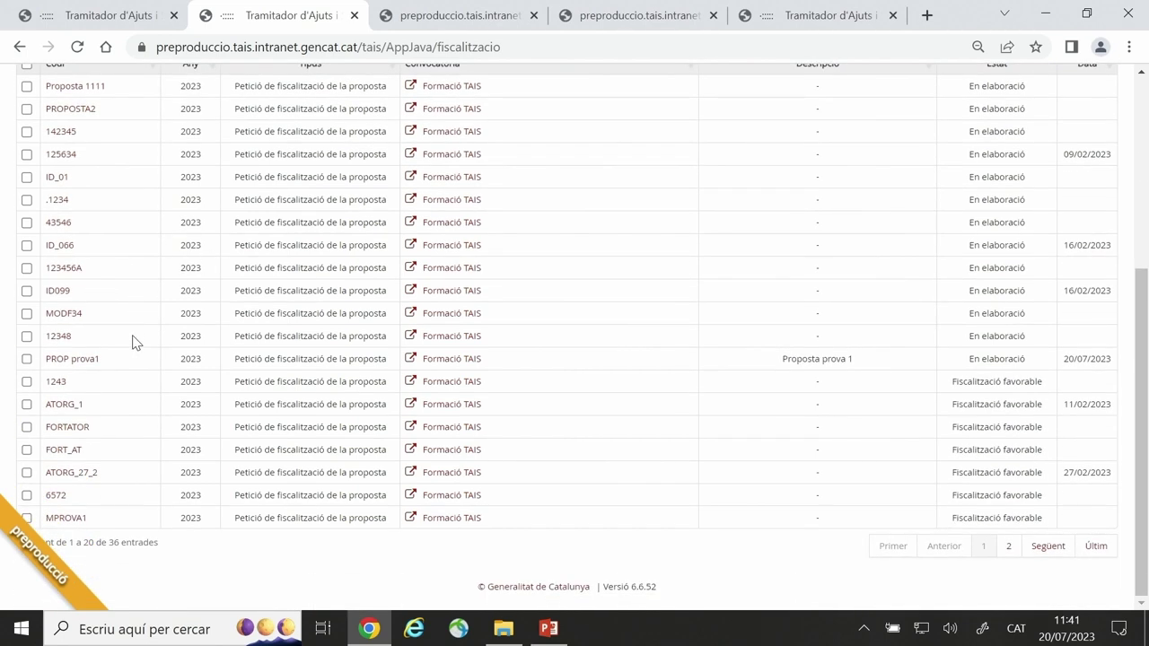
Sort the found requests by Codi and open PROP prova1 from the second results page
scroll(133, 328, up, 5)
click(155, 333)
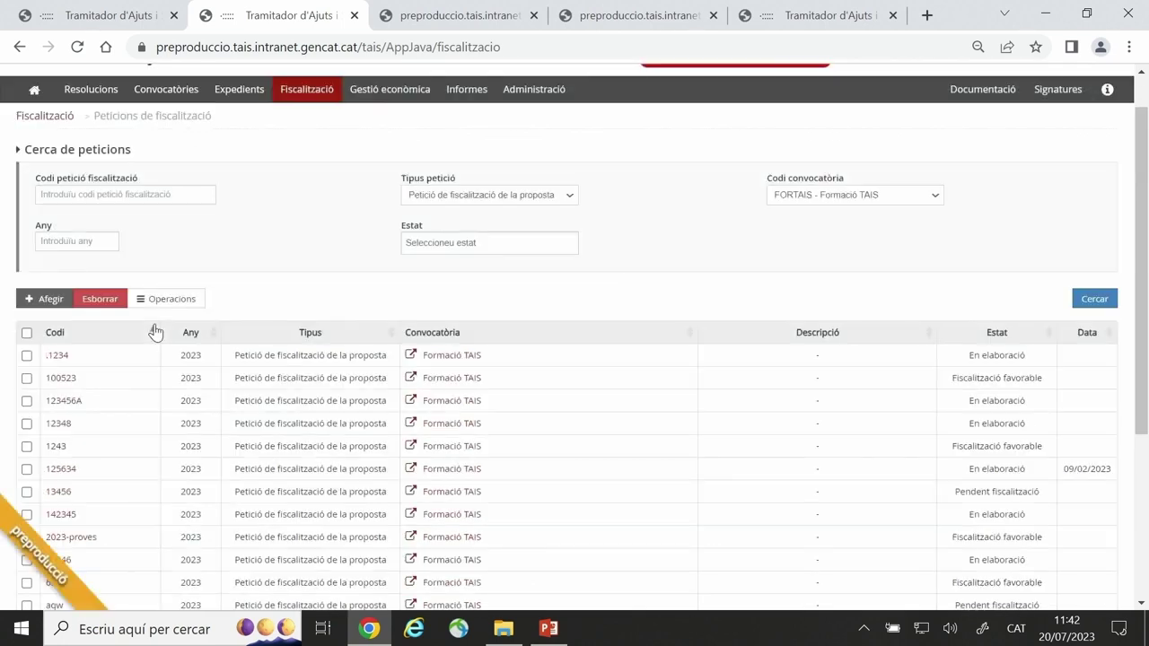
scroll(131, 407, down, 3)
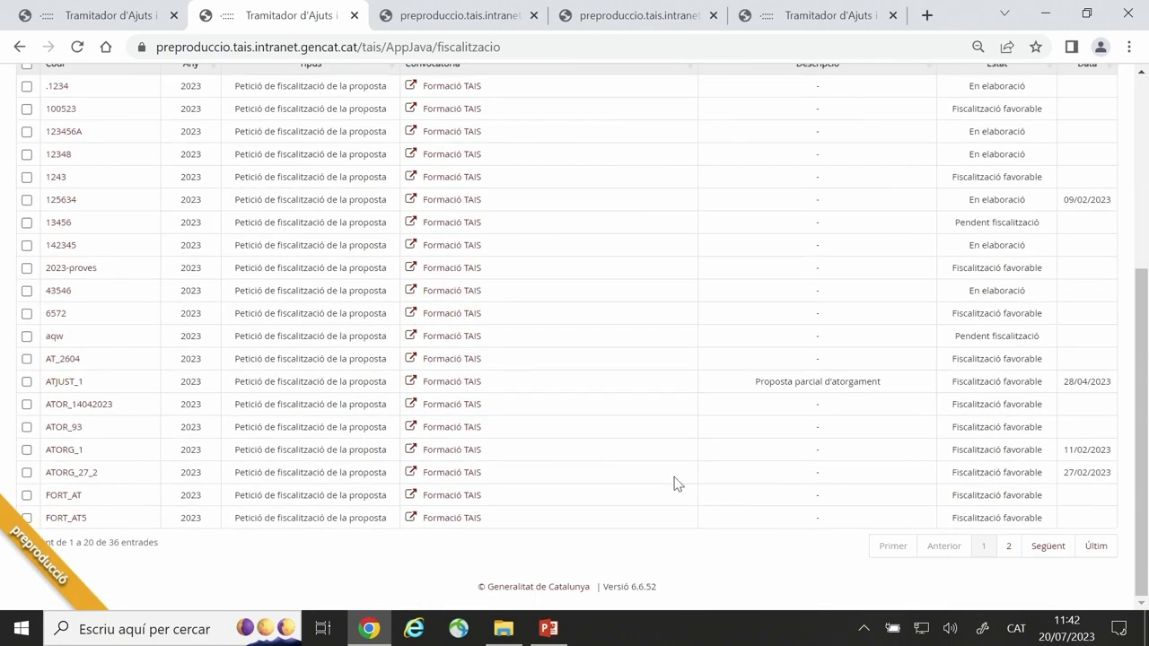
click(1006, 546)
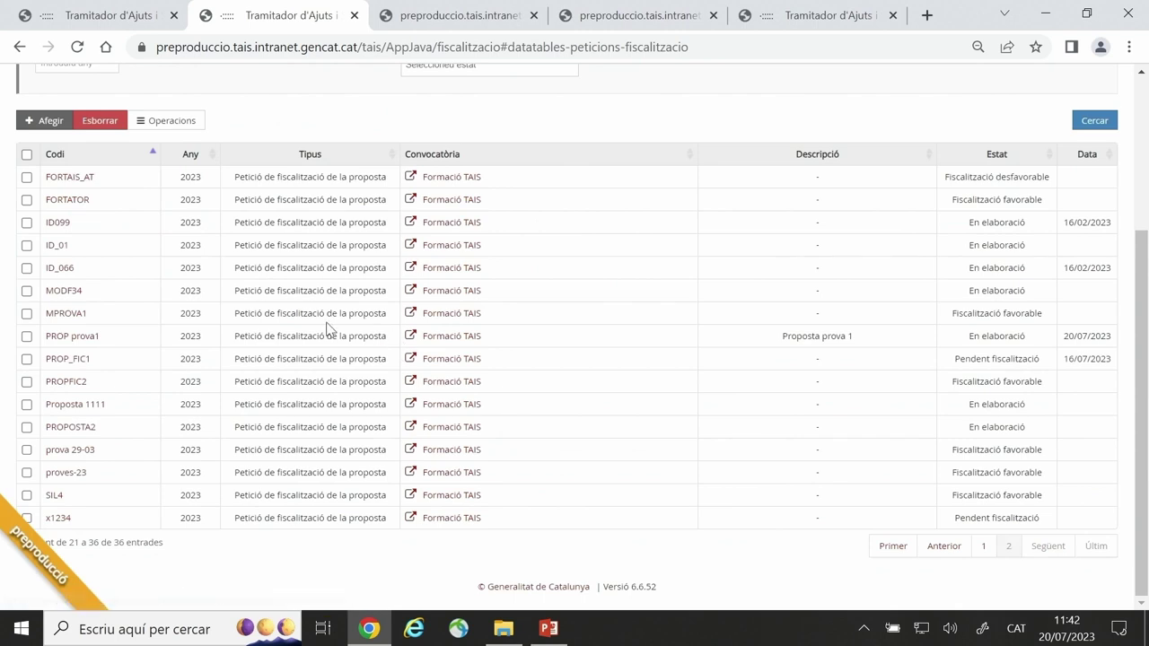
click(93, 336)
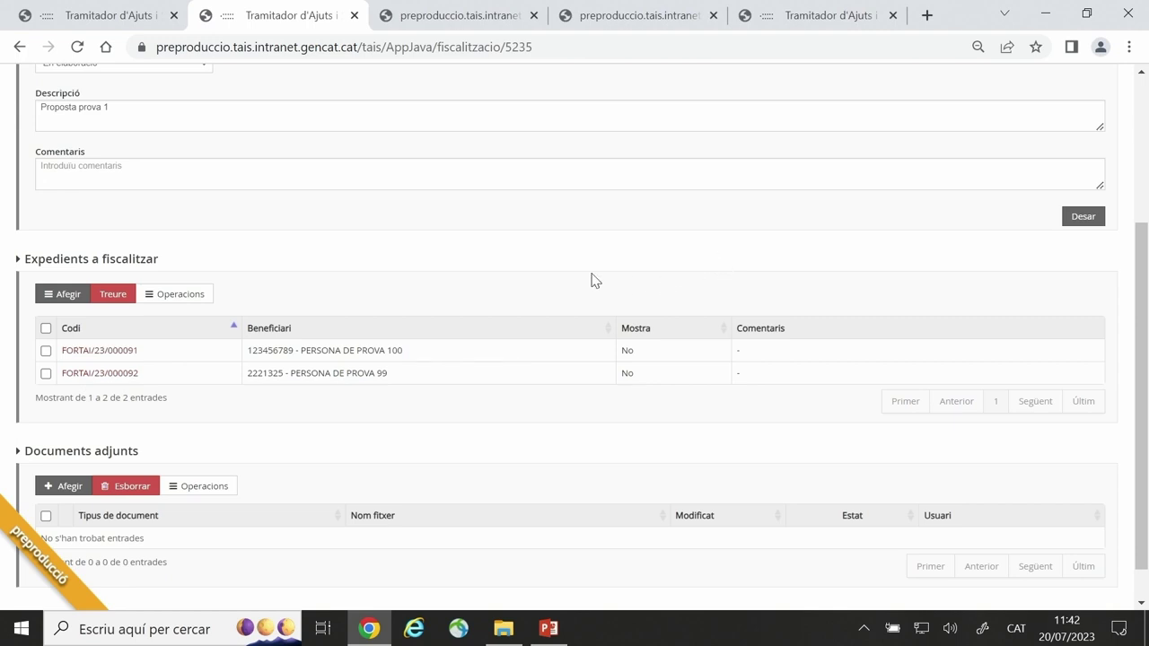
Set the status of the PROP prova1 request to Enviar a fiscalitzar, save it and accept the update of its associated elements
scroll(592, 280, up, 1)
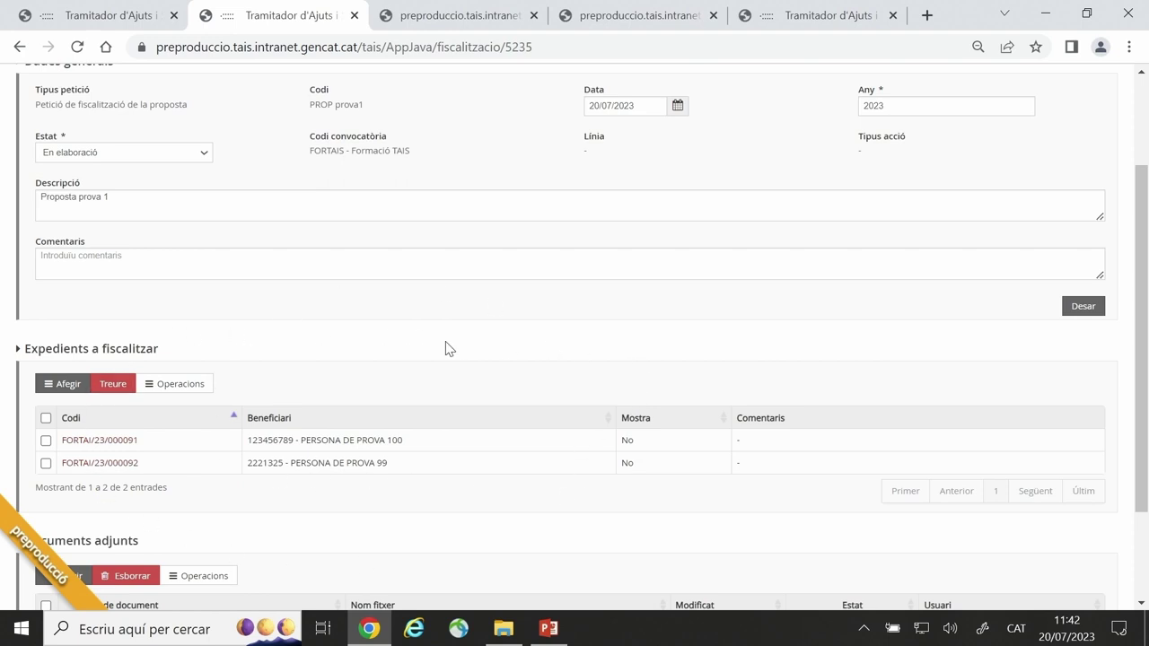
scroll(448, 348, down, 2)
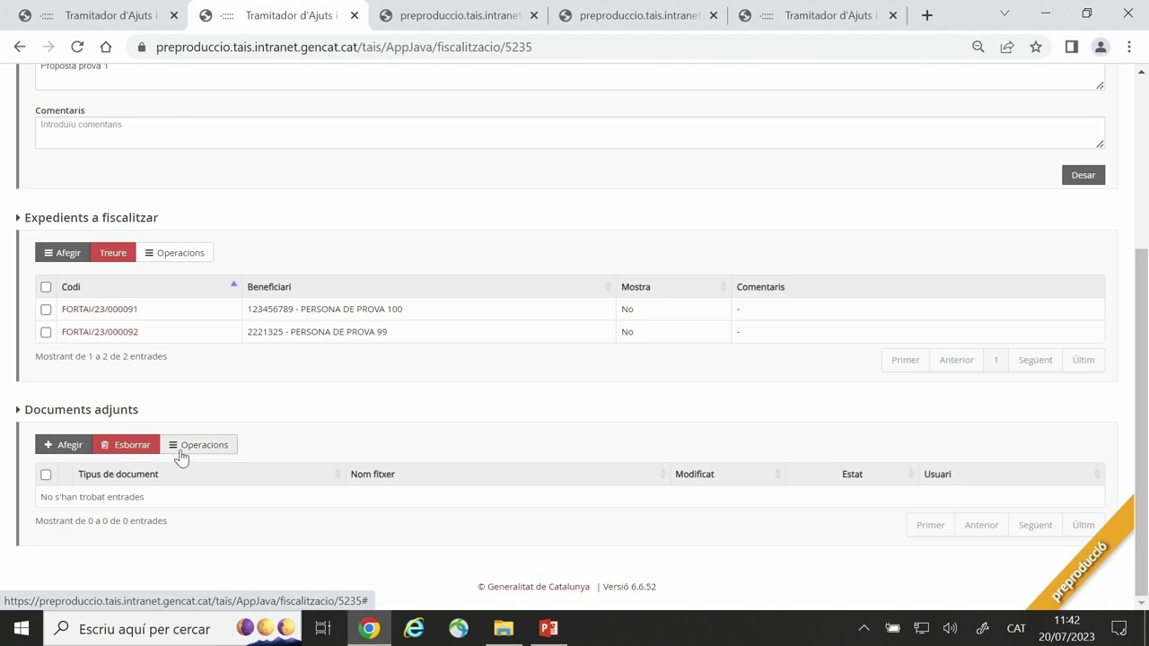
scroll(352, 405, up, 3)
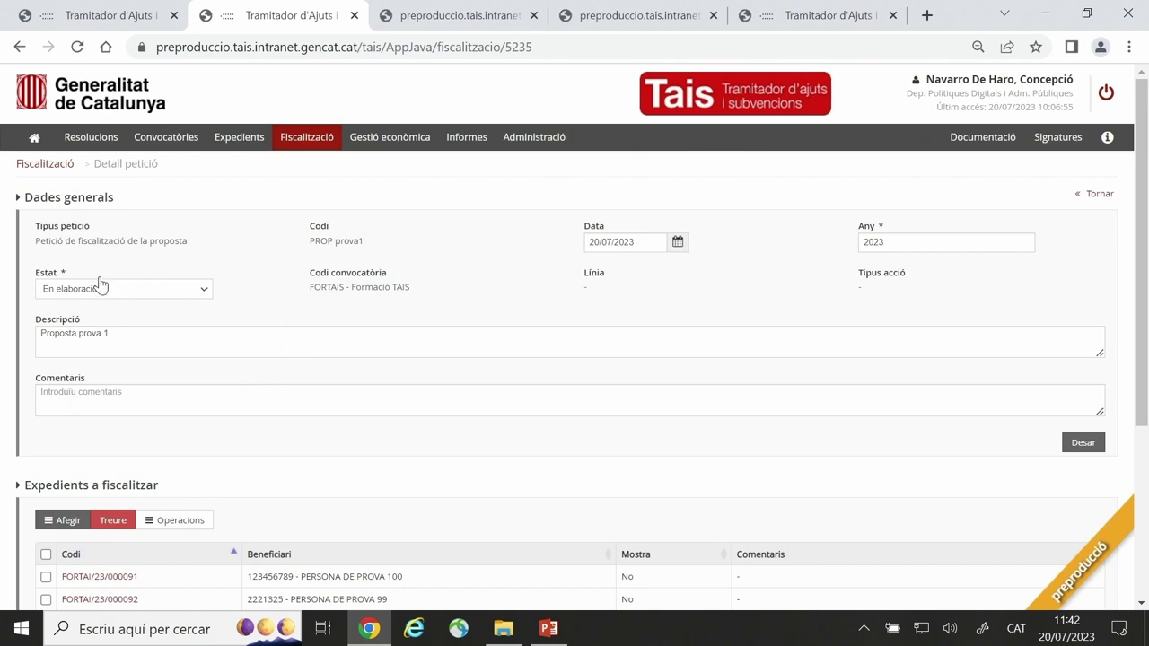
click(206, 297)
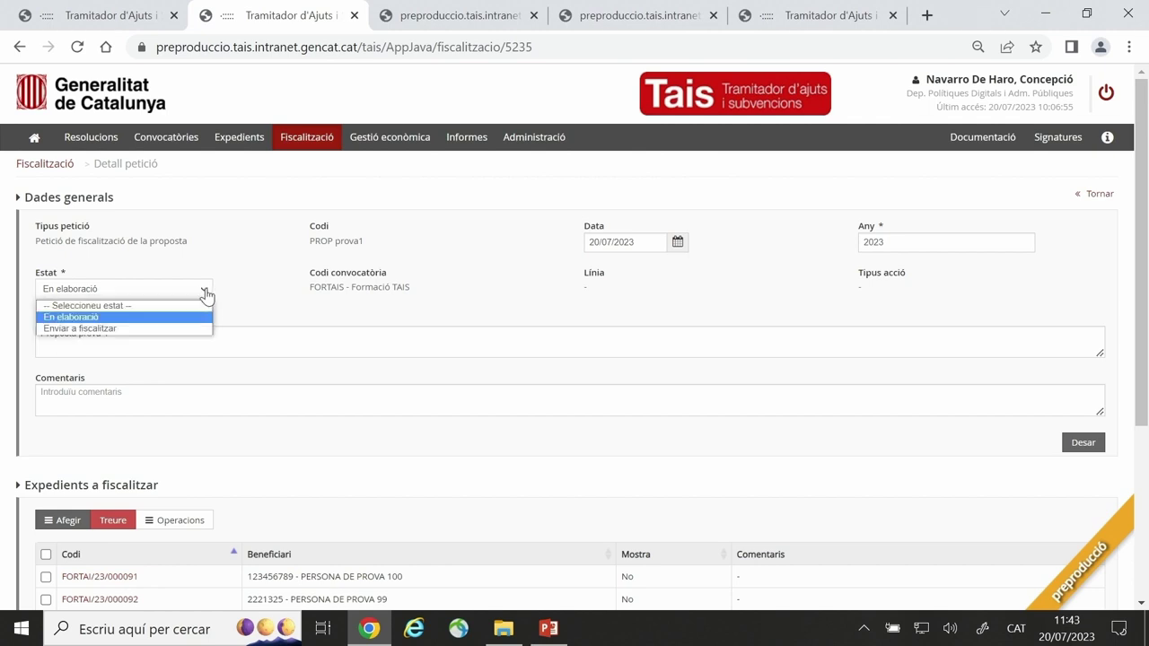
click(168, 330)
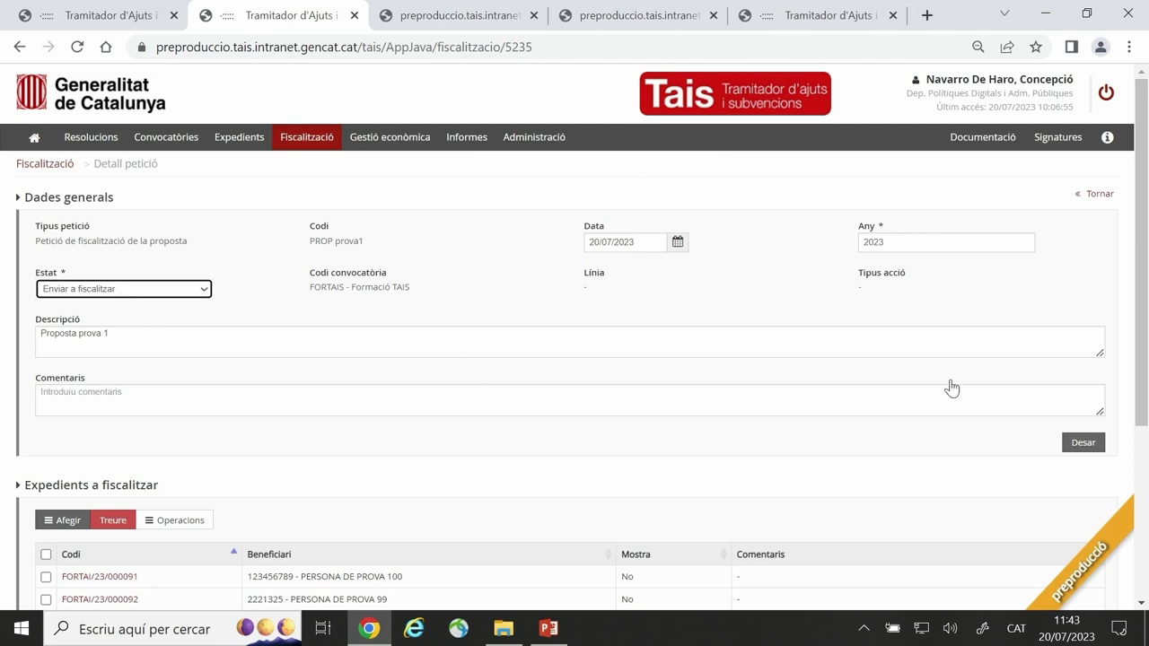
click(1090, 450)
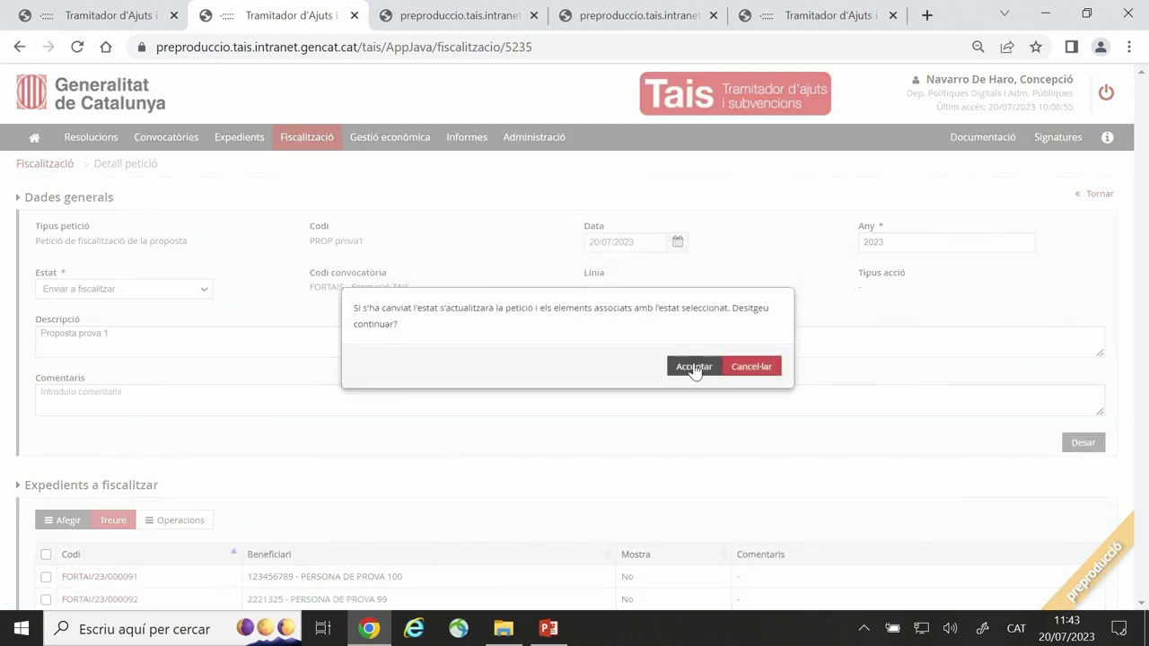
click(694, 367)
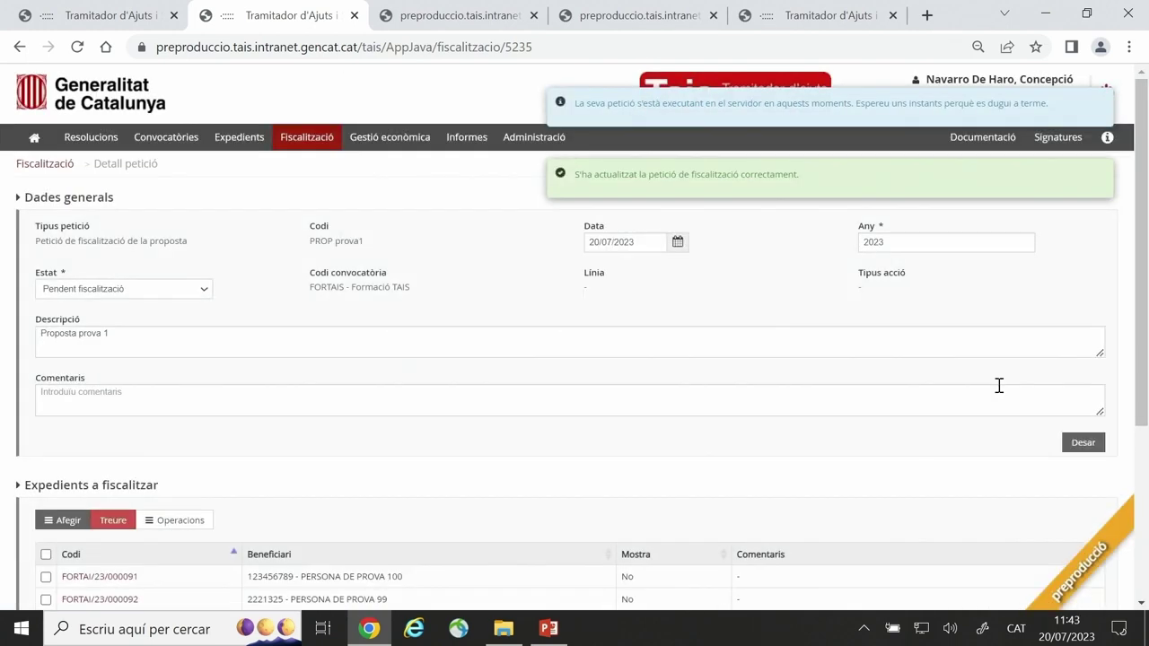
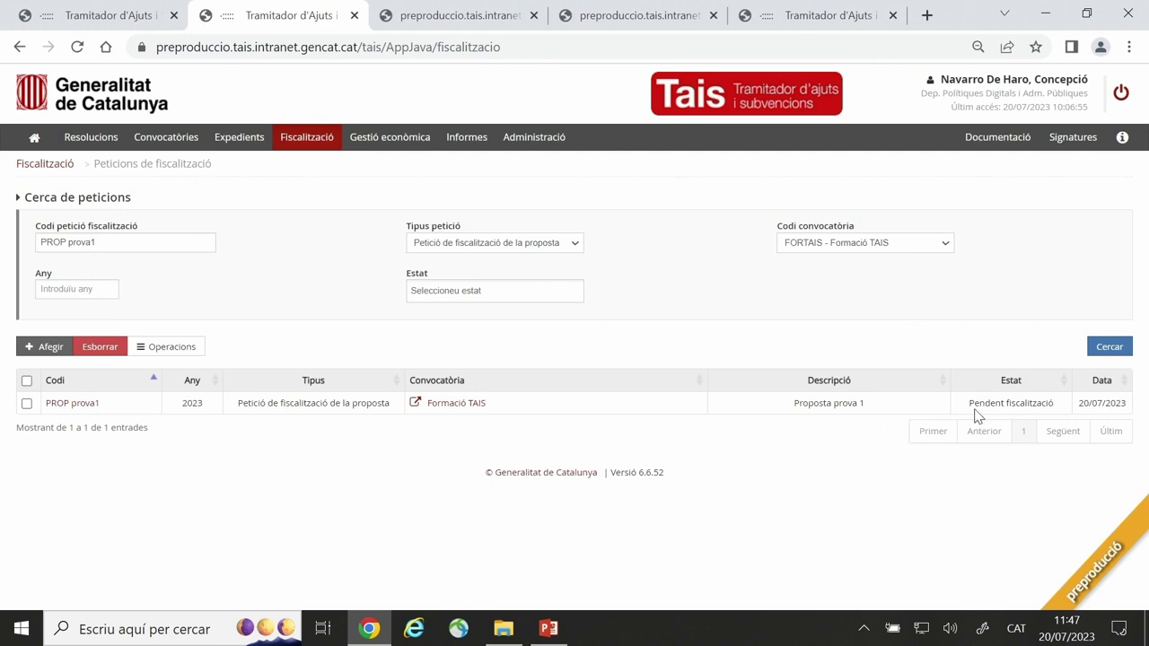
Open the PROP prova1 request from the search results and apply Mostreig to its file FORTAI/23/000091
click(73, 404)
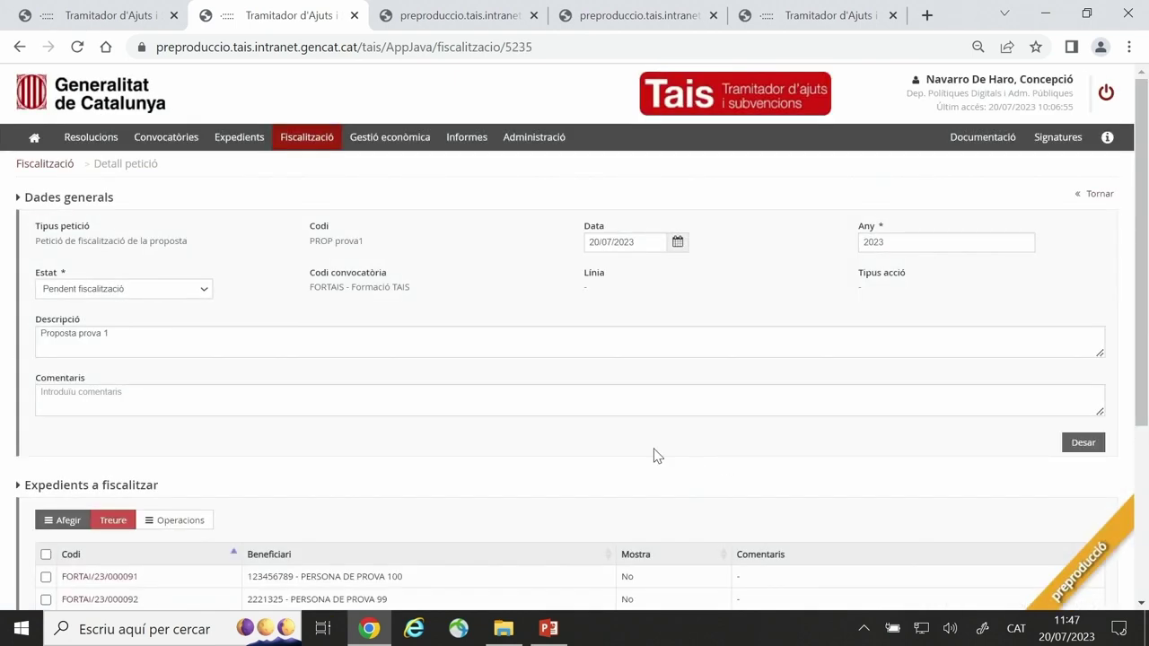
scroll(654, 455, down, 1)
scroll(653, 455, up, 1)
scroll(352, 477, down, 2)
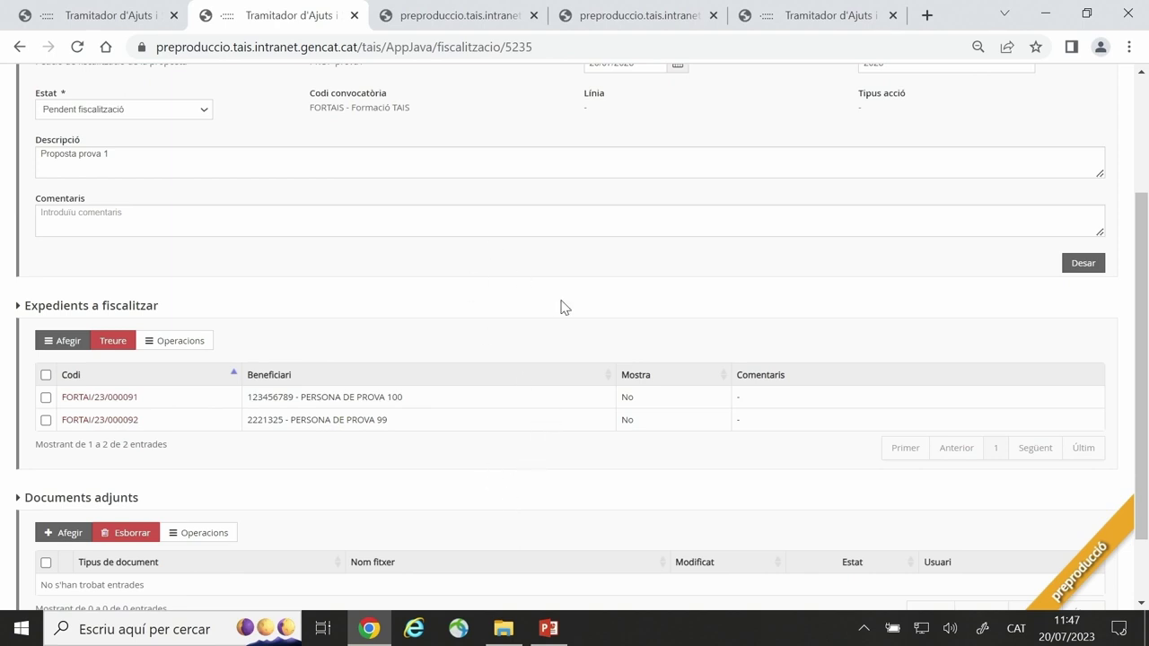
scroll(563, 308, up, 1)
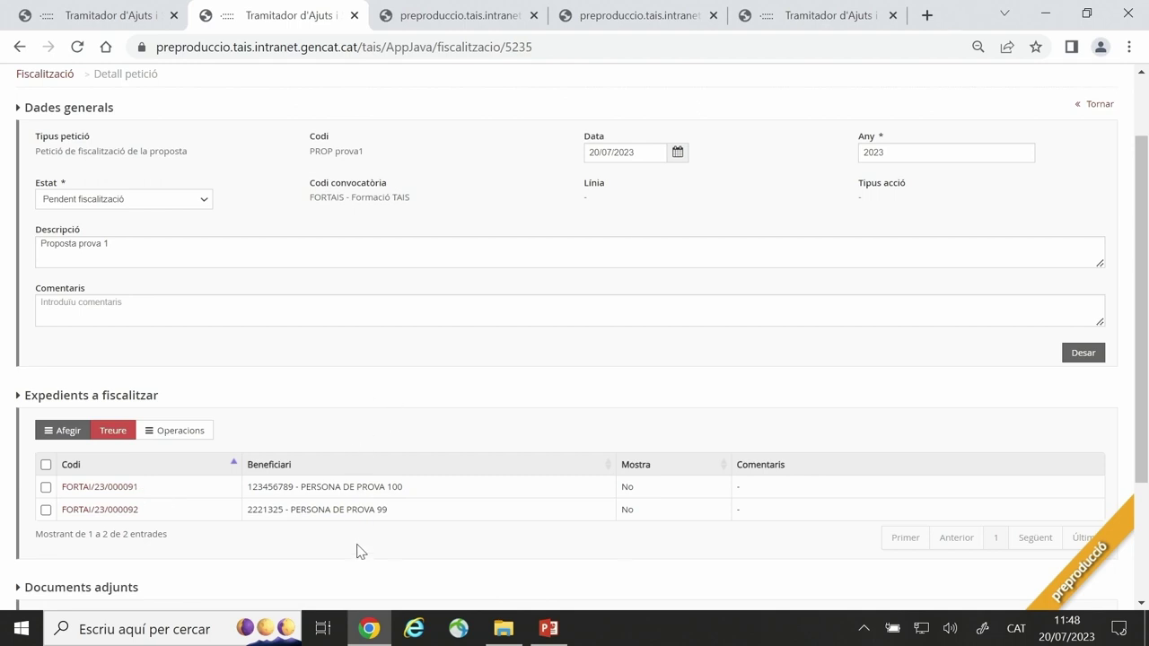
scroll(374, 534, down, 1)
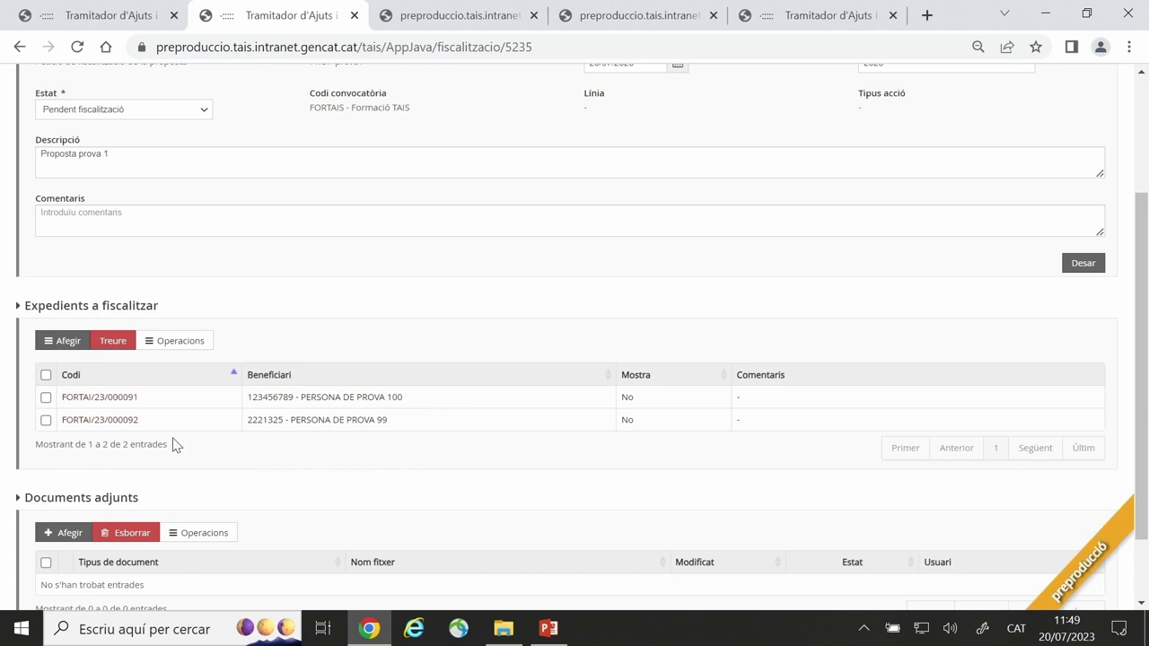
click(46, 398)
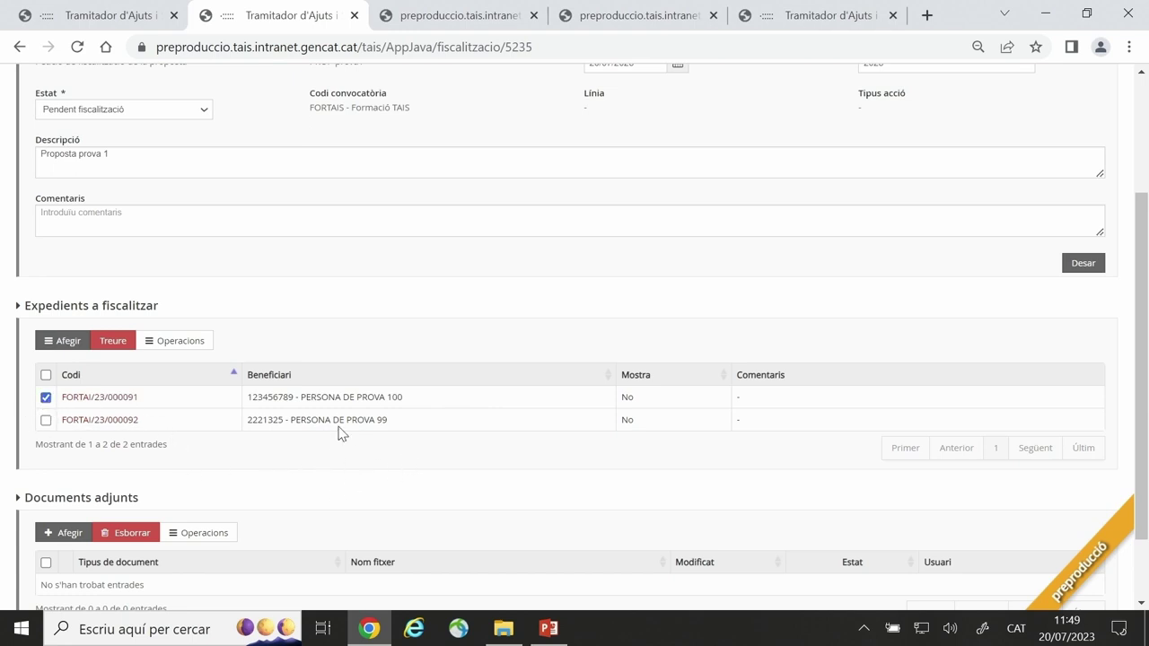
click(191, 343)
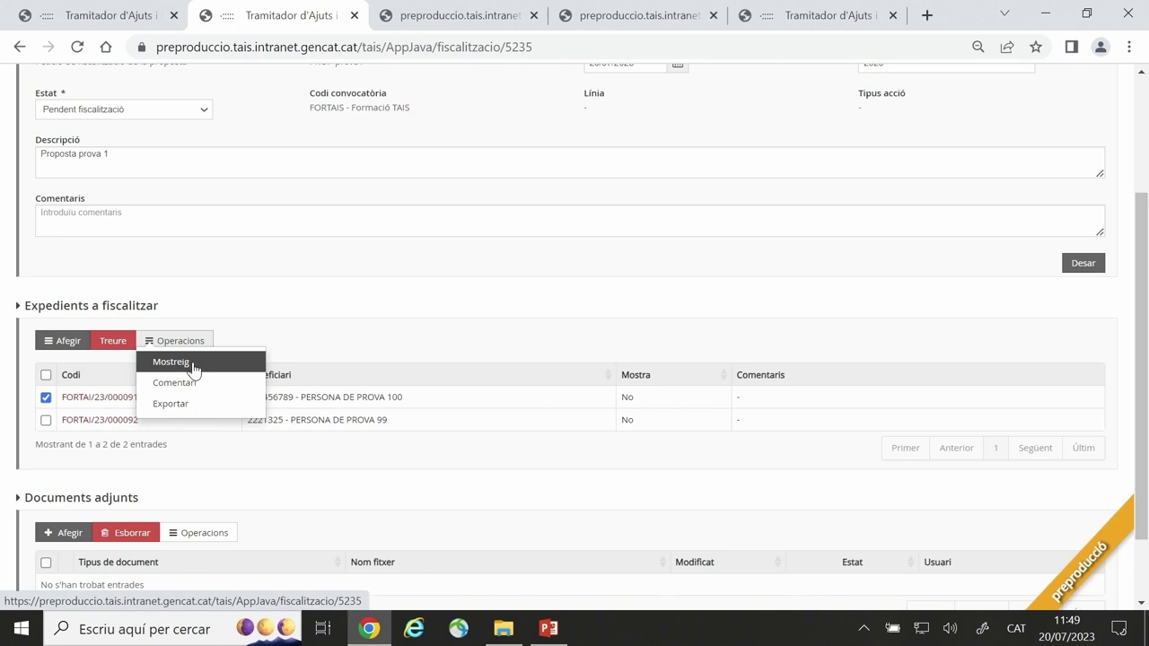
click(193, 365)
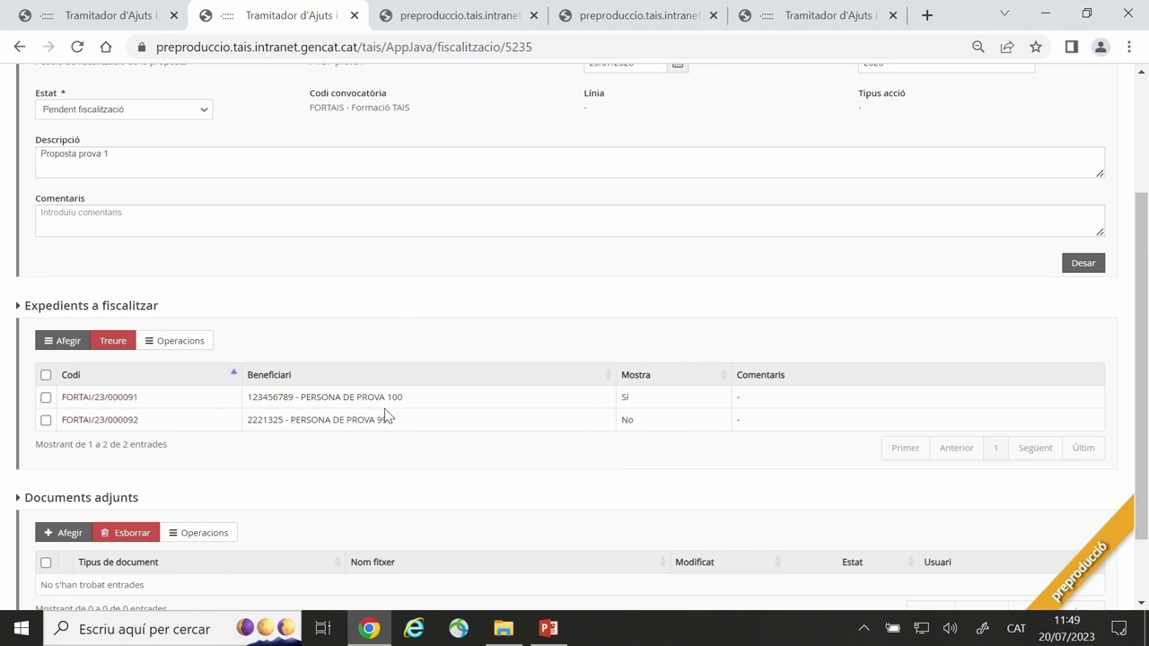
Add the comment "Comentari 1" to file FORTAI/23/000091 in the files to be audited and save it
click(45, 400)
click(192, 341)
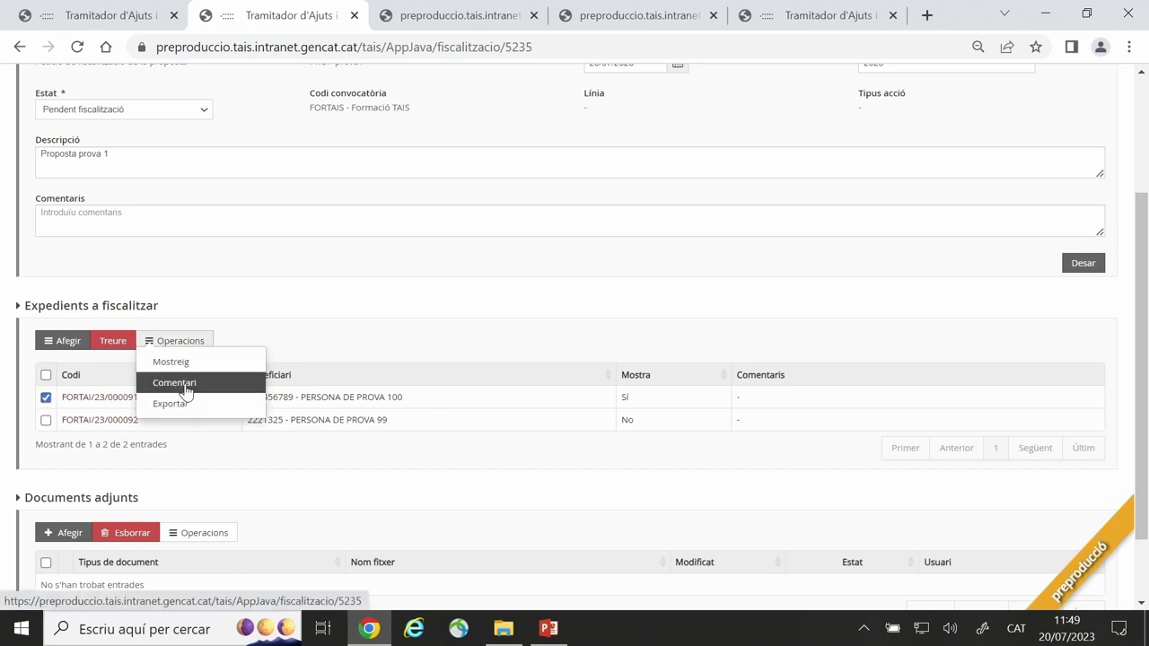
click(186, 392)
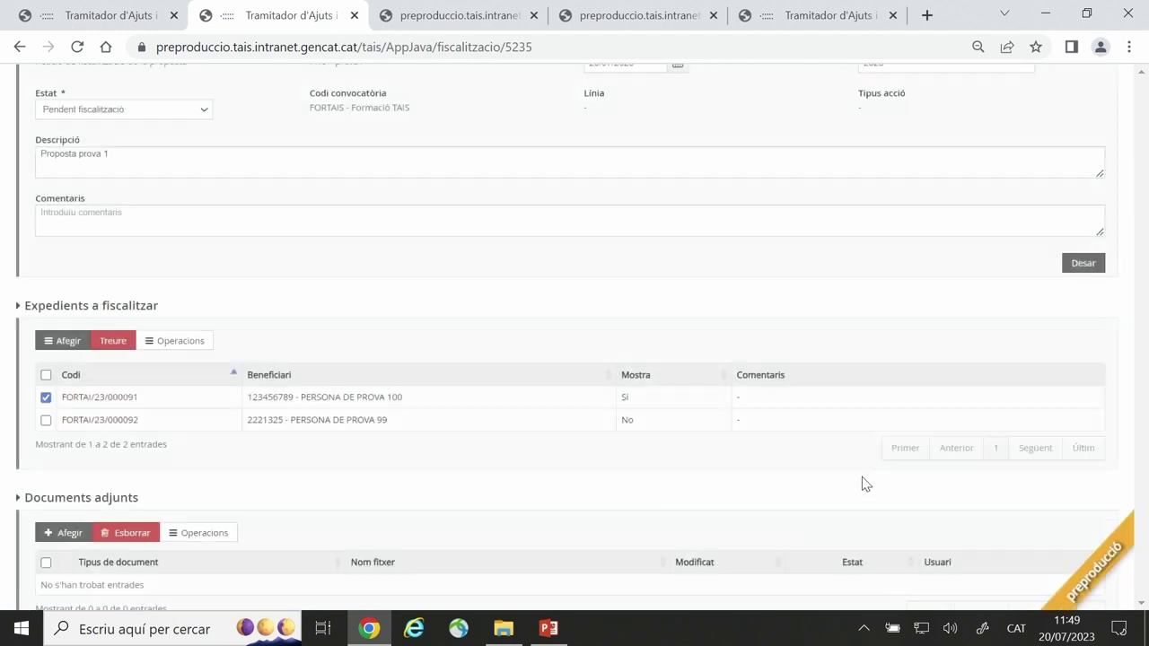
click(465, 307)
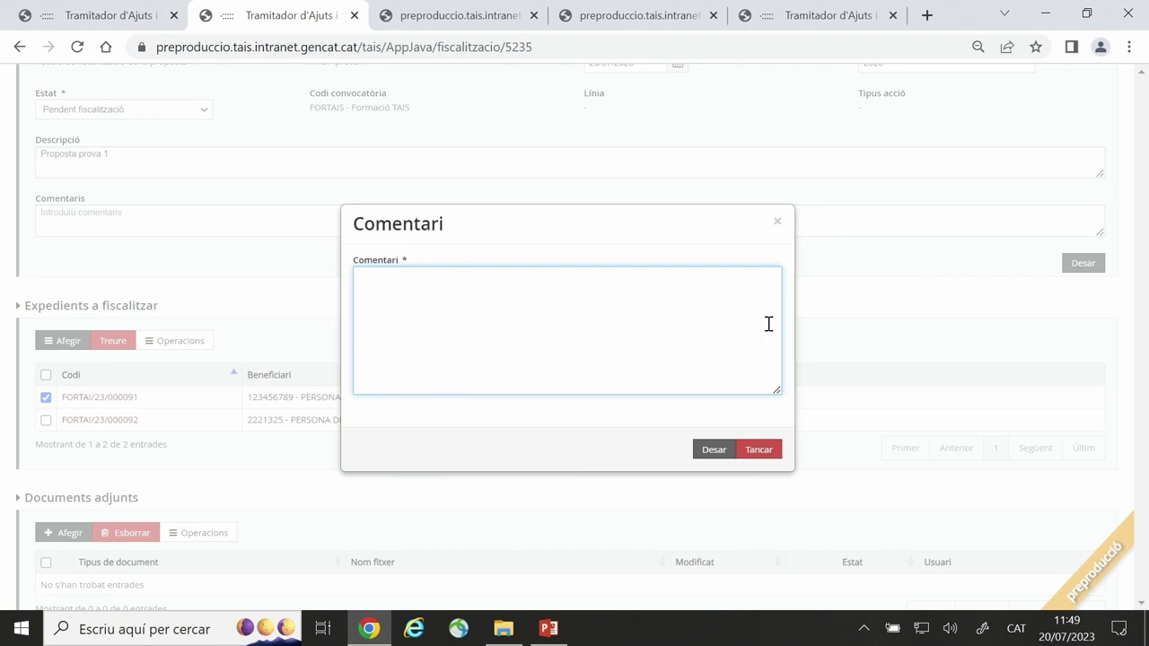
text(Comentari 1)
click(712, 452)
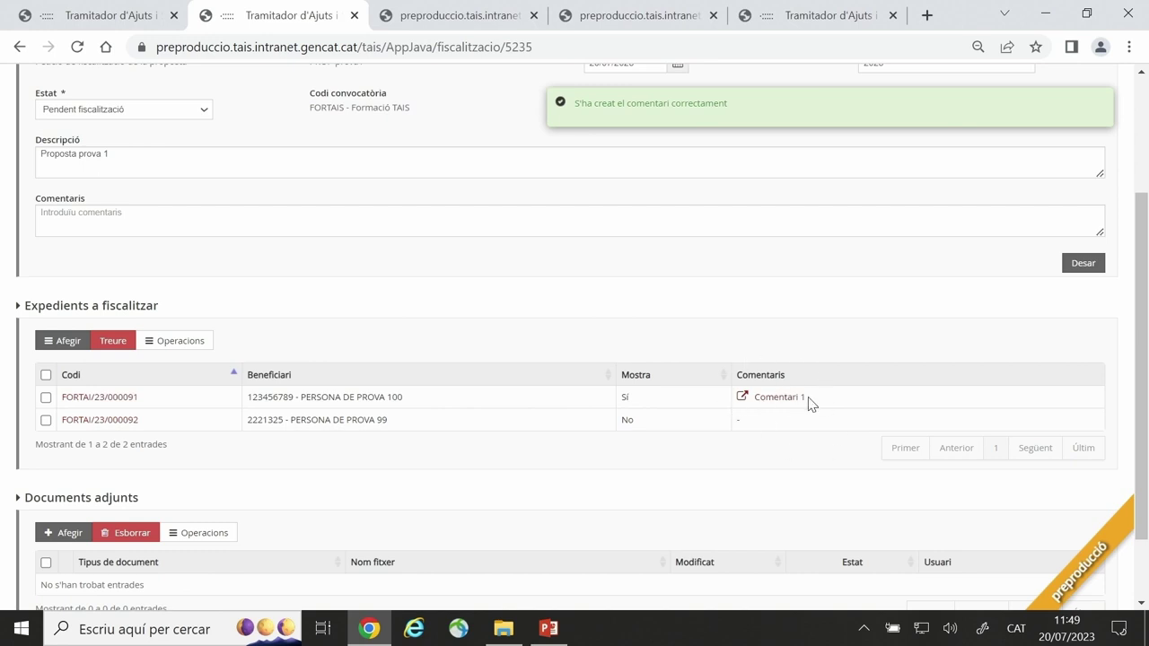
Set the request's status to Iniciar fiscalització, save it and accept the update
scroll(623, 347, up, 3)
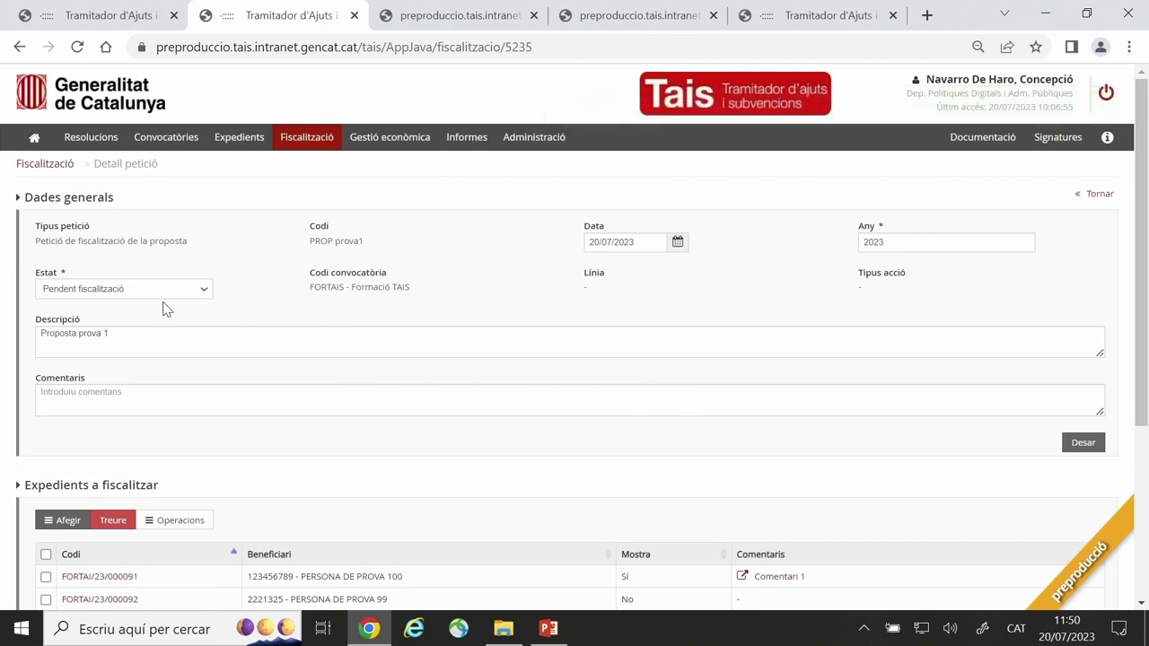
click(201, 296)
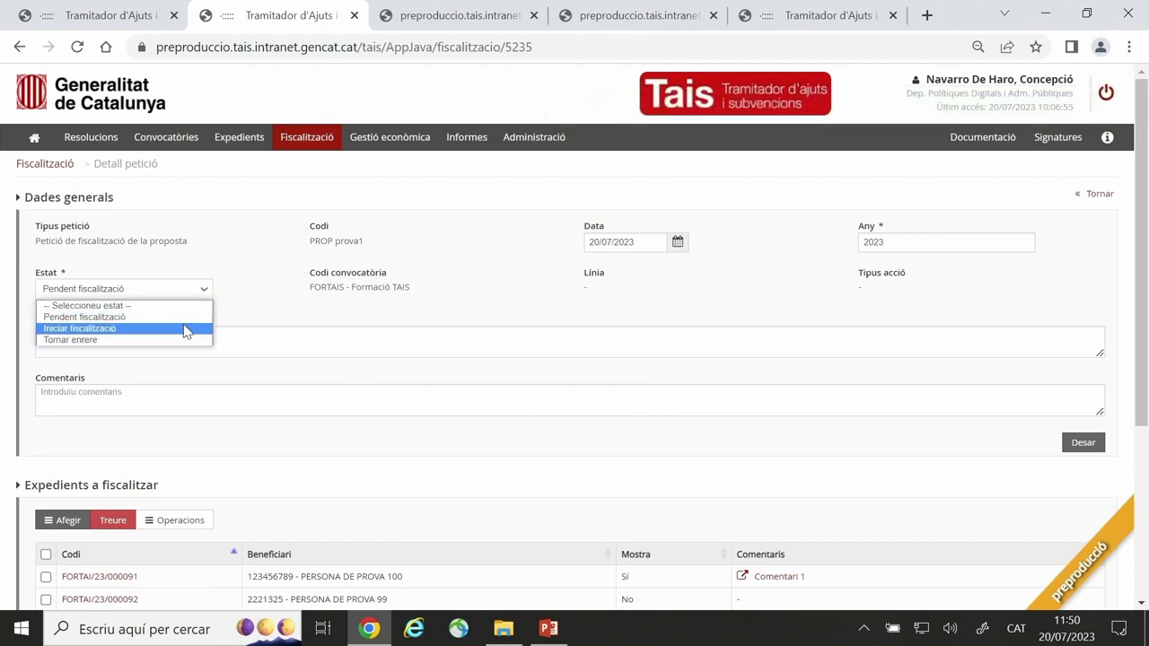
click(184, 328)
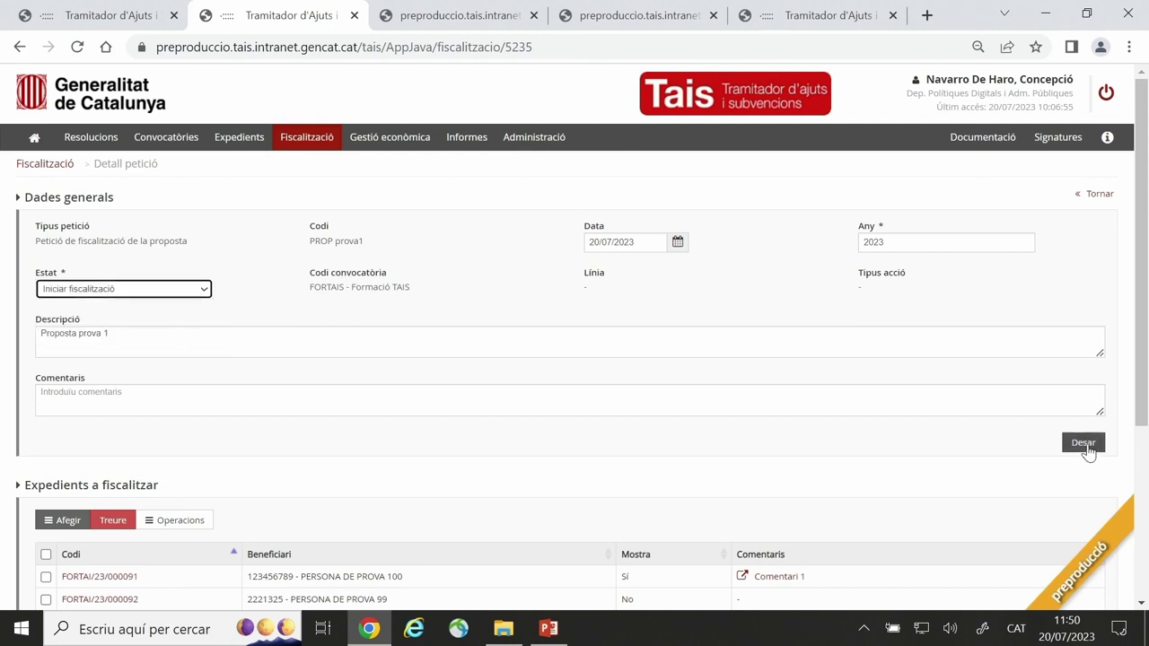
click(1083, 443)
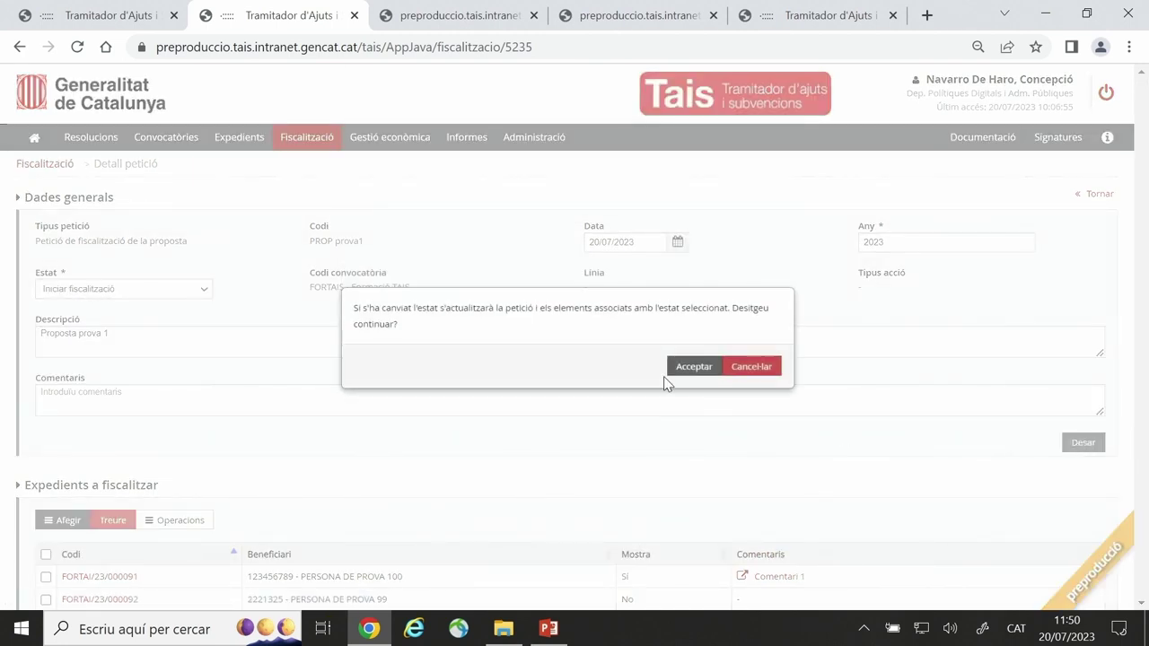
click(686, 368)
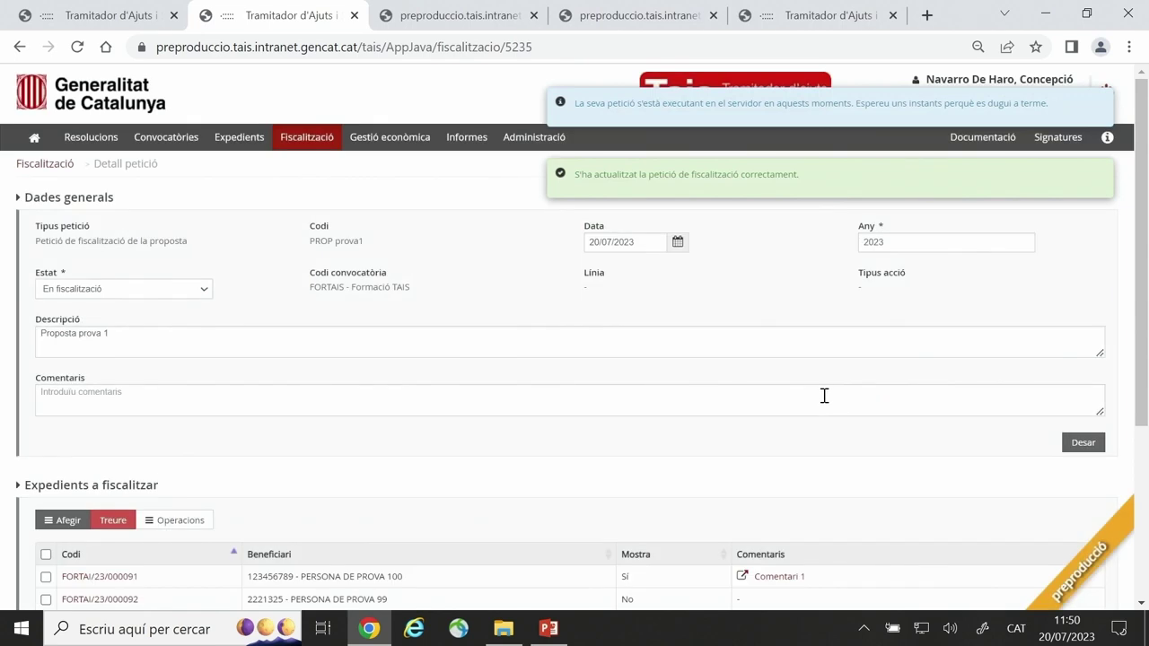
Choose Requerir esmenes fiscalització as the new status of the PROP prova1 request
scroll(824, 395, down, 1)
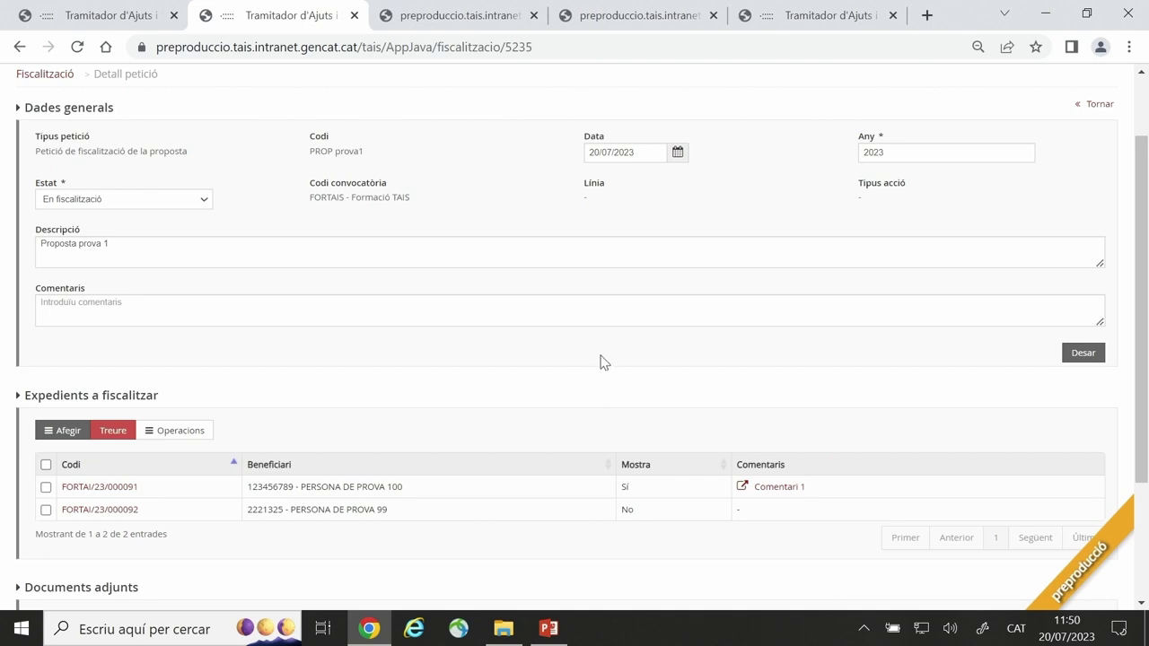
click(204, 204)
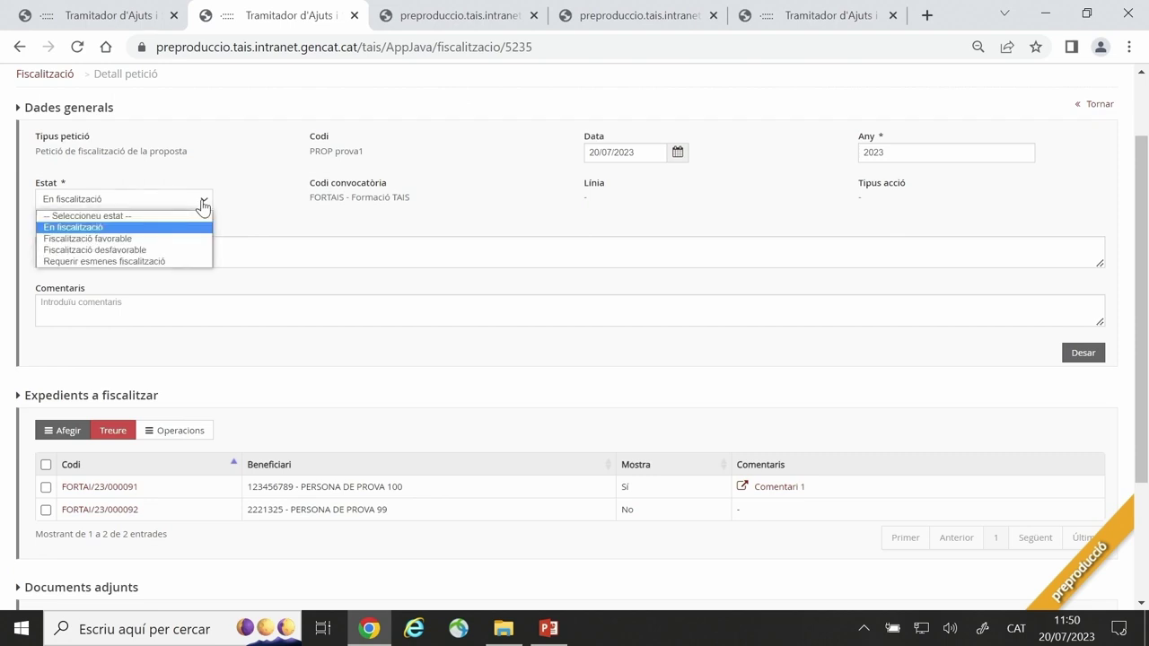
click(198, 260)
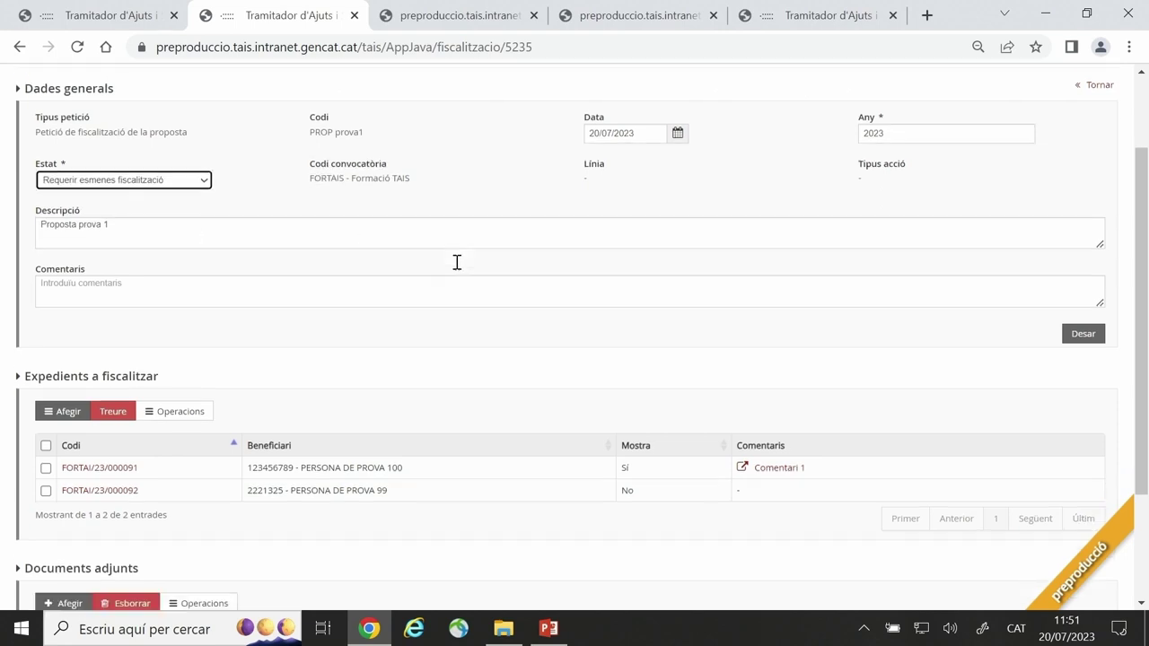
Open the form for adding an attached document, check the available document types, and close it without adding anything
scroll(456, 267, down, 1)
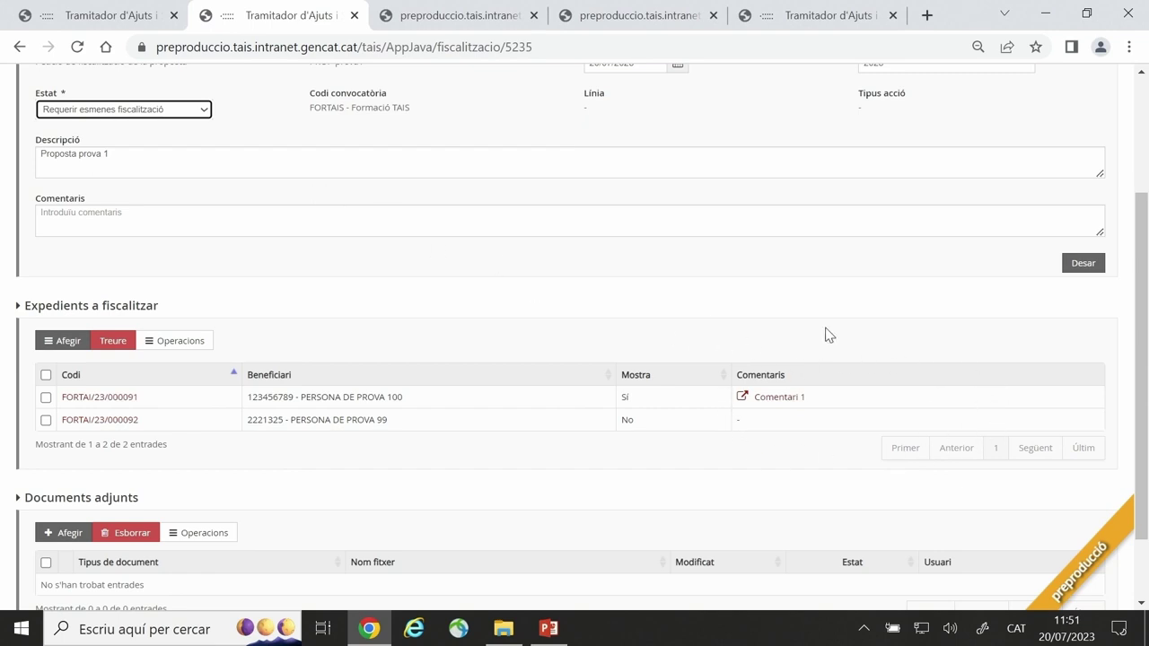
scroll(829, 335, down, 2)
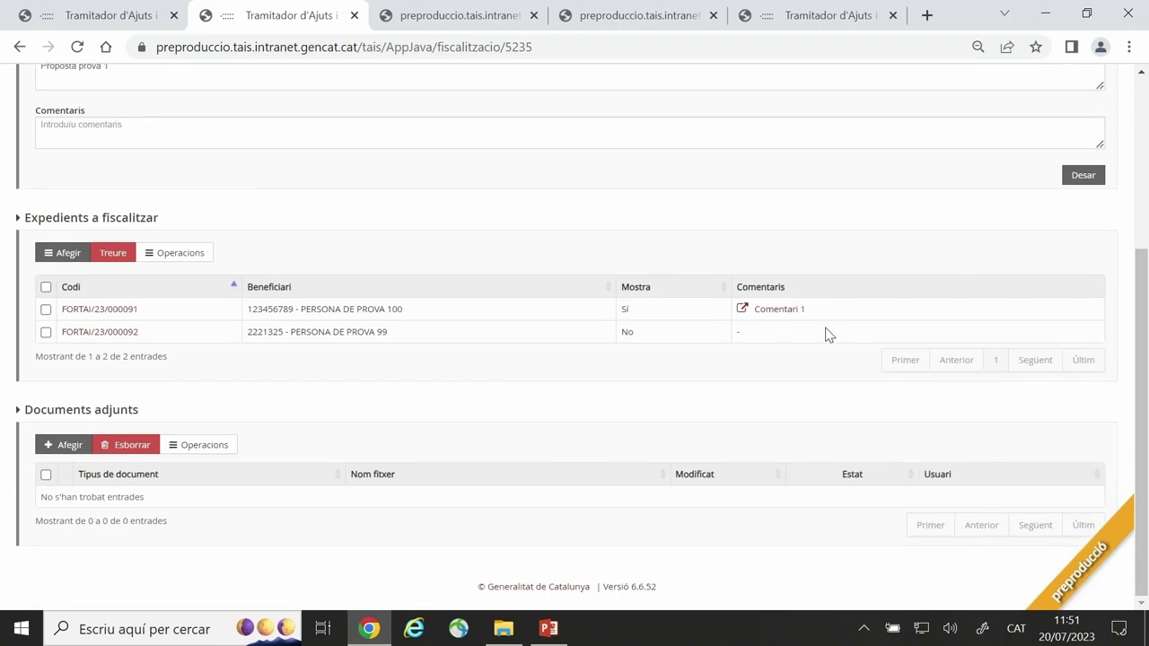
click(67, 446)
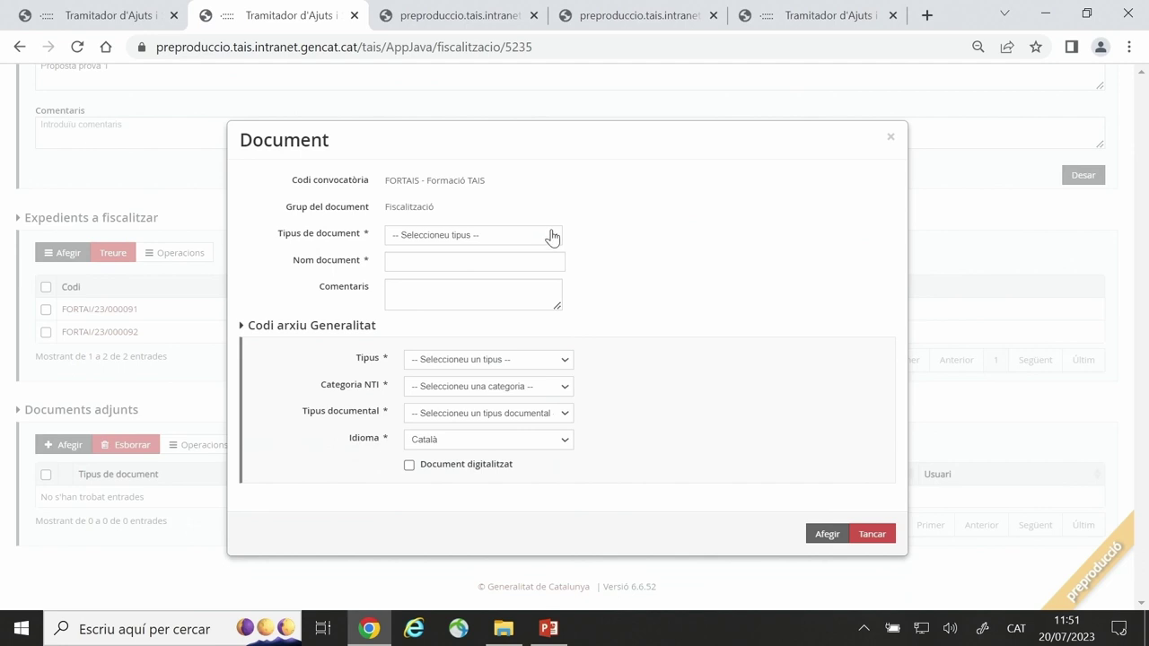
click(553, 238)
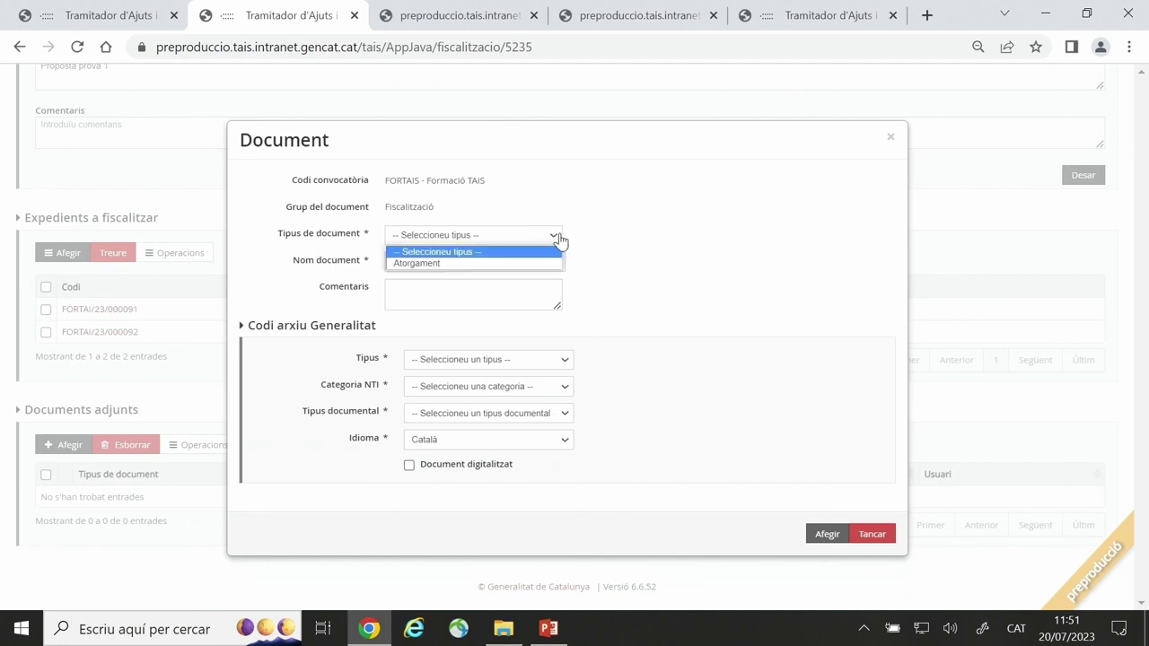
click(559, 239)
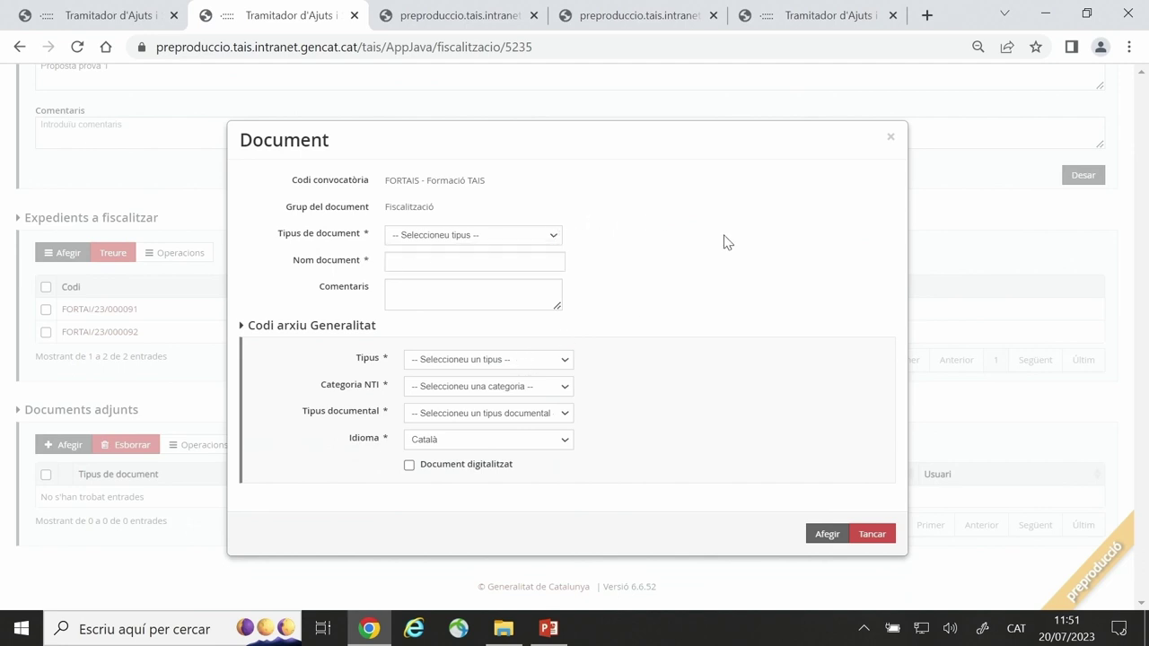
click(889, 137)
Save the request with the chosen amendment-request status and accept the update of its associated elements
scroll(754, 386, up, 1)
scroll(750, 393, up, 2)
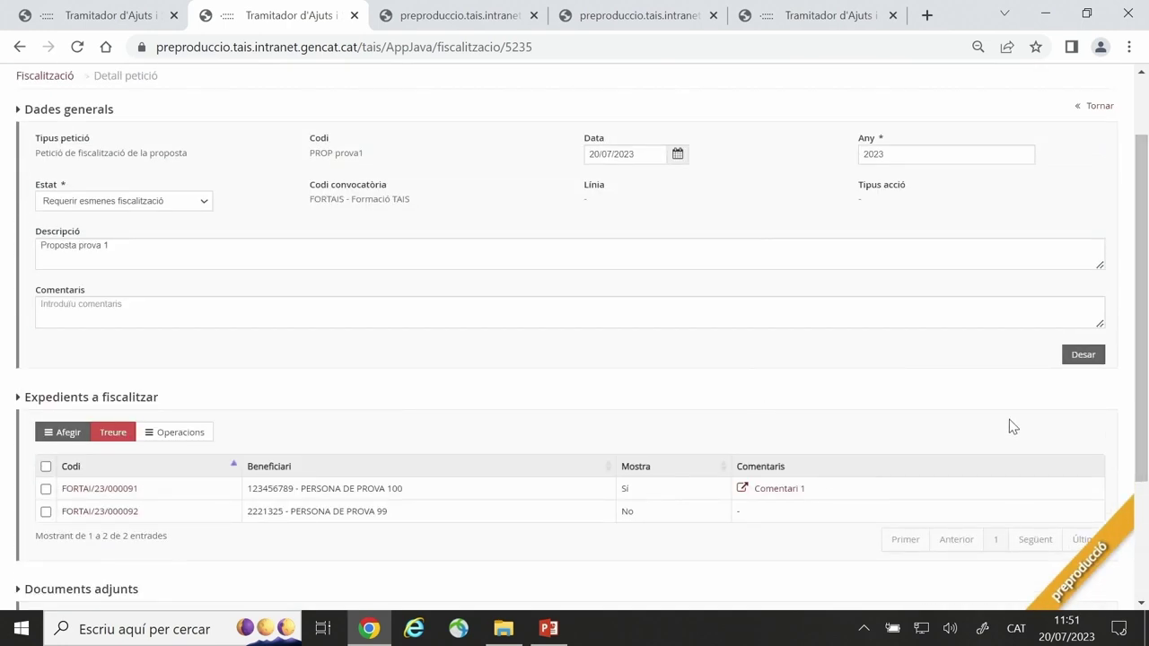
click(1083, 356)
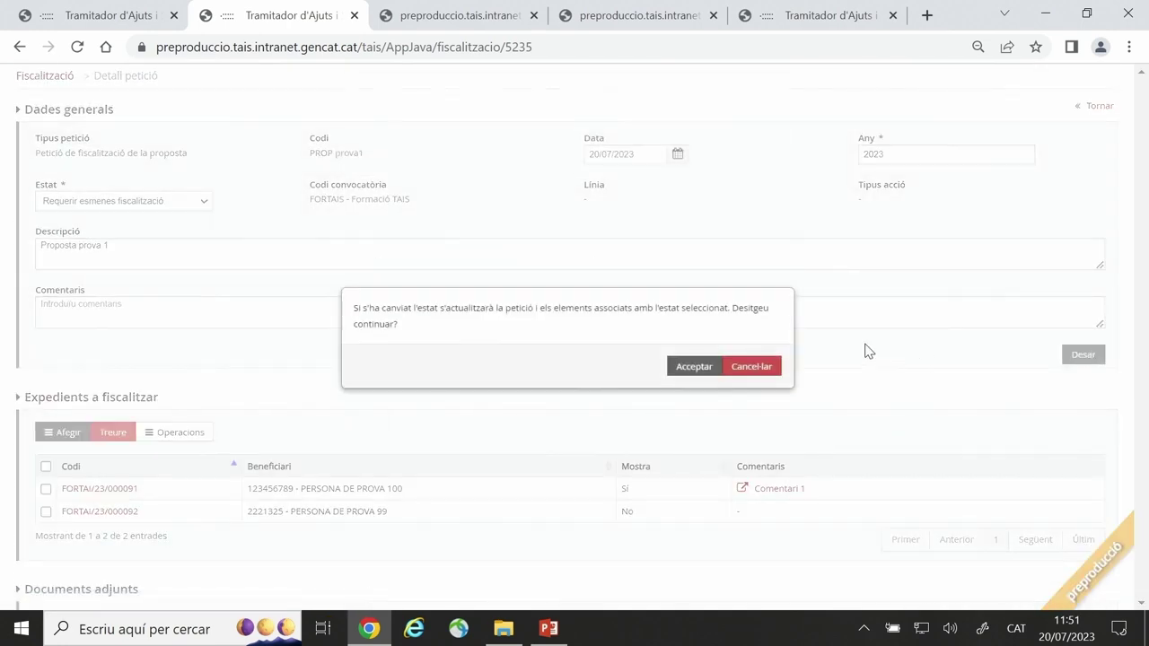
click(702, 367)
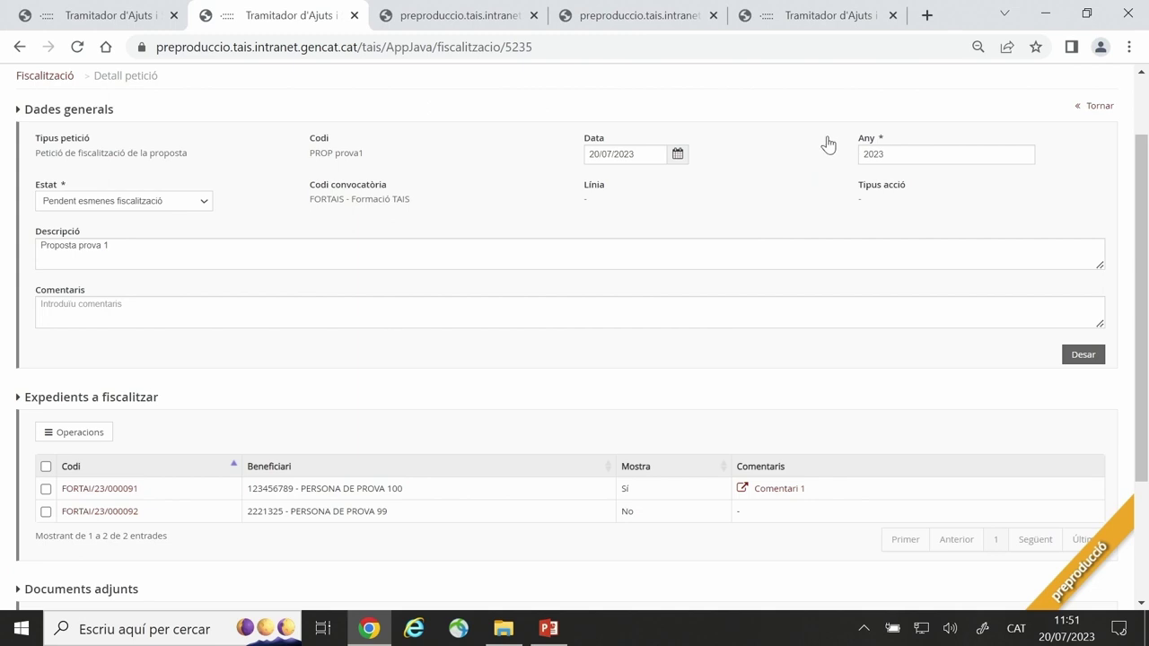
Search the fiscalització requests for code PROP prova1, type Petició de fiscalització de la proposta and call FORTAIS - Formació TAIS
click(839, 20)
click(663, 13)
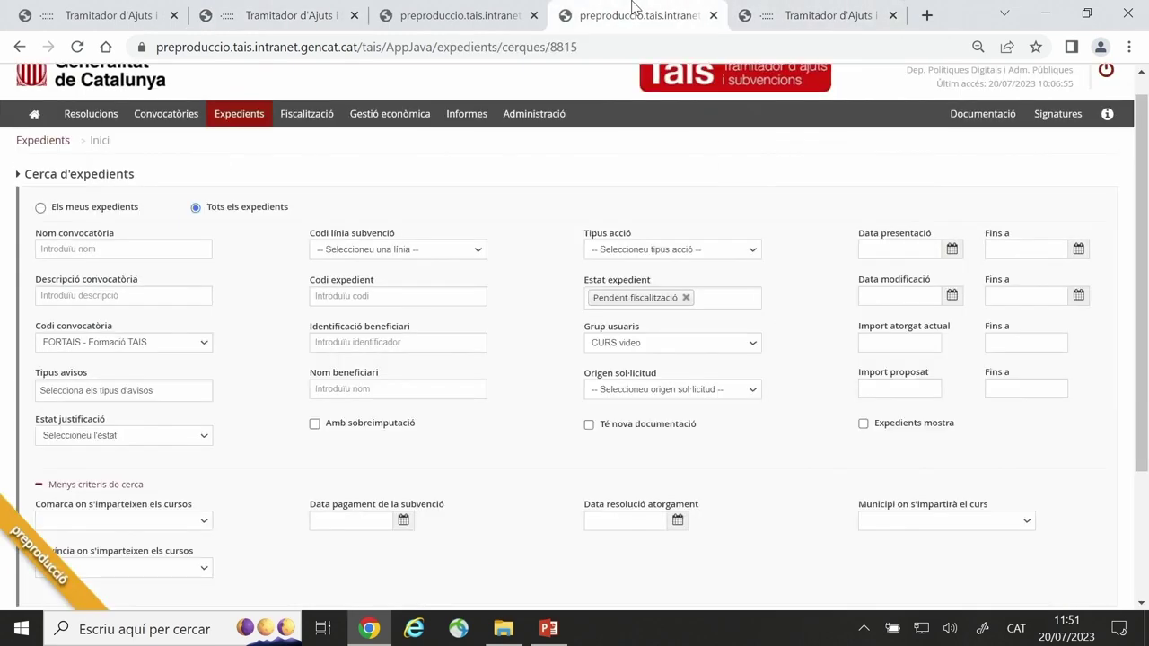
click(305, 114)
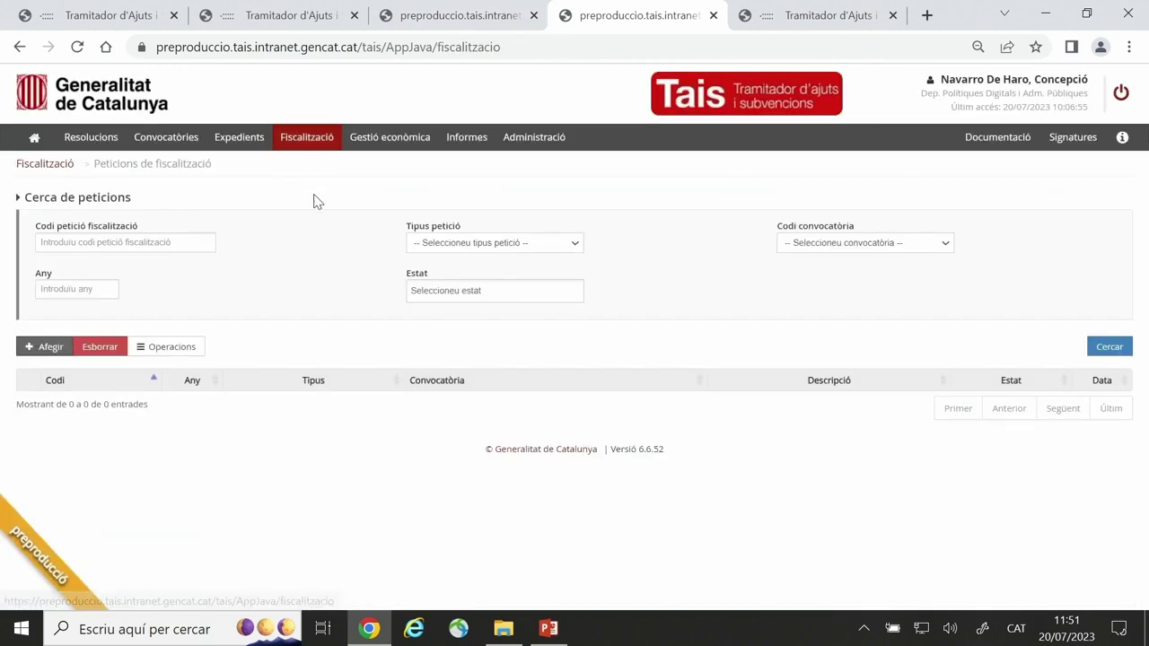
click(108, 239)
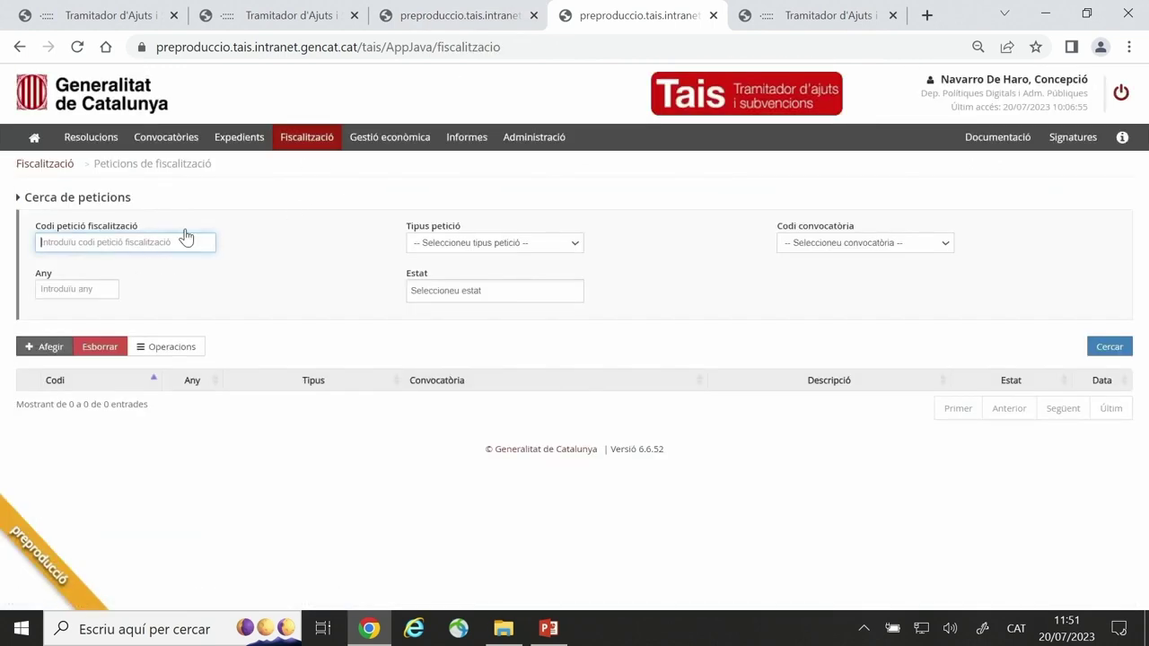
text(F)
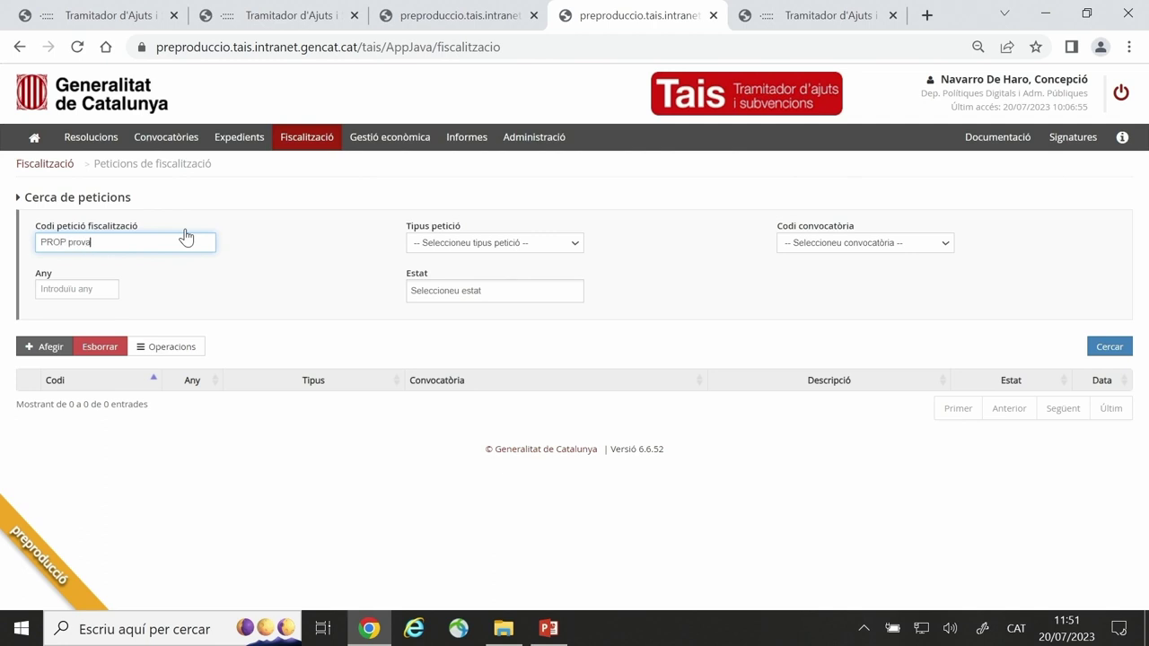
text(ROP prova1)
click(571, 244)
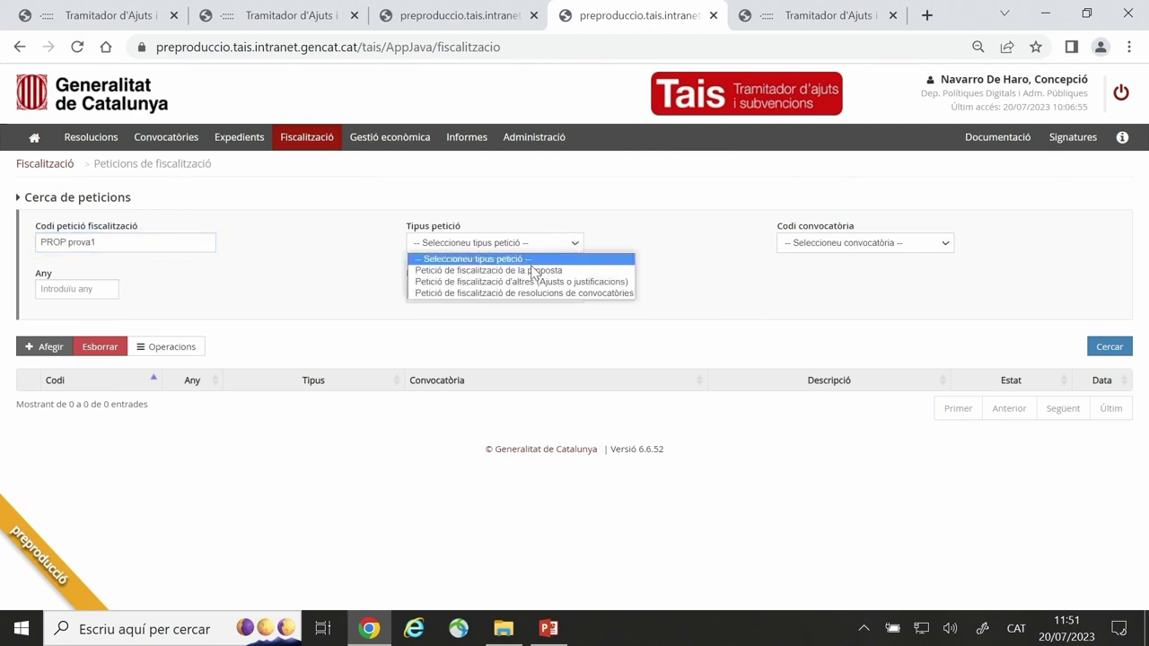
click(518, 271)
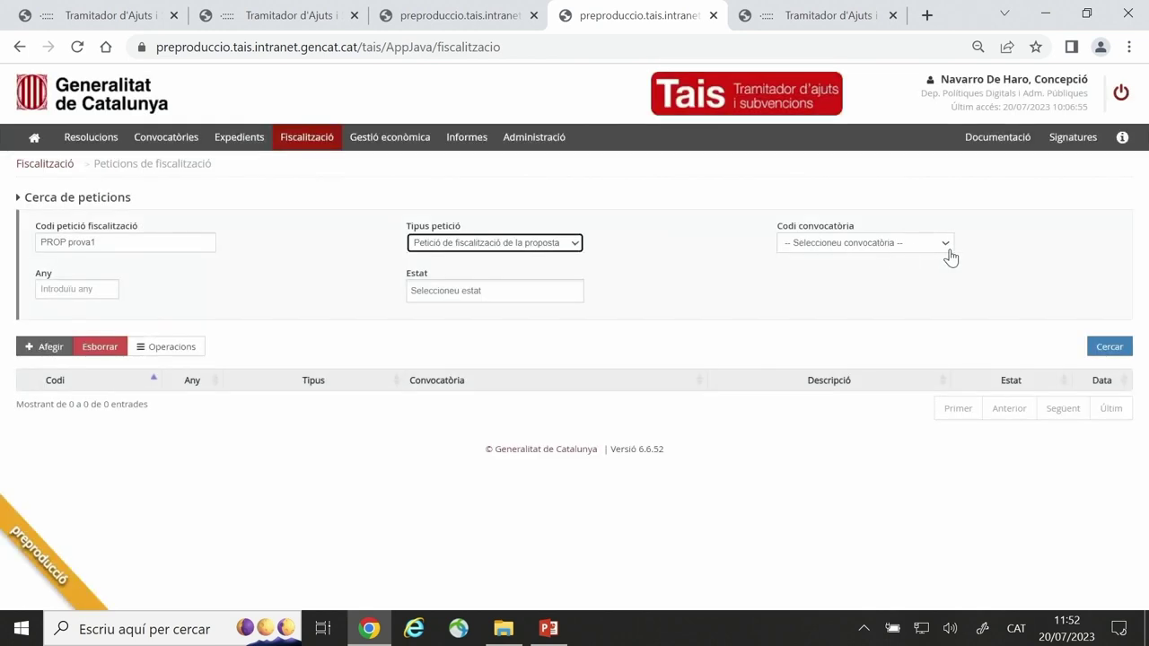
click(945, 246)
scroll(598, 427, down, 3)
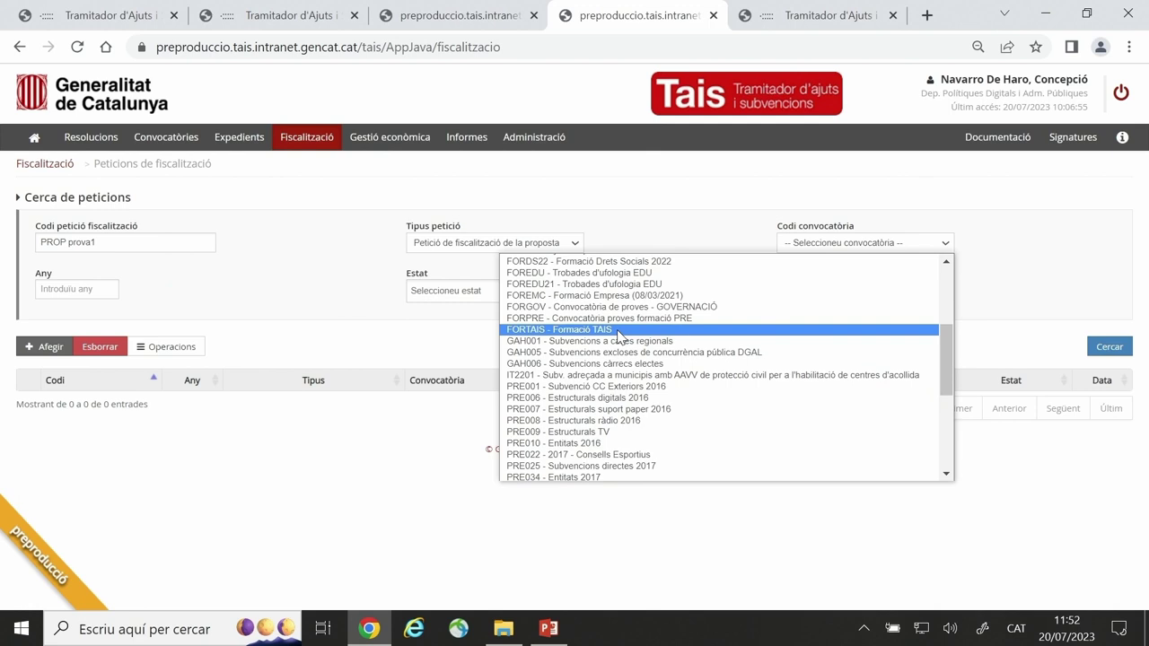
click(617, 330)
click(1108, 347)
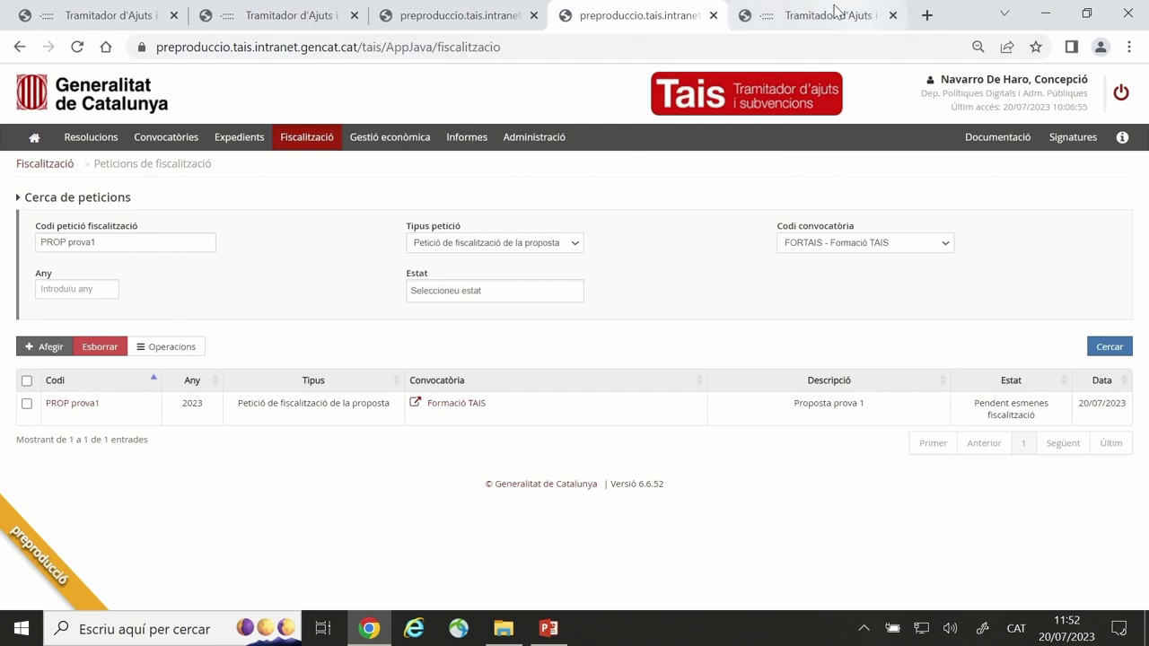
Run the stored expedient search Exp curs video CN and check the states of the listed expedients
click(97, 16)
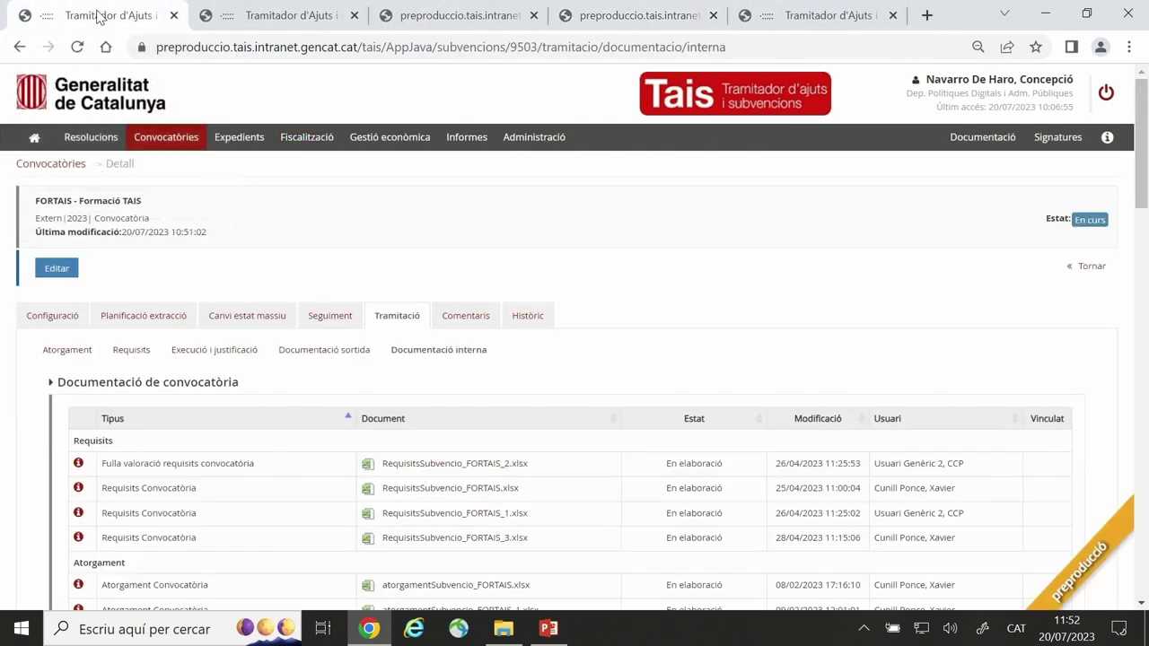
mouse_move(225, 137)
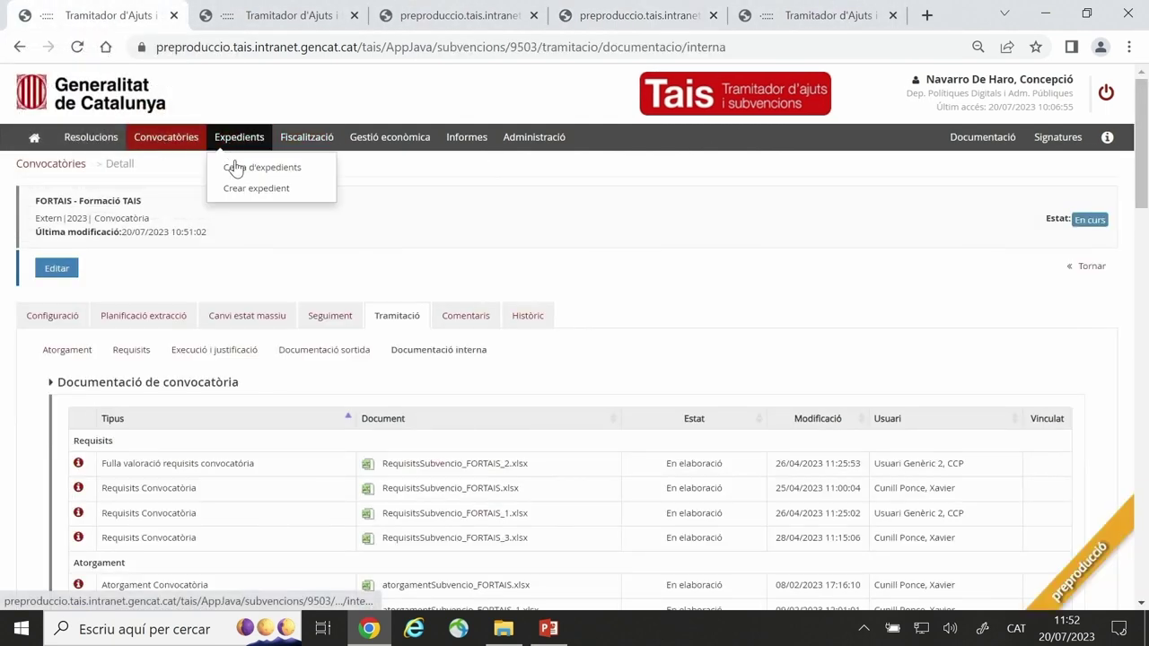
click(234, 164)
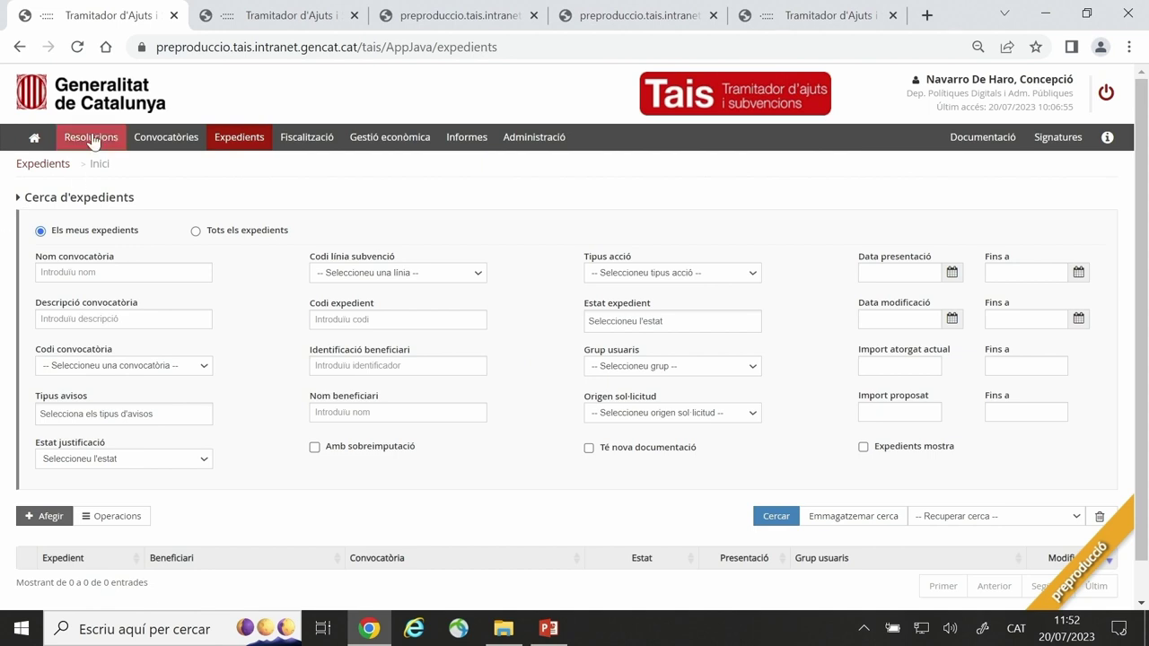
click(34, 136)
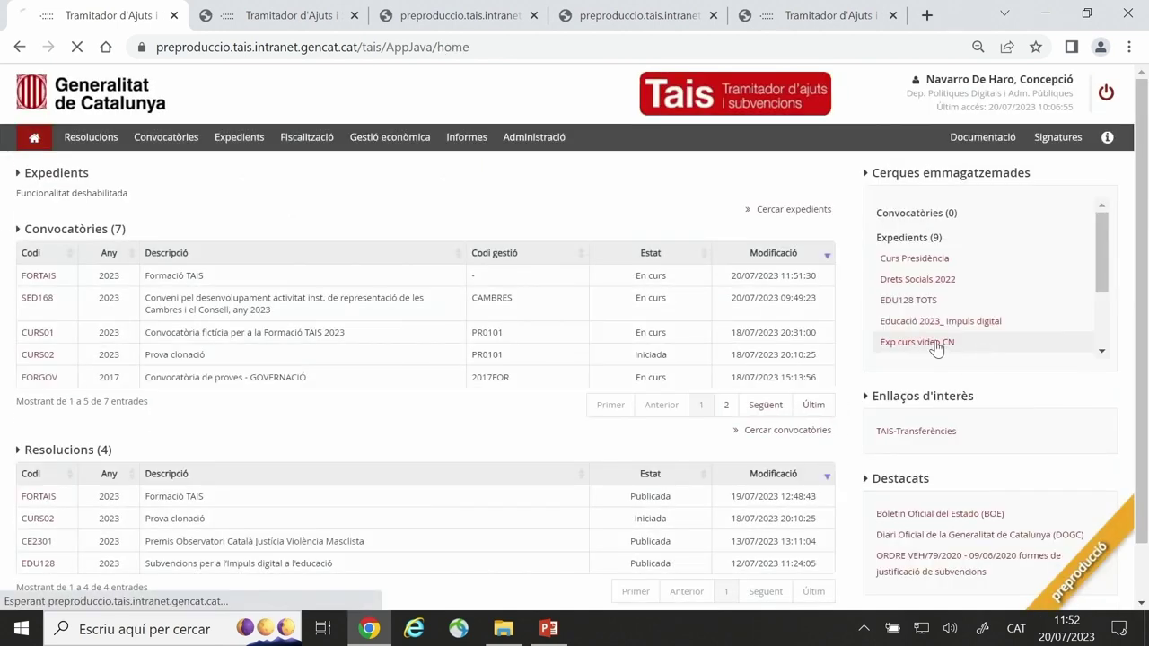
click(934, 347)
scroll(846, 336, down, 3)
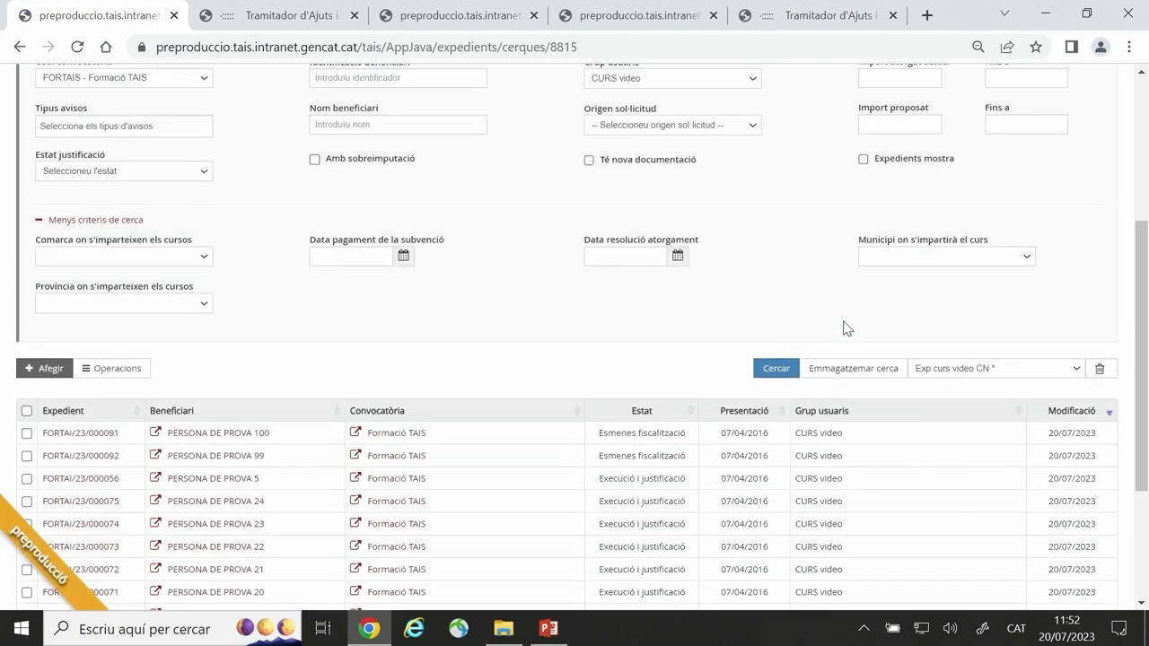
scroll(846, 333, down, 2)
scroll(845, 328, down, 1)
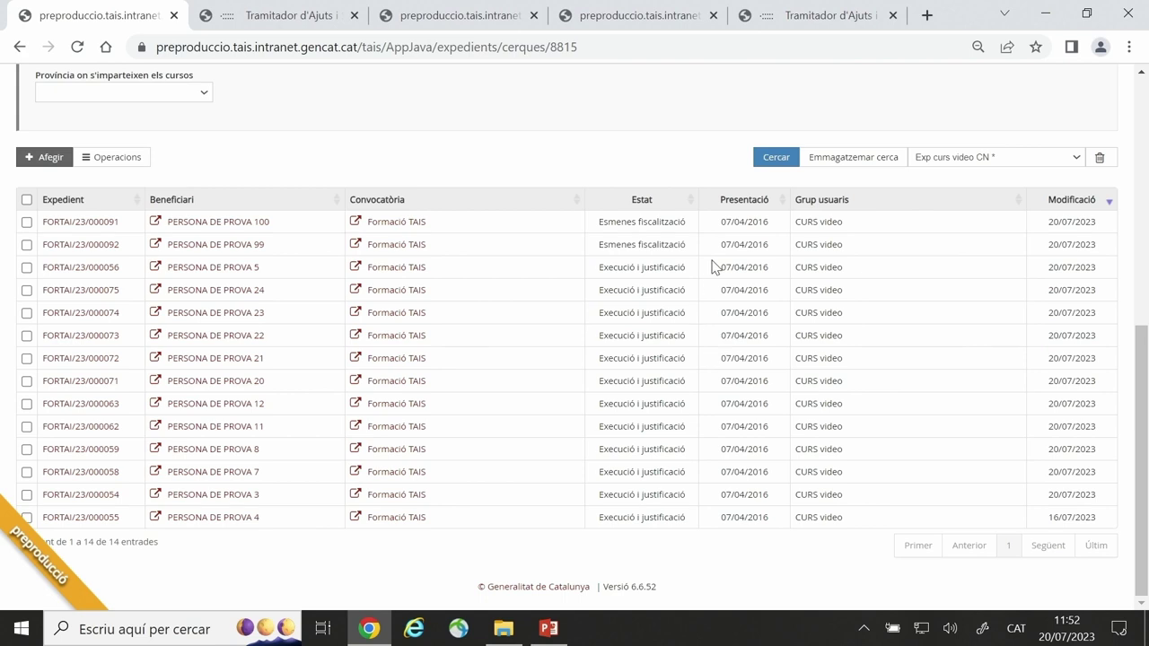
scroll(713, 270, up, 4)
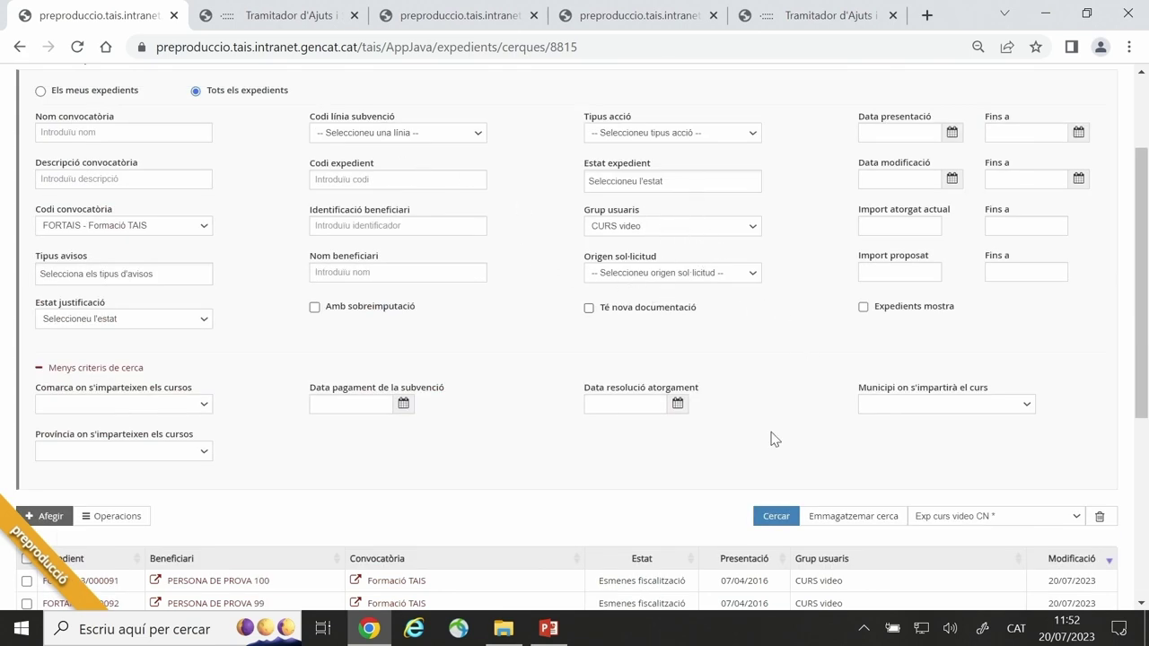
click(778, 514)
scroll(783, 372, down, 3)
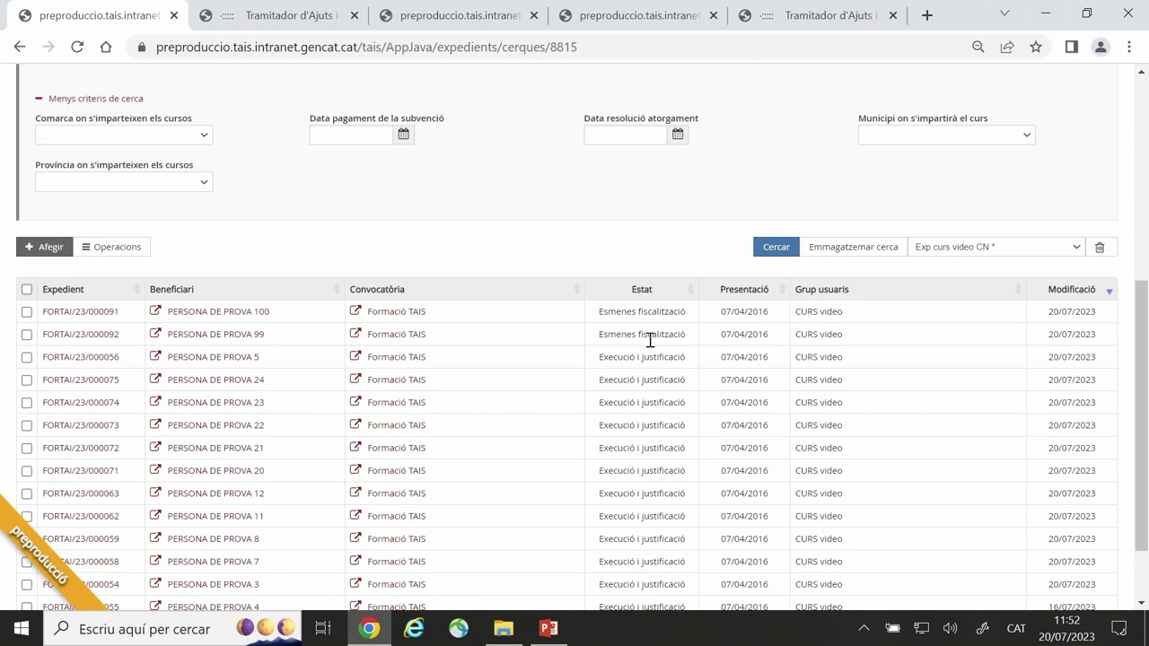
Open expedient FORTAI/23/000091 in a separate browser tab and view its summary
right_click(78, 311)
click(123, 326)
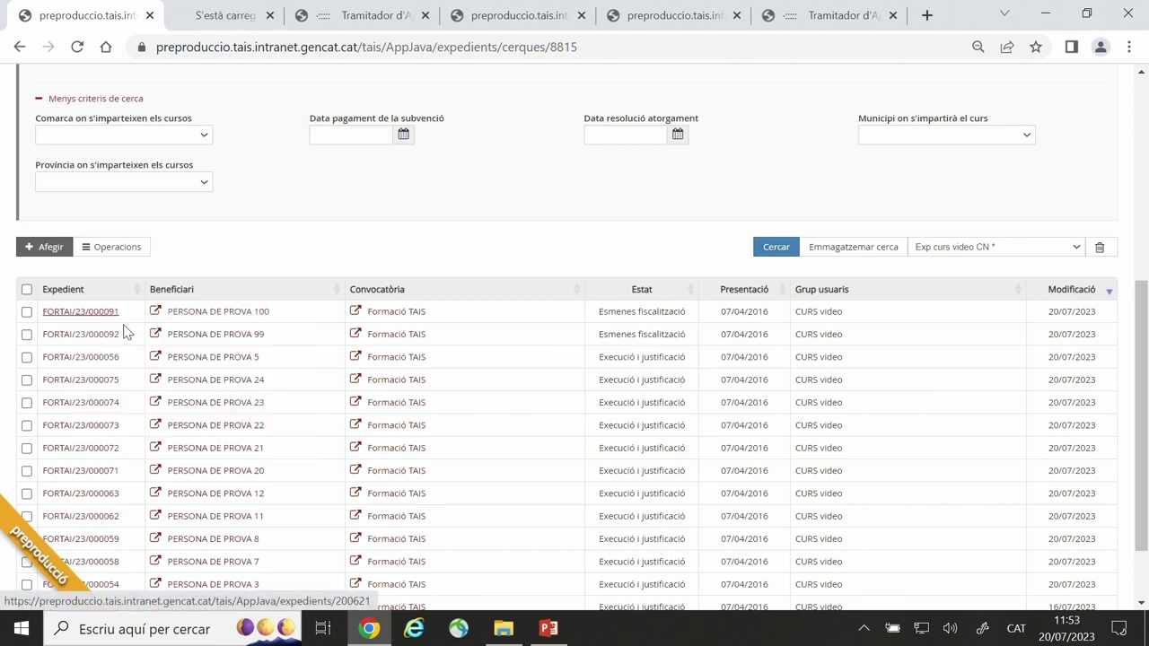
click(231, 16)
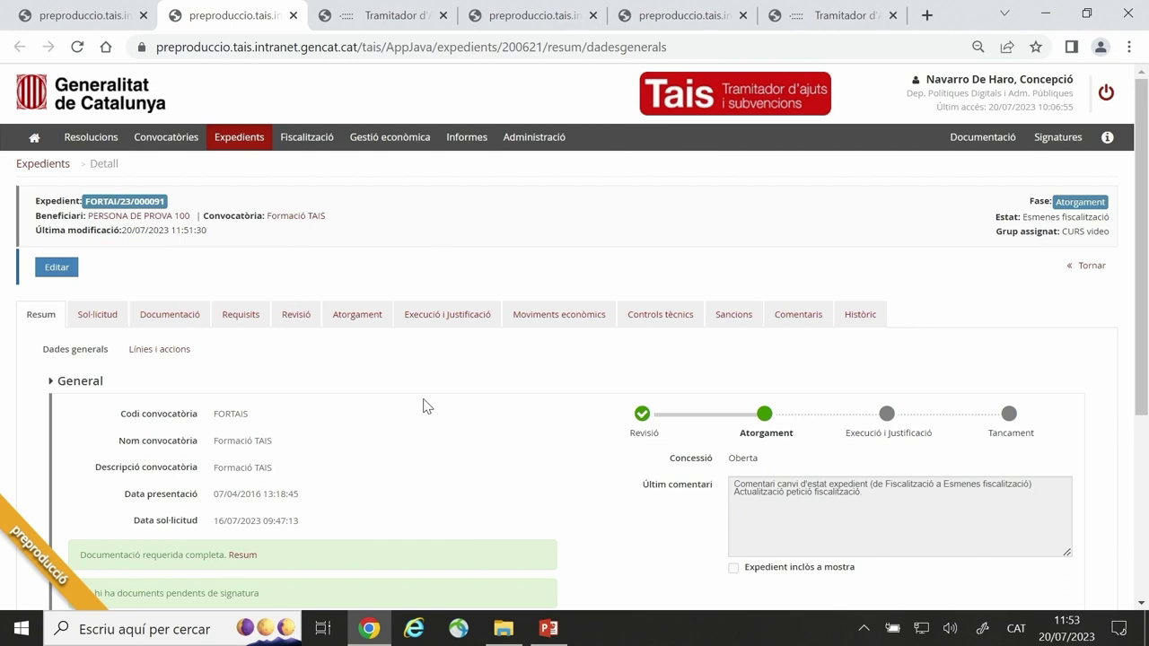
click(93, 16)
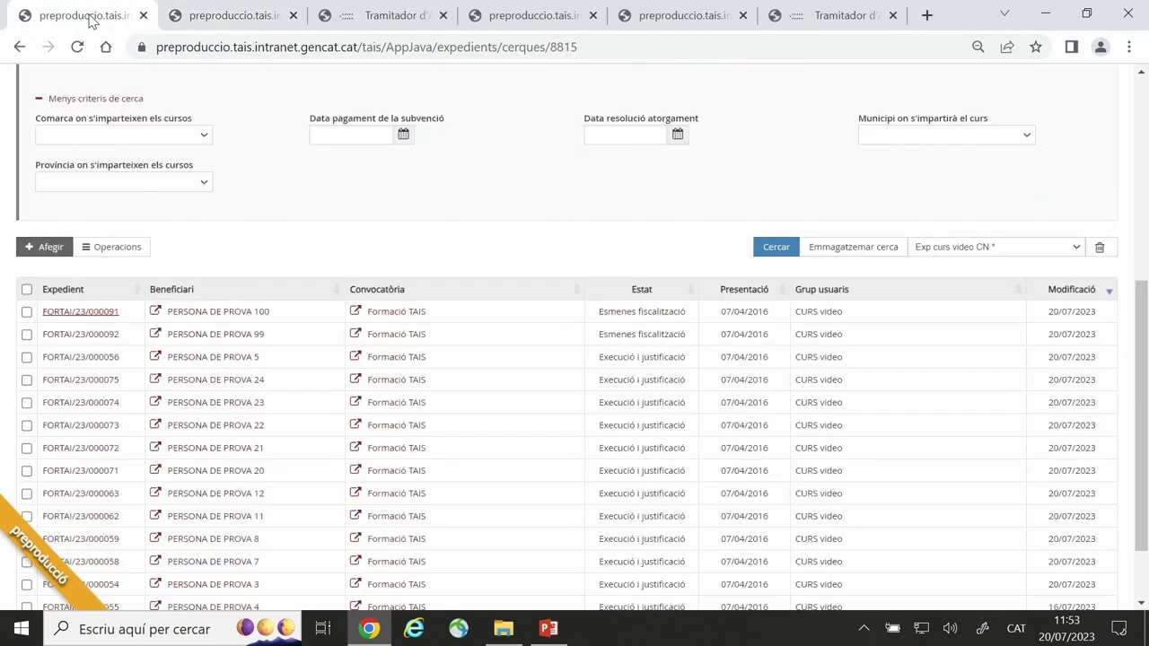
click(27, 313)
click(26, 335)
click(113, 247)
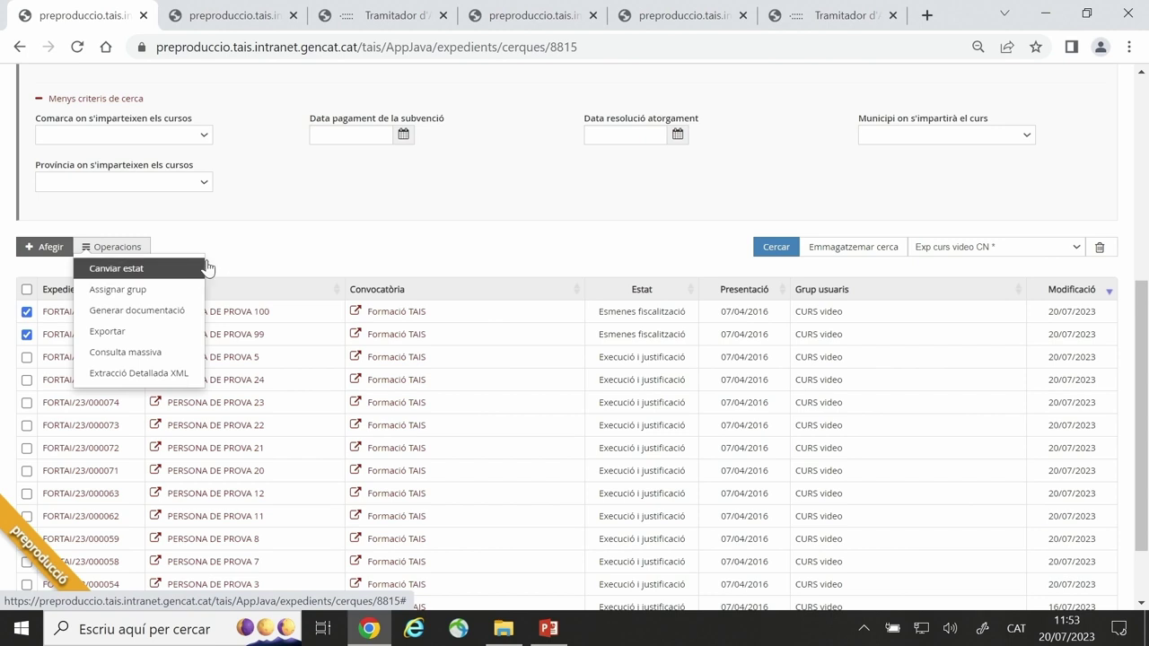
click(272, 258)
click(26, 313)
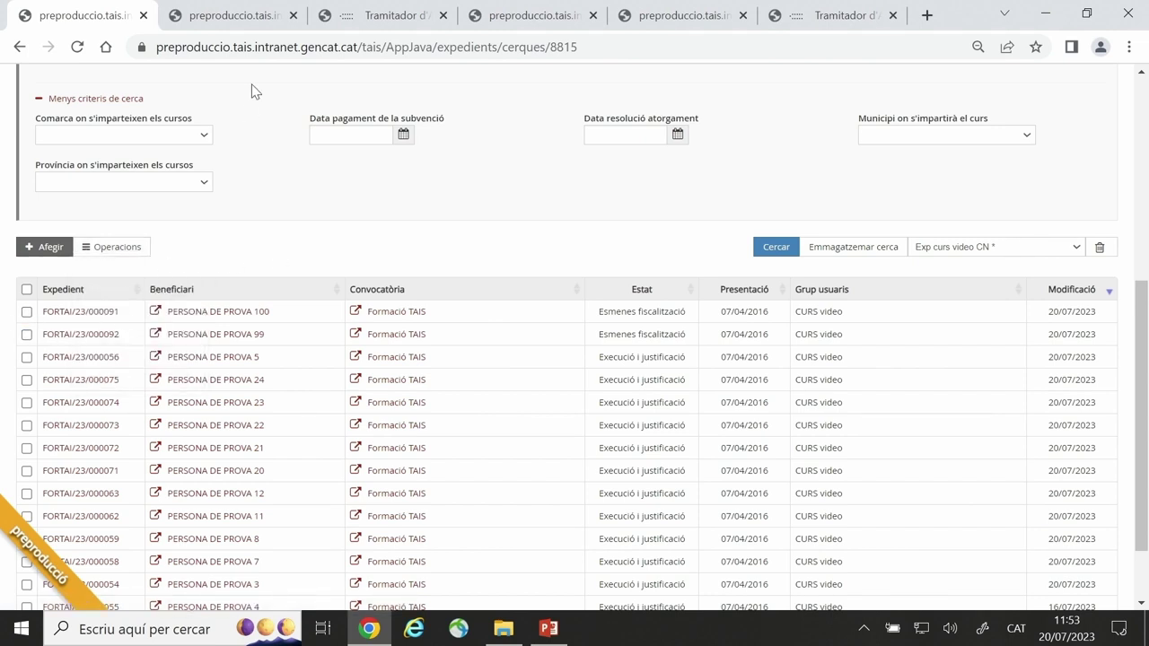
Put expedient FORTAI/23/000091 into edit mode to check the available actions, and return it to consultation mode
click(235, 16)
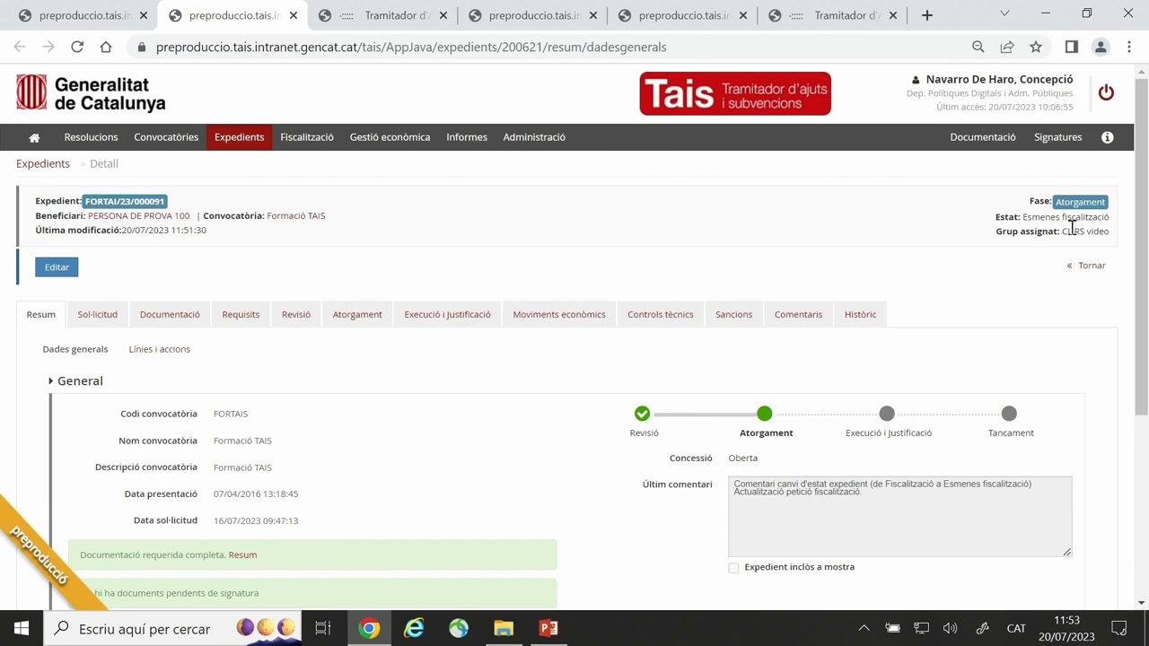
click(56, 271)
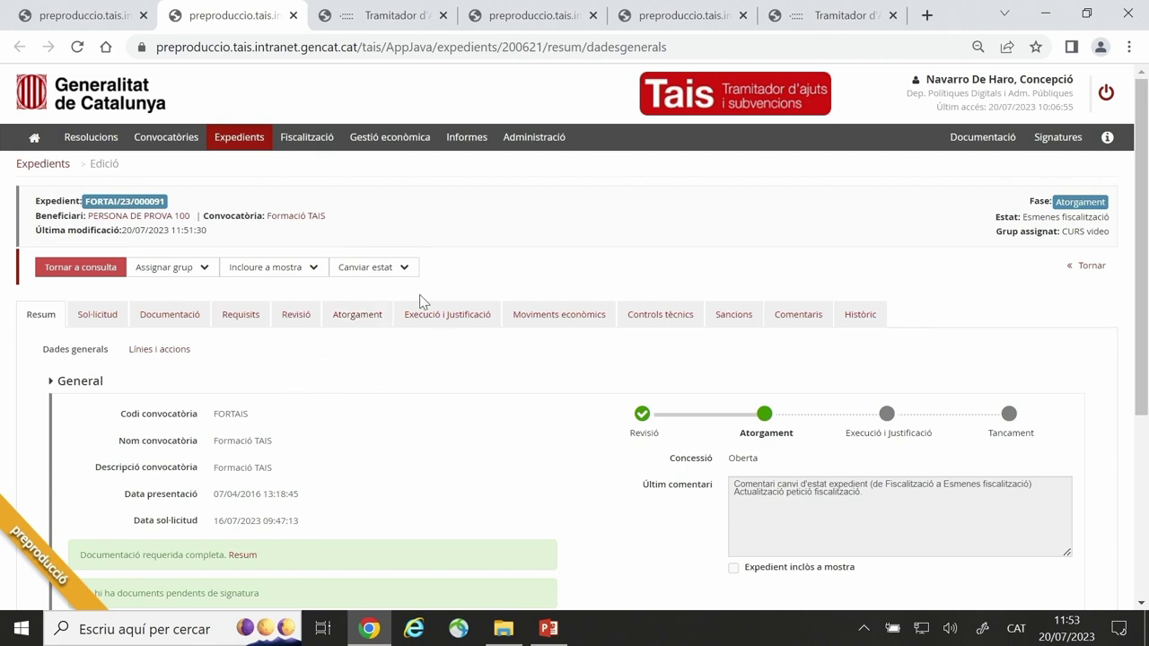
click(81, 268)
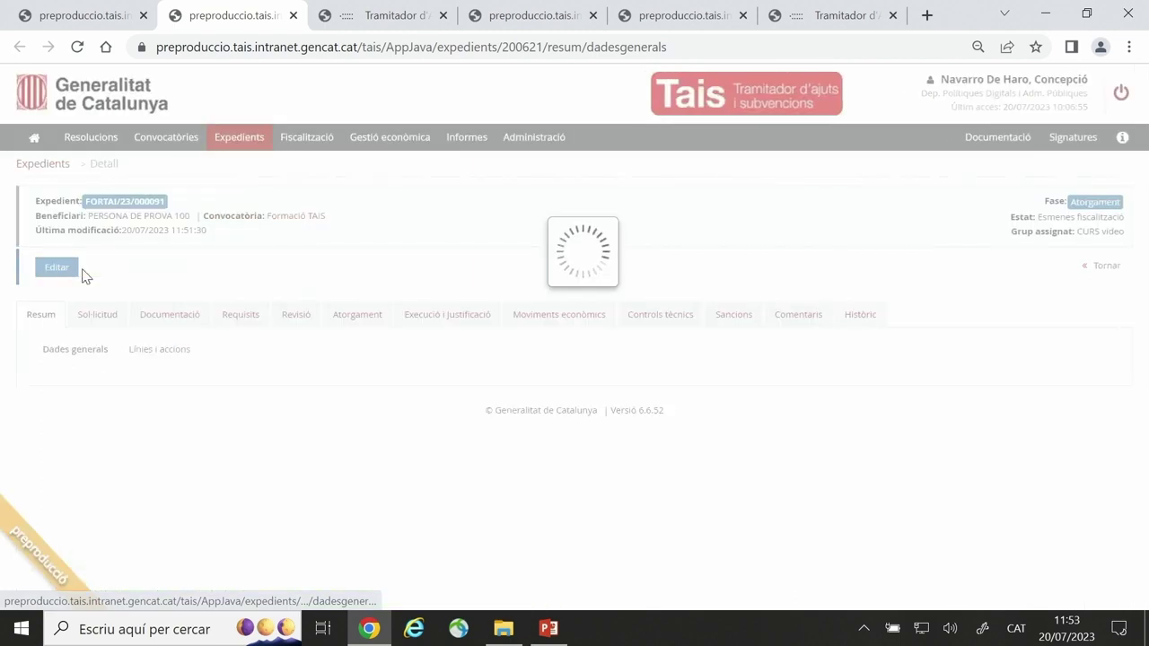
Change the state of expedients FORTAI/23/000091 and FORTAI/23/000092 together with the decision Esmenes realitzades, and accept the change
click(81, 11)
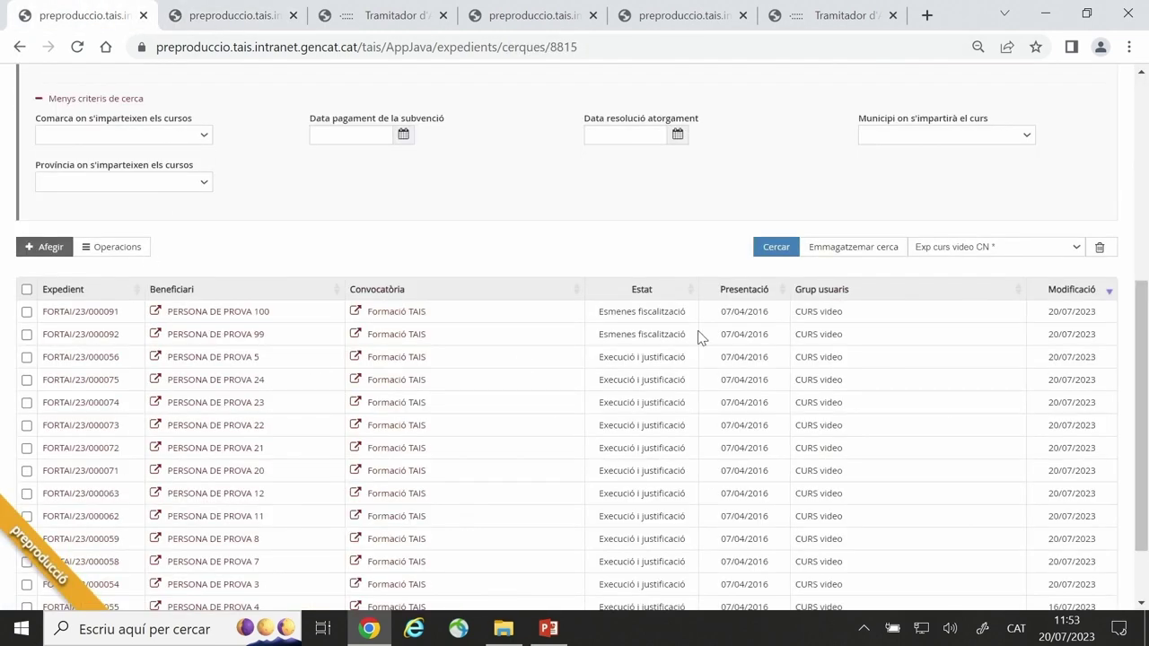
click(26, 312)
click(27, 334)
click(112, 247)
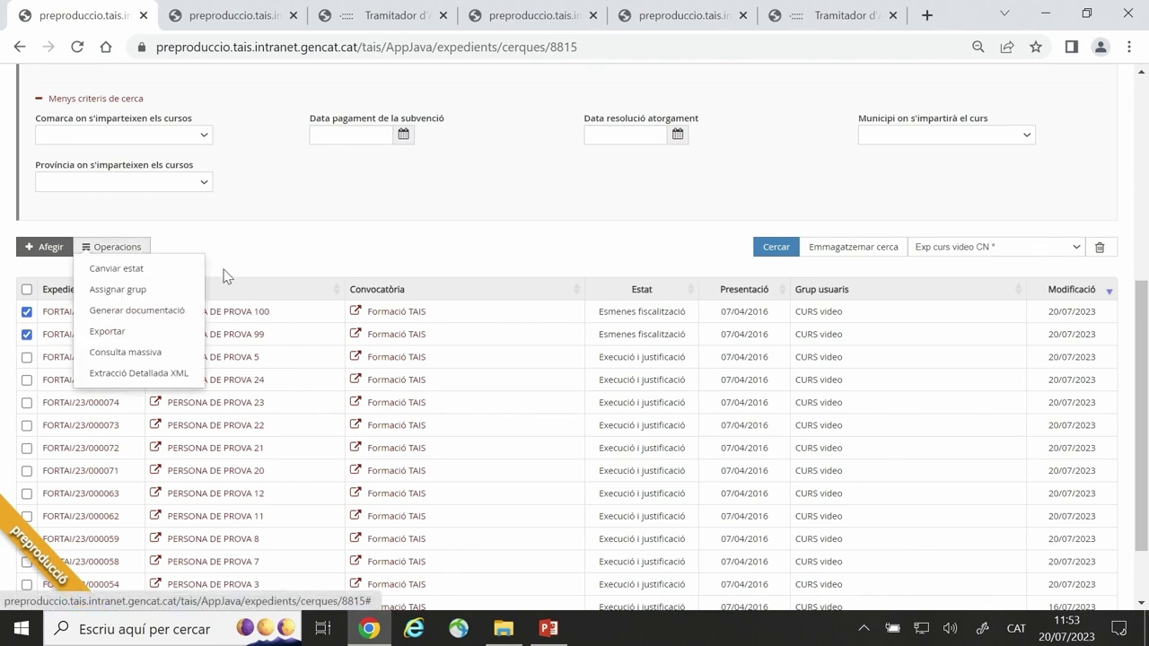
click(99, 269)
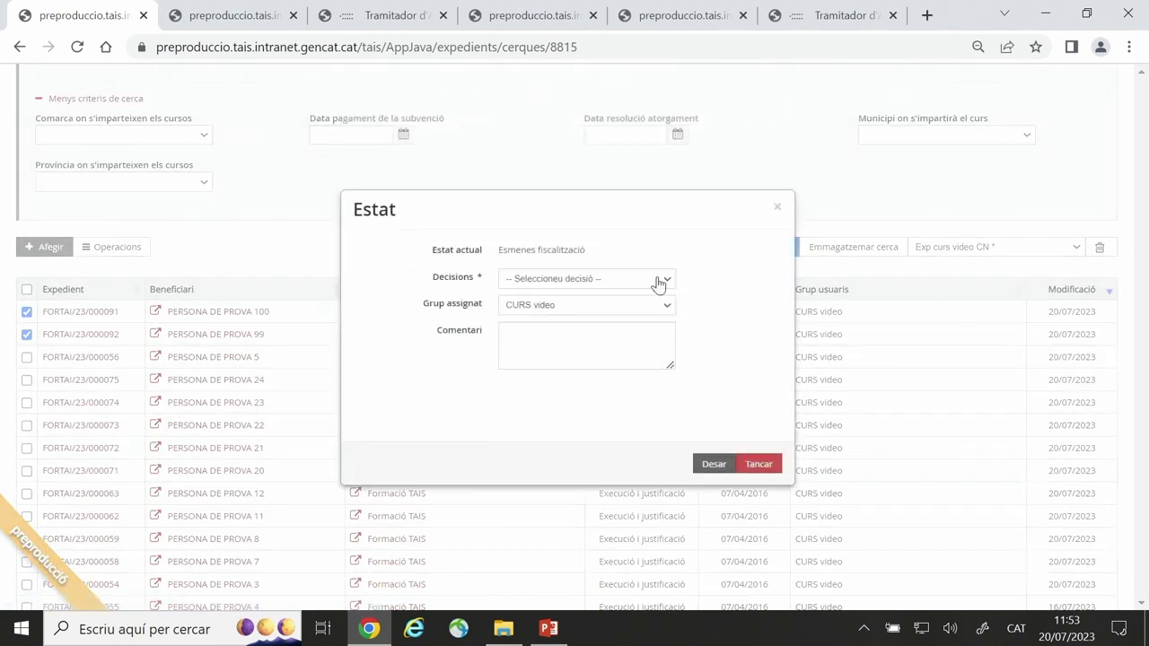
click(664, 280)
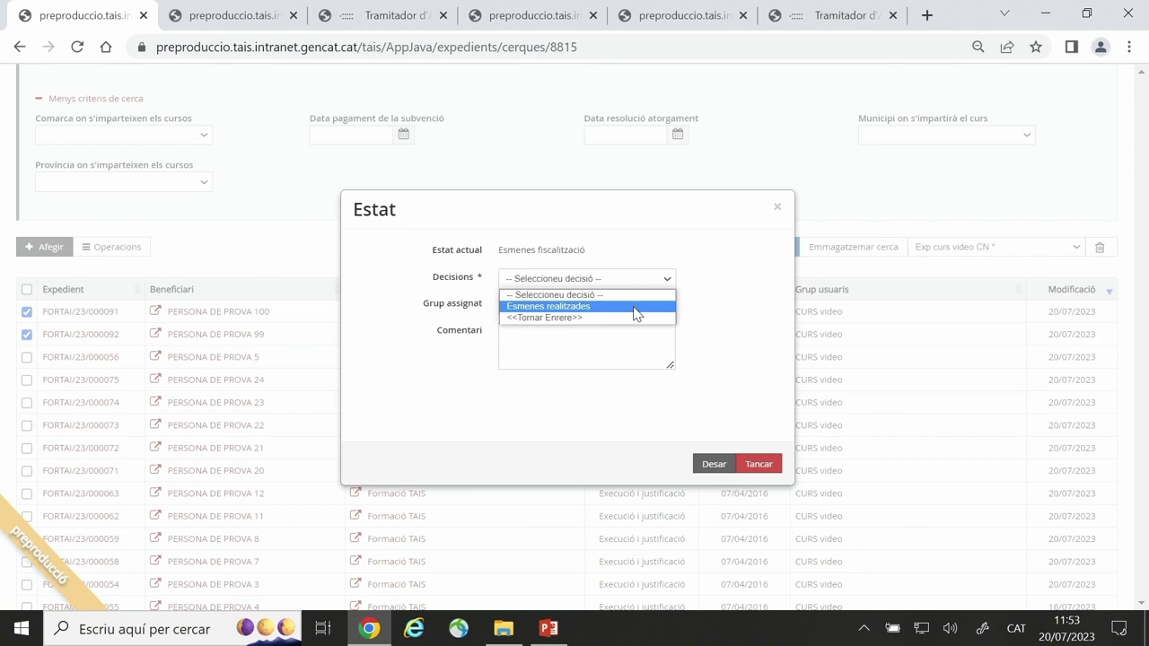
click(636, 307)
click(714, 466)
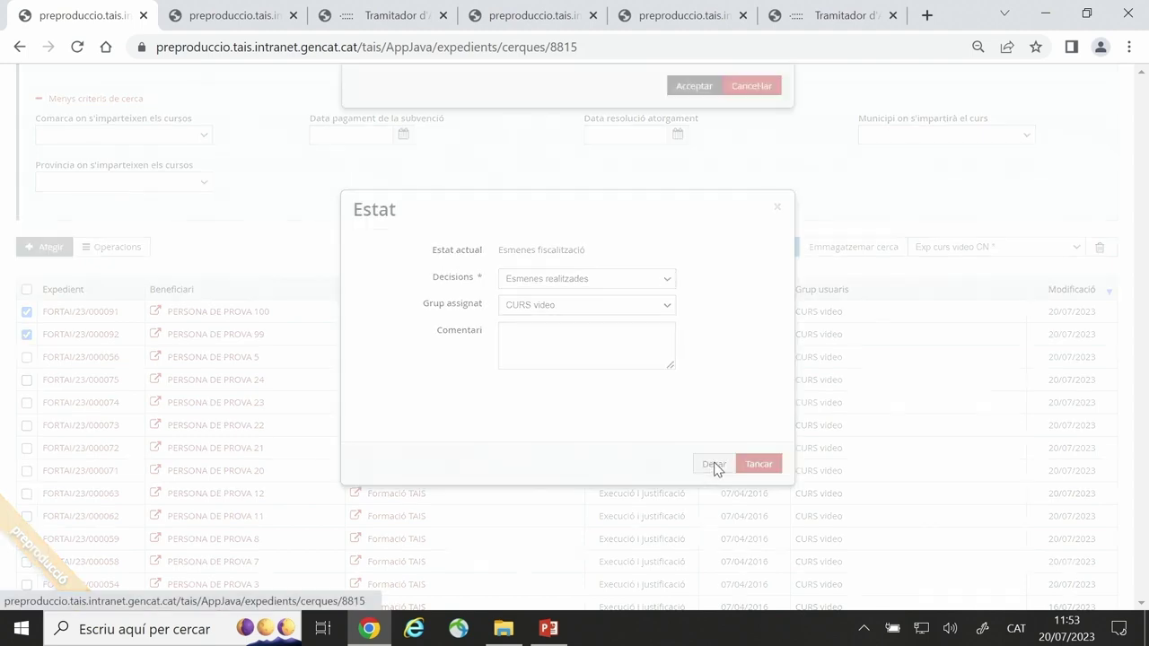
click(696, 359)
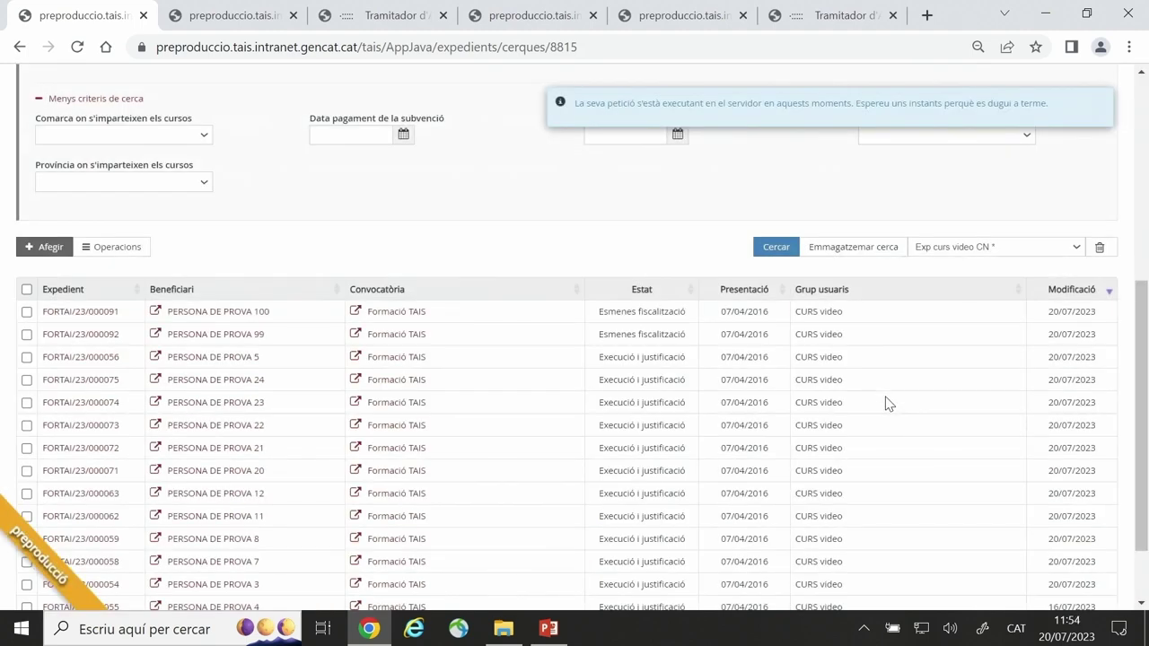
Reload the expedient list and the detail page of FORTAI/23/000091 to check the expedients' states
click(71, 46)
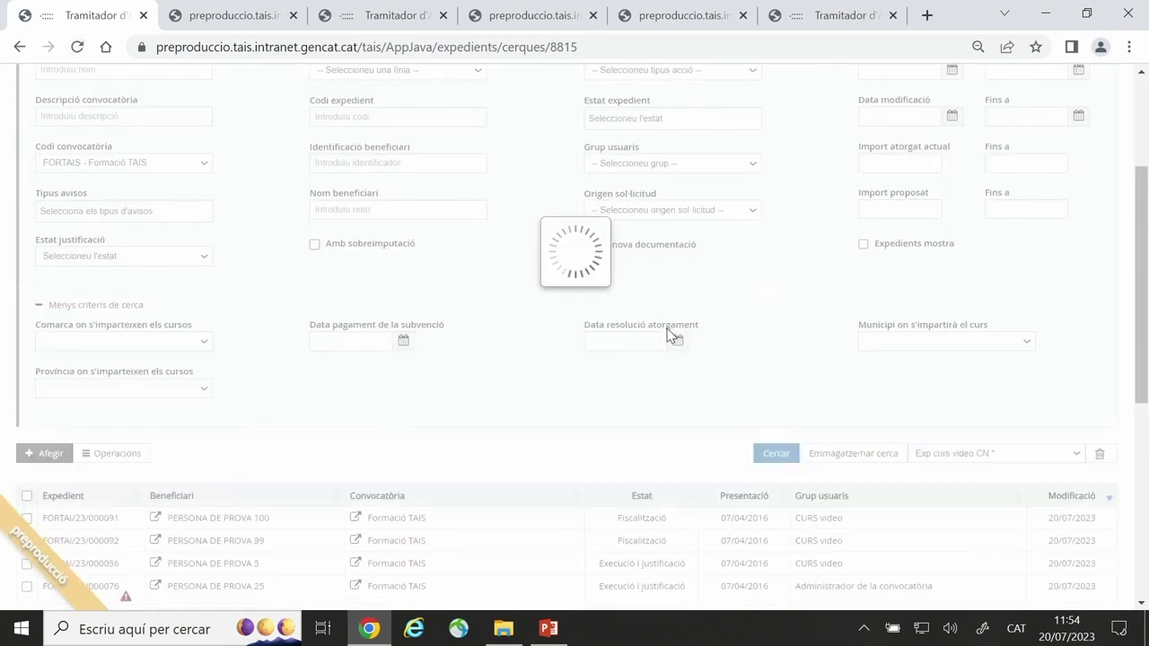
scroll(675, 336, down, 2)
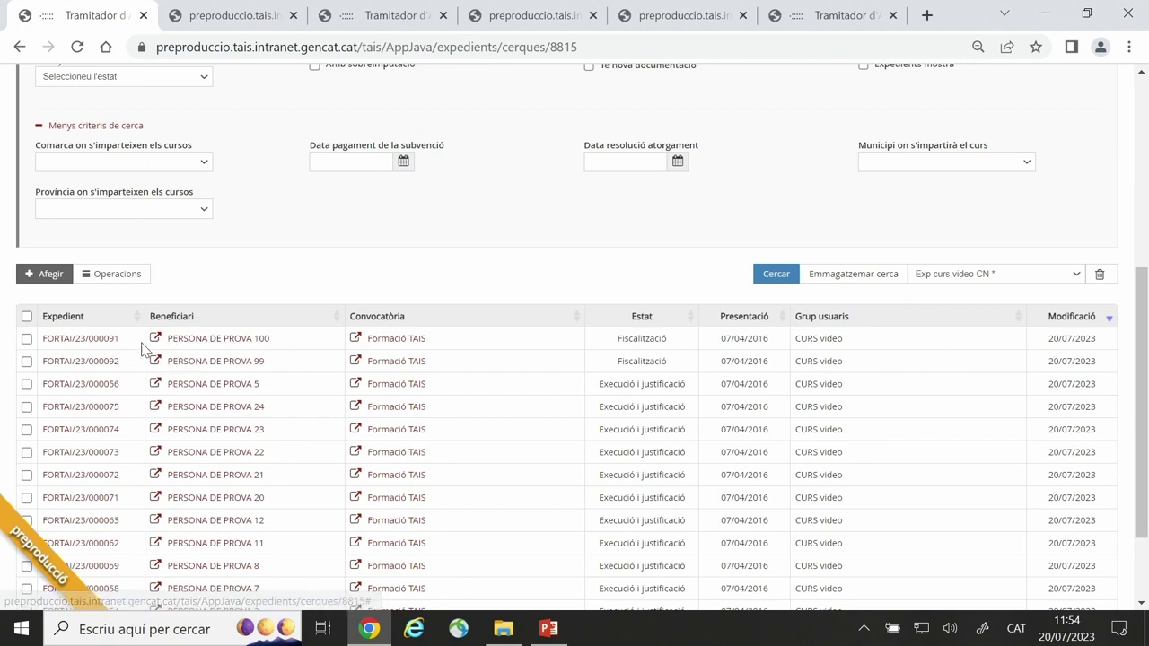
click(271, 16)
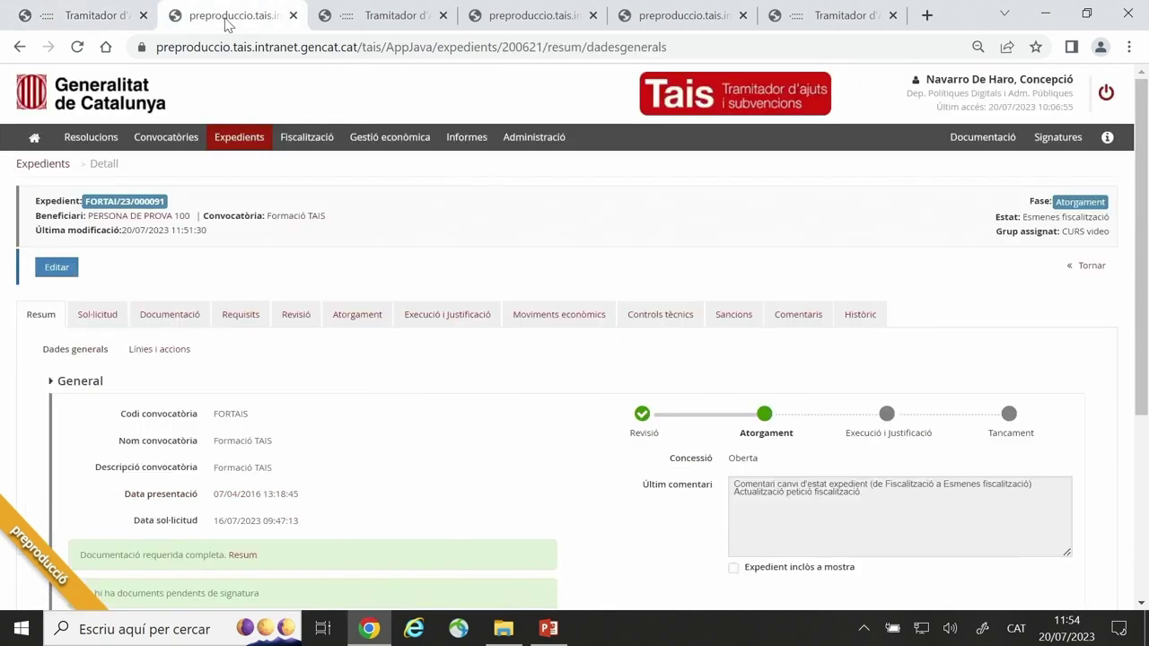
click(77, 46)
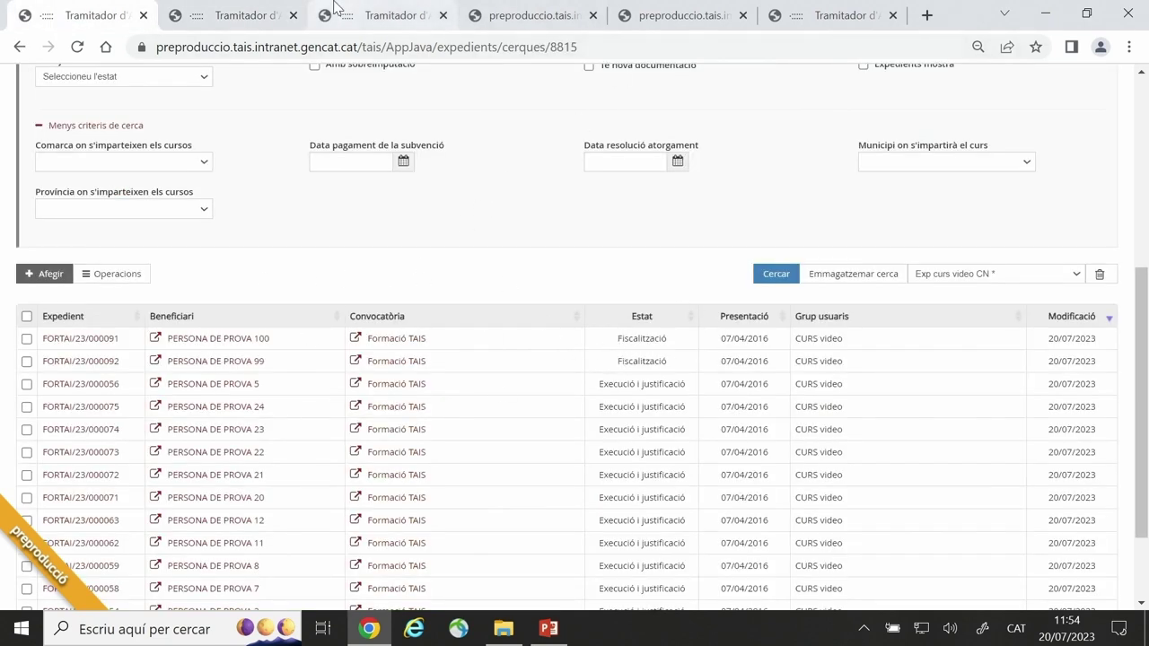
click(253, 14)
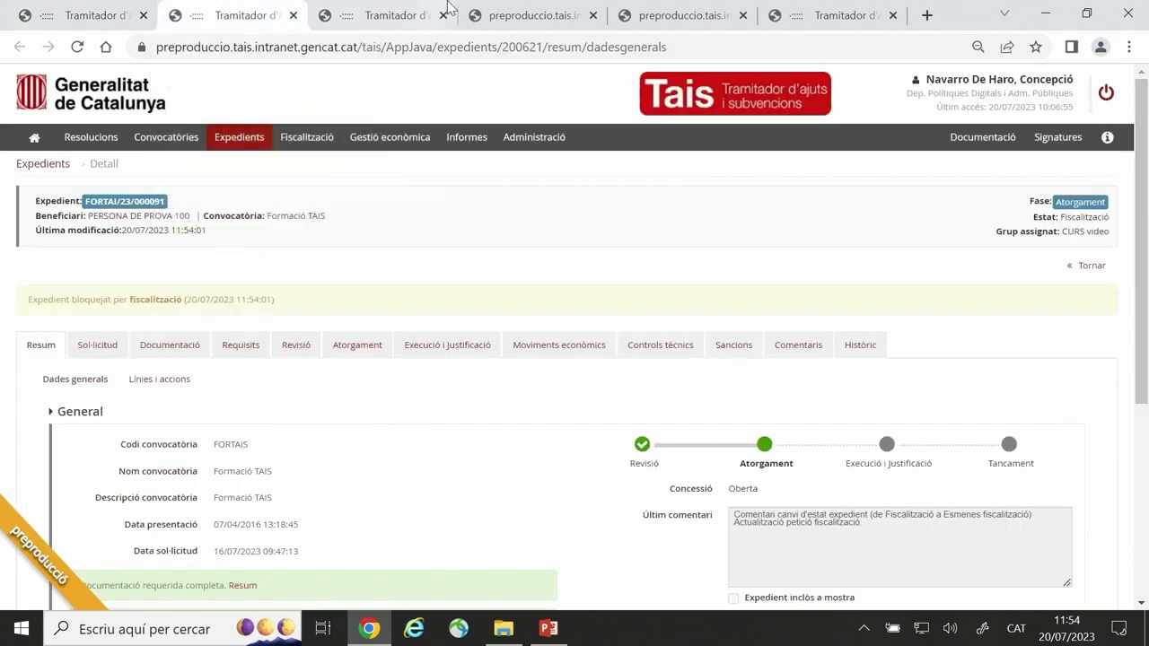
Reload the detail page of request PROP prova1, set its state to Fiscalització favorable, and save and confirm the change
click(406, 11)
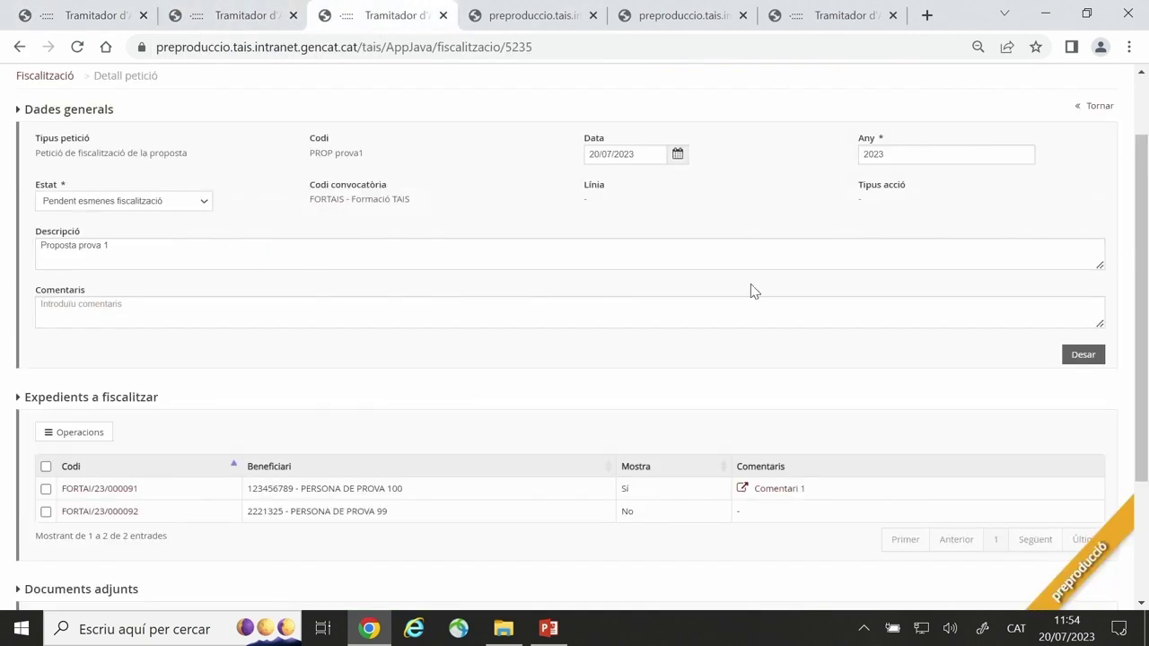
click(76, 48)
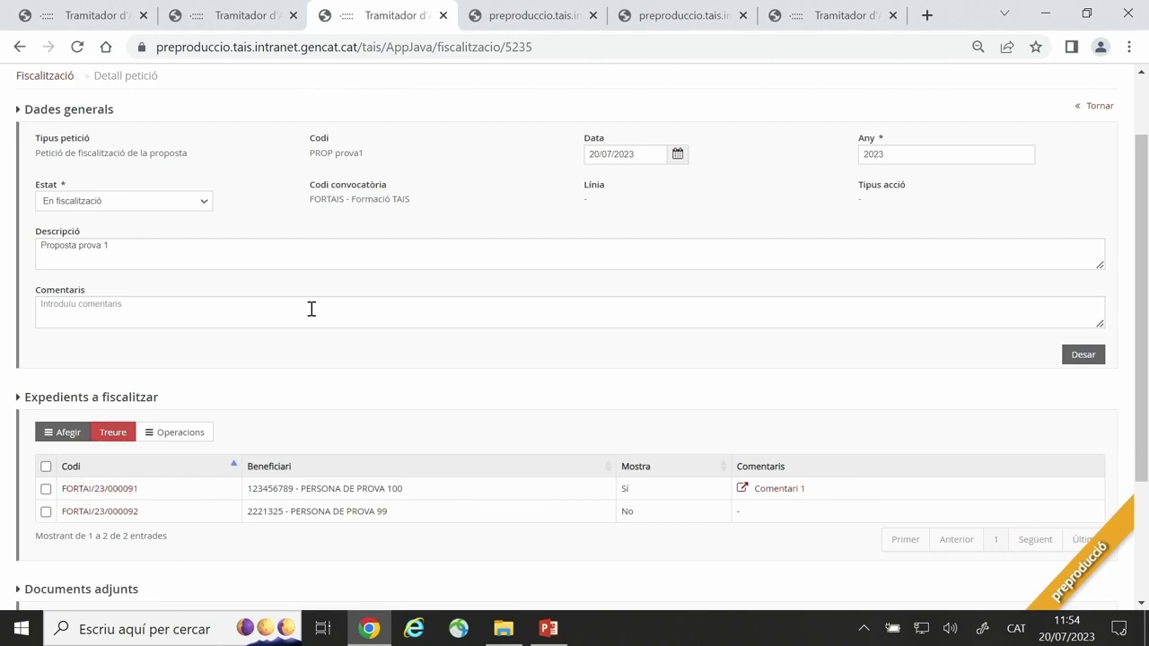
click(209, 203)
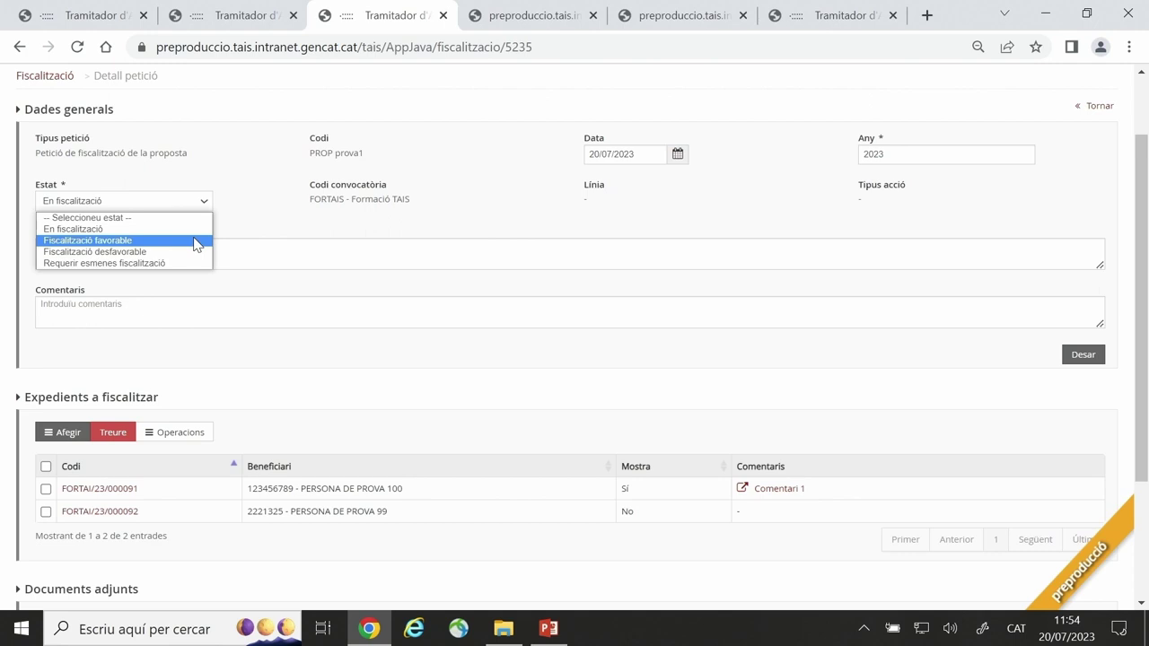
click(196, 243)
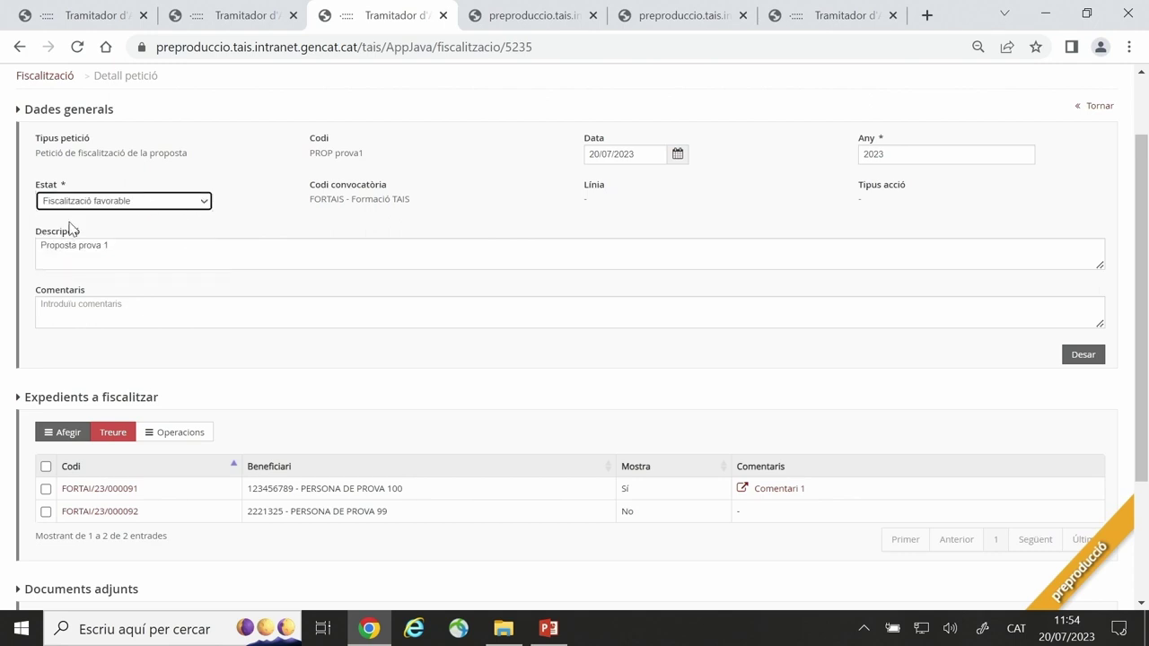
click(1082, 356)
click(687, 370)
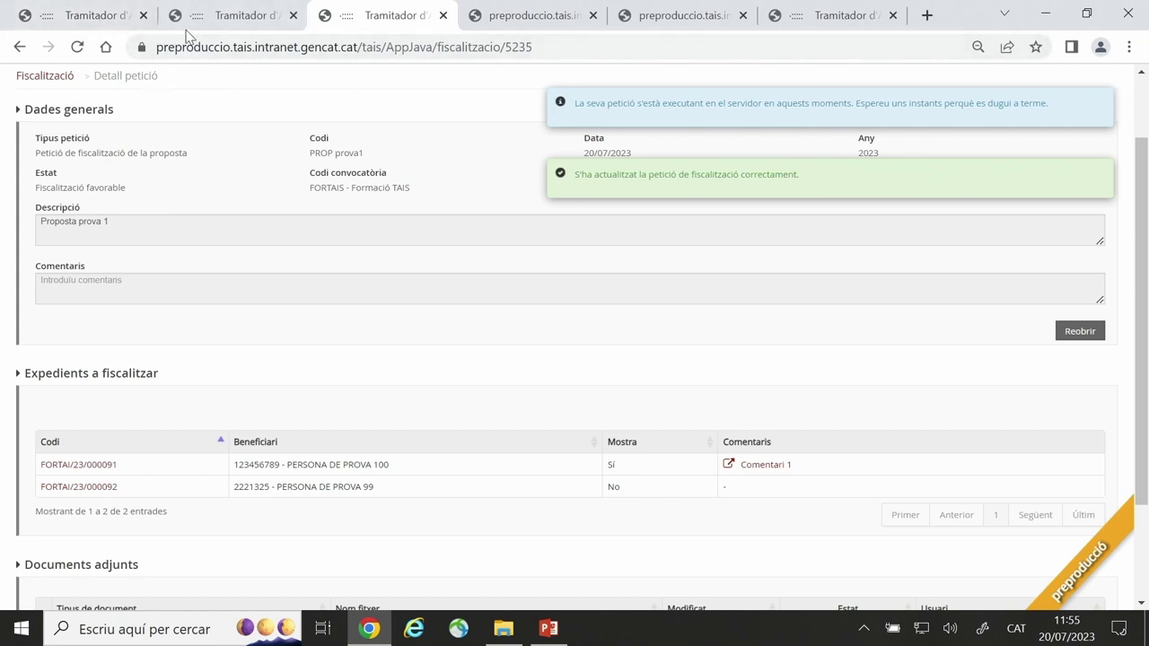
Reload the expedient list to check the states of FORTAI/23/000091 and FORTAI/23/000092
click(99, 16)
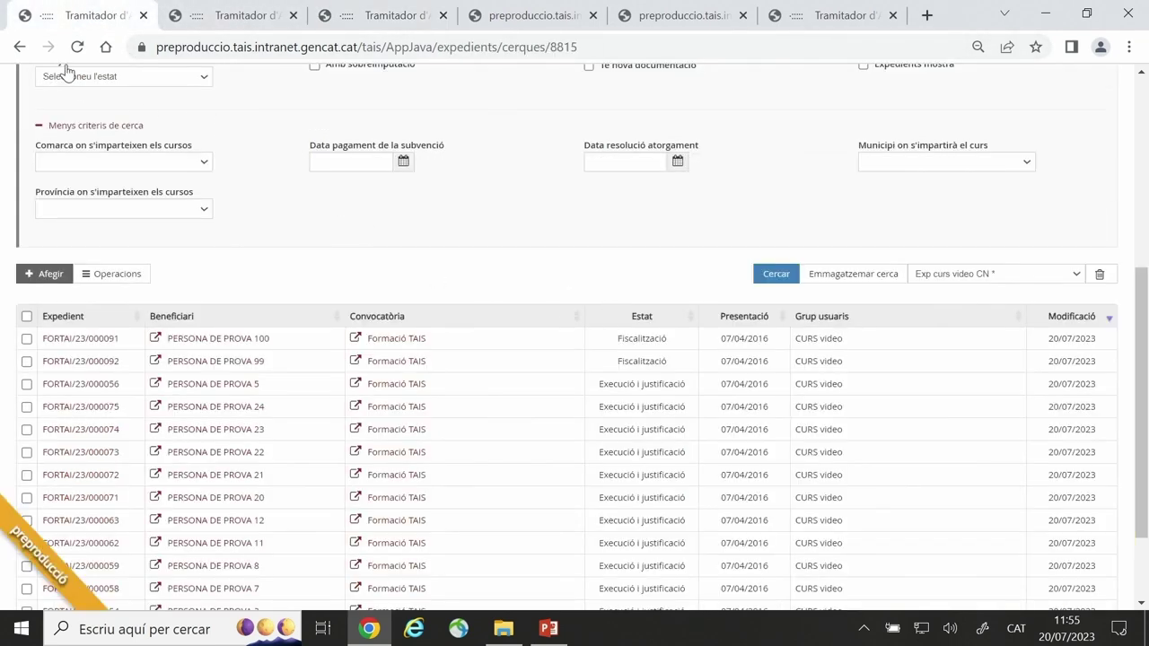
click(77, 46)
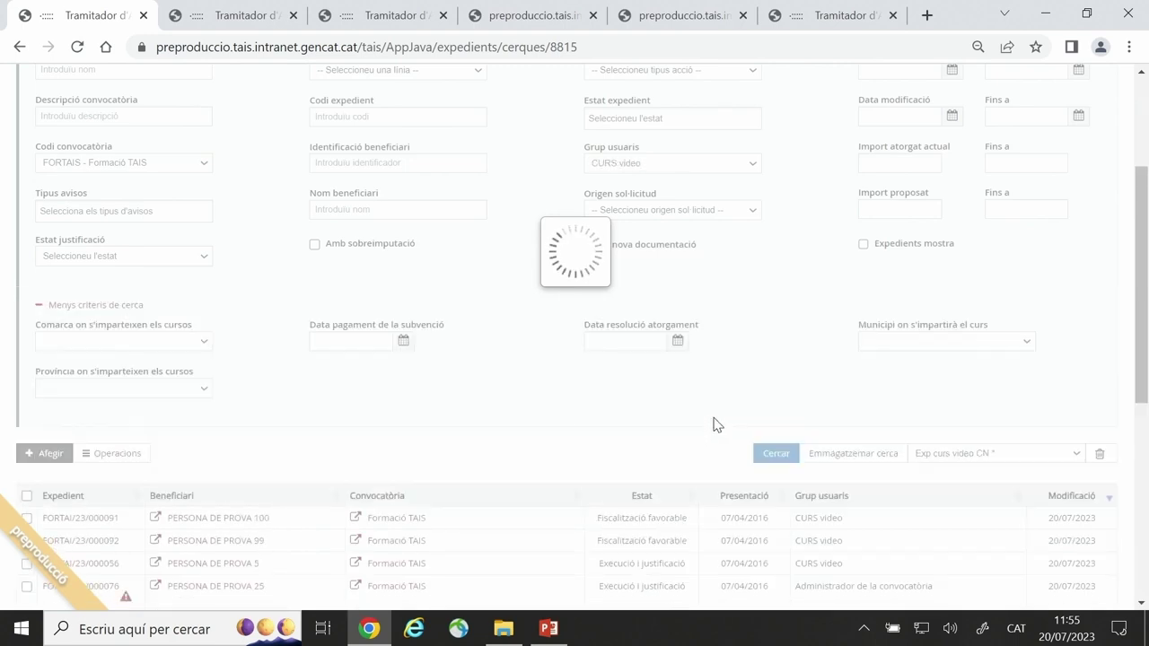
scroll(716, 425, down, 3)
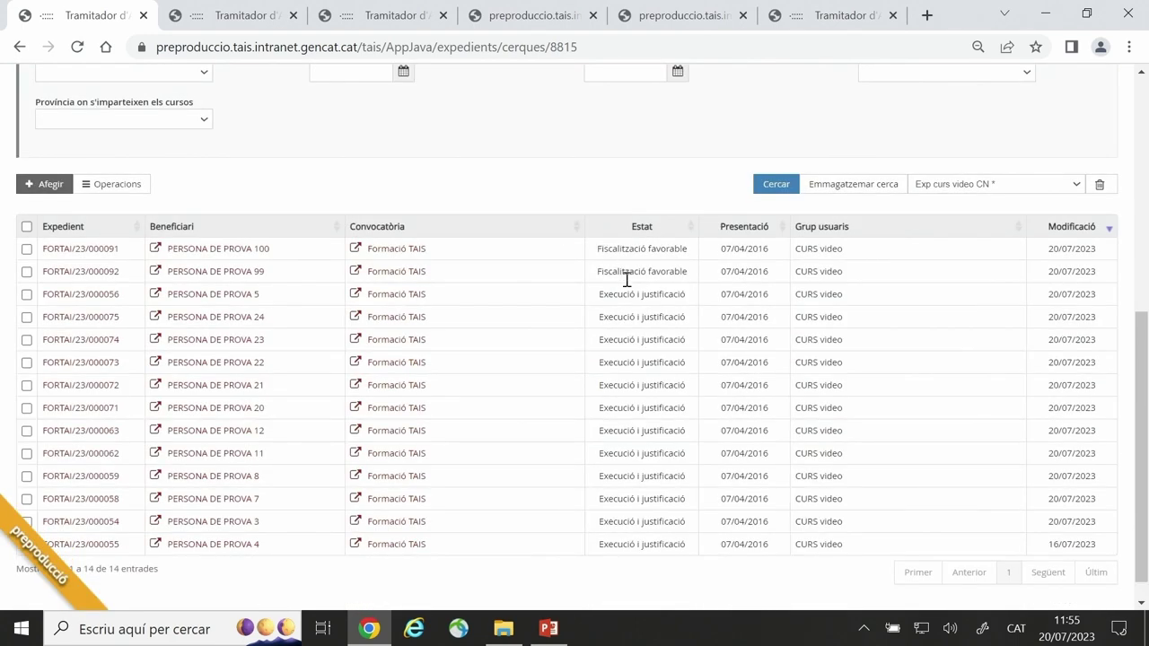